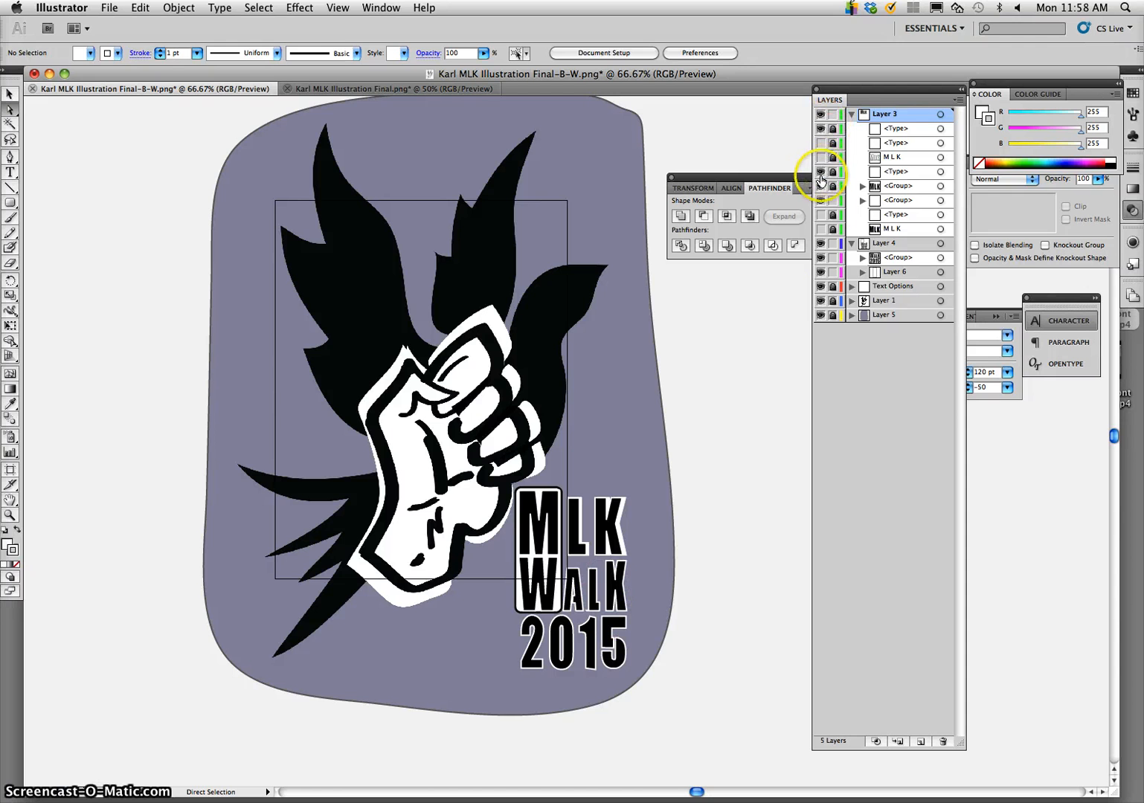
Hide the Text Options layer, Layer 1 and Layer 5, leaving the MLK Walk 2015 lettering visible
{"action": "left_click", "coordinate": [820, 257]}
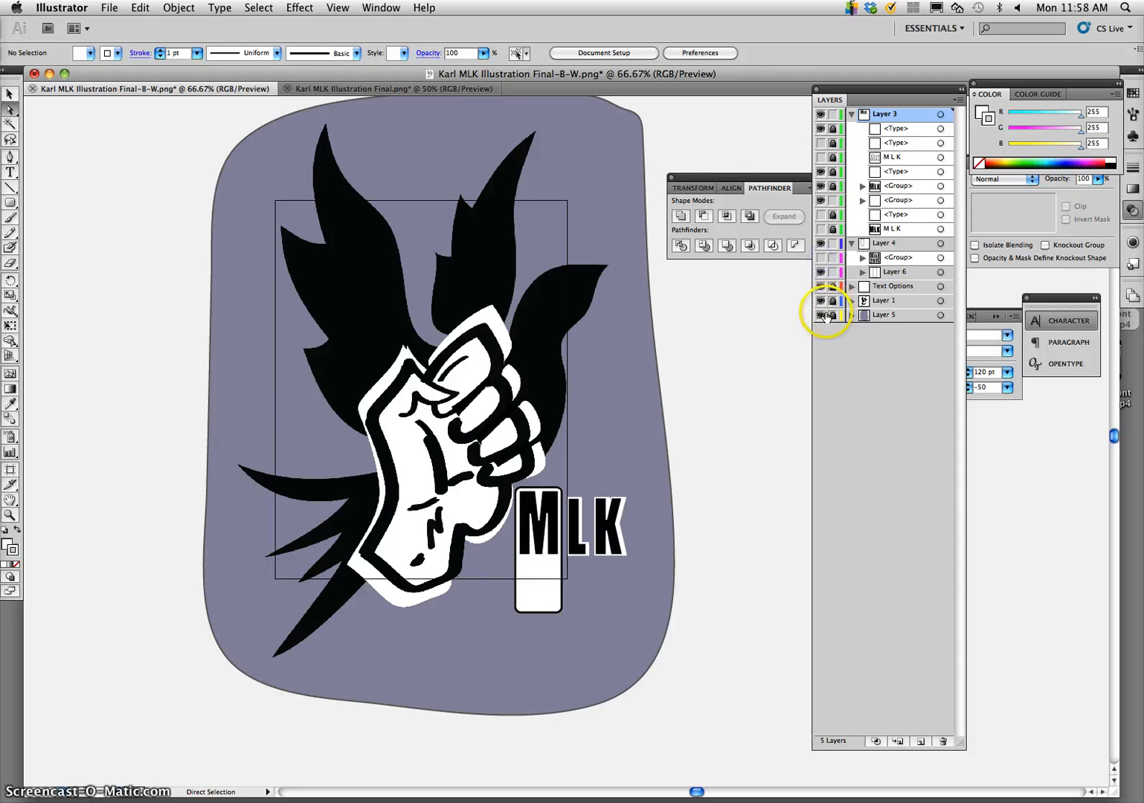
{"action": "left_click", "coordinate": [820, 259]}
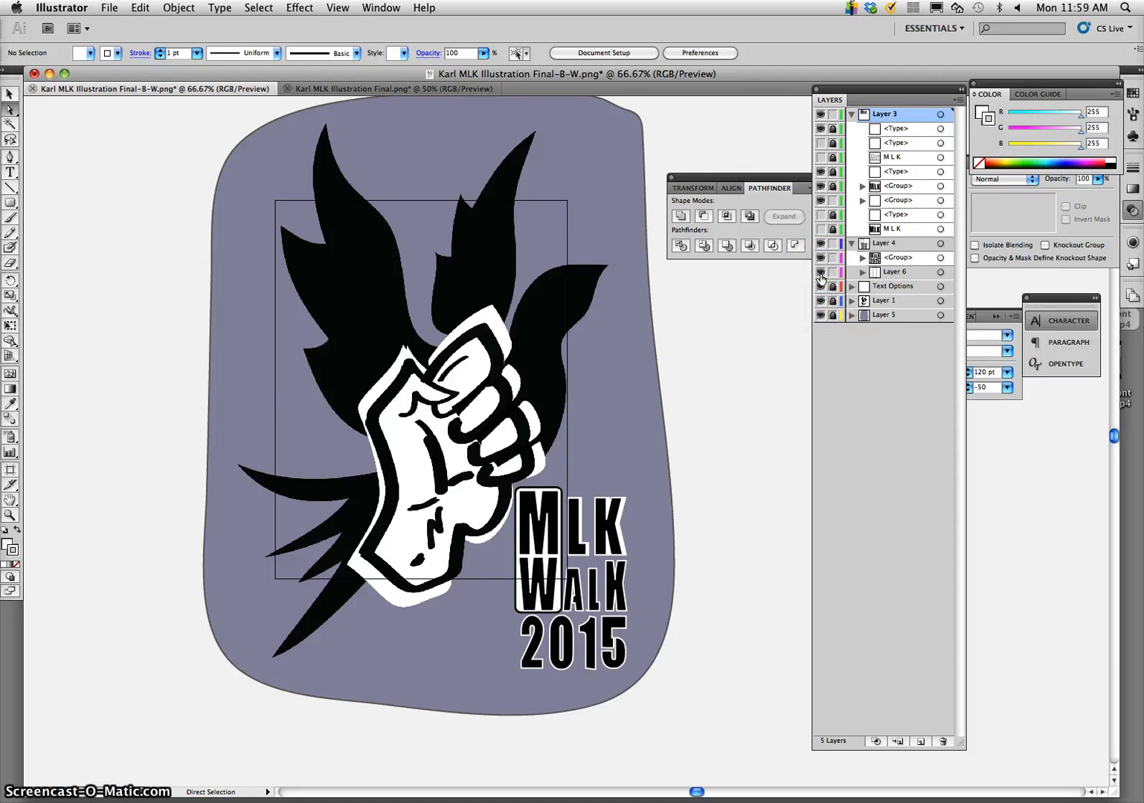
{"action": "left_click", "coordinate": [820, 301]}
{"action": "left_click", "coordinate": [821, 315]}
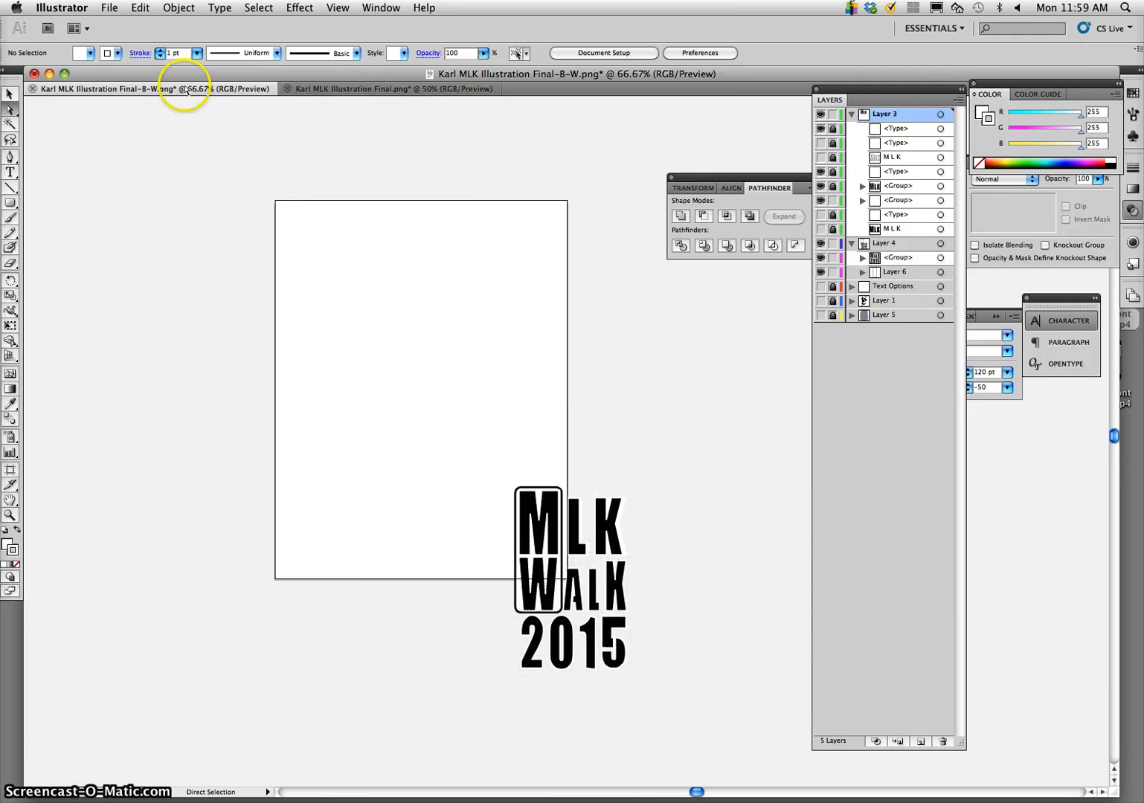
Save a copy on the Desktop in Illustrator EPS format, replacing "Illustration" with "Text" in the file name and accepting the default EPS options
{"action": "left_click", "coordinate": [110, 8]}
{"action": "left_click", "coordinate": [149, 165]}
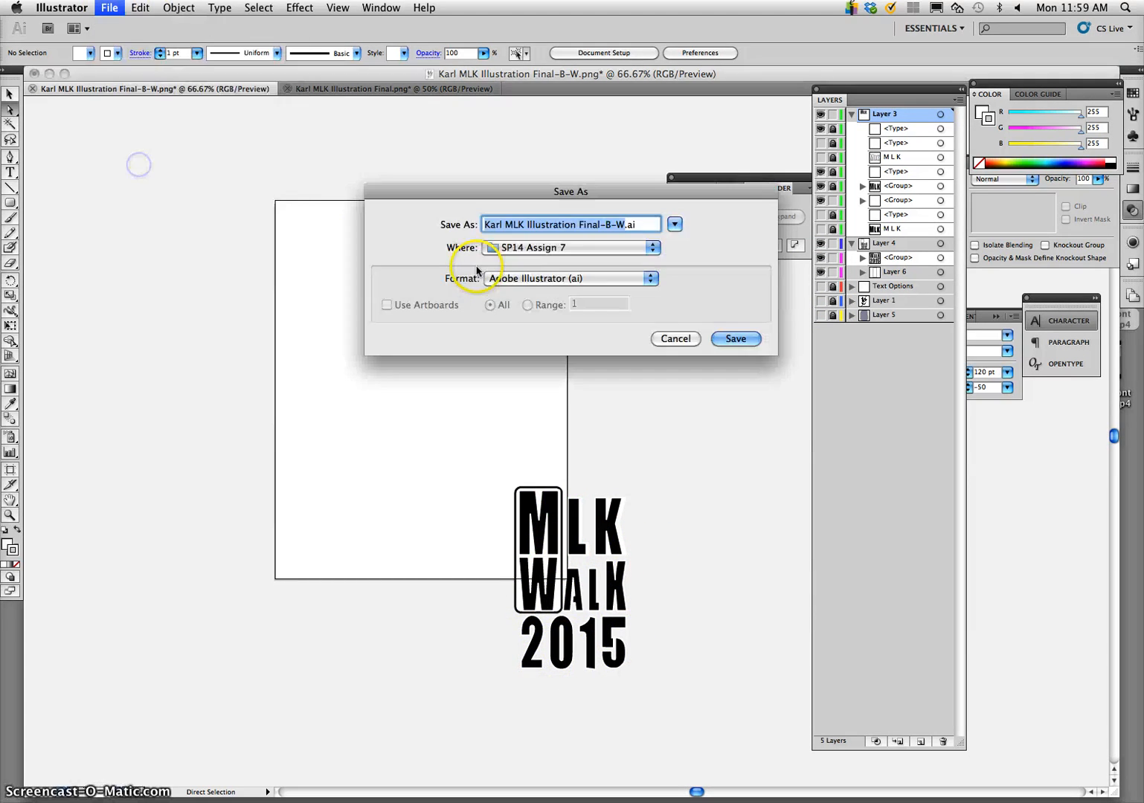
{"action": "left_click", "coordinate": [549, 281]}
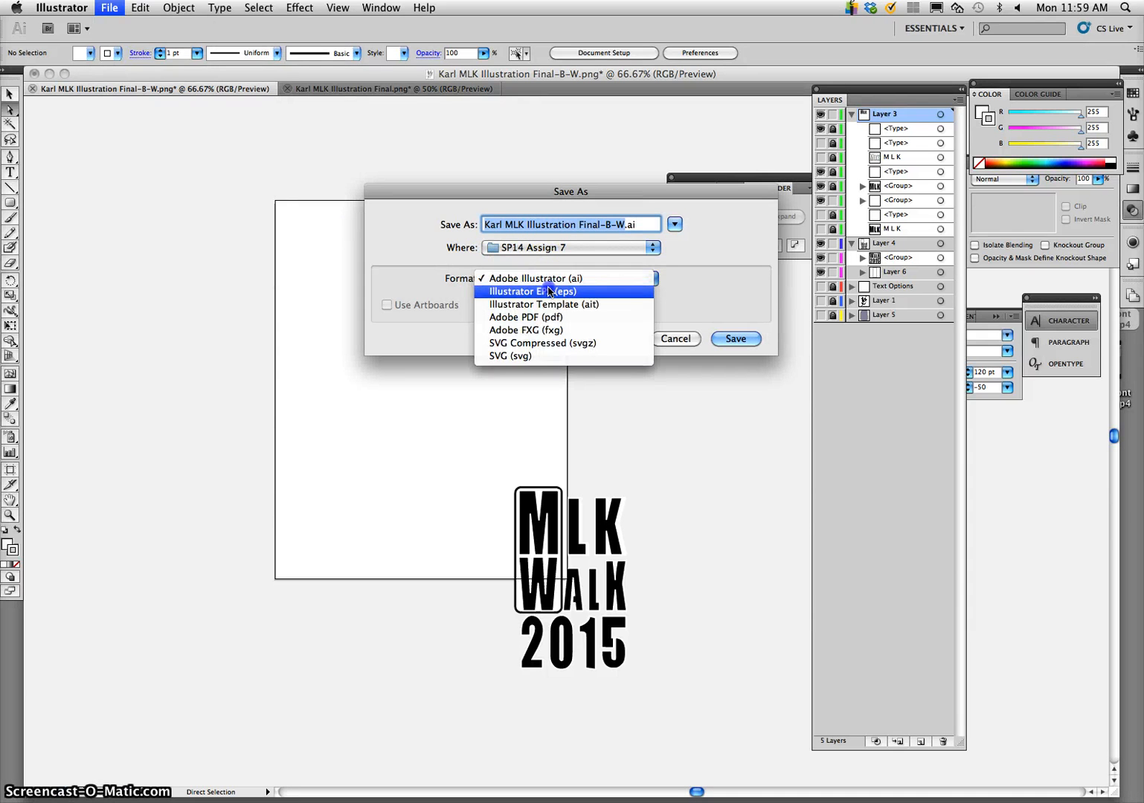
{"action": "left_click", "coordinate": [548, 291]}
{"action": "key", "text": "super+d"}
{"action": "left_click", "coordinate": [592, 226]}
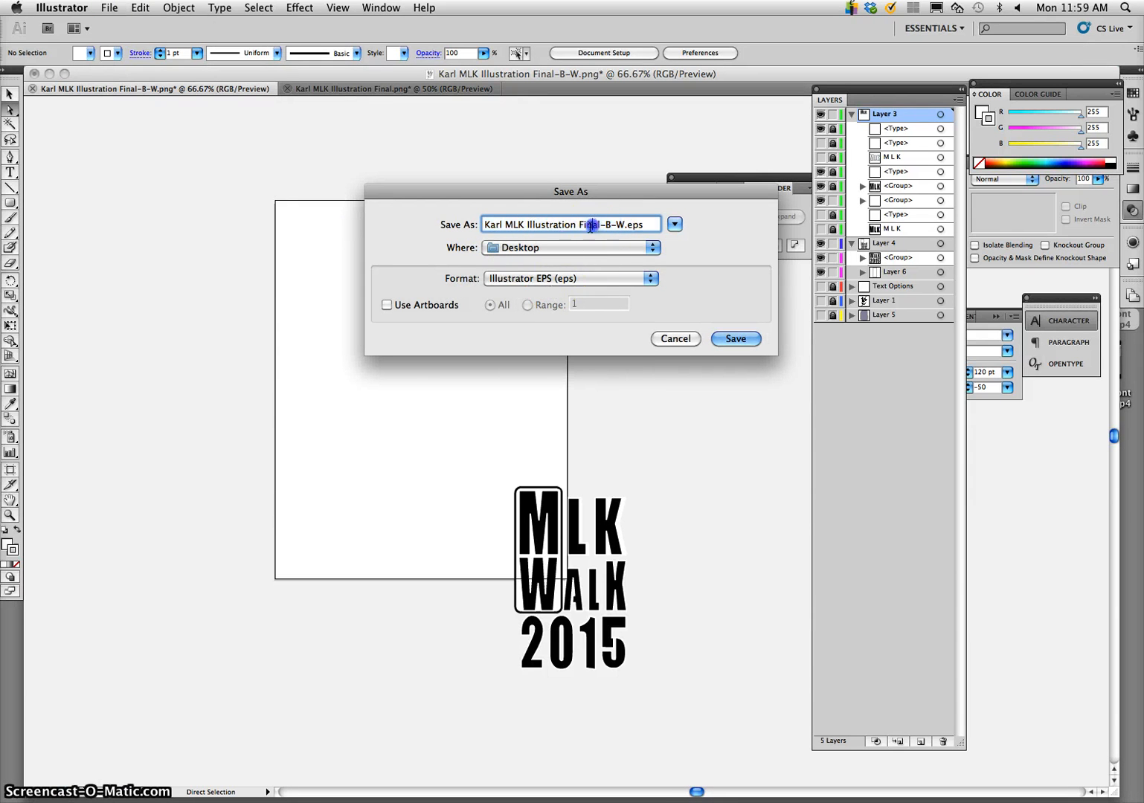
{"action": "double_click", "coordinate": [536, 223]}
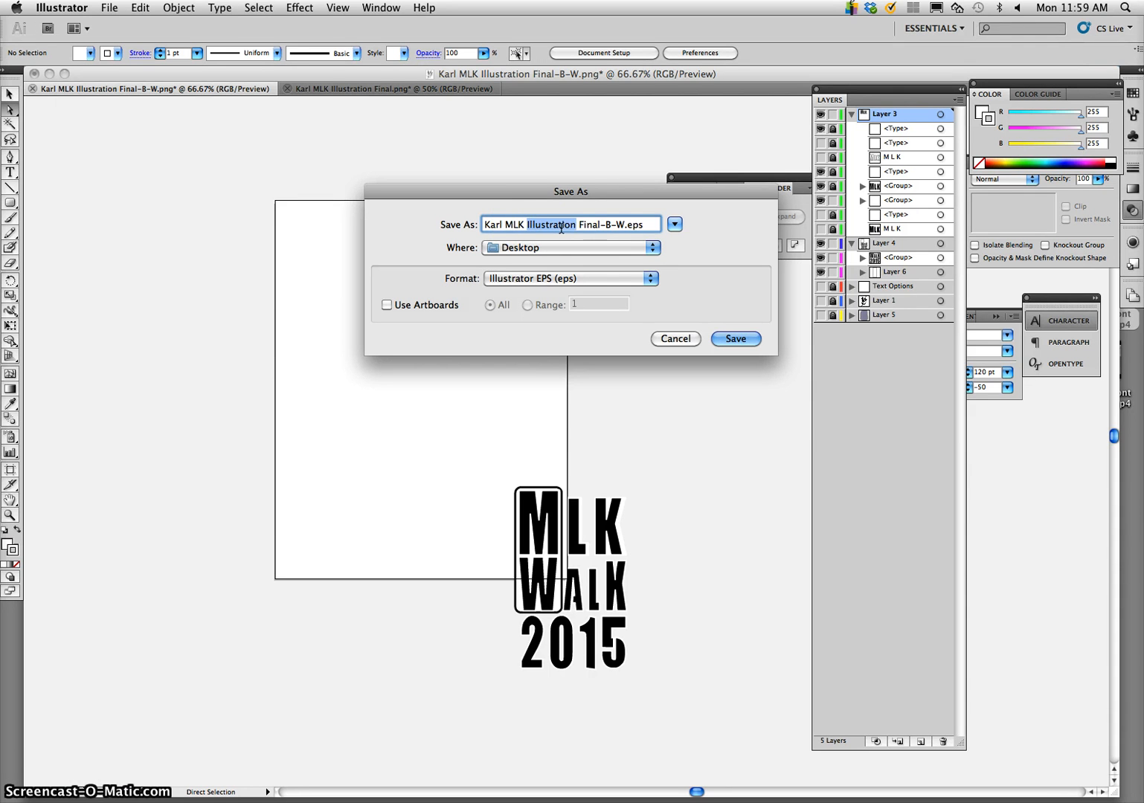
{"action": "type", "text": "Tex"}
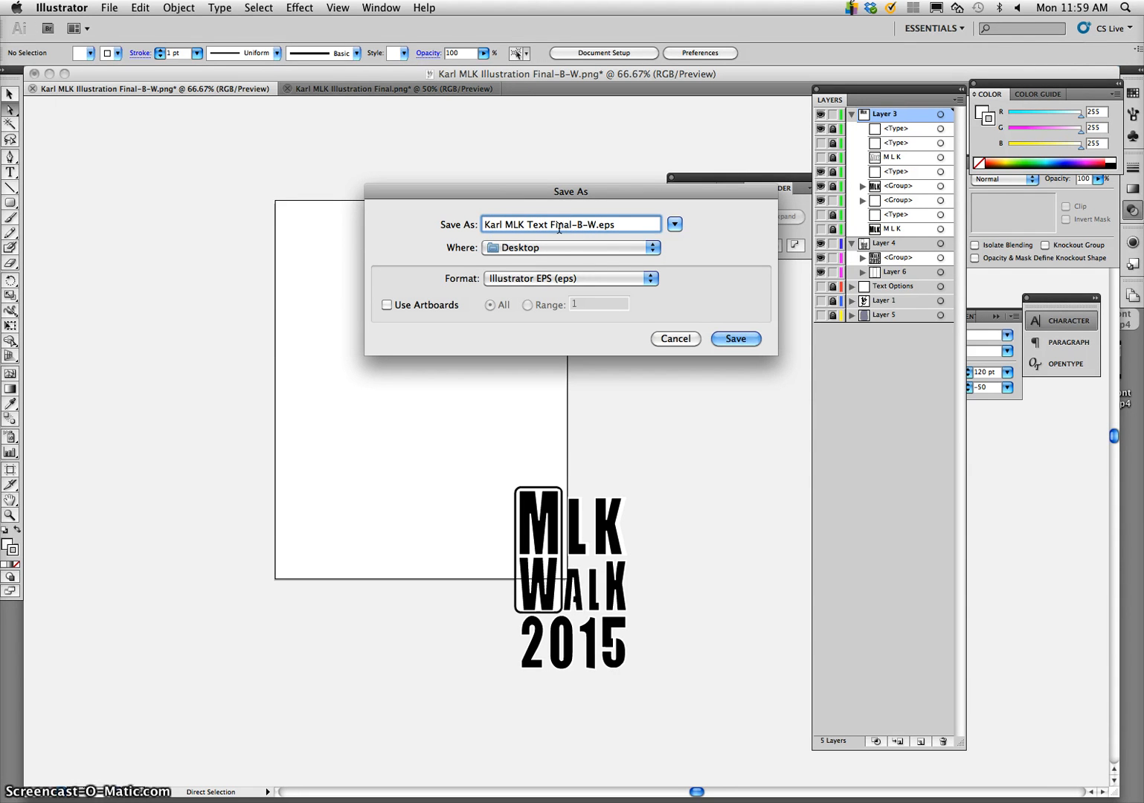
{"action": "left_click", "coordinate": [736, 338]}
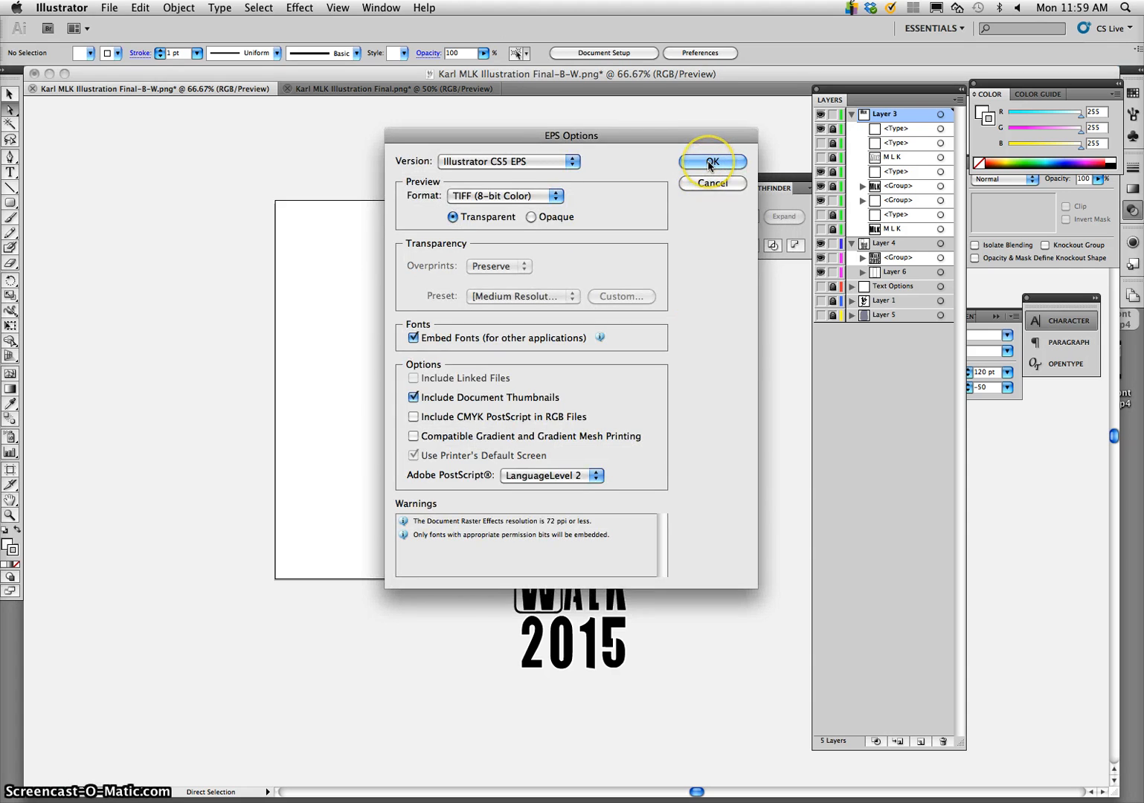
{"action": "left_click", "coordinate": [711, 162]}
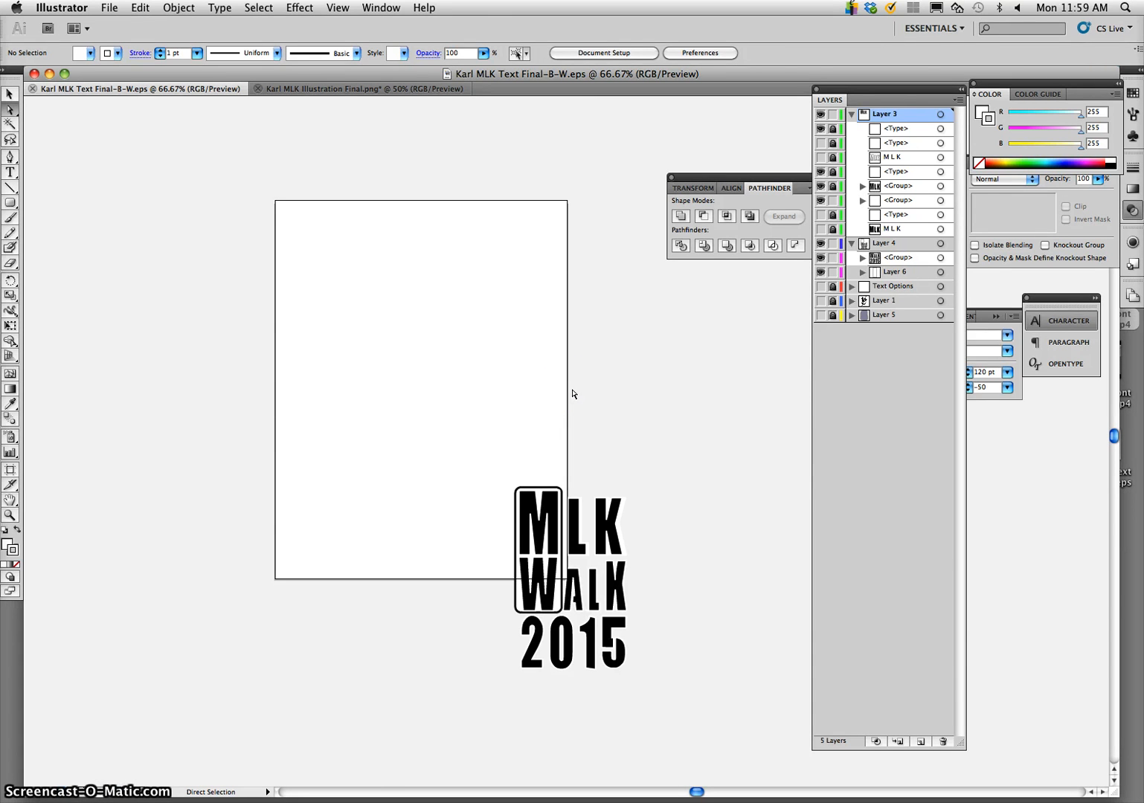
Open the saved text EPS from the desktop in Preview, enlarge the preview to examine the lettering, and close it
{"action": "left_click", "coordinate": [616, 388]}
{"action": "key", "text": "F11"}
{"action": "left_click_drag", "start_coordinate": [1110, 426], "coordinate": [748, 394]}
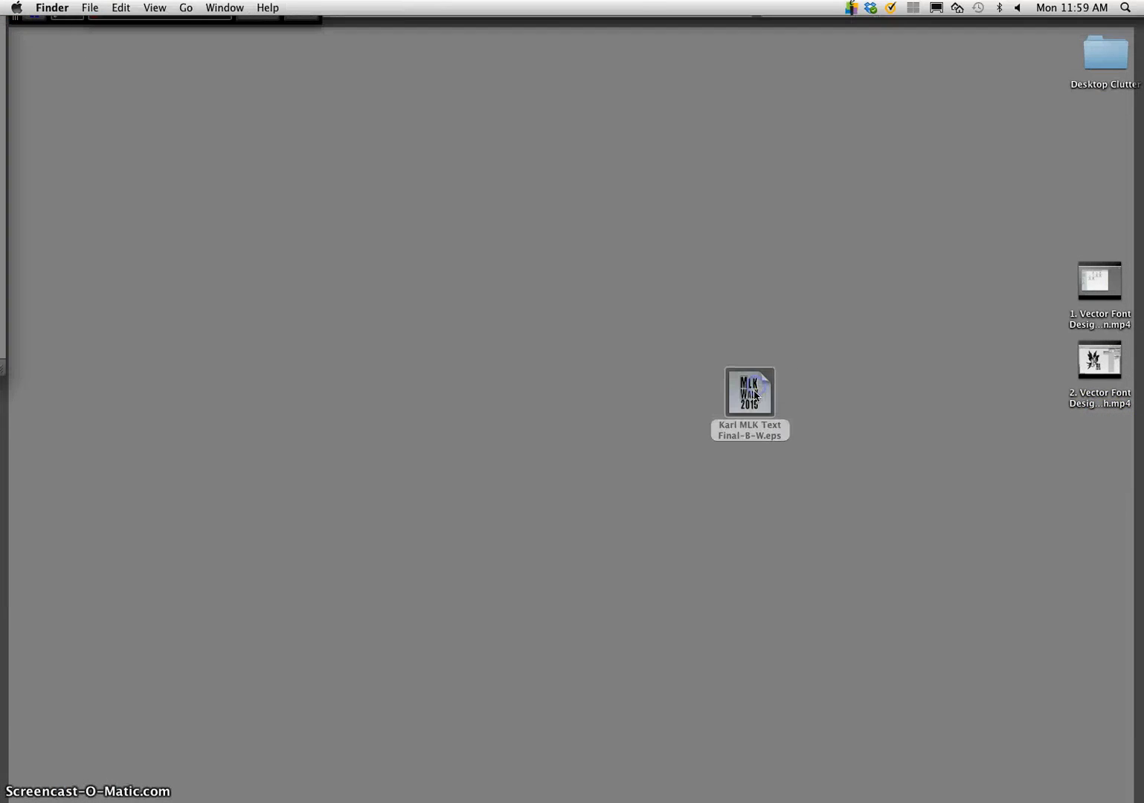
{"action": "double_click", "coordinate": [748, 394]}
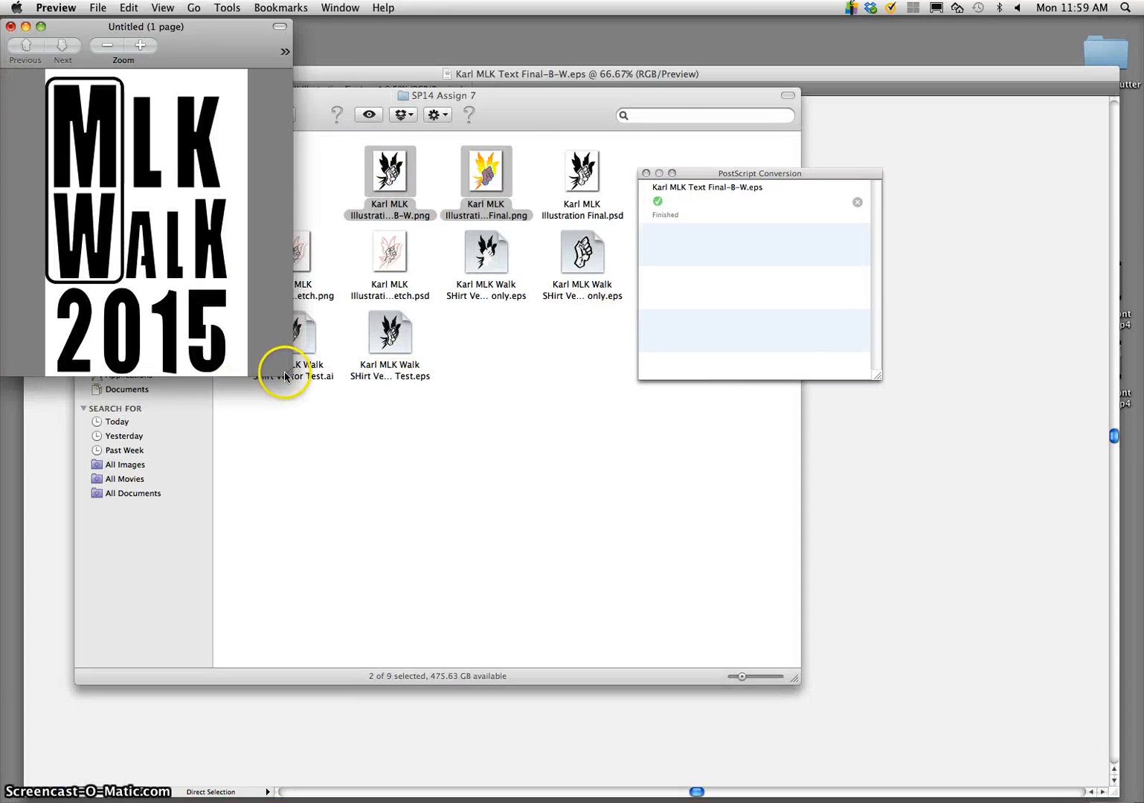
{"action": "left_click_drag", "start_coordinate": [287, 373], "coordinate": [515, 556]}
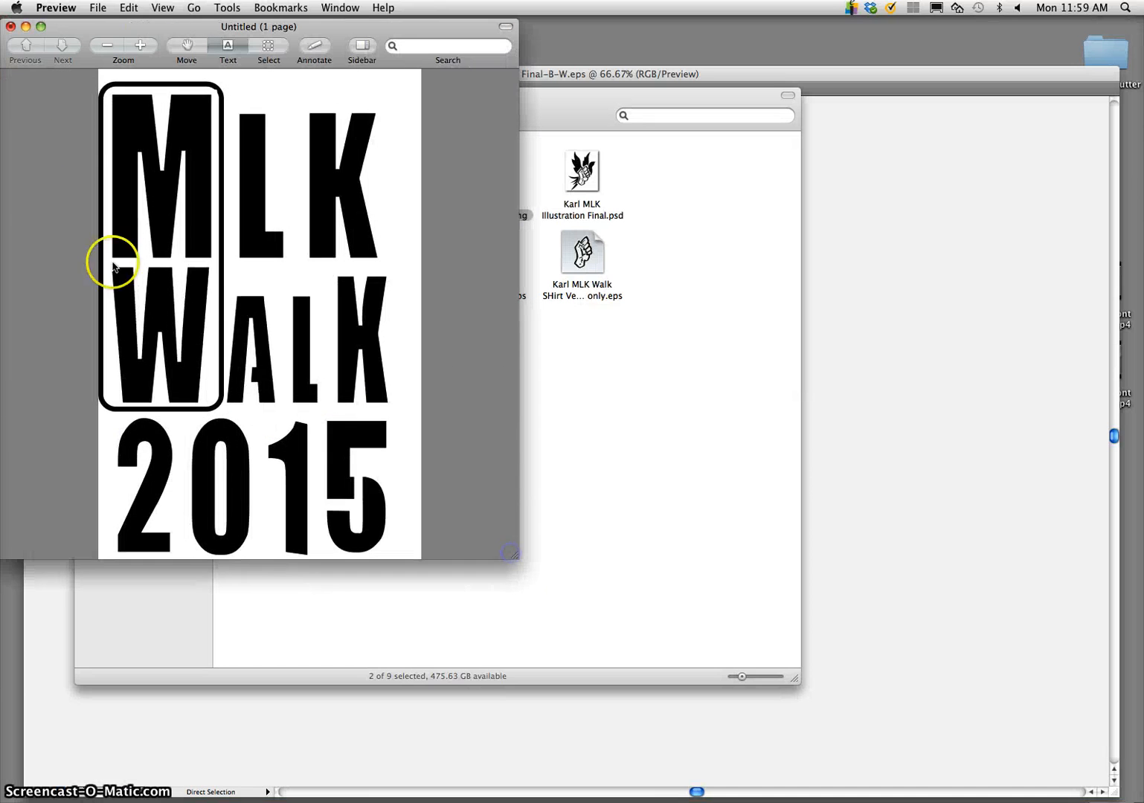
{"action": "left_click", "coordinate": [10, 26]}
{"action": "left_click", "coordinate": [202, 142]}
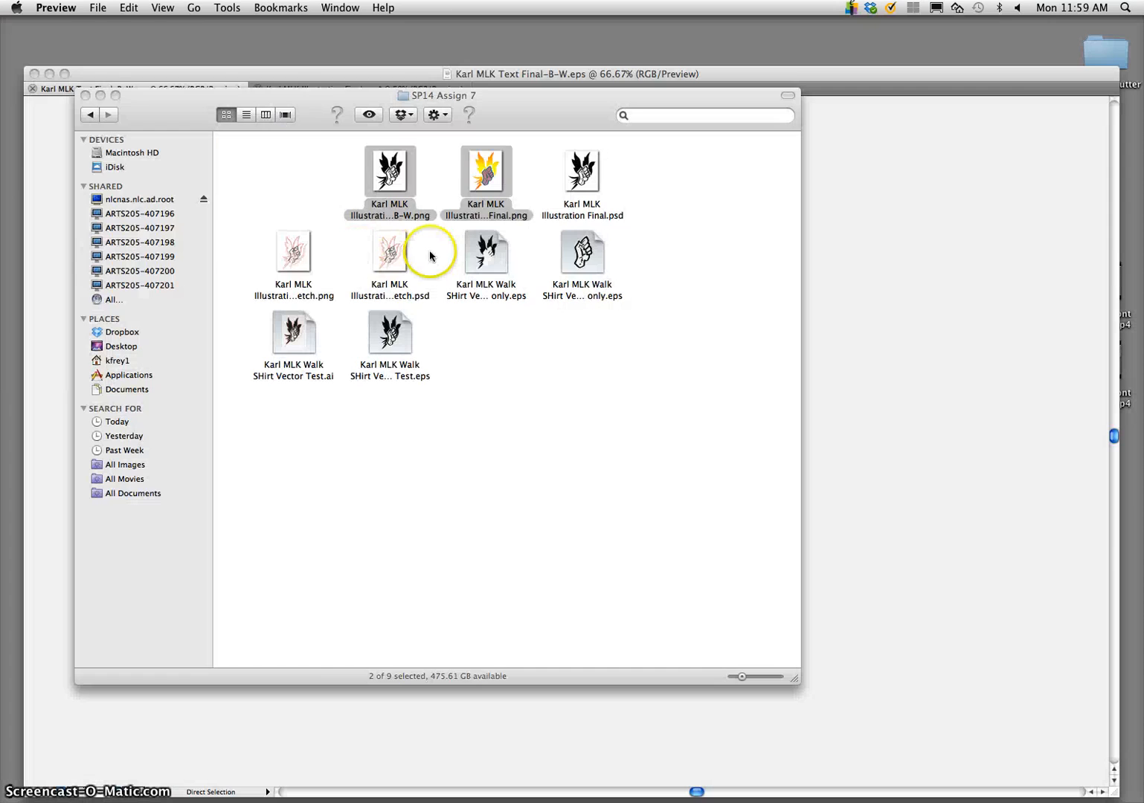
Open the MLK Illustration Final PSD from the SP14 Assign 7 folder in Photoshop
{"action": "left_click", "coordinate": [440, 250]}
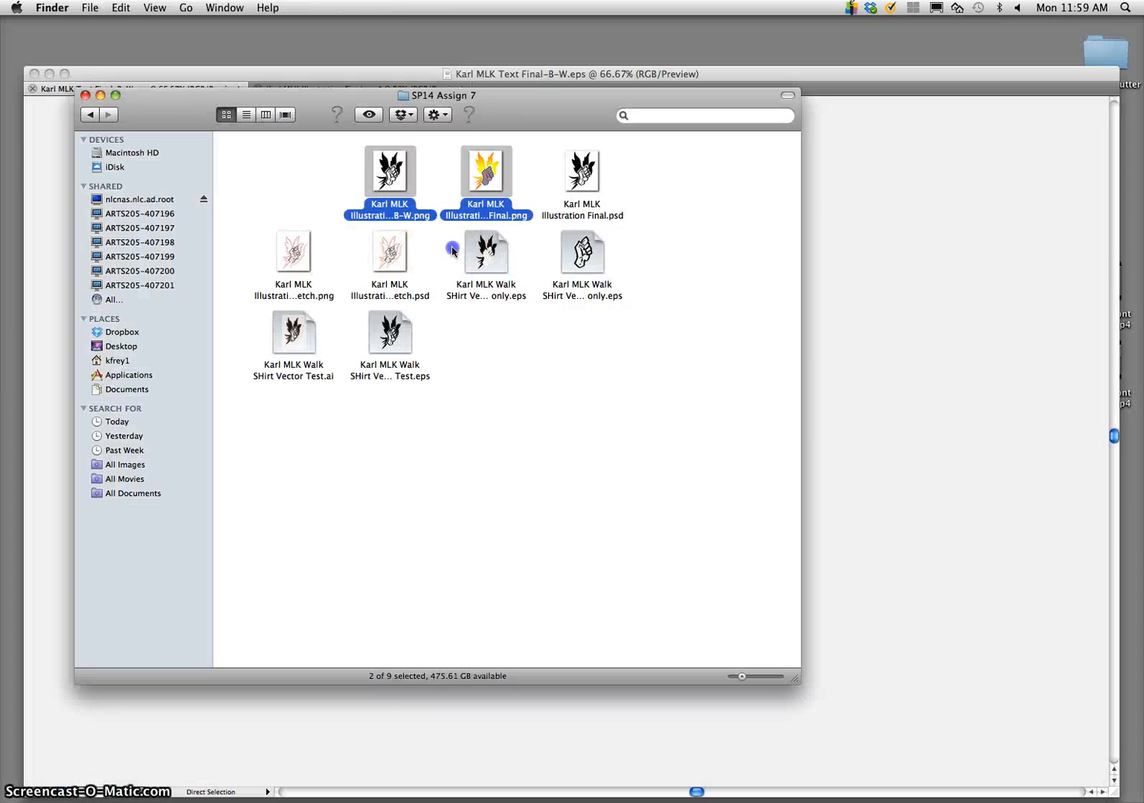
{"action": "left_click", "coordinate": [439, 253]}
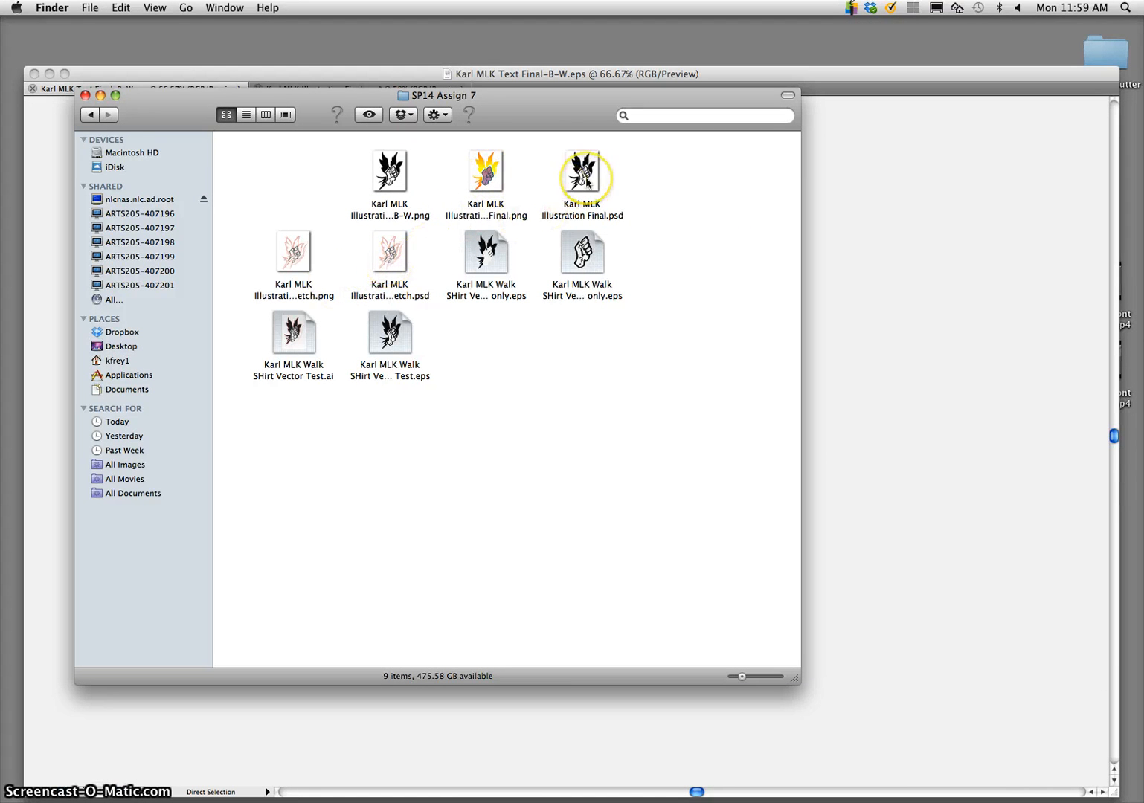
{"action": "left_click", "coordinate": [584, 175]}
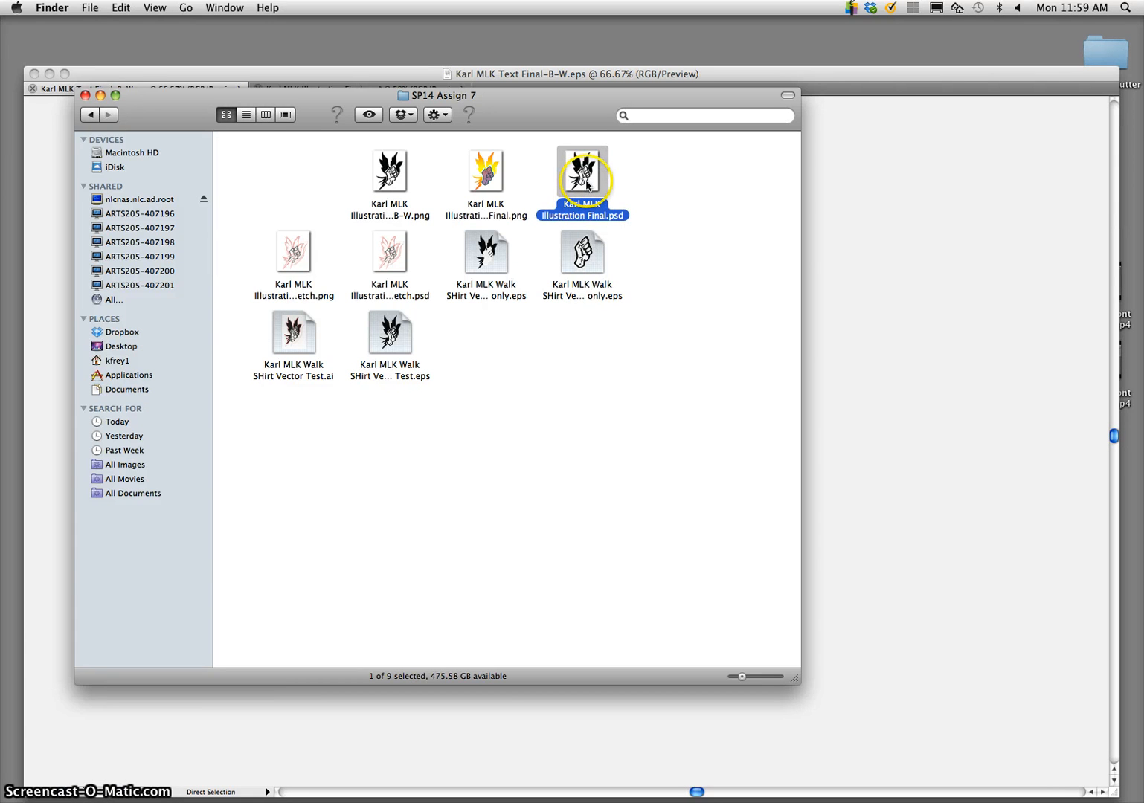
{"action": "double_click", "coordinate": [585, 178]}
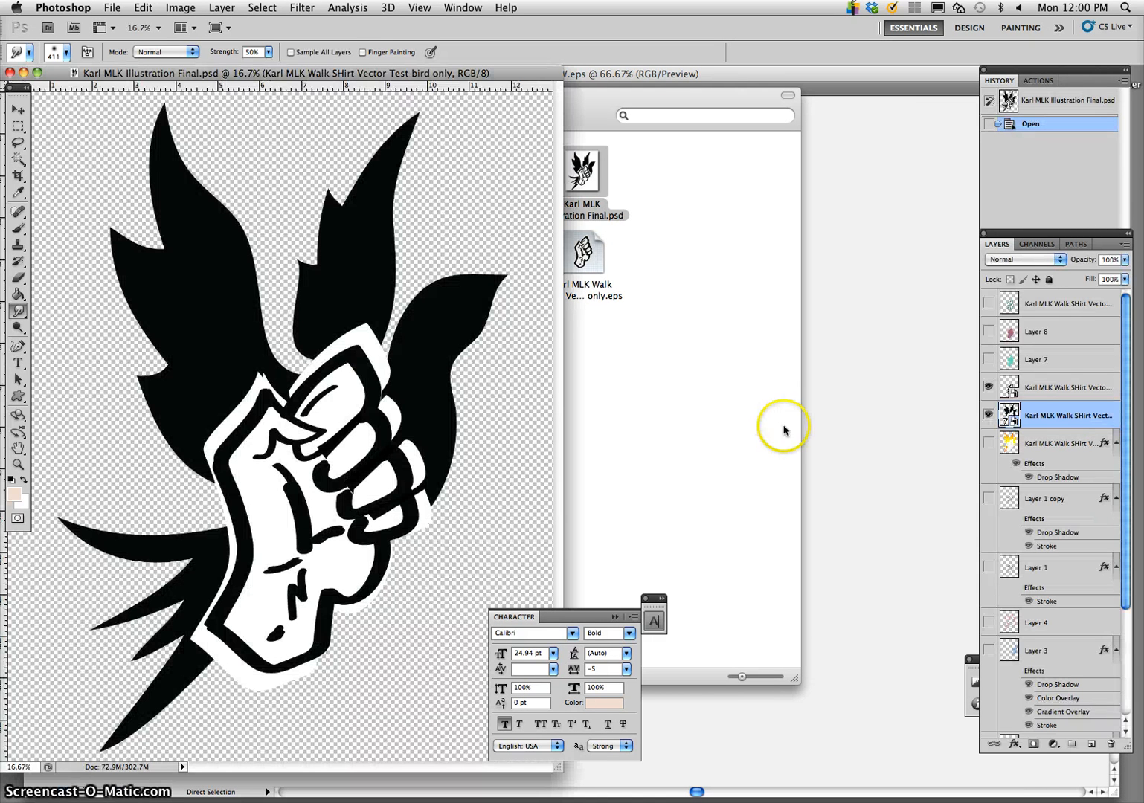
Place the MLK text EPS file from the desktop into the open illustration document
{"action": "left_click_drag", "start_coordinate": [1003, 449], "coordinate": [548, 425]}
{"action": "key", "text": "F11"}
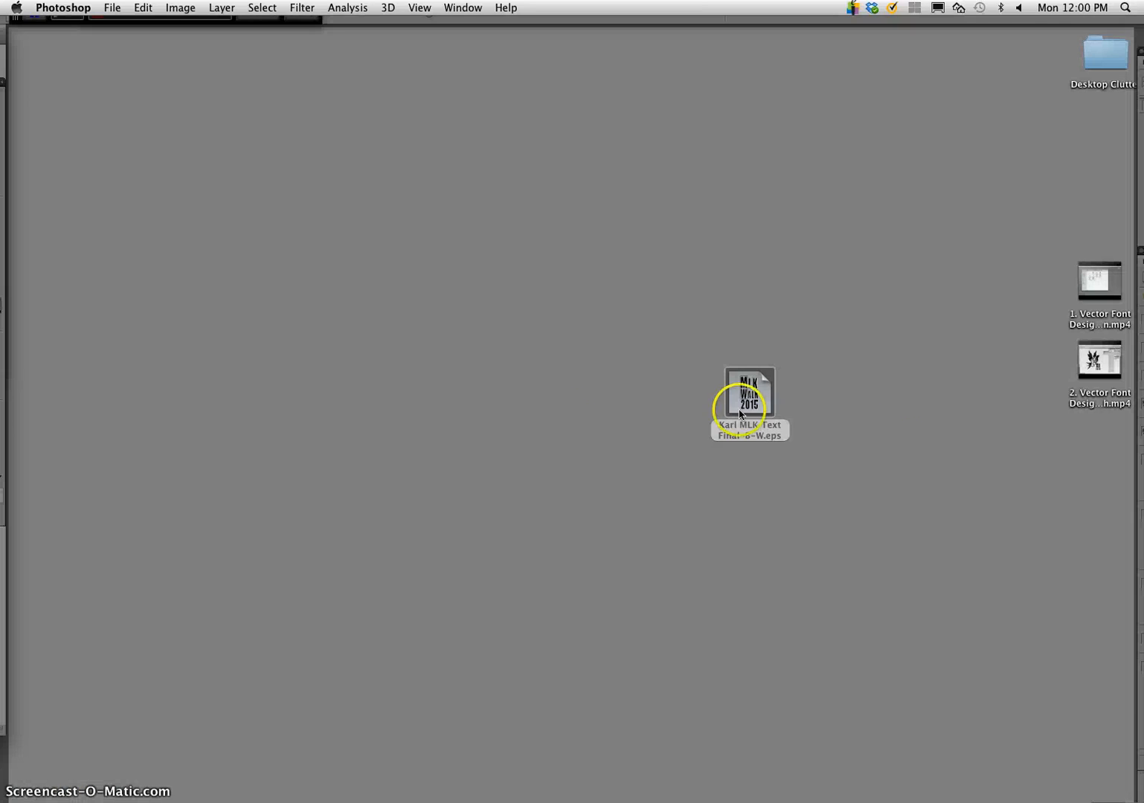
{"action": "left_click_drag", "start_coordinate": [761, 398], "coordinate": [440, 443]}
{"action": "key", "text": "F11"}
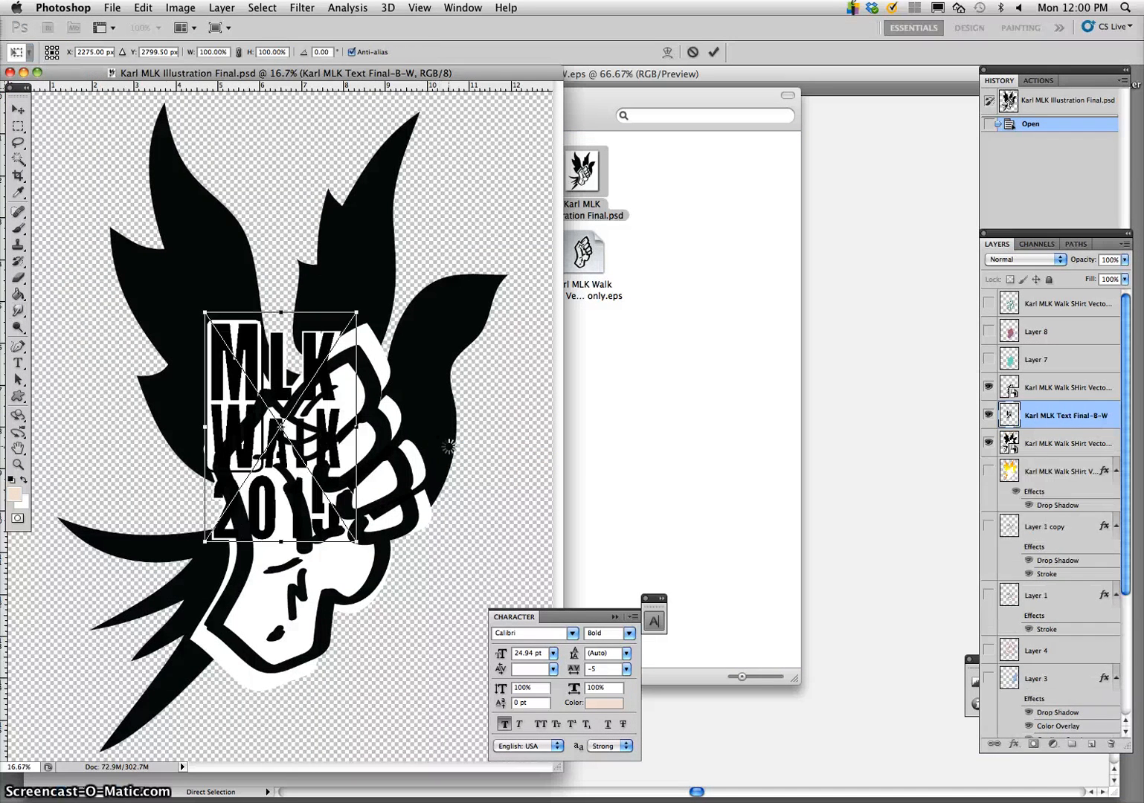
Move the placed lettering to the lower-right corner of the artwork, beside the wrist, and commit the placement
{"action": "left_click_drag", "start_coordinate": [243, 332], "coordinate": [371, 430]}
{"action": "left_click_drag", "start_coordinate": [386, 378], "coordinate": [422, 553]}
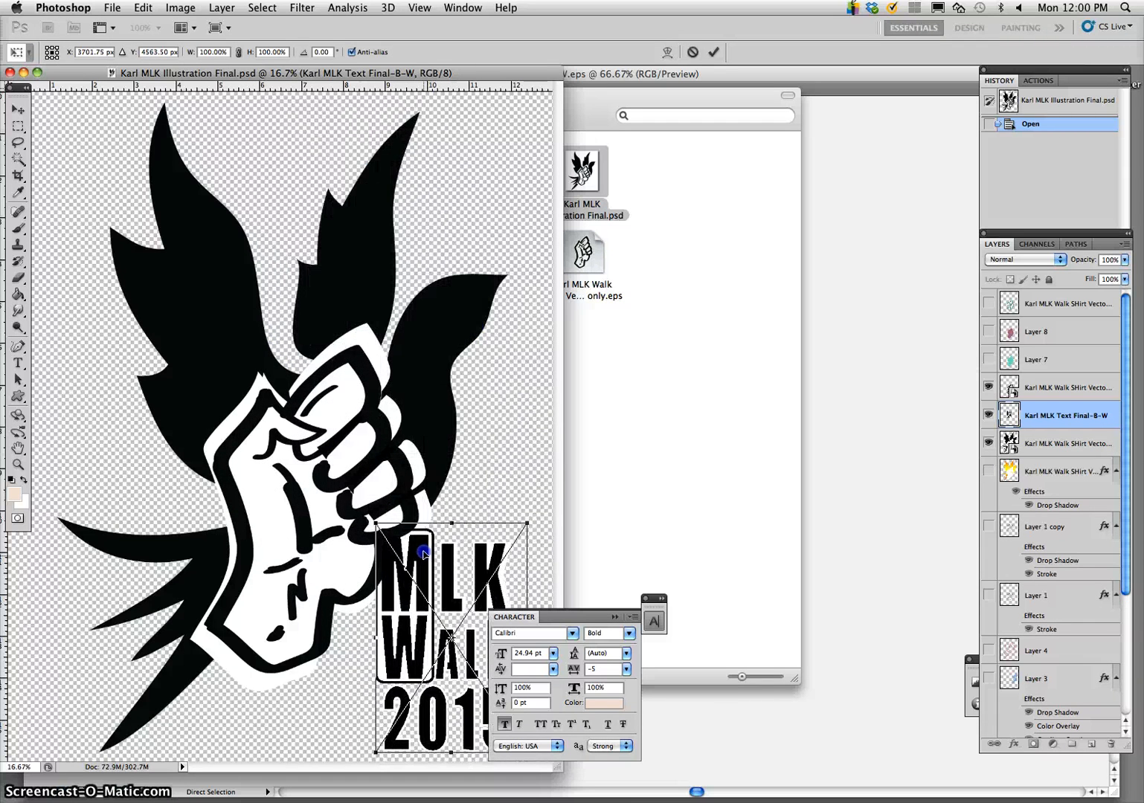
{"action": "left_click_drag", "start_coordinate": [550, 618], "coordinate": [885, 669]}
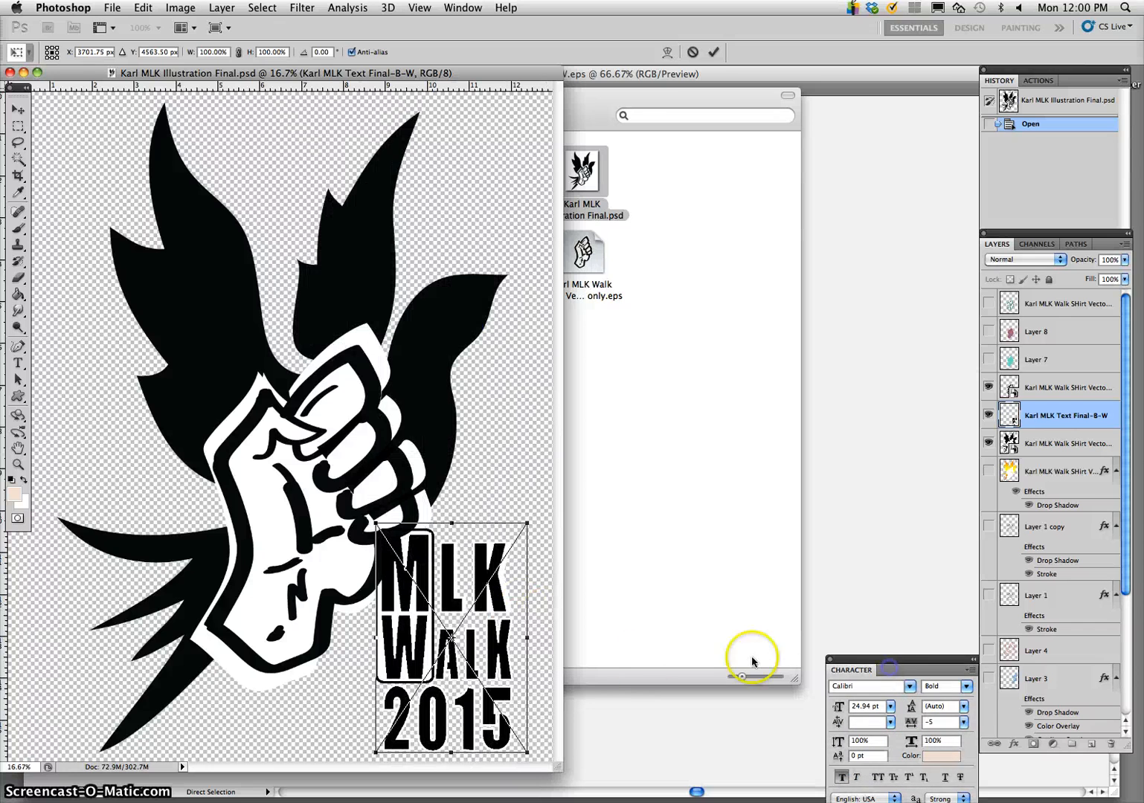
{"action": "left_click_drag", "start_coordinate": [562, 768], "coordinate": [754, 801]}
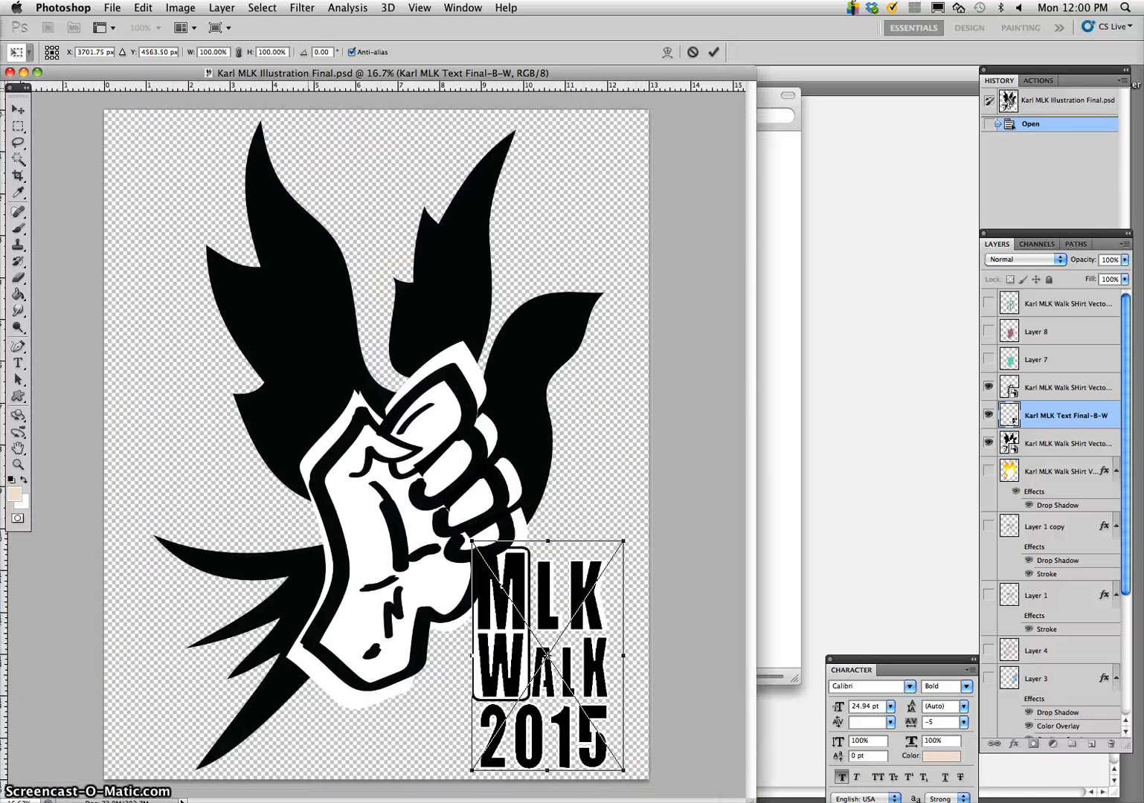
{"action": "left_click", "coordinate": [186, 8]}
{"action": "left_click", "coordinate": [371, 172]}
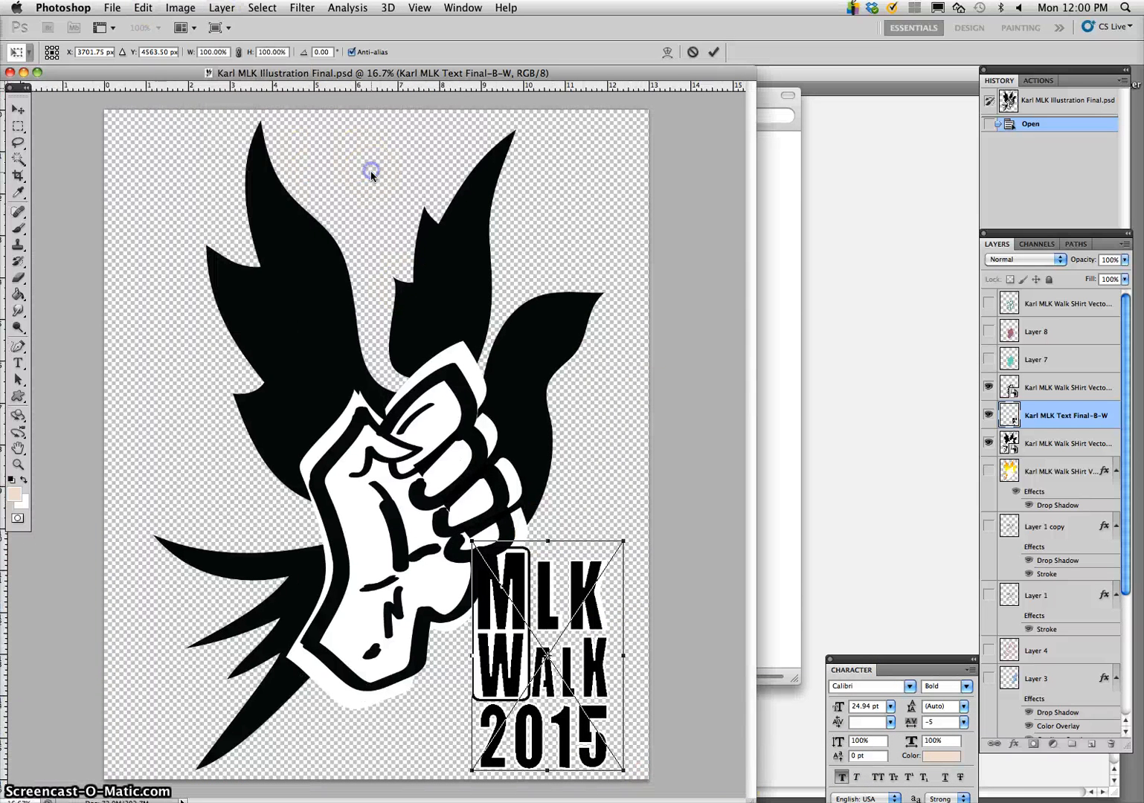
{"action": "key", "text": "Return"}
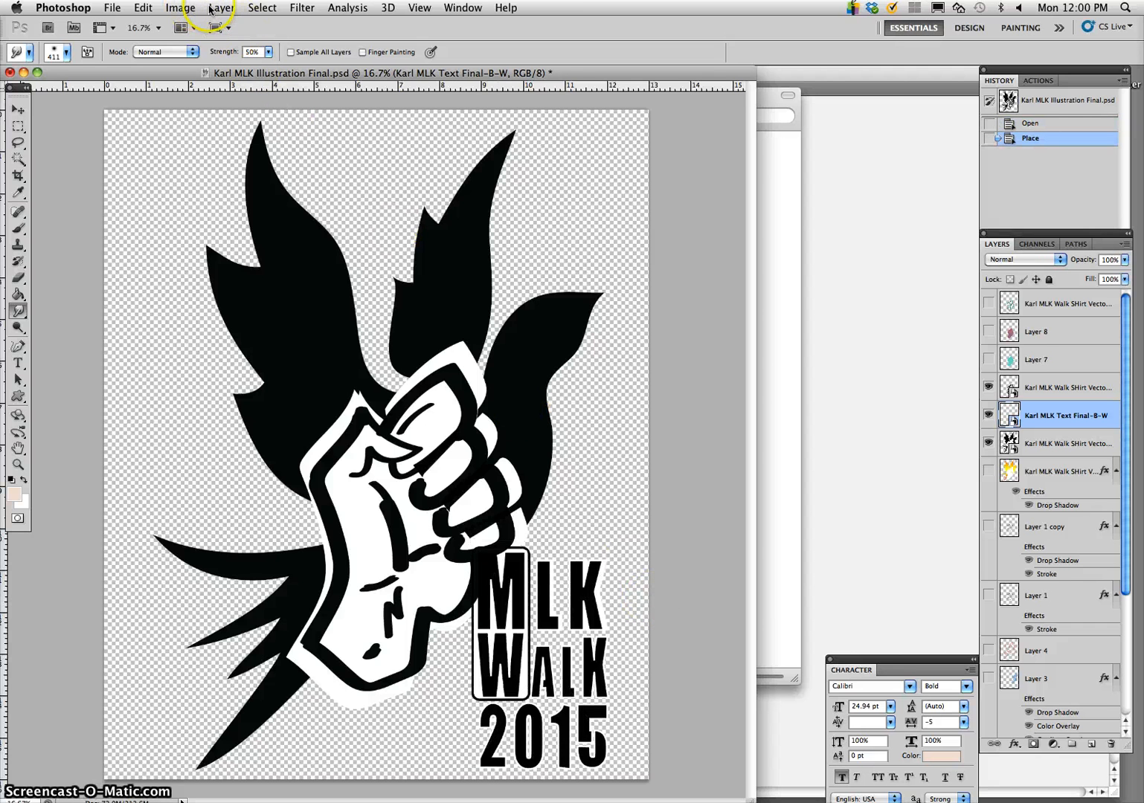
Enlarge the canvas to 15 inches wide and 18 inches high, anchored at its upper-left corner
{"action": "left_click", "coordinate": [182, 8]}
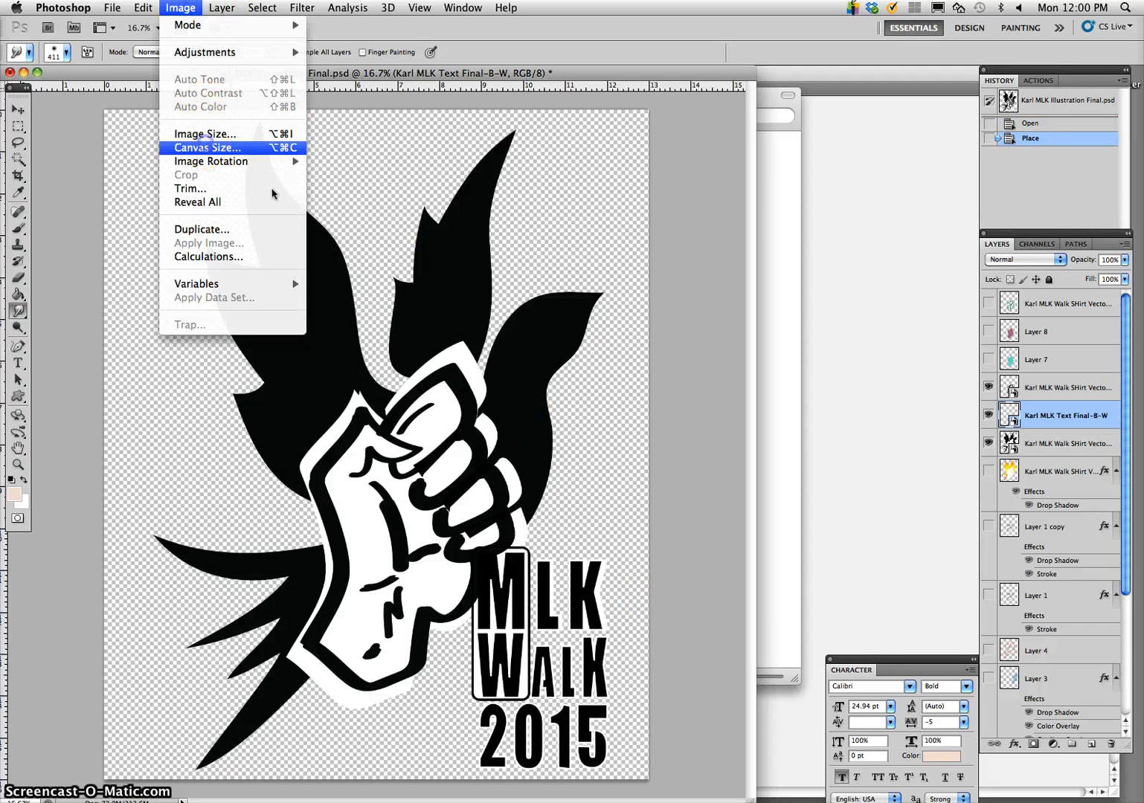
{"action": "left_click", "coordinate": [219, 146]}
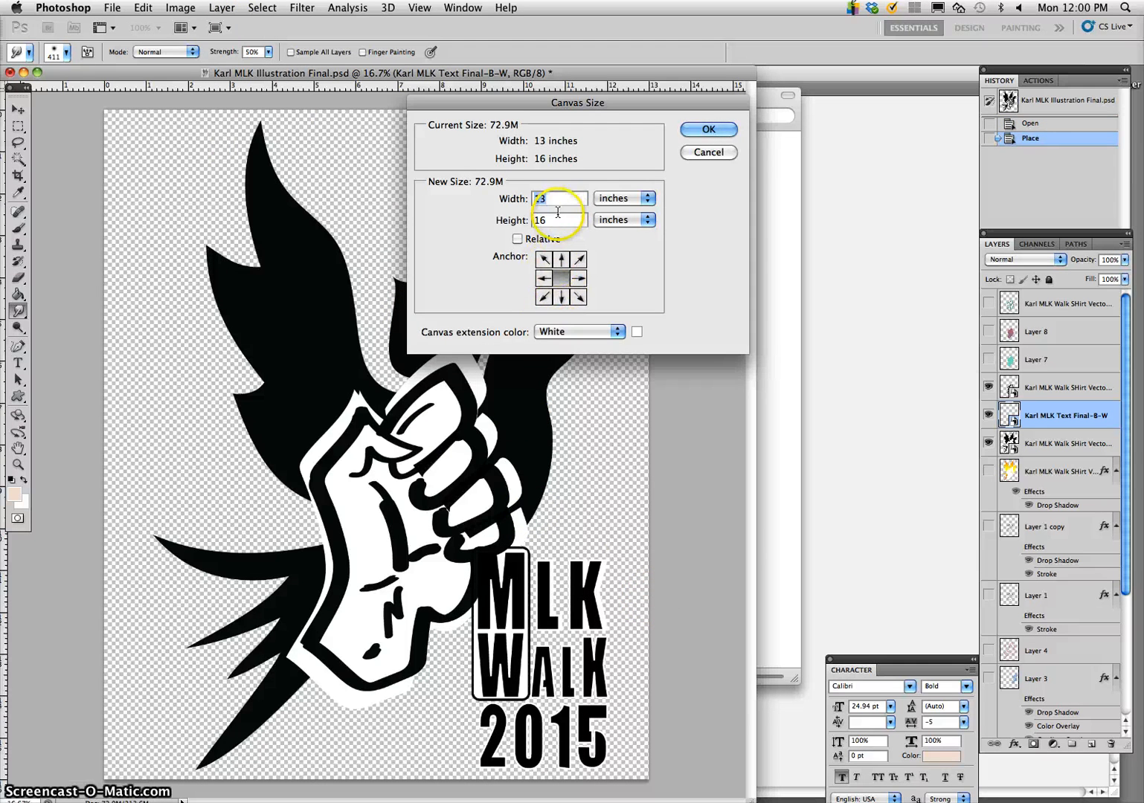
{"action": "left_click", "coordinate": [543, 259]}
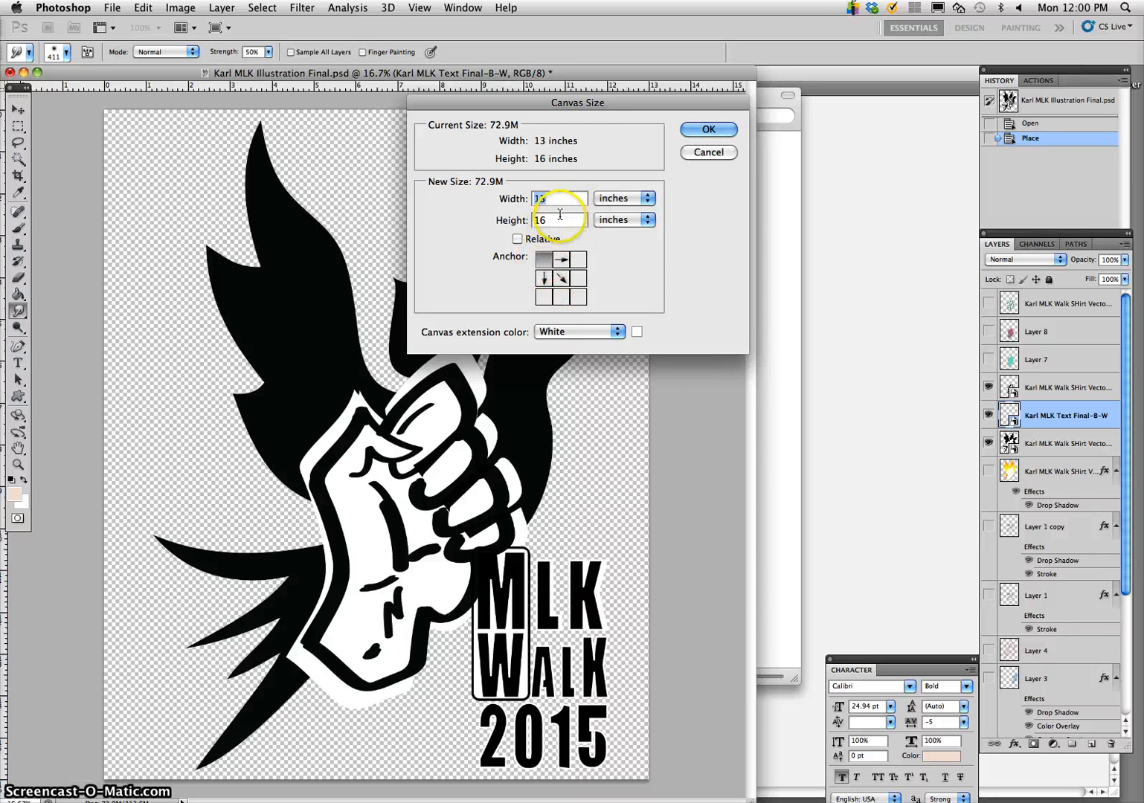
{"action": "left_click_drag", "start_coordinate": [568, 220], "coordinate": [530, 221]}
{"action": "type", "text": "18"}
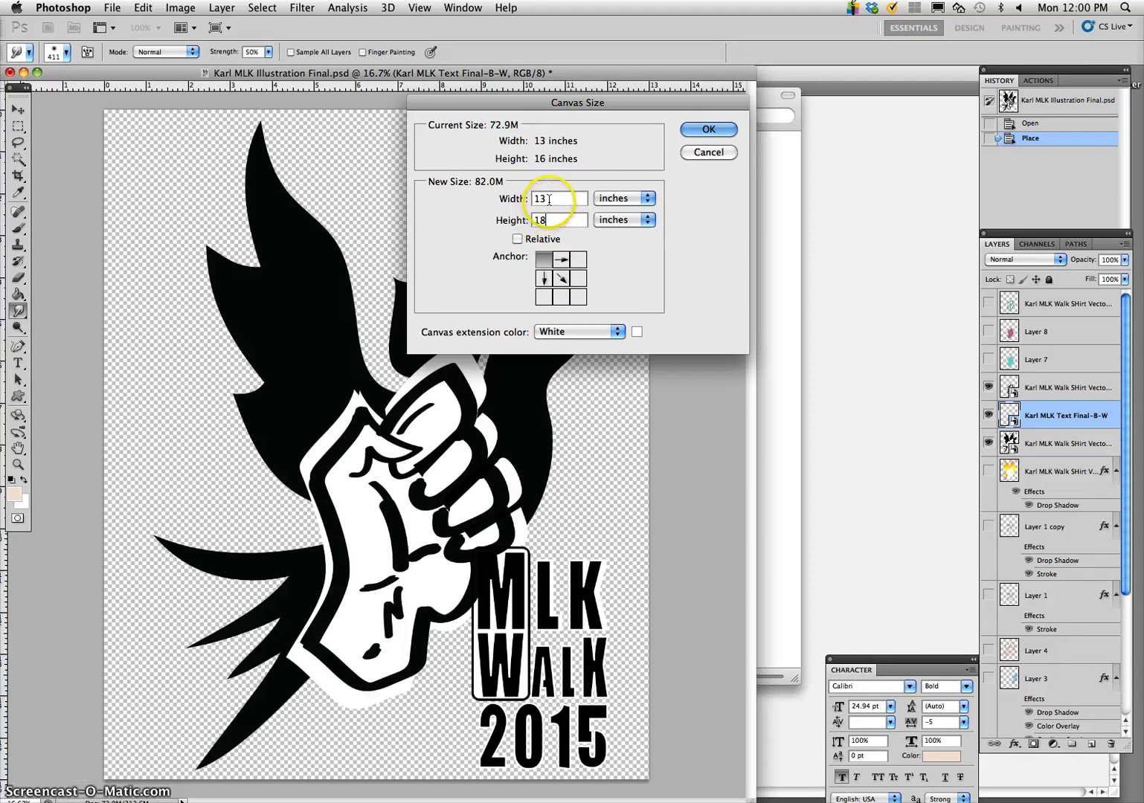
{"action": "left_click", "coordinate": [707, 129]}
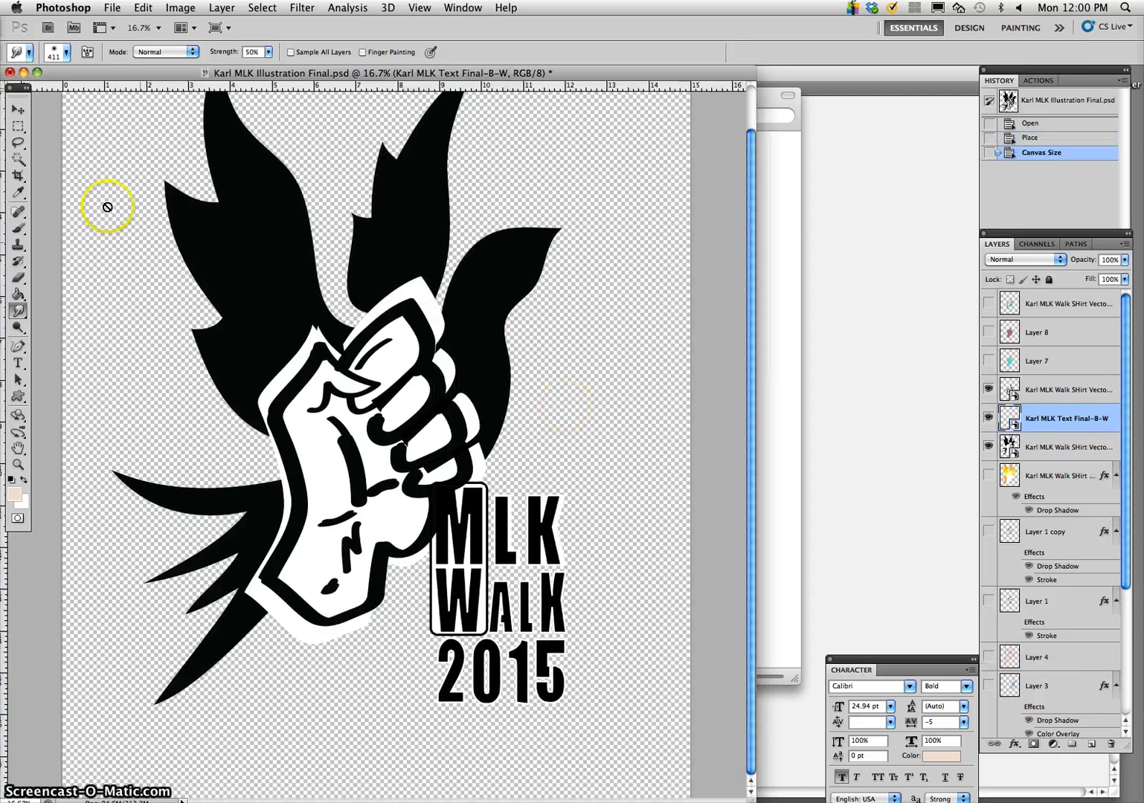
Move the lettering slightly down and to the right, clear of the fist, and toggle its layer's visibility to check it
{"action": "left_click", "coordinate": [18, 110]}
{"action": "mouse_move", "coordinate": [496, 524]}
{"action": "left_mouse_down"}
{"action": "mouse_move", "coordinate": [529, 529]}
{"action": "mouse_move", "coordinate": [517, 535]}
{"action": "left_mouse_up"}
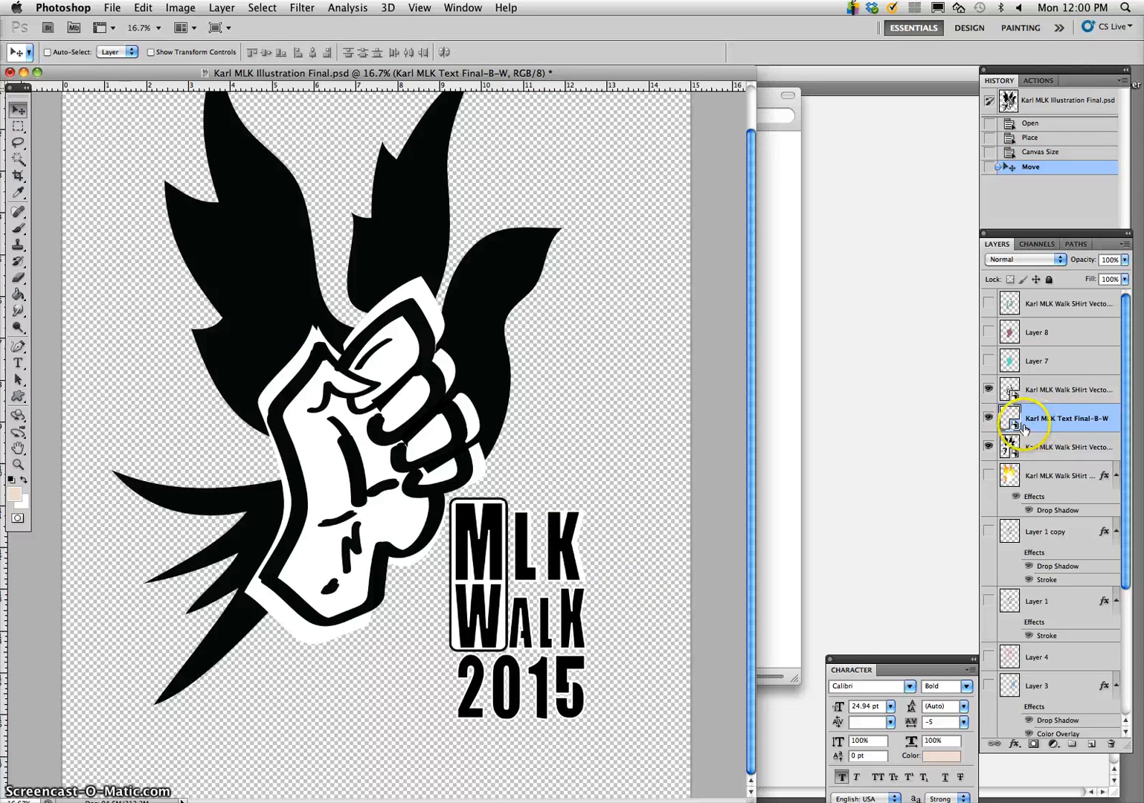
{"action": "left_click", "coordinate": [990, 419]}
{"action": "left_click", "coordinate": [990, 419]}
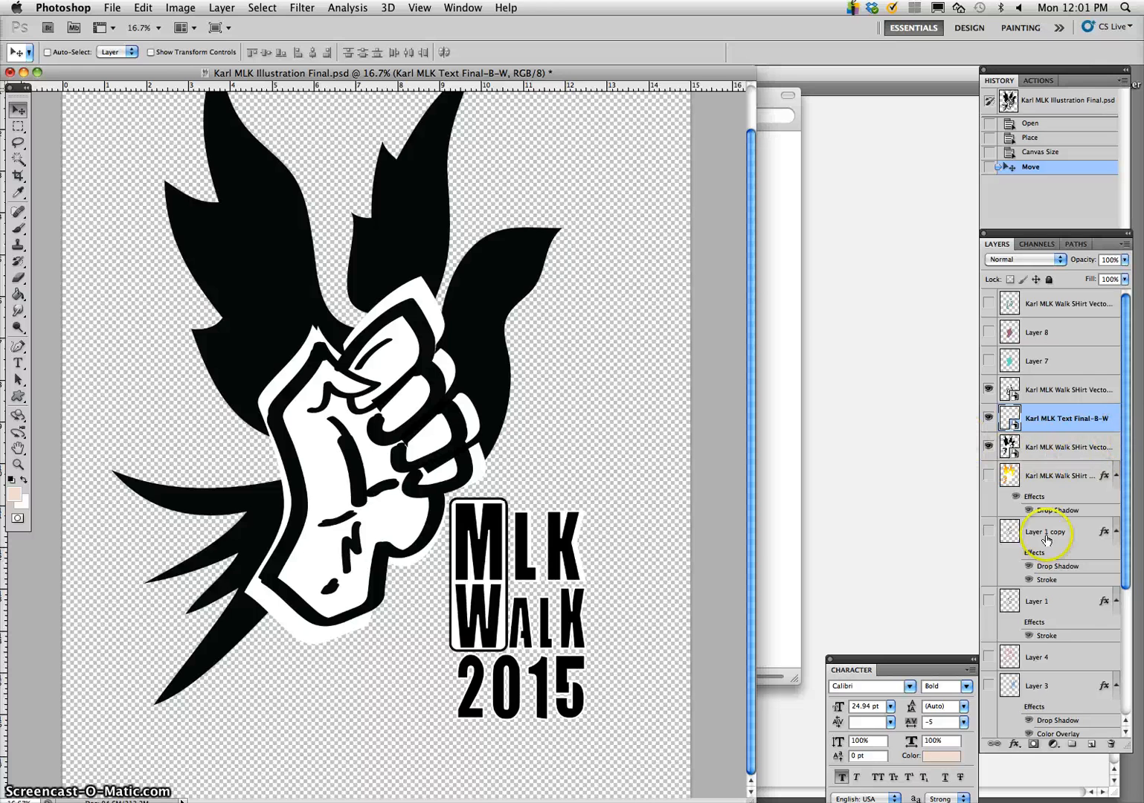
Show the black background layer, Layer 6, and stretch it with Free Transform to cover the enlarged canvas
{"action": "scroll", "coordinate": [1025, 587], "scroll_direction": "down", "scroll_amount": 5}
{"action": "left_click", "coordinate": [989, 667]}
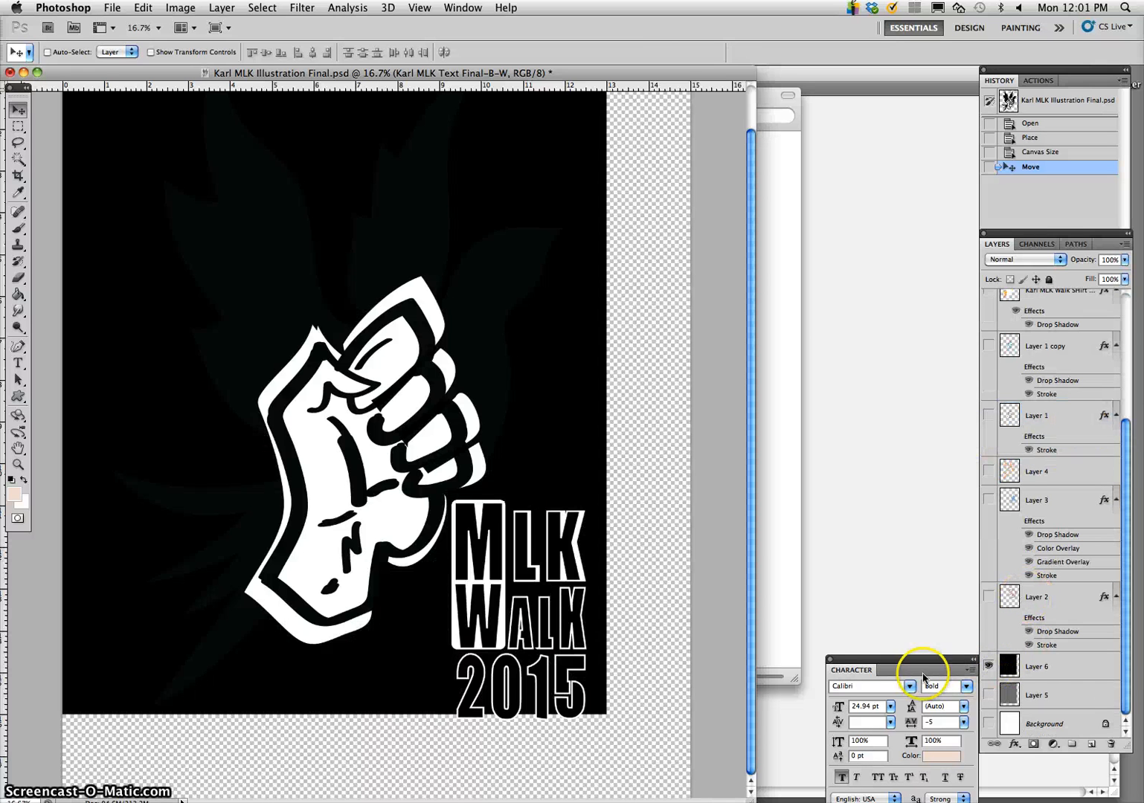
{"action": "left_click", "coordinate": [1038, 677]}
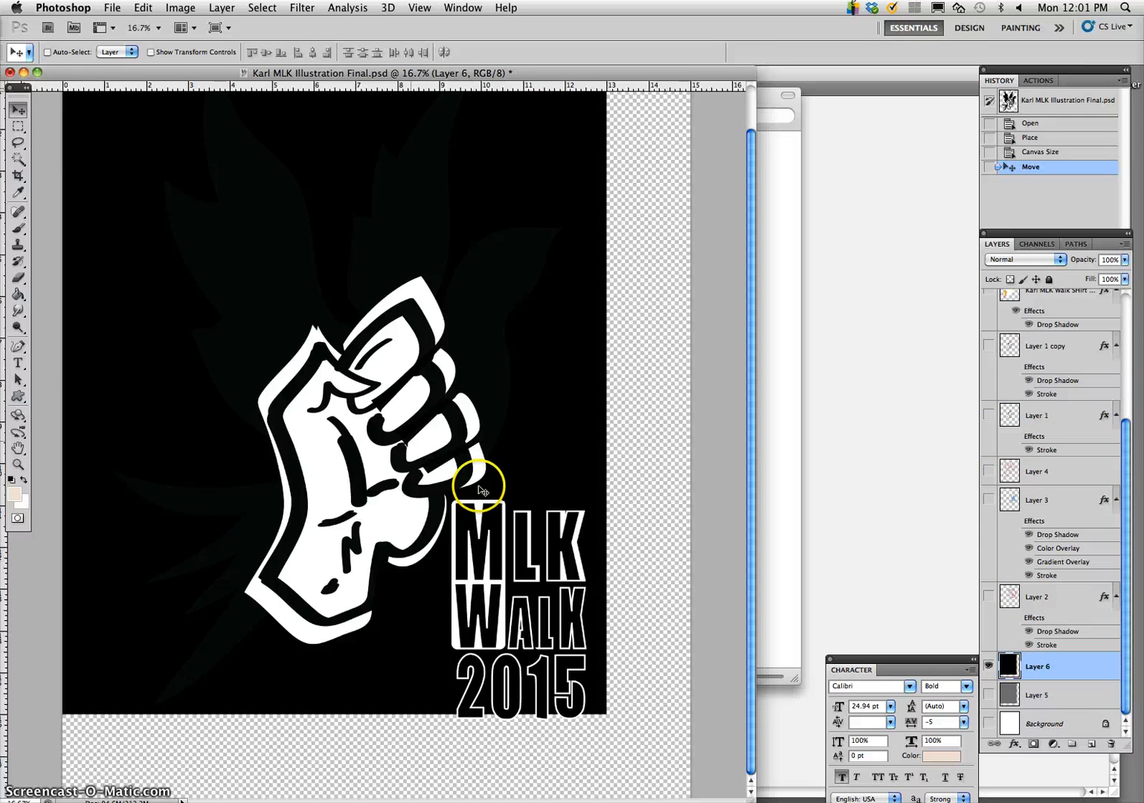
{"action": "key", "text": "super+t"}
{"action": "left_click_drag", "start_coordinate": [607, 715], "coordinate": [690, 797]}
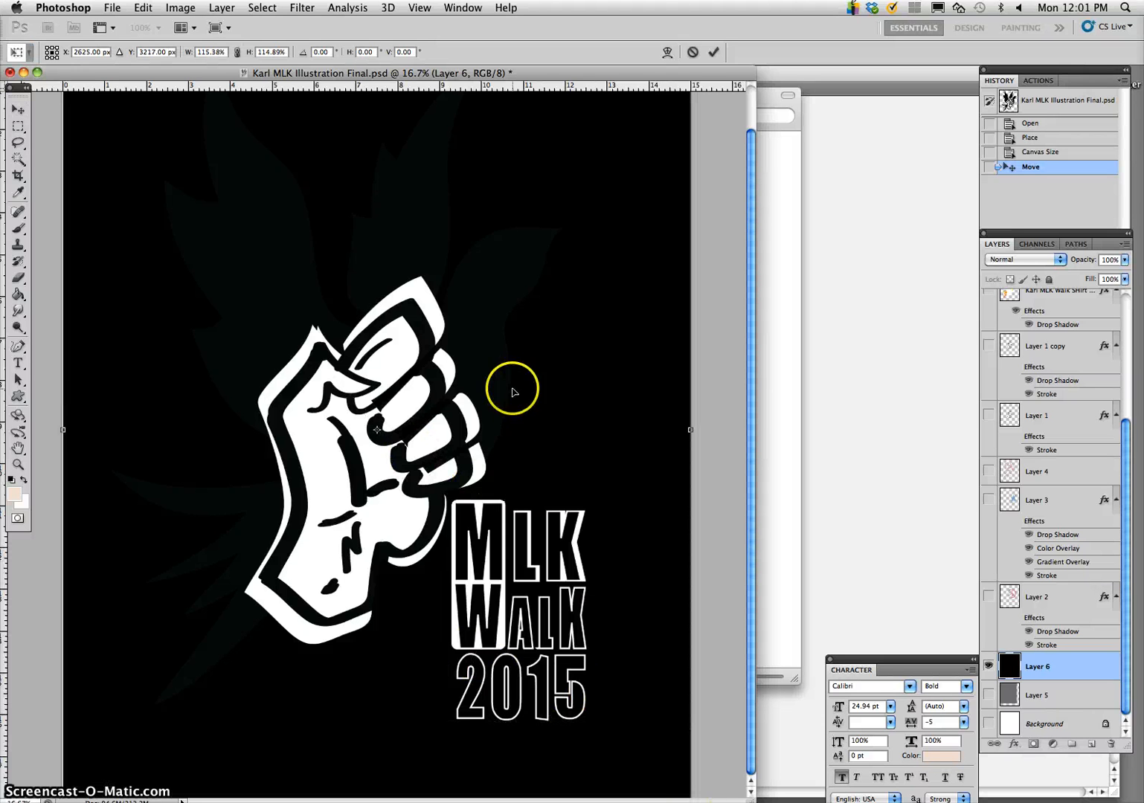
{"action": "key", "text": "Return"}
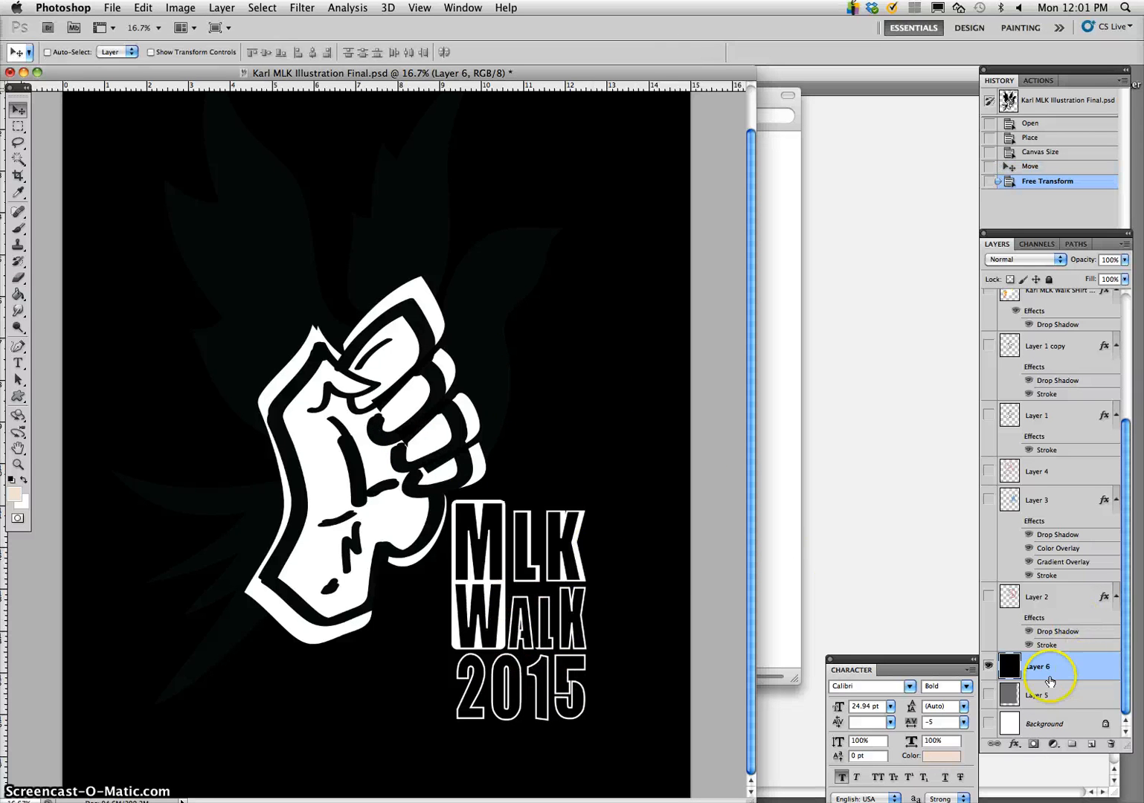
Show the gray Layer 5 in place of Layer 6 and stretch it with Free Transform to cover the enlarged canvas
{"action": "left_click", "coordinate": [987, 694]}
{"action": "left_click", "coordinate": [988, 666]}
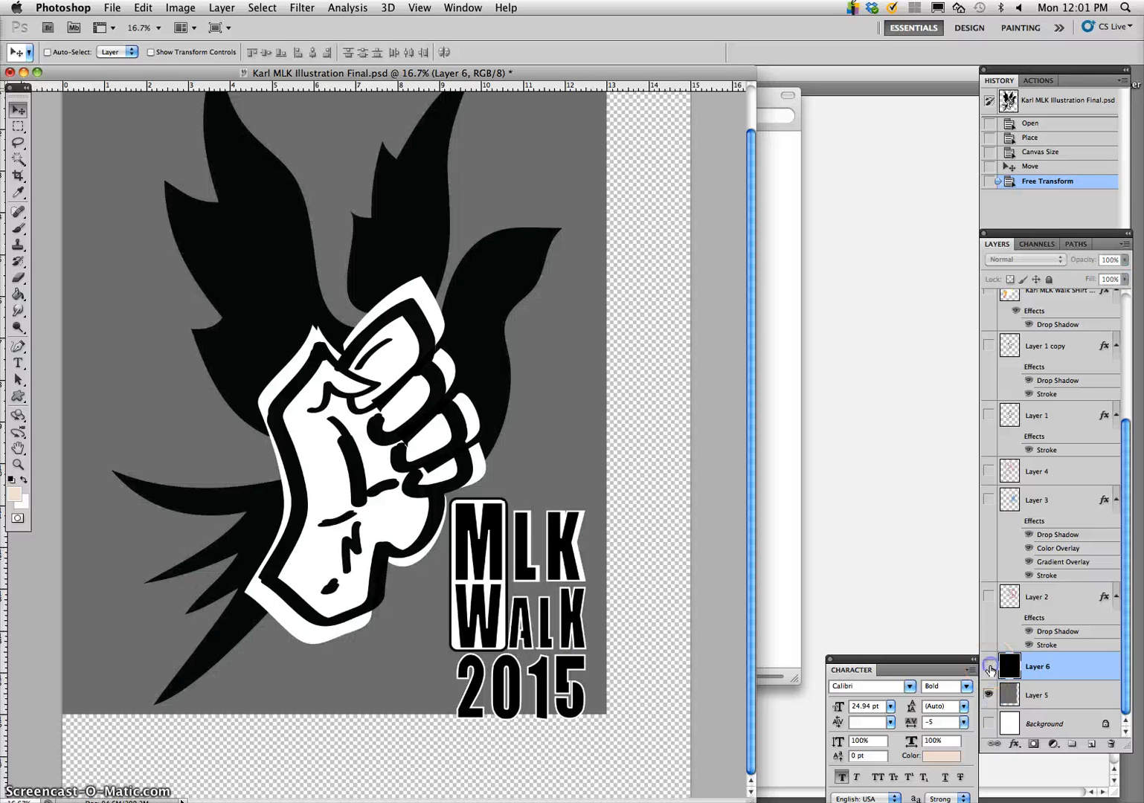
{"action": "left_click", "coordinate": [1103, 699]}
{"action": "key", "text": "super+t"}
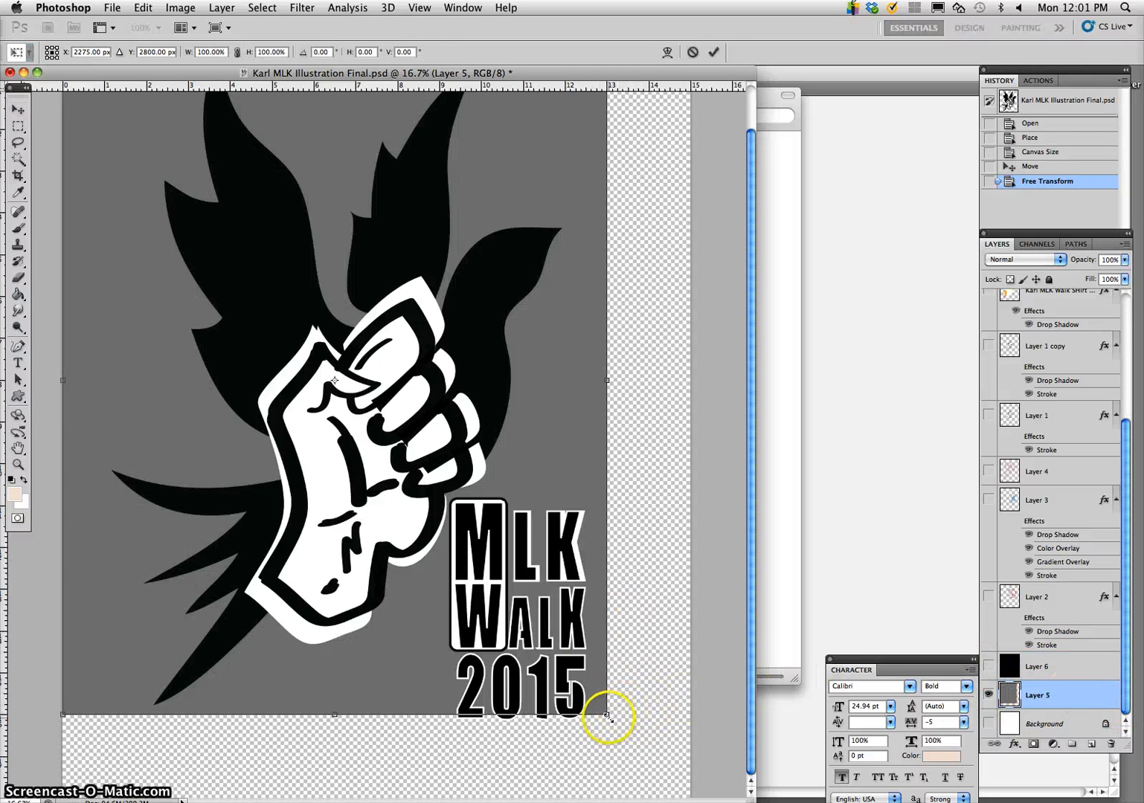
{"action": "left_click_drag", "start_coordinate": [606, 714], "coordinate": [724, 801]}
{"action": "key", "text": "Return"}
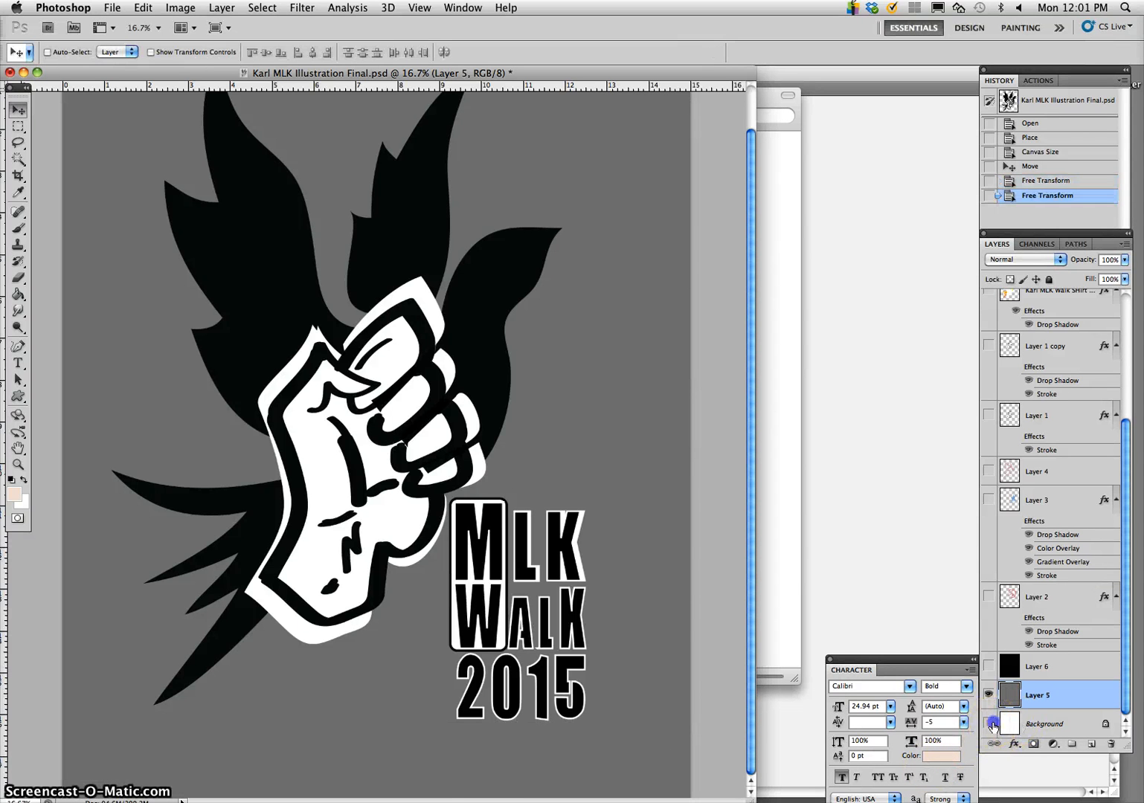
Toggle the visibility of Layer 5 and Layer 6 to compare the artwork on the different backgrounds
{"action": "left_click", "coordinate": [988, 697]}
{"action": "left_click", "coordinate": [988, 696]}
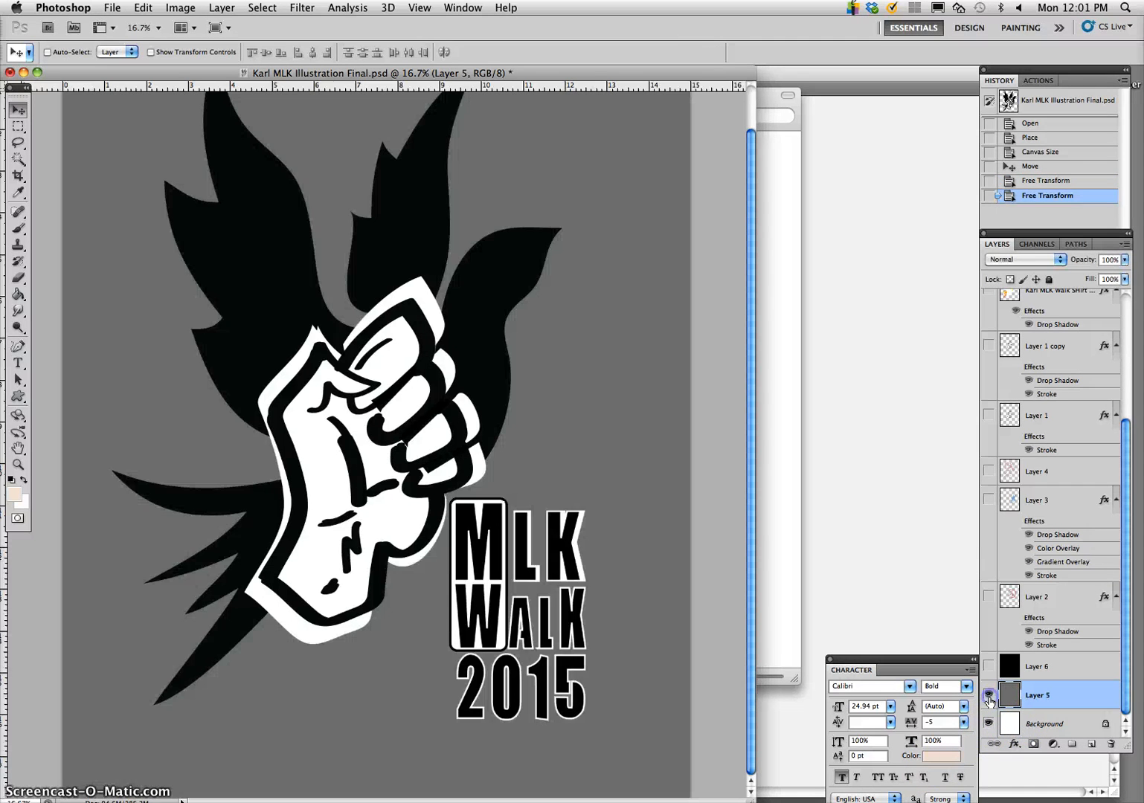
{"action": "left_click", "coordinate": [989, 667]}
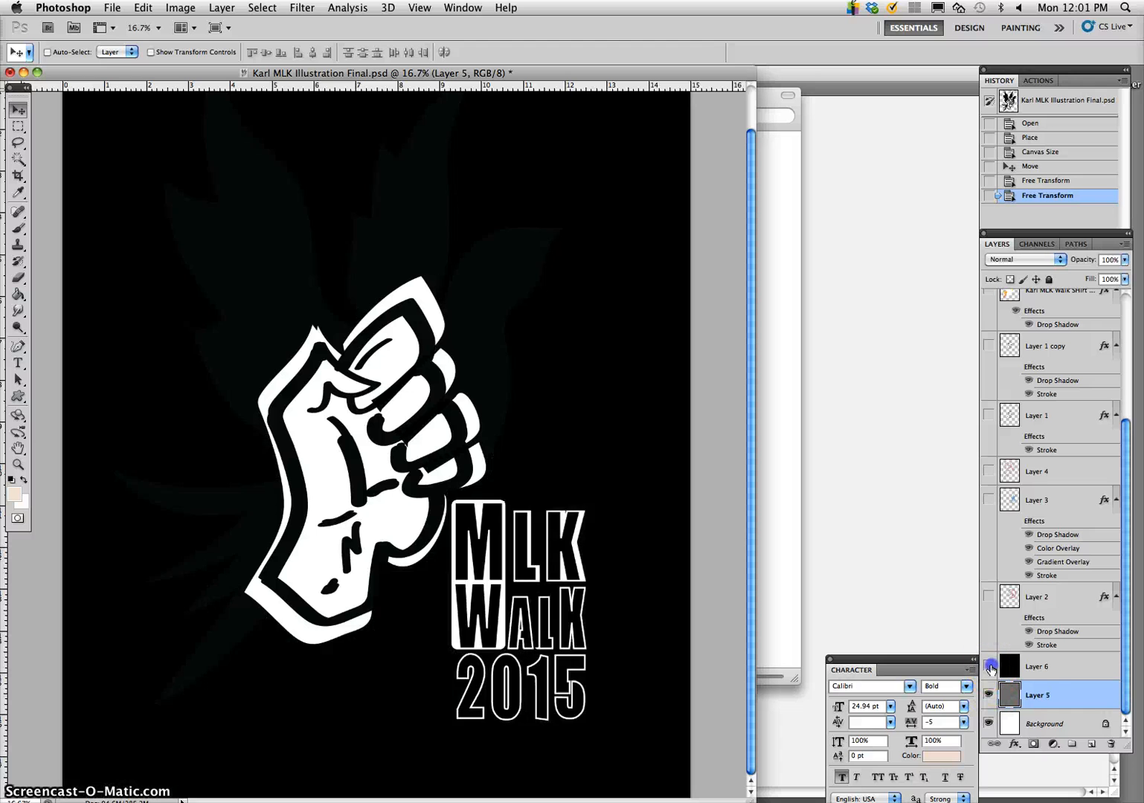
{"action": "left_click", "coordinate": [989, 667]}
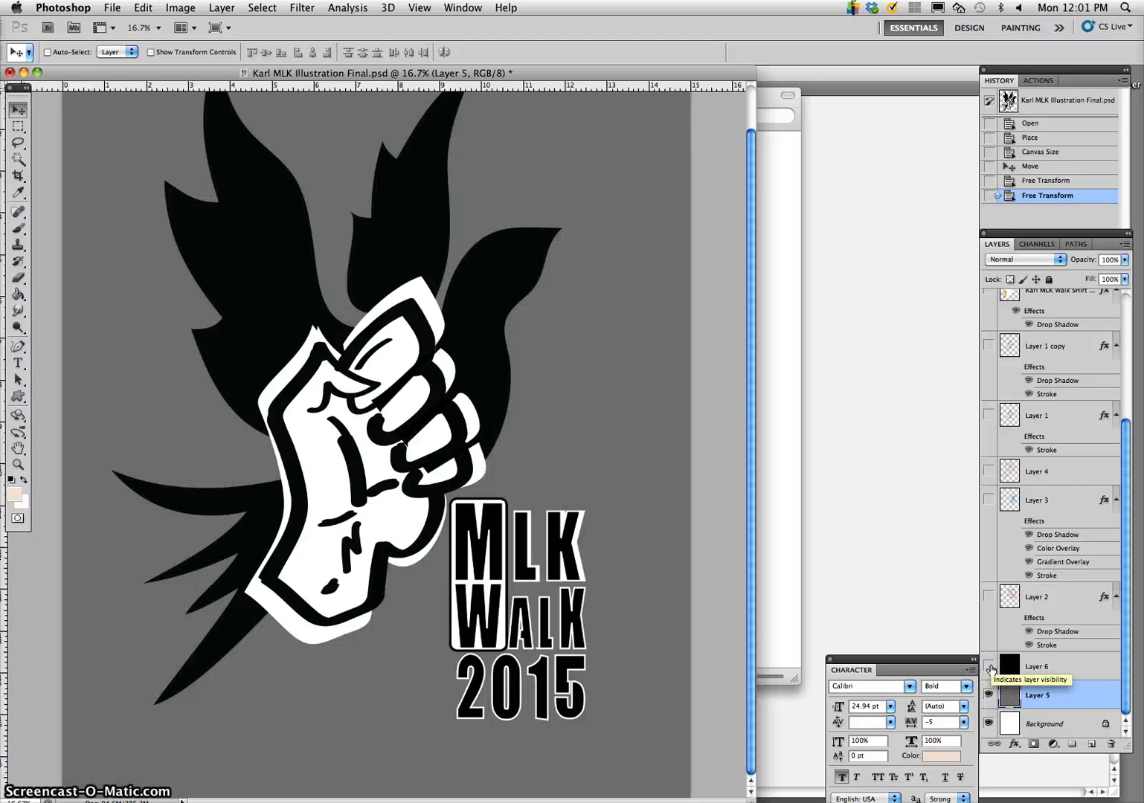
{"action": "left_click", "coordinate": [989, 667]}
{"action": "left_click", "coordinate": [989, 667]}
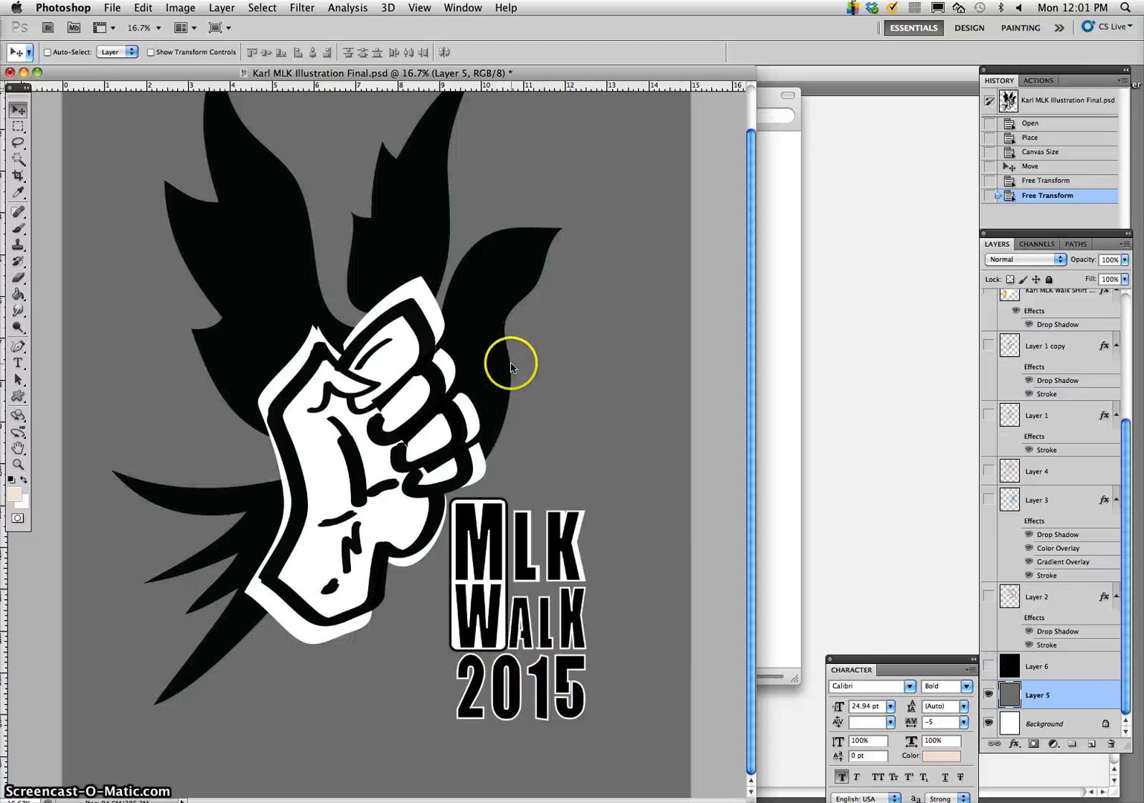
Show the orange-yellow flame layer and hide the black flames, the MLK lettering and the black fist outline
{"action": "scroll", "coordinate": [1041, 625], "scroll_direction": "up", "scroll_amount": 3}
{"action": "scroll", "coordinate": [1028, 618], "scroll_direction": "up", "scroll_amount": 3}
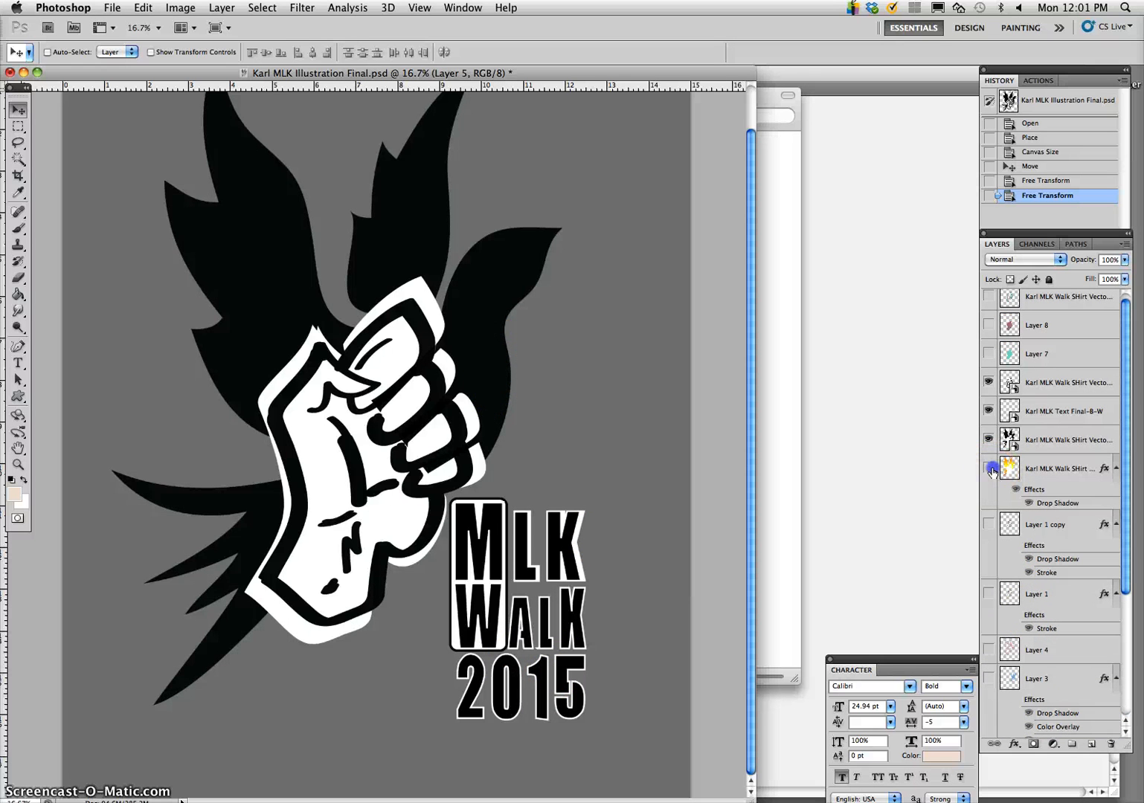
{"action": "left_click", "coordinate": [989, 467]}
{"action": "left_click", "coordinate": [988, 440]}
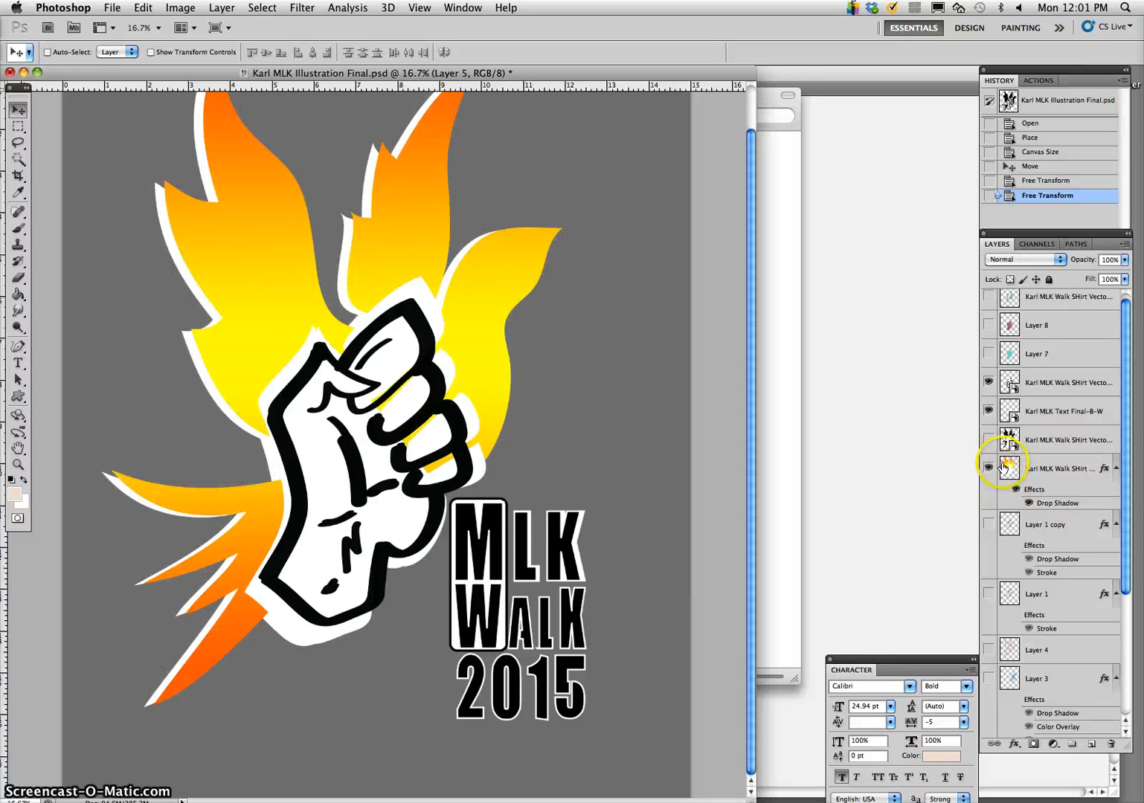
{"action": "left_click", "coordinate": [989, 411]}
{"action": "left_click", "coordinate": [989, 383]}
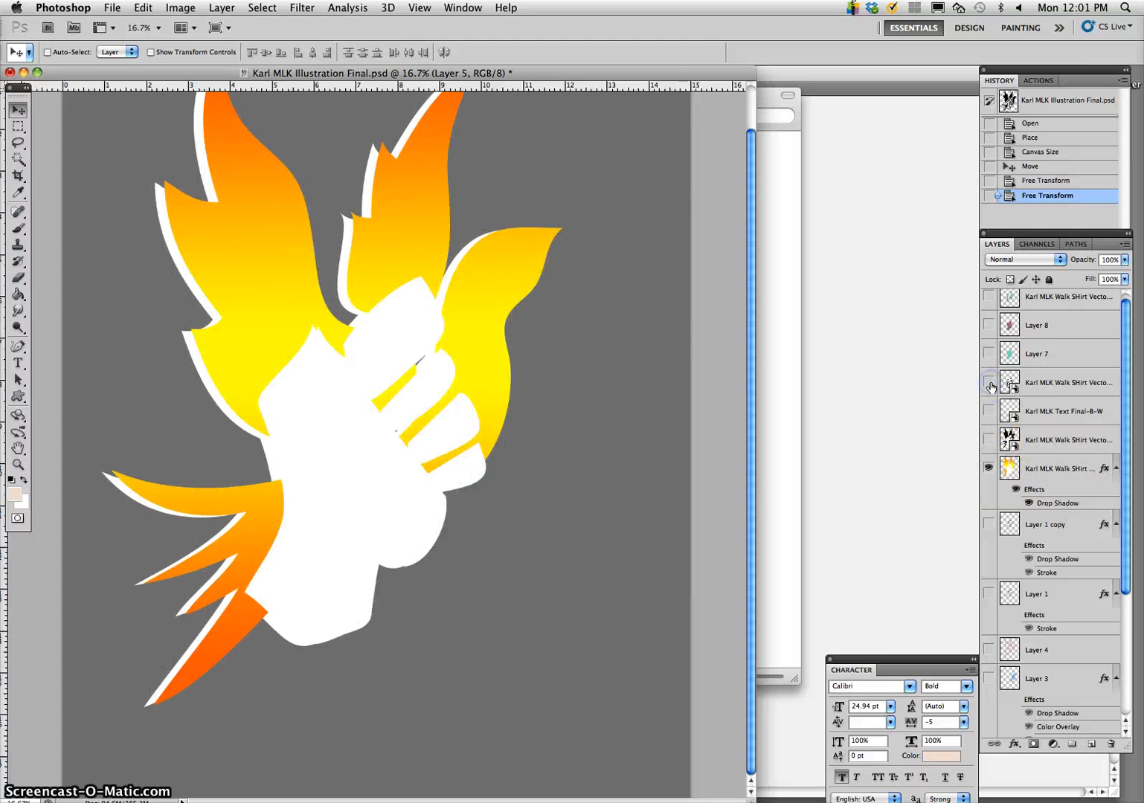
Show the coloured fist layers, including Layer 7 and Layer 8, with the black fist outline hidden
{"action": "left_click", "coordinate": [989, 383]}
{"action": "scroll", "coordinate": [988, 382], "scroll_direction": "up", "scroll_amount": 1}
{"action": "left_click", "coordinate": [988, 335]}
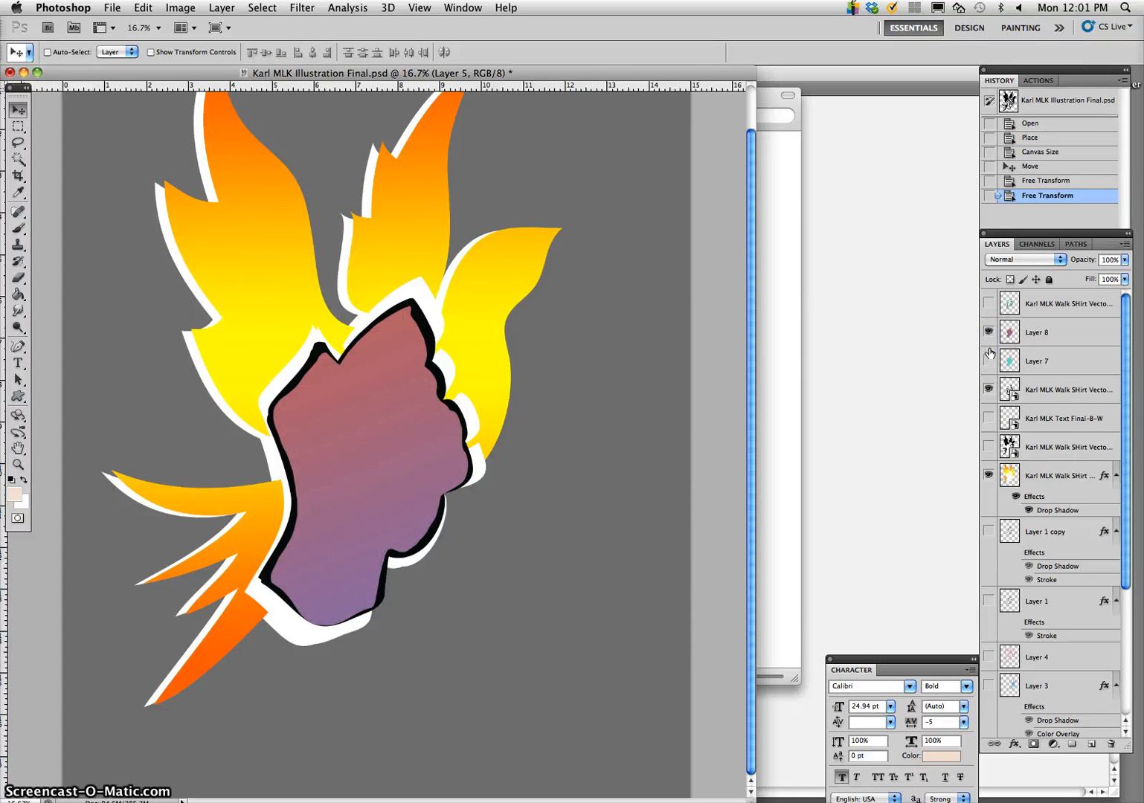
{"action": "left_click", "coordinate": [988, 305]}
{"action": "left_click", "coordinate": [988, 362]}
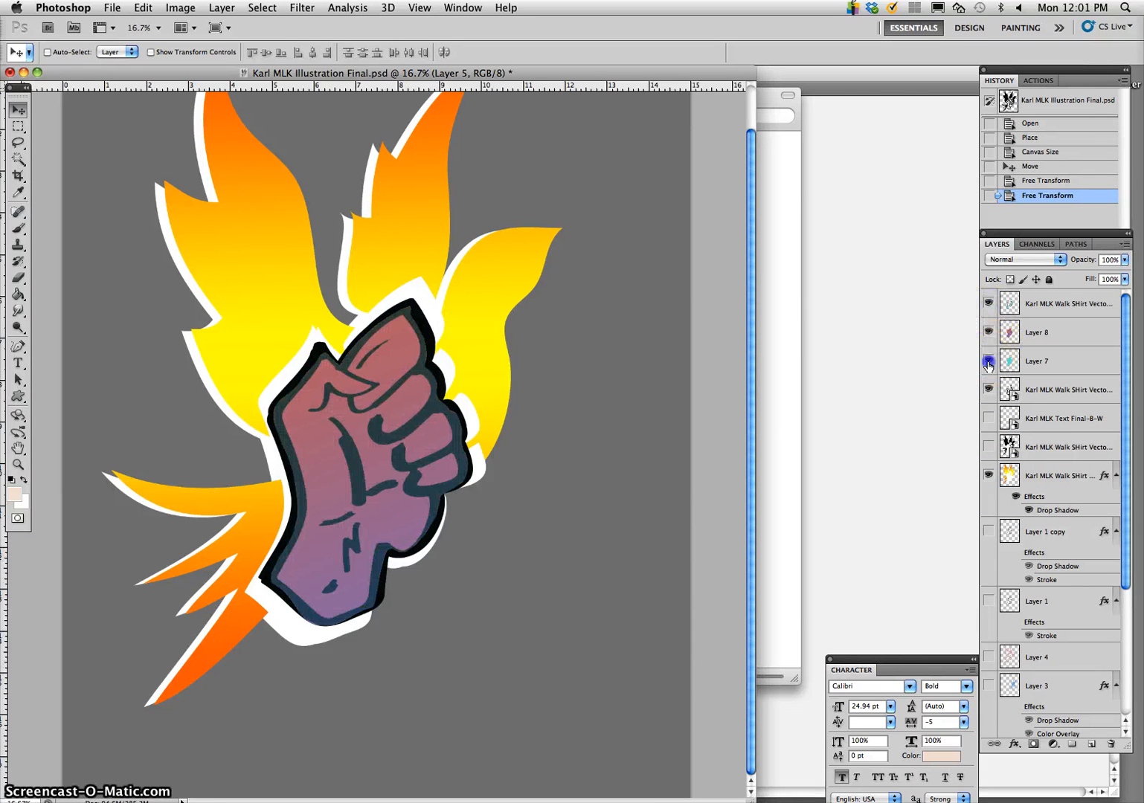
{"action": "left_click", "coordinate": [988, 390]}
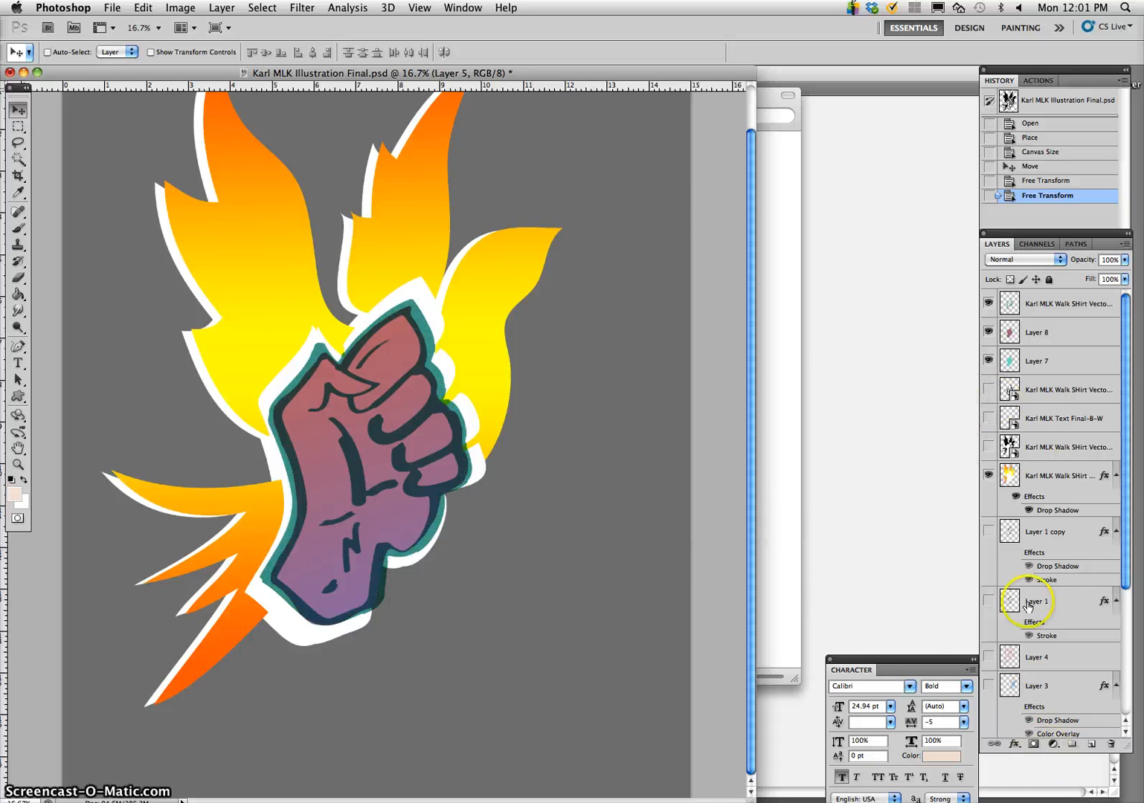
Check the MLK lettering beside the coloured artwork, then hide it and show the black flame layer
{"action": "scroll", "coordinate": [1021, 556], "scroll_direction": "down", "scroll_amount": 3}
{"action": "scroll", "coordinate": [1021, 556], "scroll_direction": "up", "scroll_amount": 3}
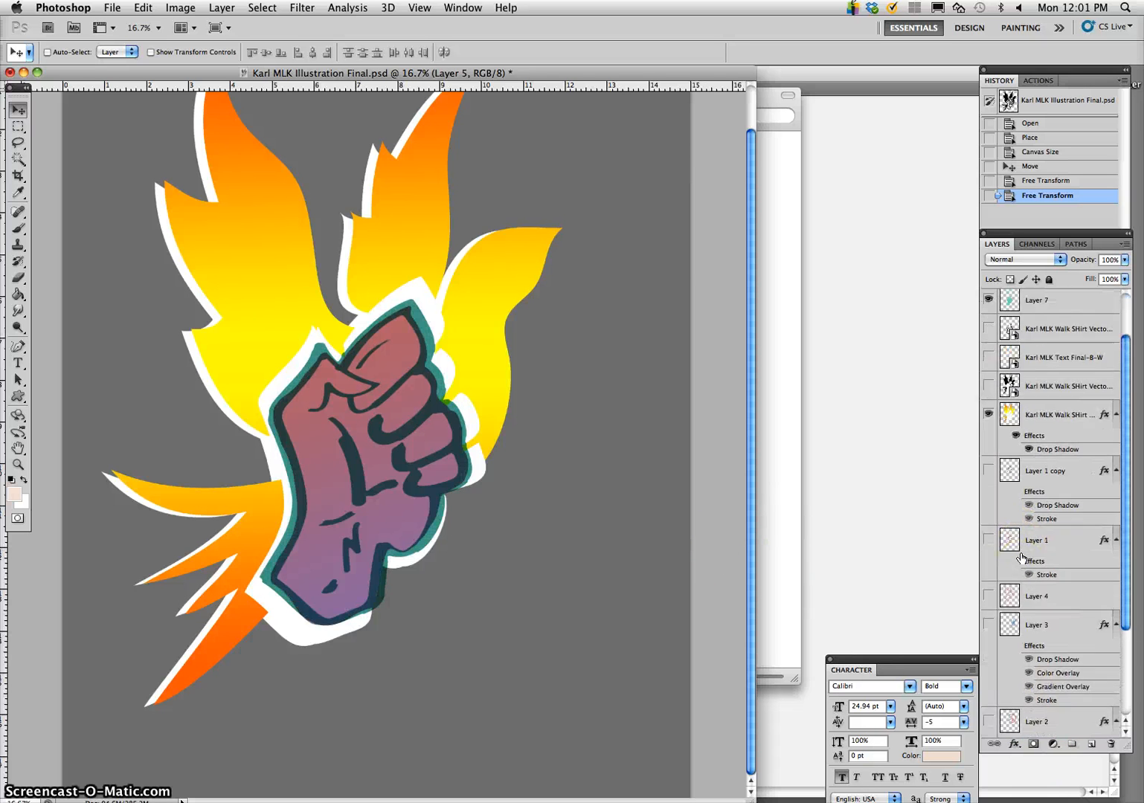
{"action": "scroll", "coordinate": [1021, 556], "scroll_direction": "up", "scroll_amount": 1}
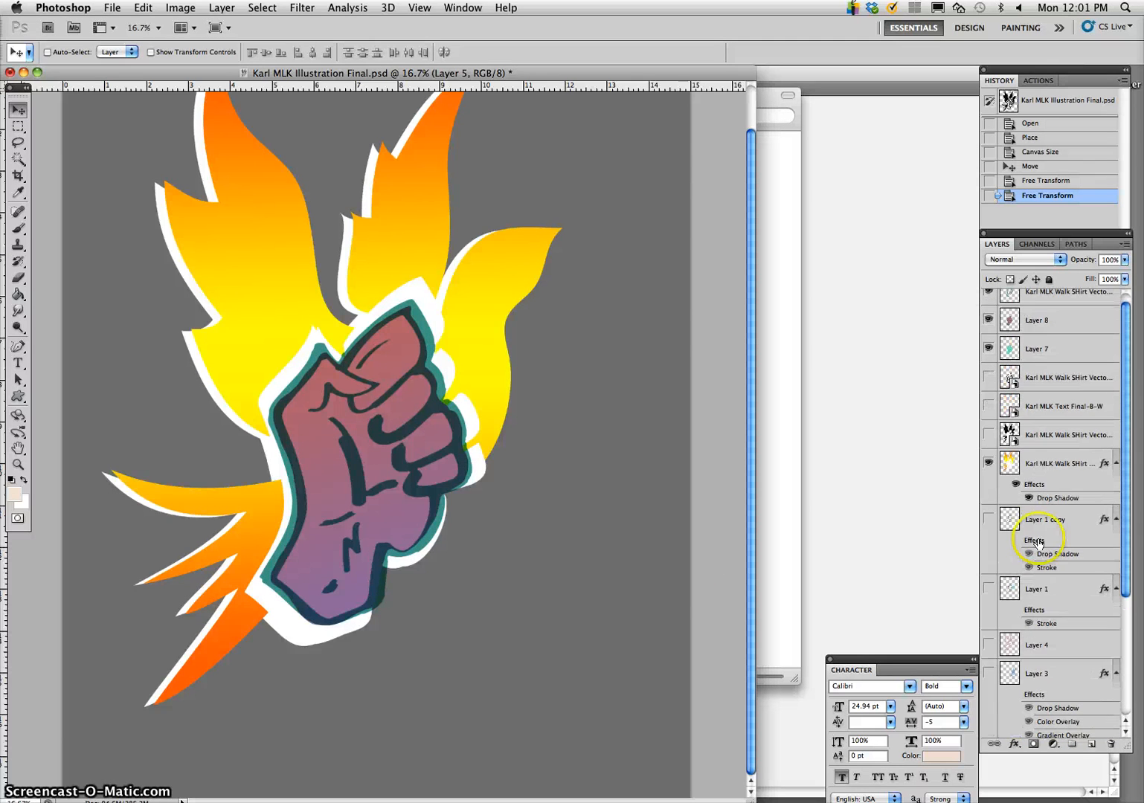
{"action": "scroll", "coordinate": [1039, 531], "scroll_direction": "down", "scroll_amount": 1}
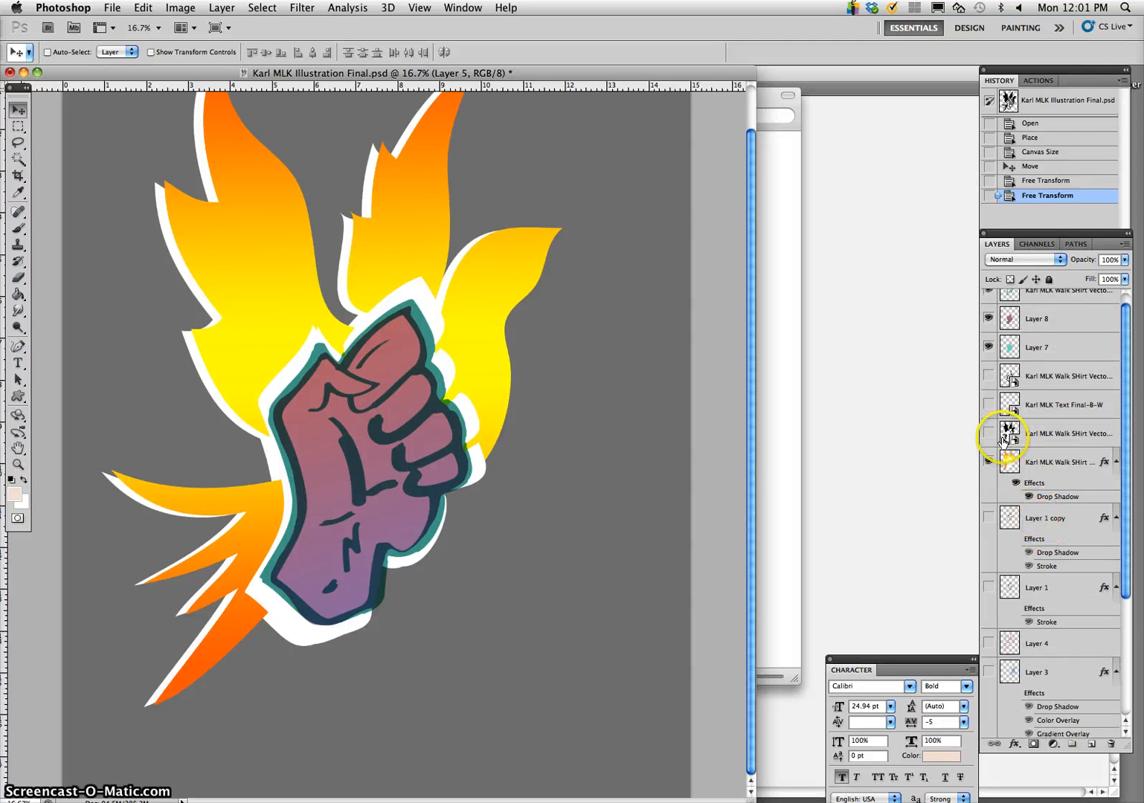
{"action": "left_click", "coordinate": [988, 405]}
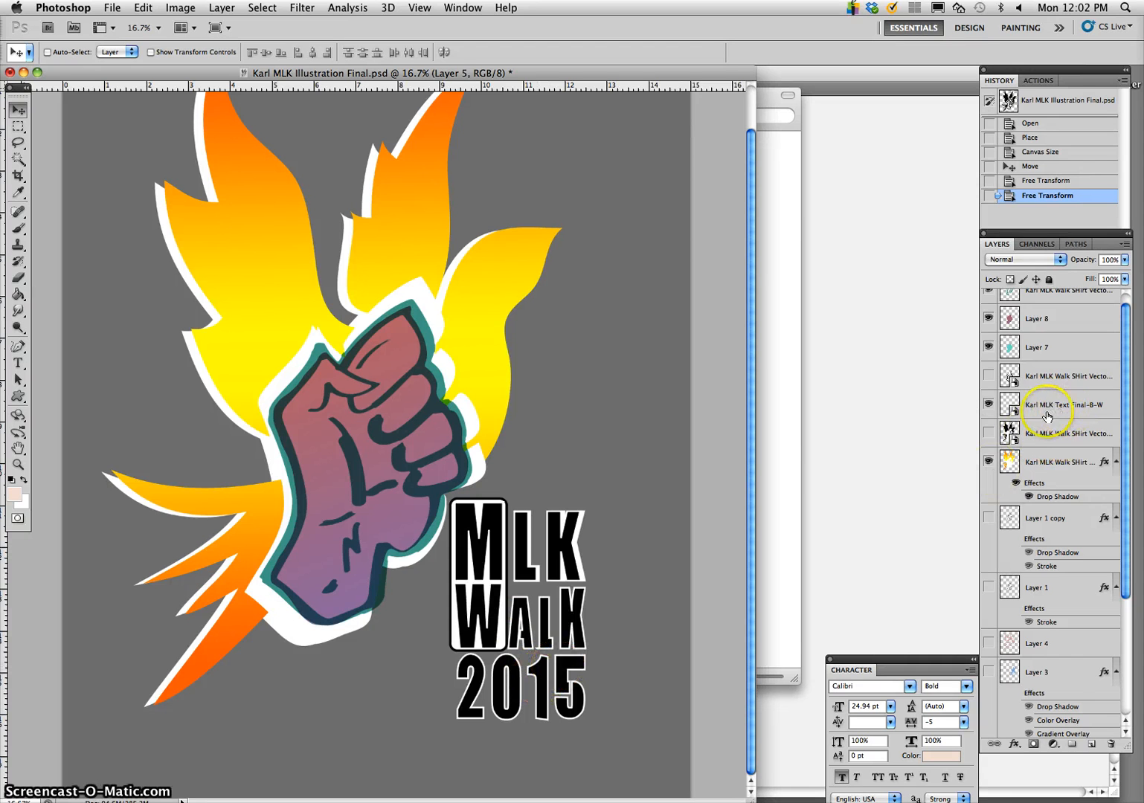
{"action": "left_click", "coordinate": [988, 432]}
{"action": "left_click", "coordinate": [988, 404]}
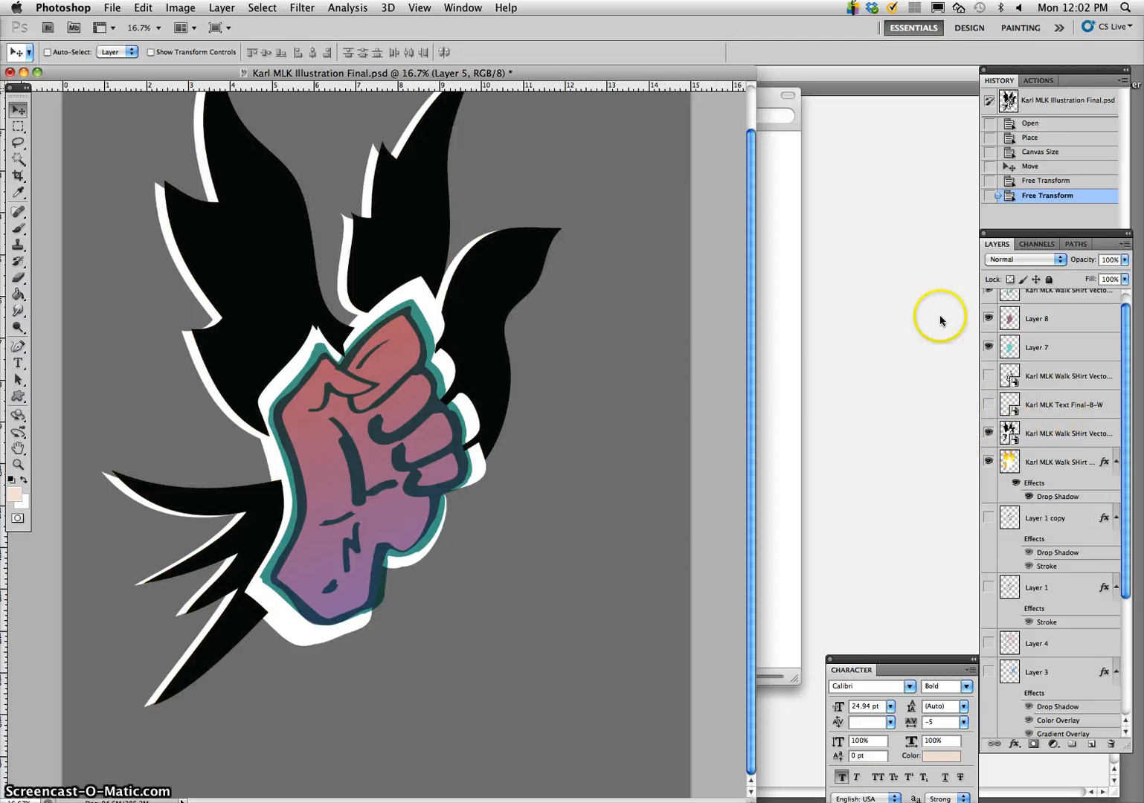
Hide the coloured fist layers, including Layer 7 and Layer 8, and show the black fist outline layer
{"action": "scroll", "coordinate": [1037, 388], "scroll_direction": "up", "scroll_amount": 1}
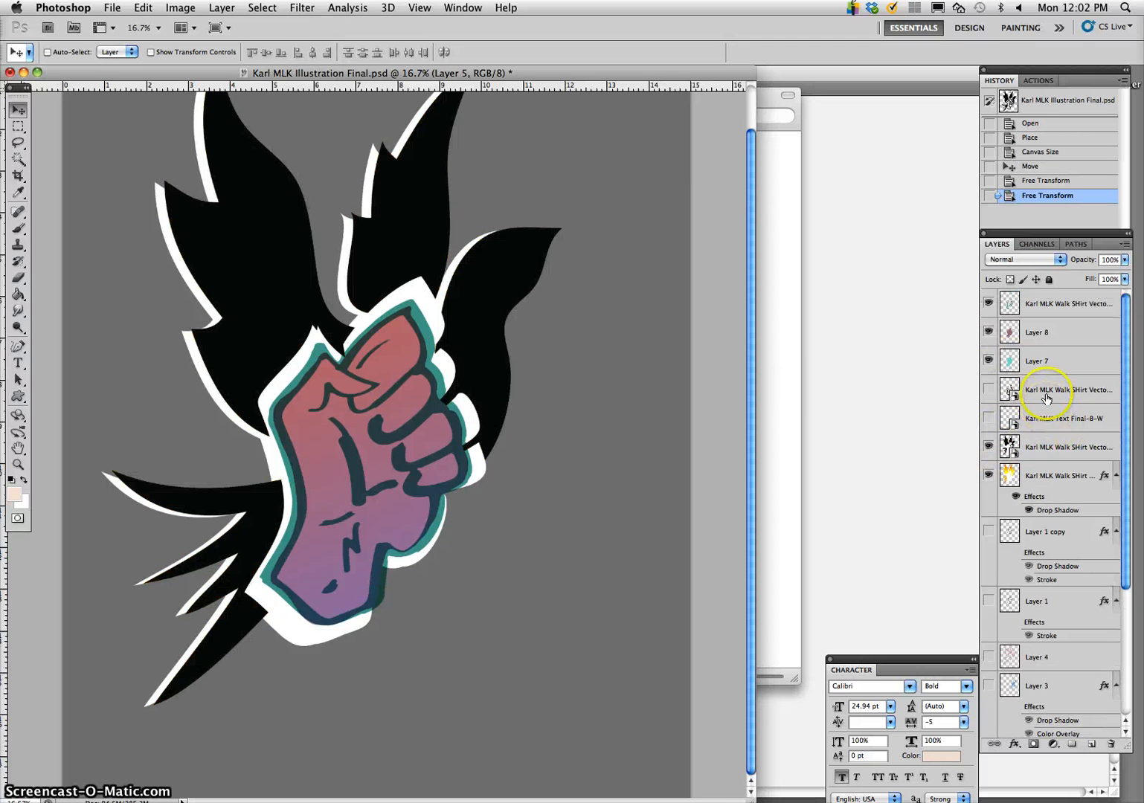
{"action": "left_click", "coordinate": [988, 332]}
{"action": "left_click", "coordinate": [987, 361]}
{"action": "left_click", "coordinate": [987, 361]}
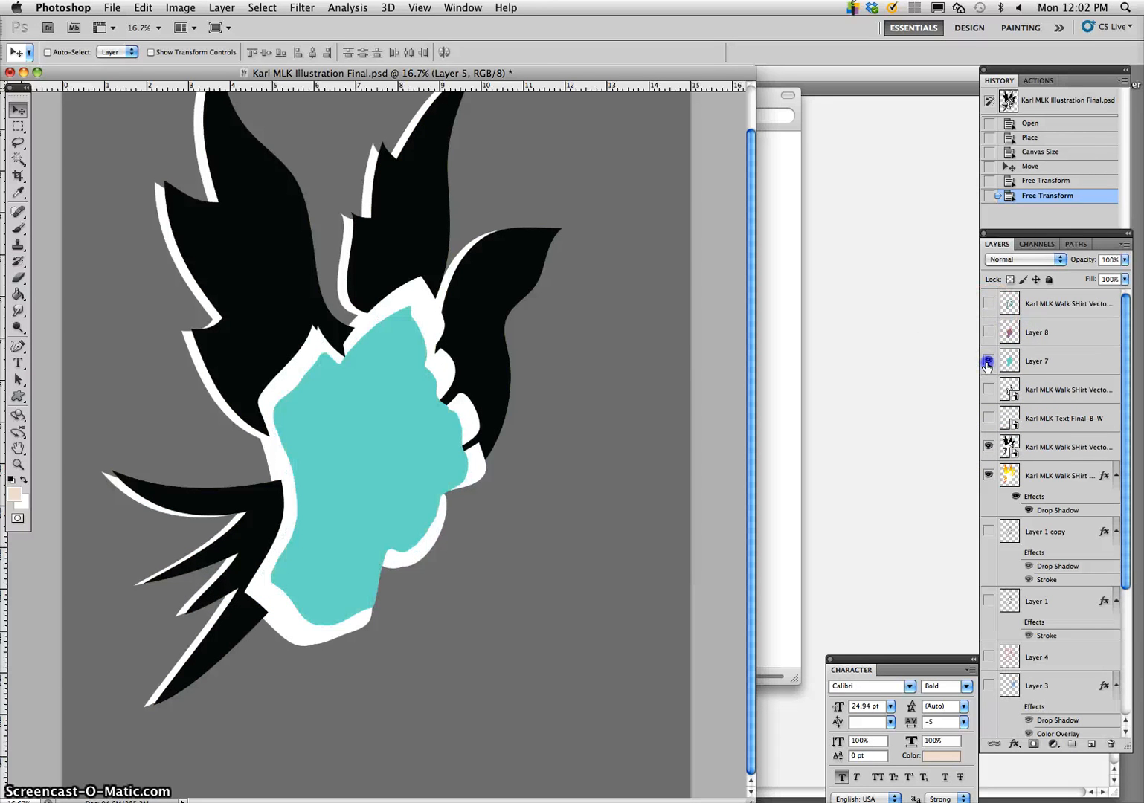
{"action": "left_click", "coordinate": [988, 361]}
{"action": "left_click", "coordinate": [988, 390]}
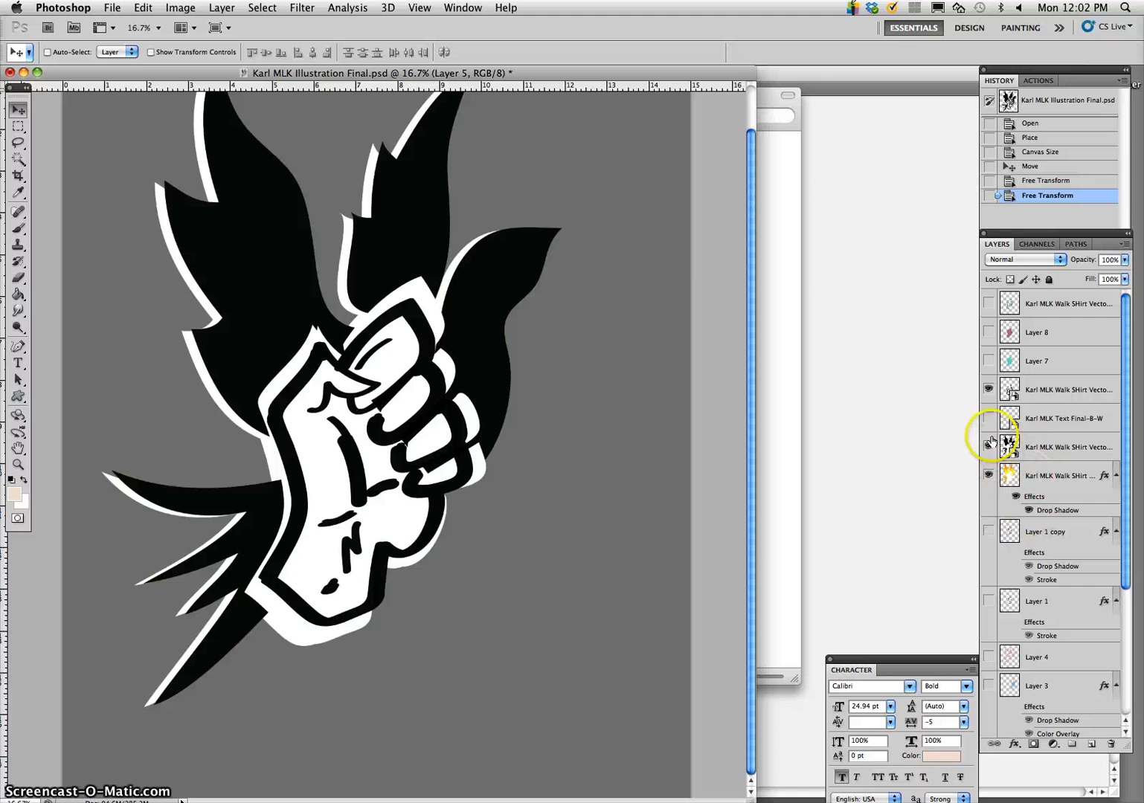
Select the black flame layer and preview the artwork against the black Layer 6 background
{"action": "double_click", "coordinate": [1034, 454]}
{"action": "left_click", "coordinate": [1130, 407]}
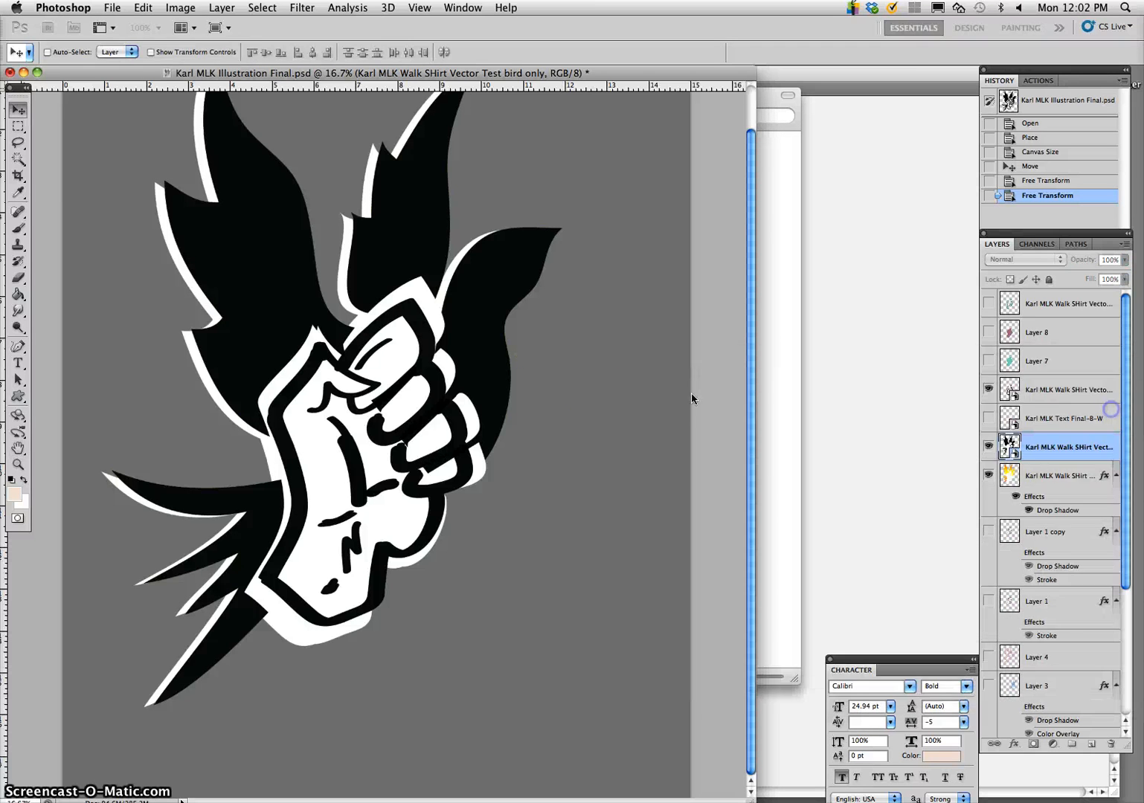
{"action": "scroll", "coordinate": [996, 521], "scroll_direction": "down", "scroll_amount": 5}
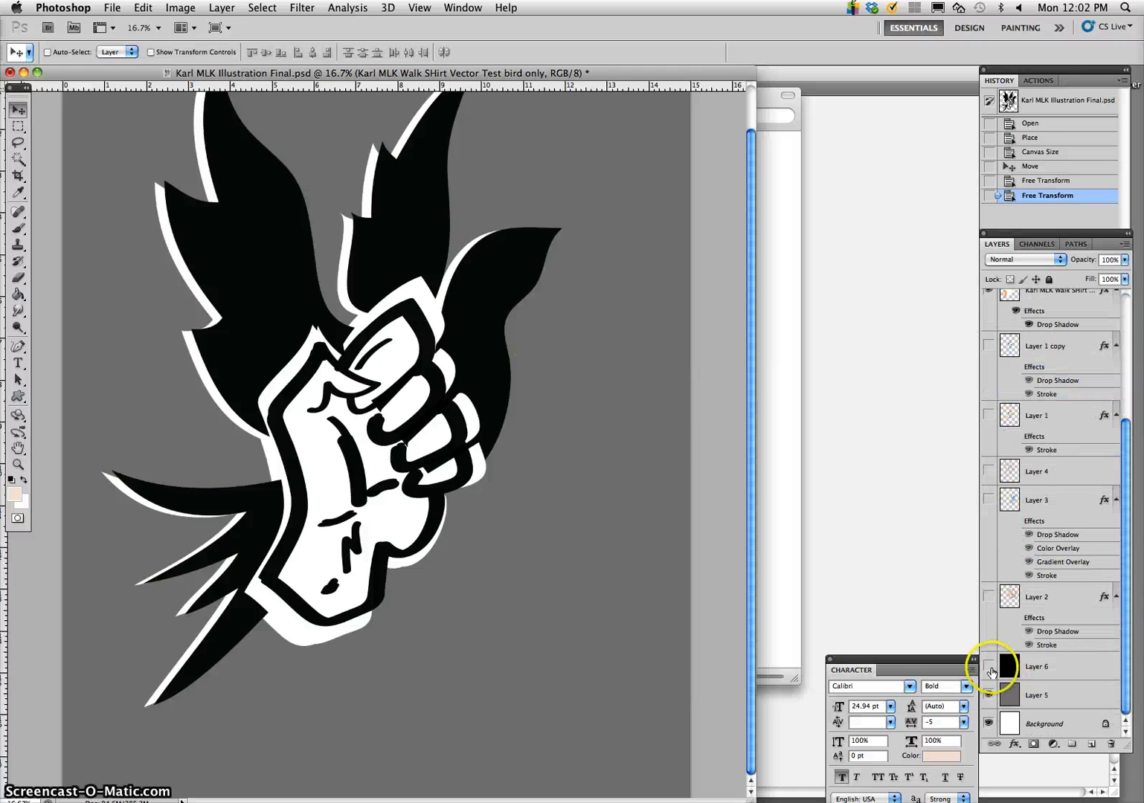
{"action": "left_click", "coordinate": [989, 666]}
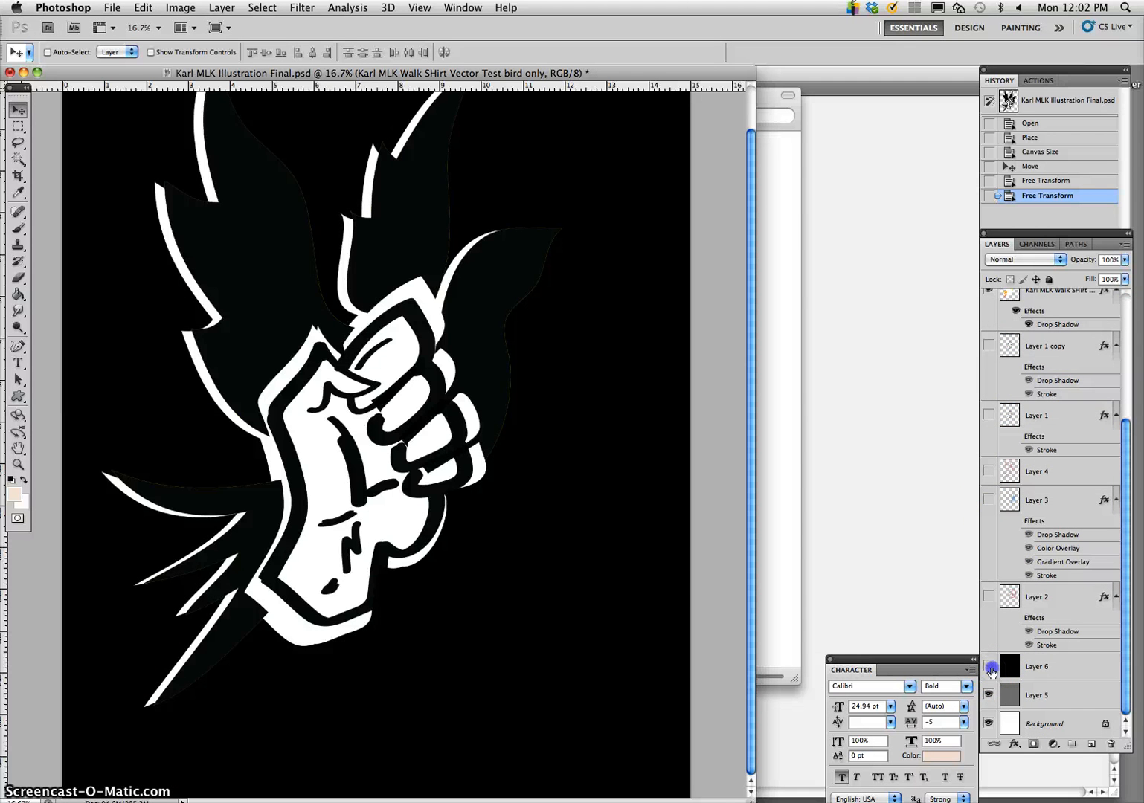
{"action": "left_click", "coordinate": [989, 667]}
{"action": "scroll", "coordinate": [1041, 423], "scroll_direction": "up", "scroll_amount": 5}
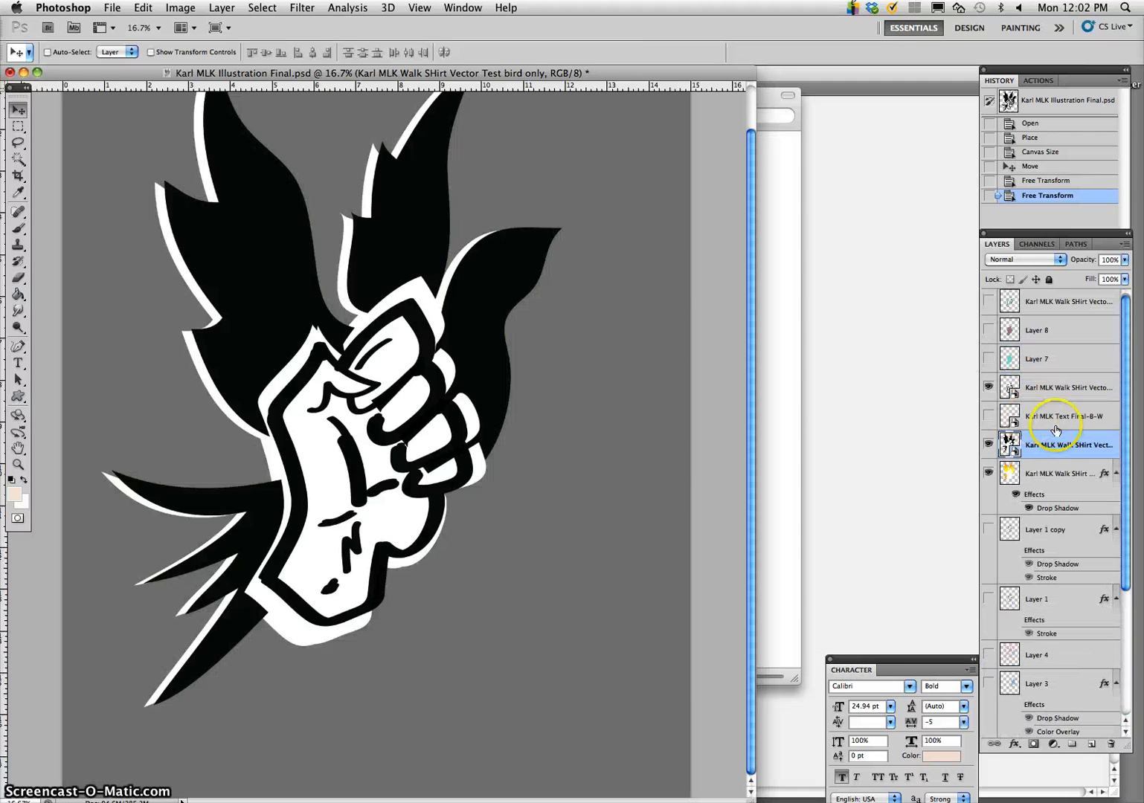
Add a white 57 px Stroke layer effect around the black flame artwork
{"action": "double_click", "coordinate": [1056, 453]}
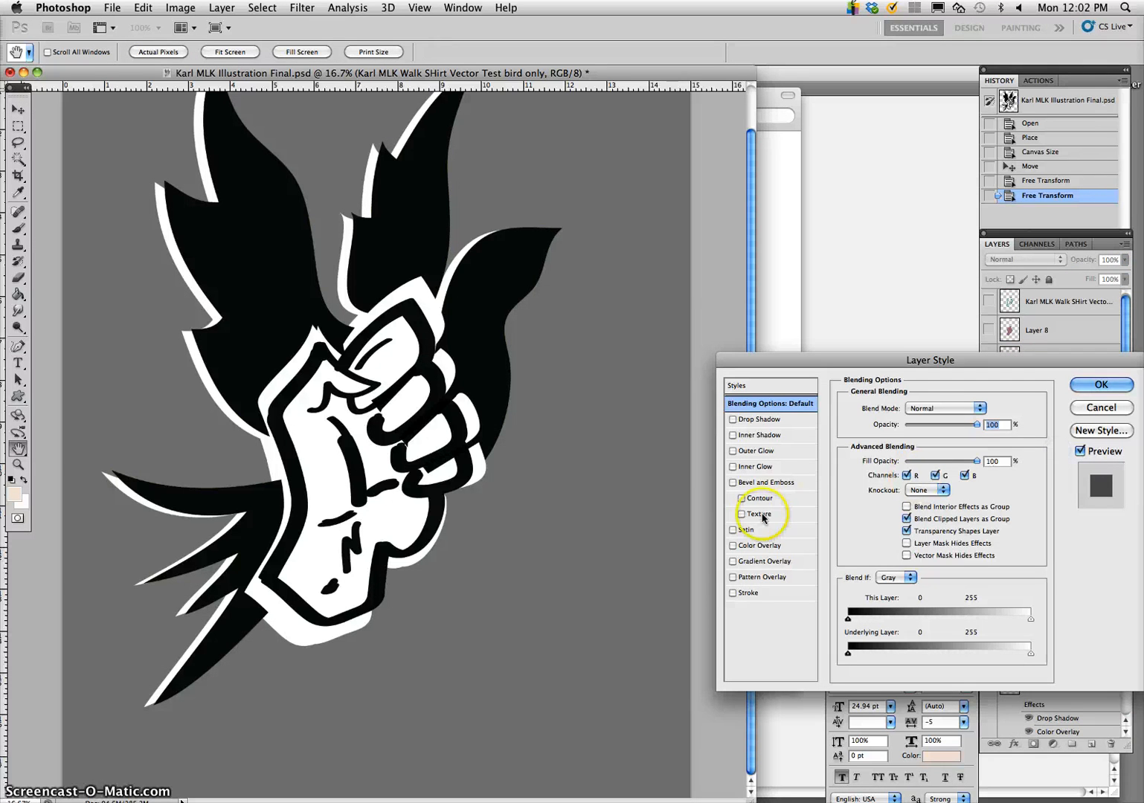
{"action": "left_click", "coordinate": [733, 593]}
{"action": "left_click", "coordinate": [759, 593]}
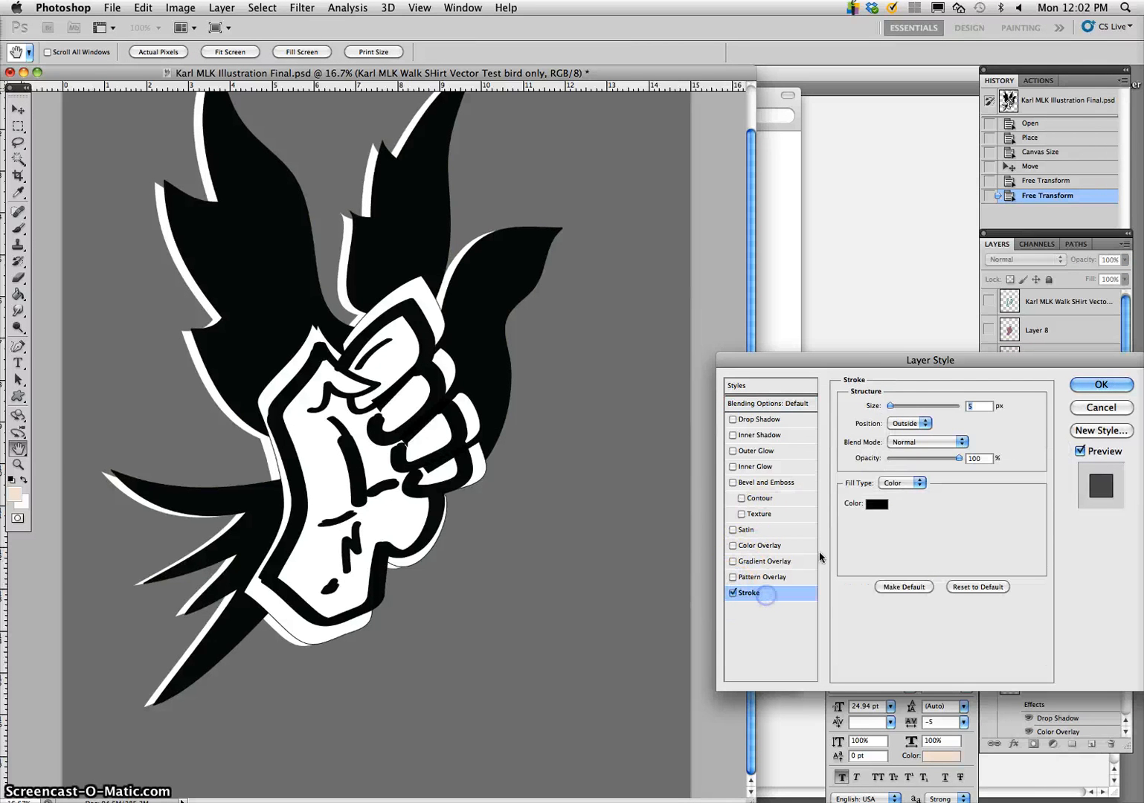
{"action": "left_click_drag", "start_coordinate": [890, 407], "coordinate": [906, 406]}
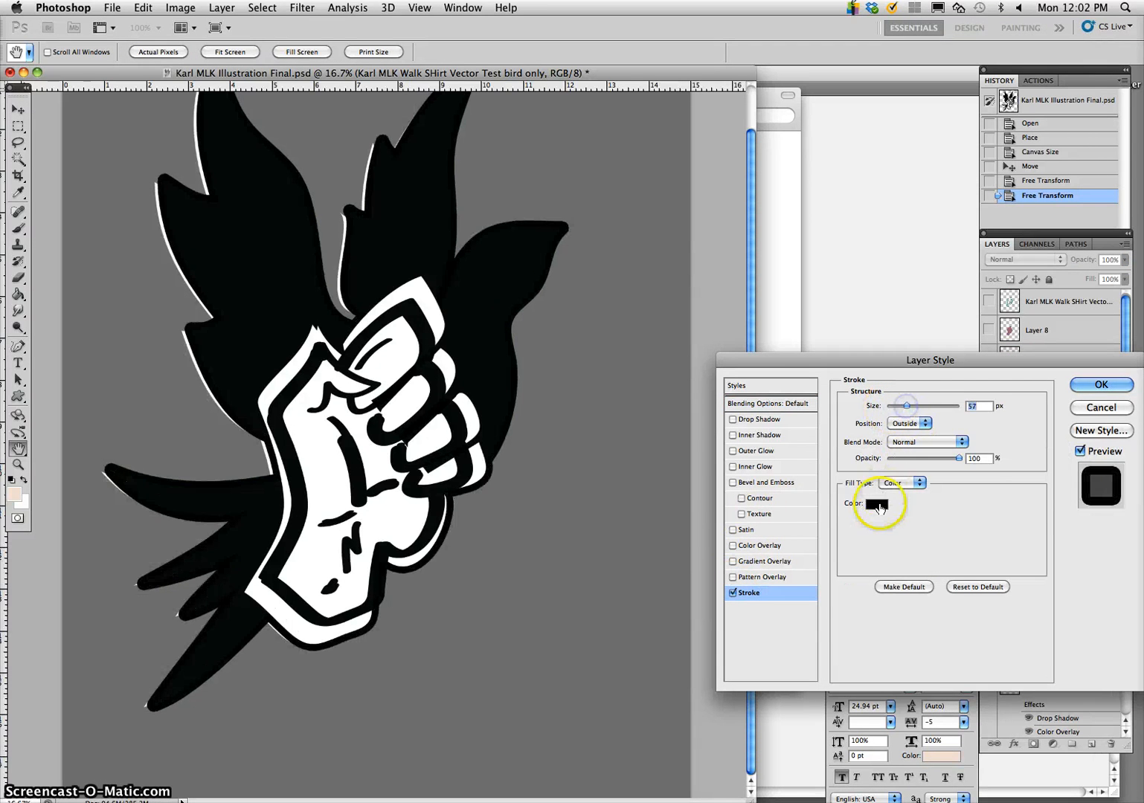
{"action": "left_click", "coordinate": [877, 504]}
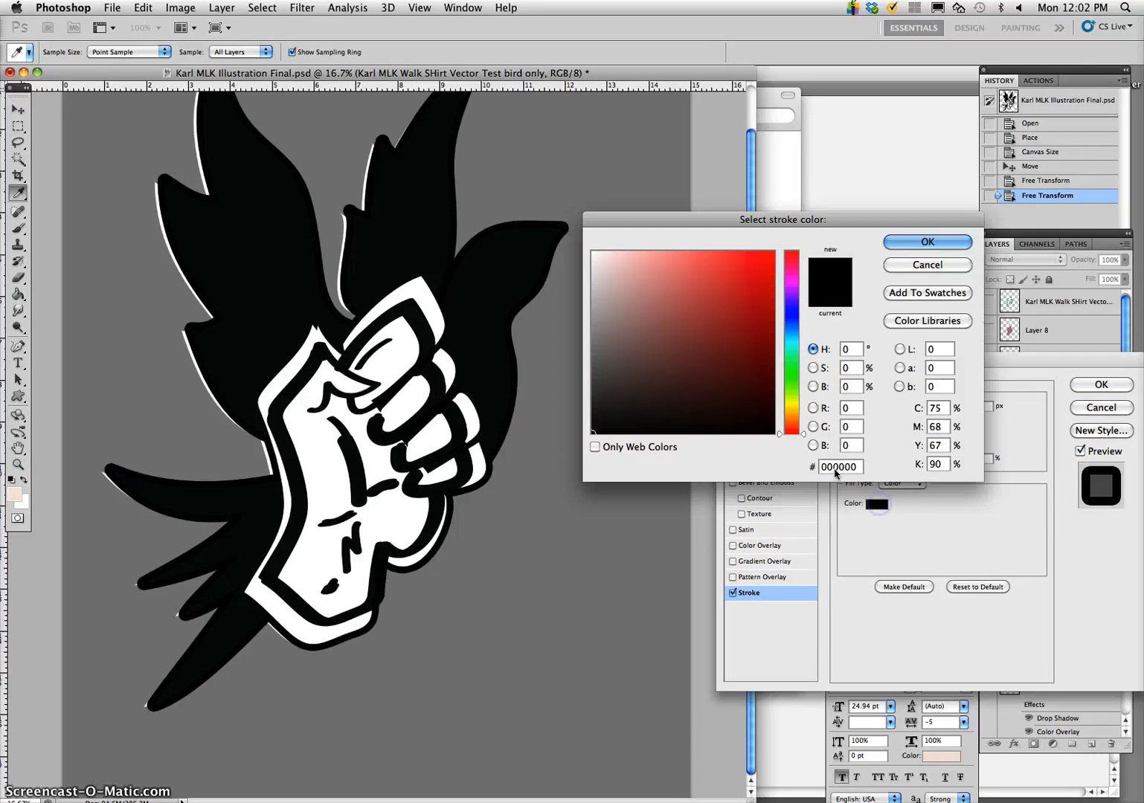
{"action": "left_click", "coordinate": [592, 251]}
{"action": "left_click", "coordinate": [927, 241]}
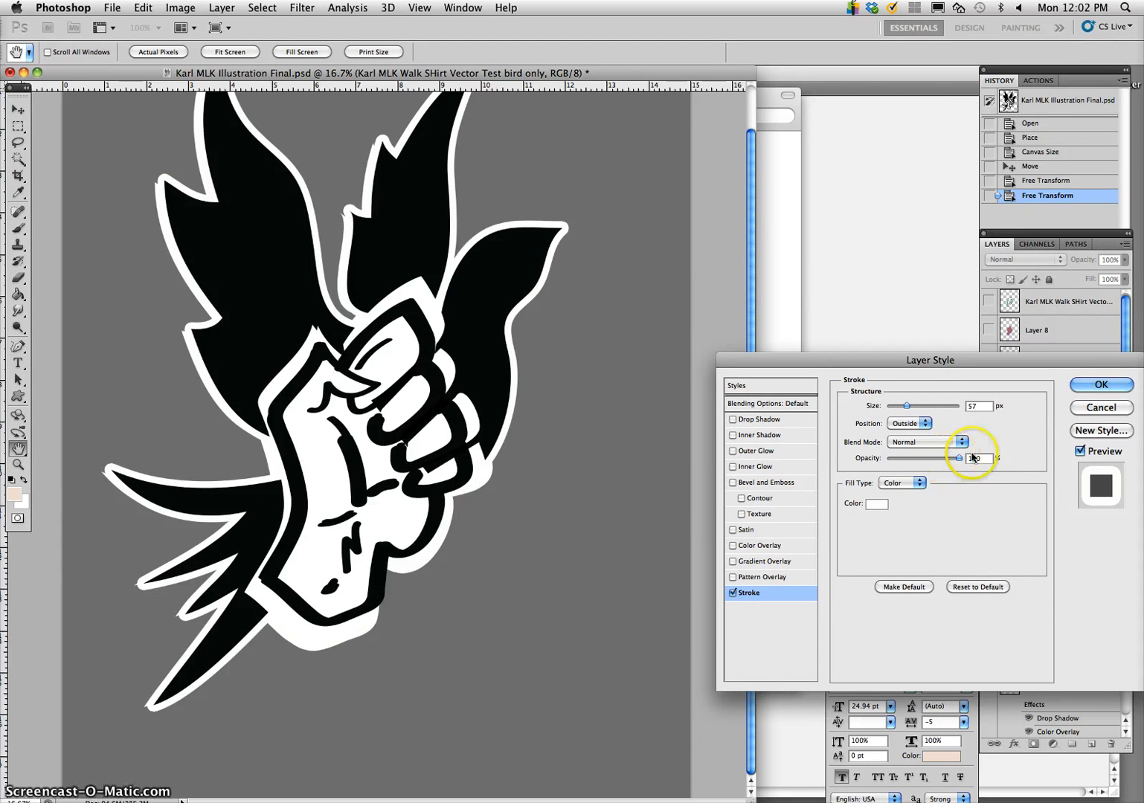
Reduce the flame layer's stroke size to 46 px and set its position to Inside
{"action": "left_click_drag", "start_coordinate": [906, 406], "coordinate": [903, 409]}
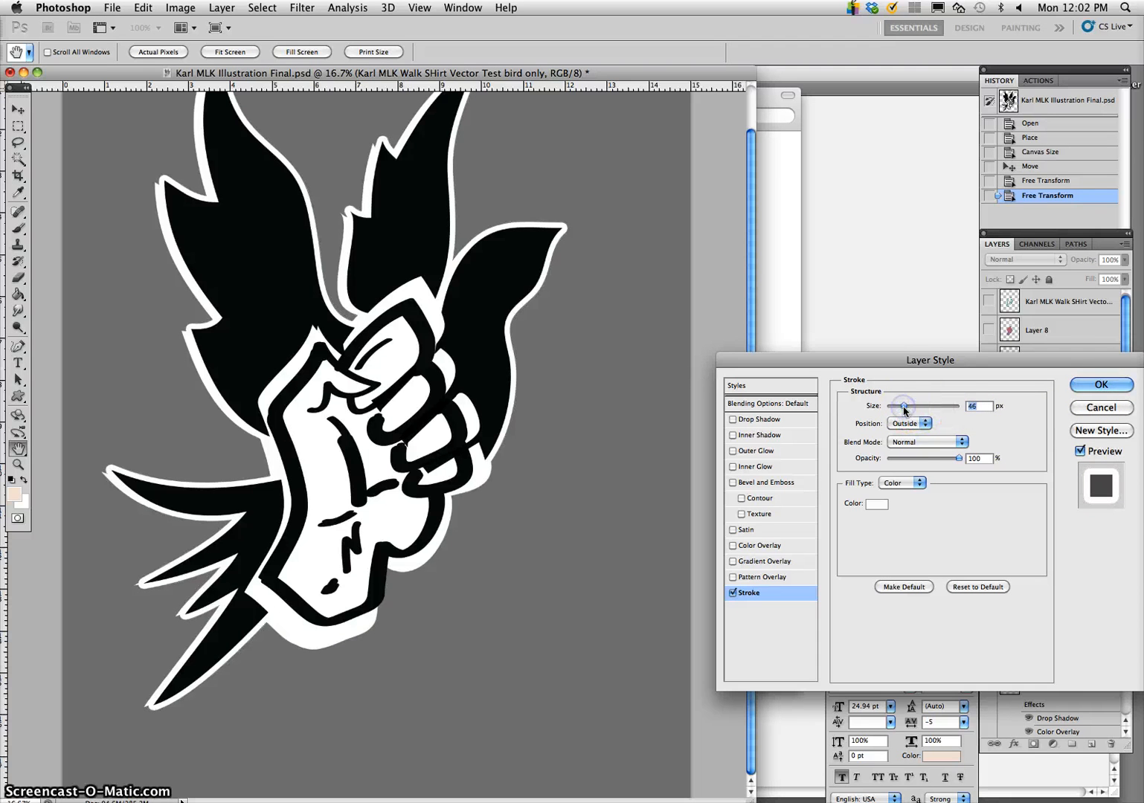
{"action": "left_click", "coordinate": [909, 423]}
{"action": "left_click", "coordinate": [911, 433]}
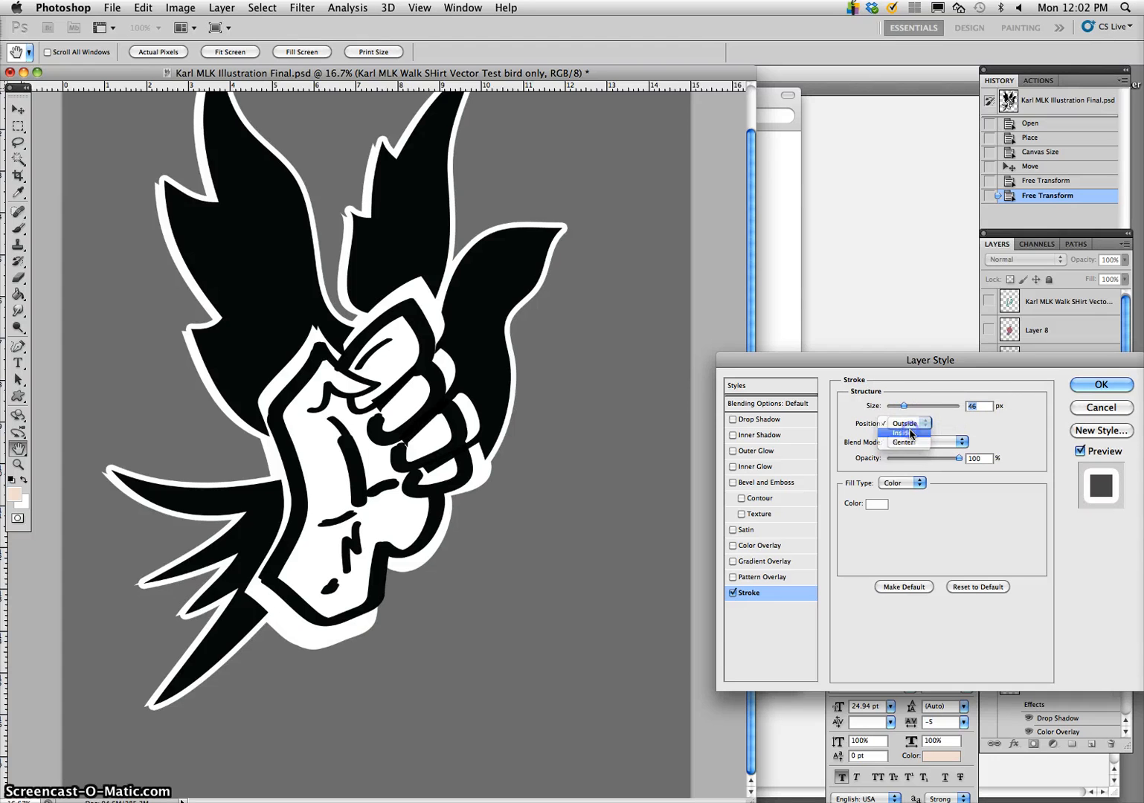
{"action": "left_click", "coordinate": [1101, 384]}
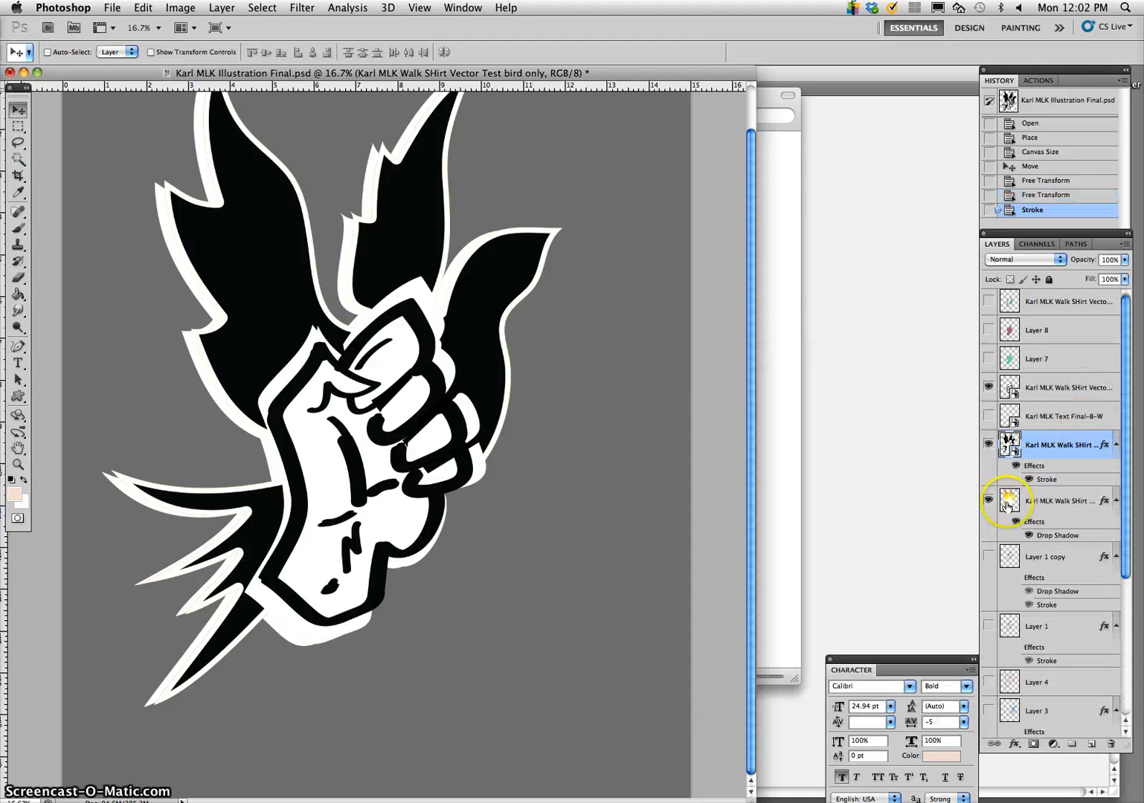
Show the black Layer 6 background and the Karl MLK Text Final-B-W lettering layer
{"action": "left_click", "coordinate": [989, 390]}
{"action": "left_click", "coordinate": [989, 390]}
{"action": "scroll", "coordinate": [1013, 467], "scroll_direction": "down", "scroll_amount": 5}
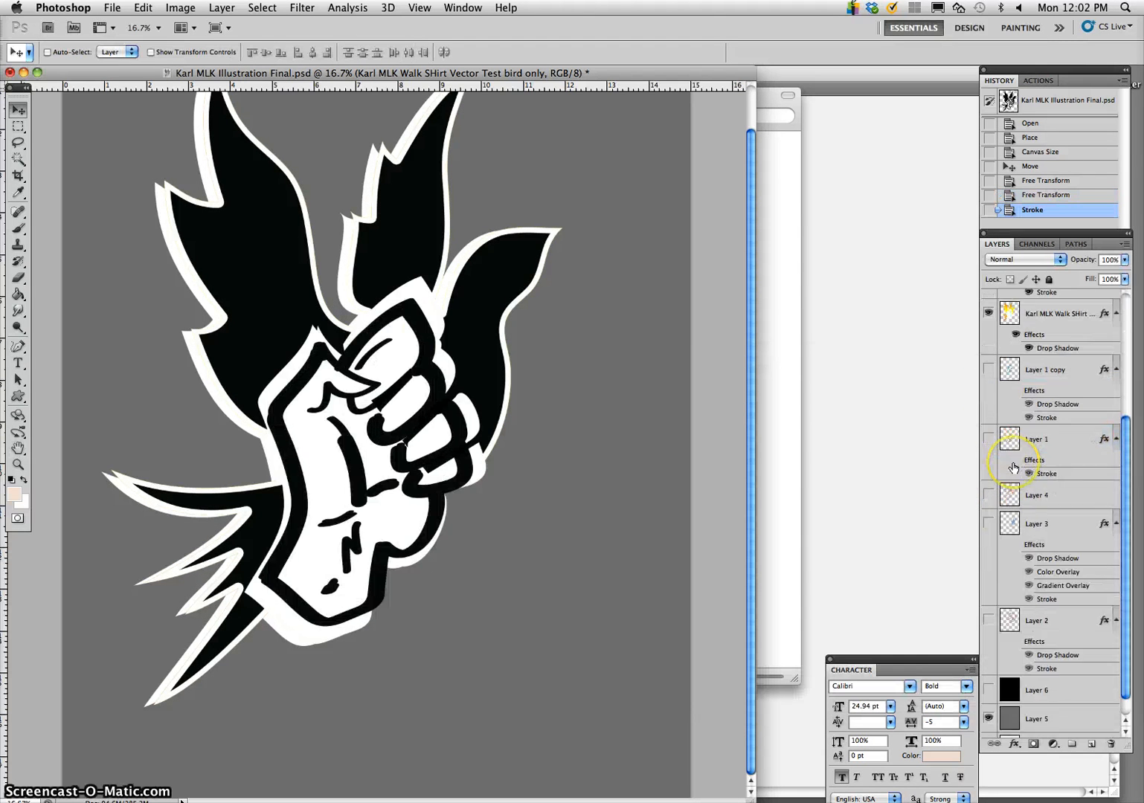
{"action": "scroll", "coordinate": [1014, 467], "scroll_direction": "up", "scroll_amount": 5}
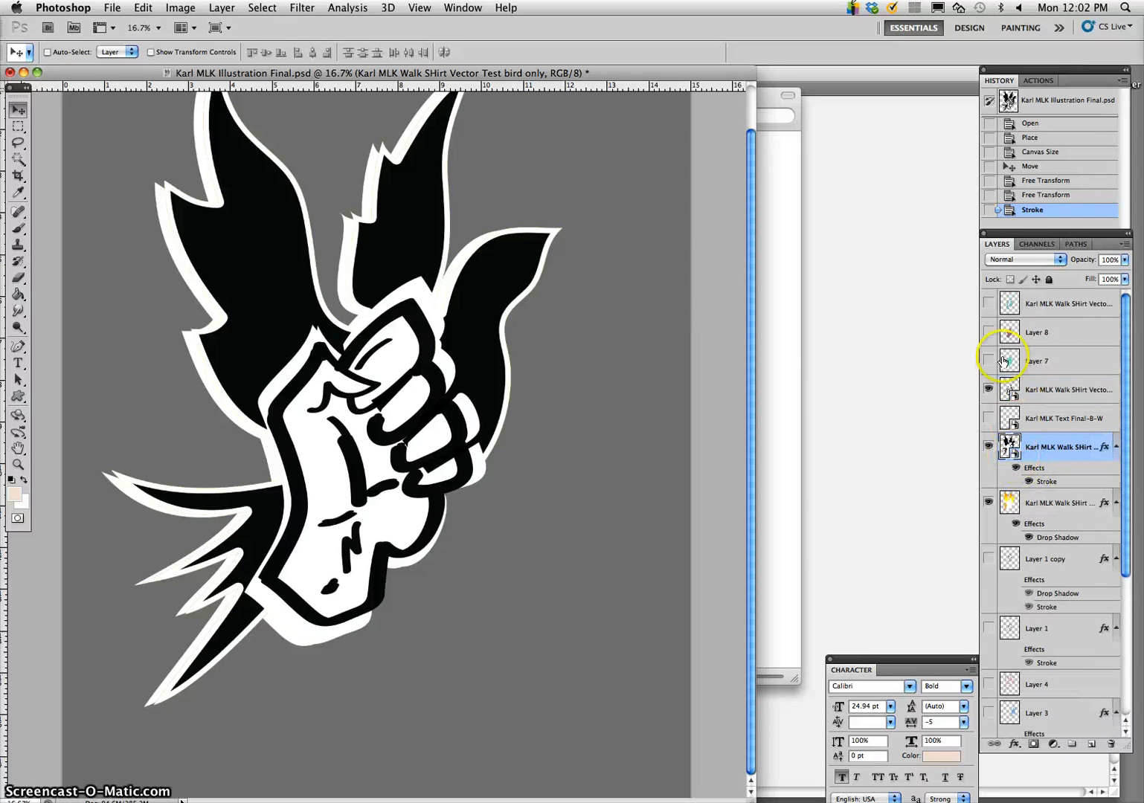
{"action": "scroll", "coordinate": [1026, 601], "scroll_direction": "down", "scroll_amount": 5}
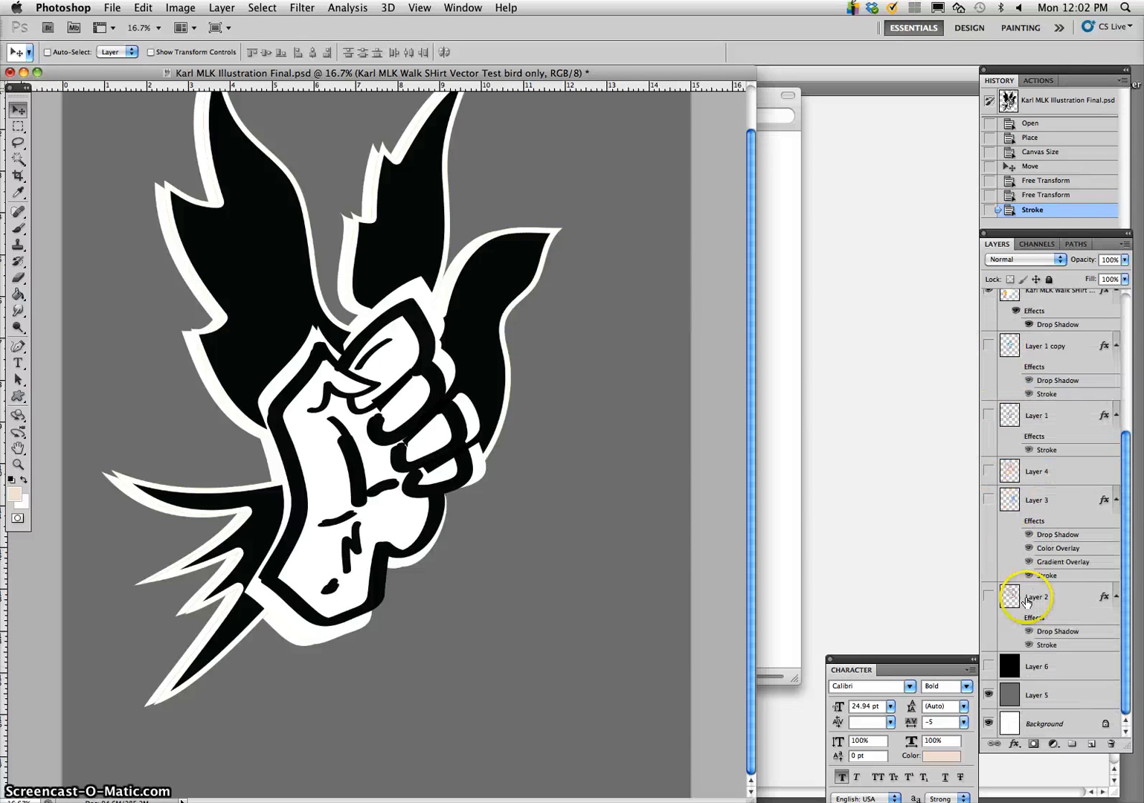
{"action": "left_click", "coordinate": [988, 667]}
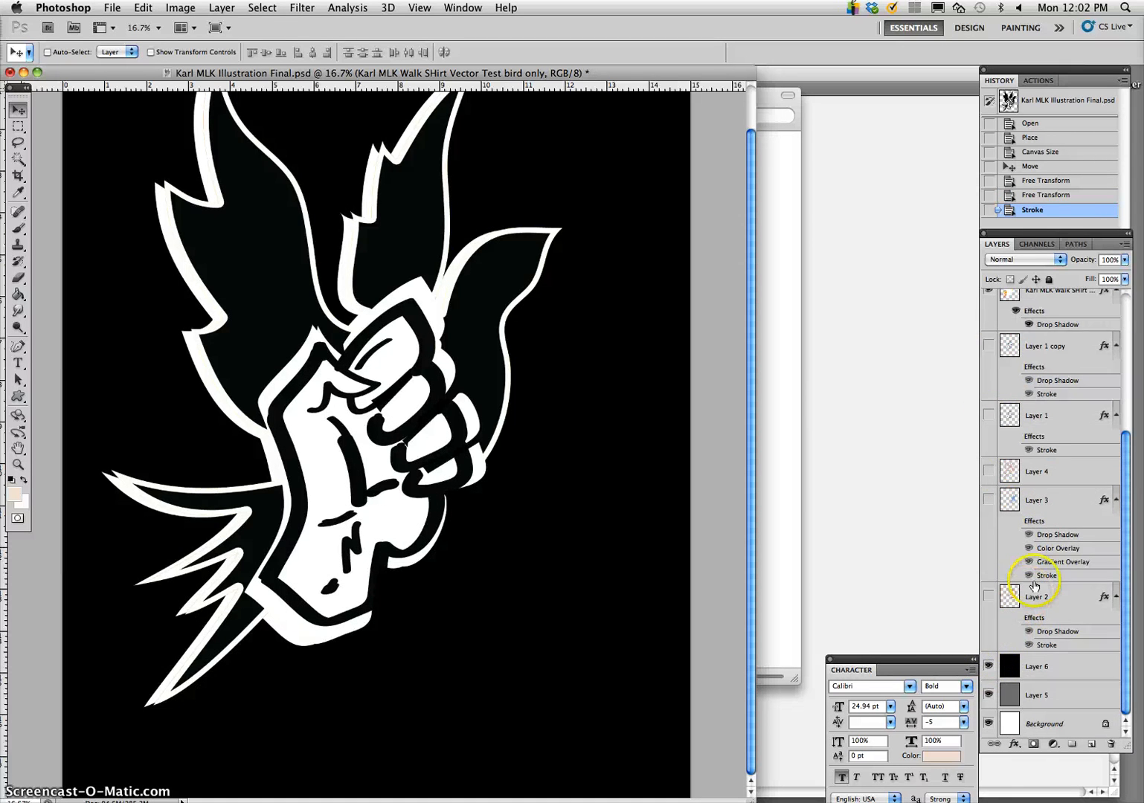
{"action": "scroll", "coordinate": [1029, 539], "scroll_direction": "up", "scroll_amount": 3}
{"action": "left_click", "coordinate": [988, 398]}
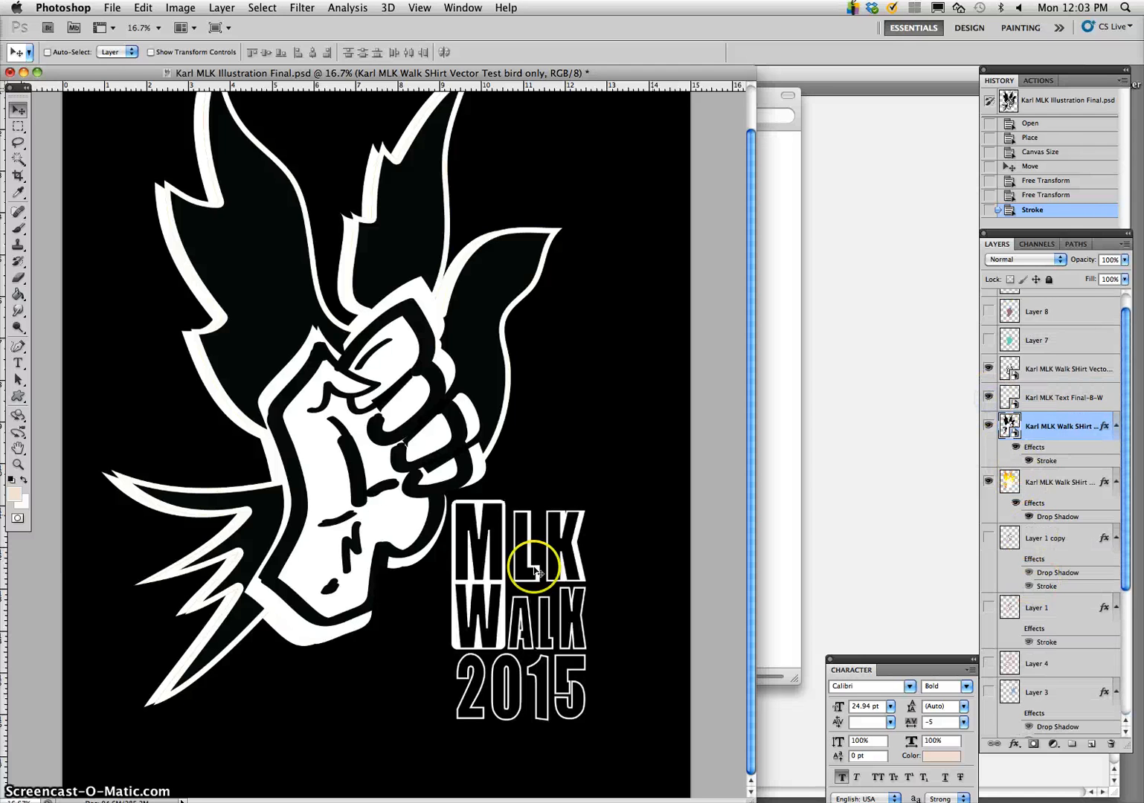
Enable Inner Shadow, Outer Glow and Inner Glow on the MLK lettering layer, leaving Bevel and Emboss off
{"action": "double_click", "coordinate": [1047, 408]}
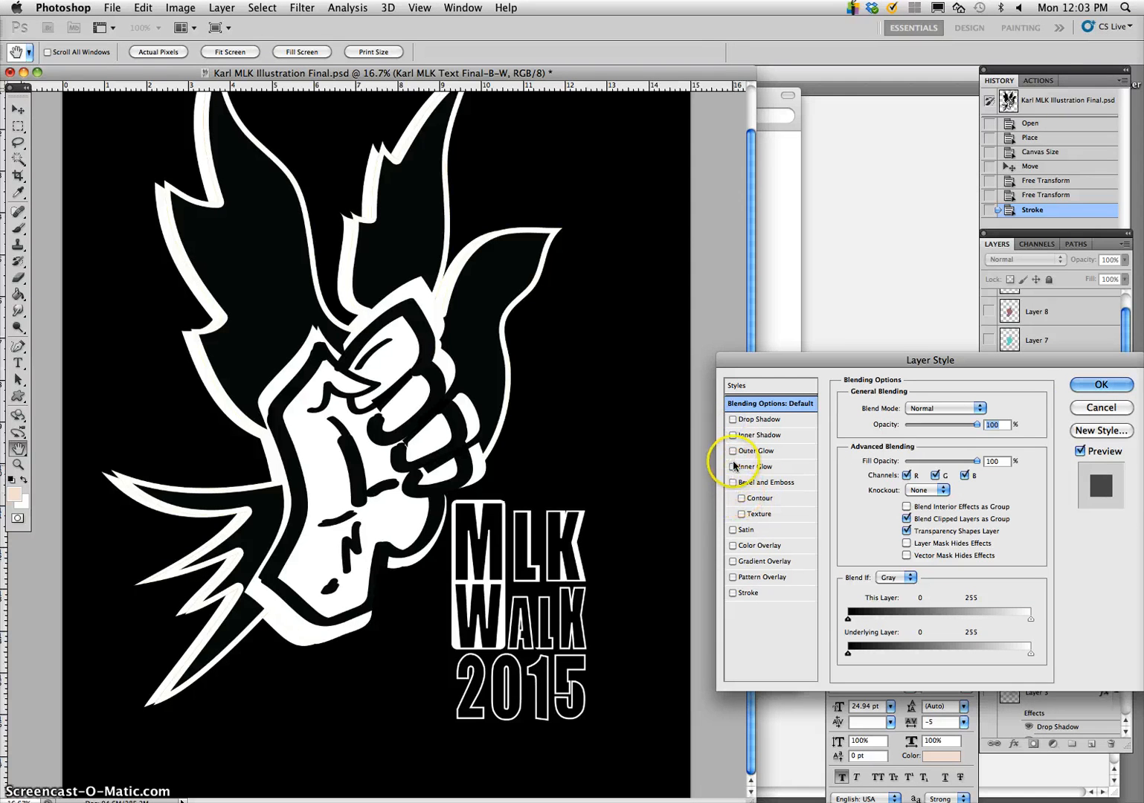
{"action": "left_click", "coordinate": [732, 436]}
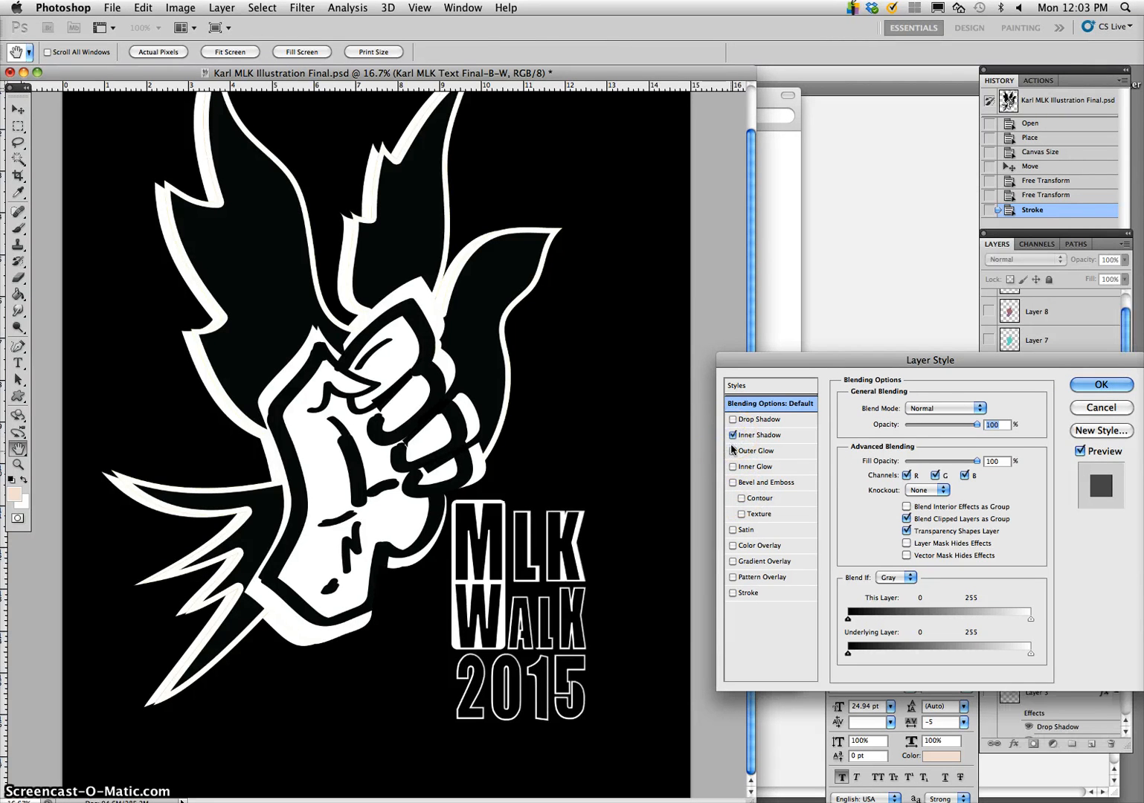
{"action": "left_click", "coordinate": [733, 450]}
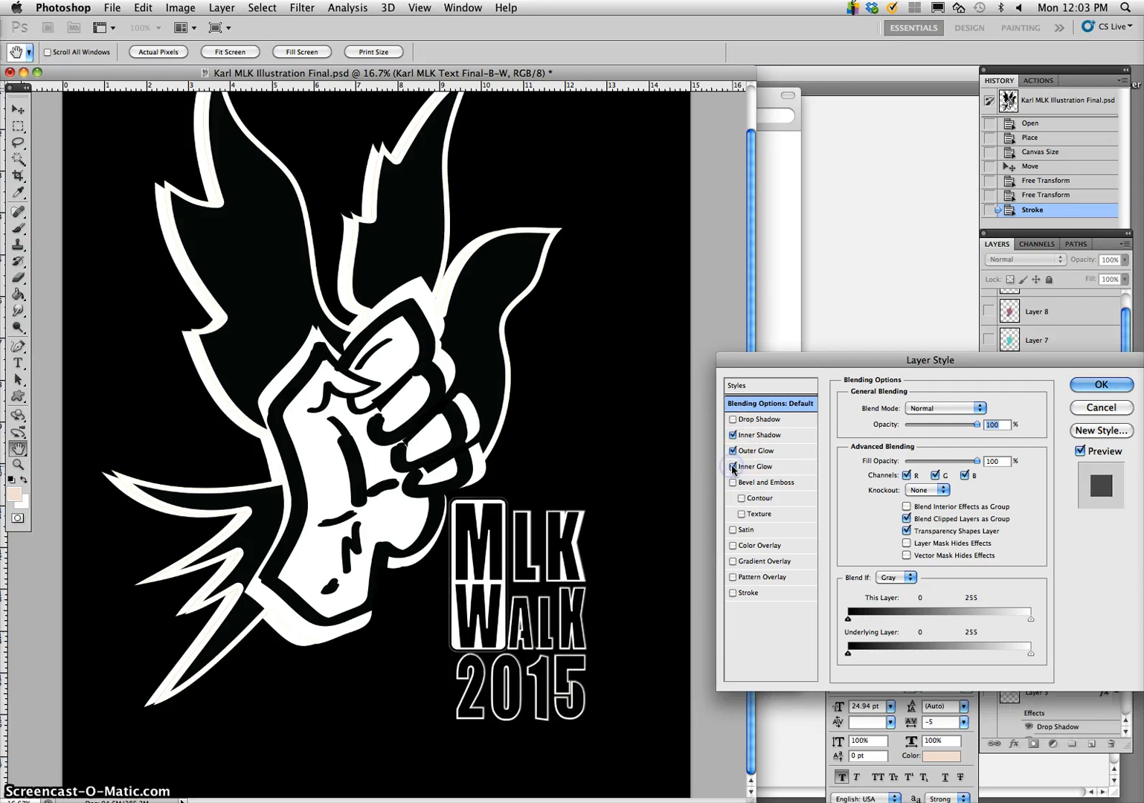
{"action": "left_click", "coordinate": [732, 483]}
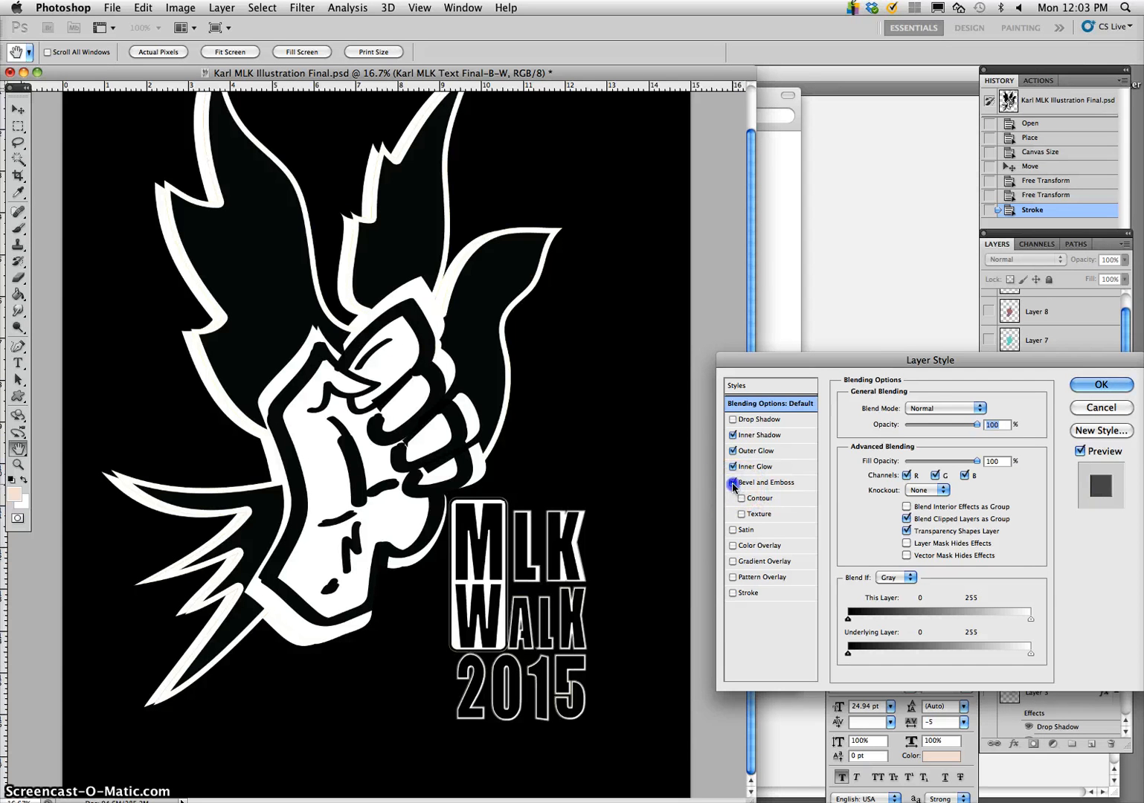
{"action": "left_click", "coordinate": [733, 483]}
Try Color Overlay, Satin and Gradient Overlay on the MLK lettering, switching each one off again
{"action": "left_click", "coordinate": [732, 546]}
{"action": "left_click", "coordinate": [732, 546]}
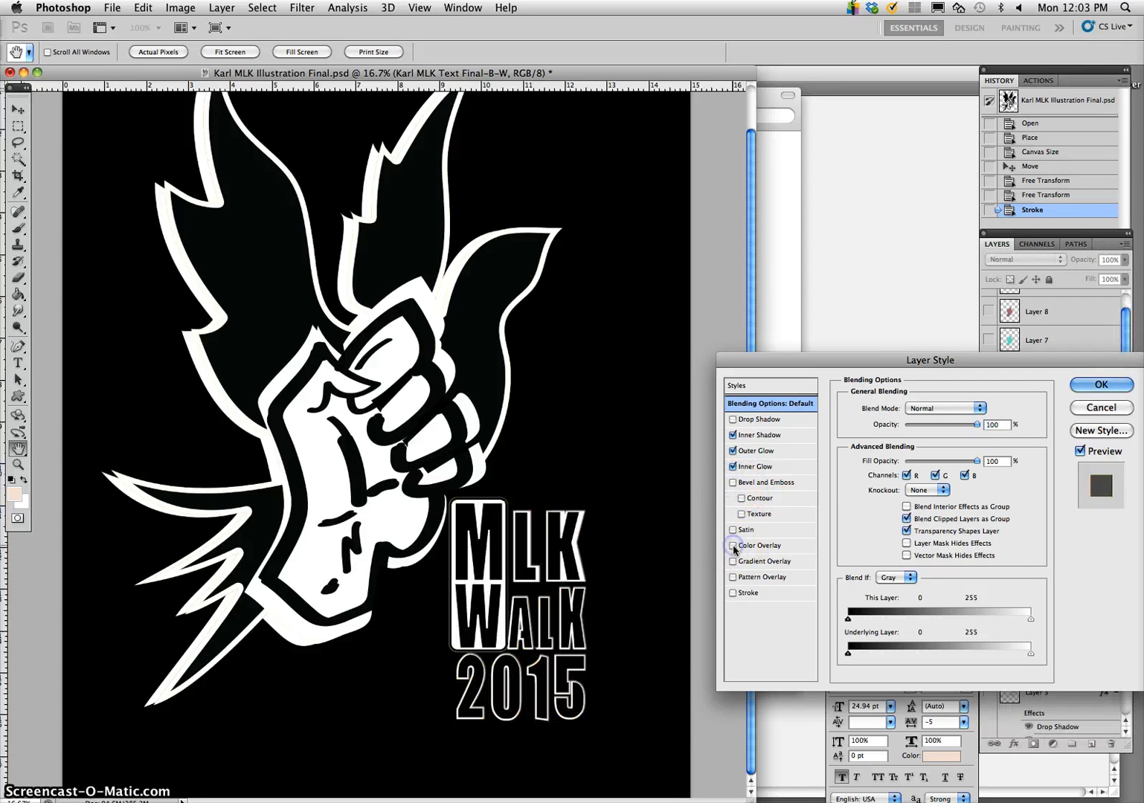
{"action": "left_click", "coordinate": [732, 529]}
{"action": "left_click", "coordinate": [732, 529]}
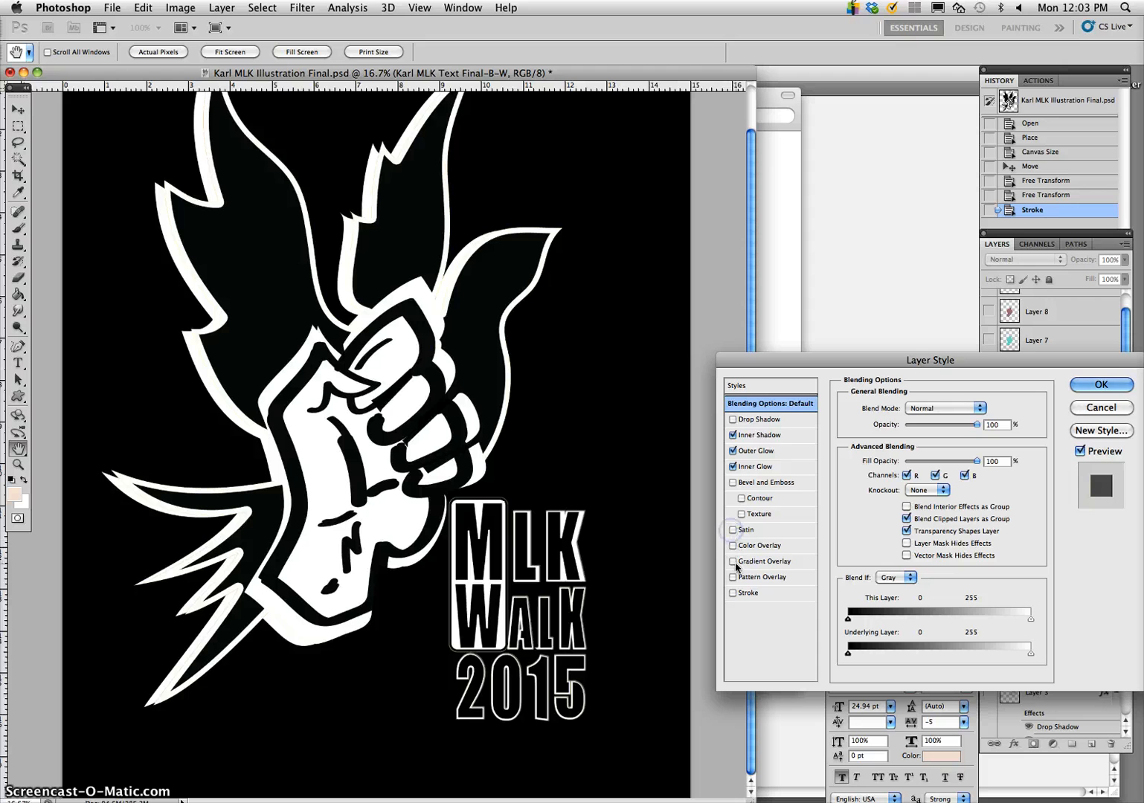
{"action": "left_click", "coordinate": [732, 561]}
{"action": "left_click", "coordinate": [732, 562]}
{"action": "left_click", "coordinate": [733, 561]}
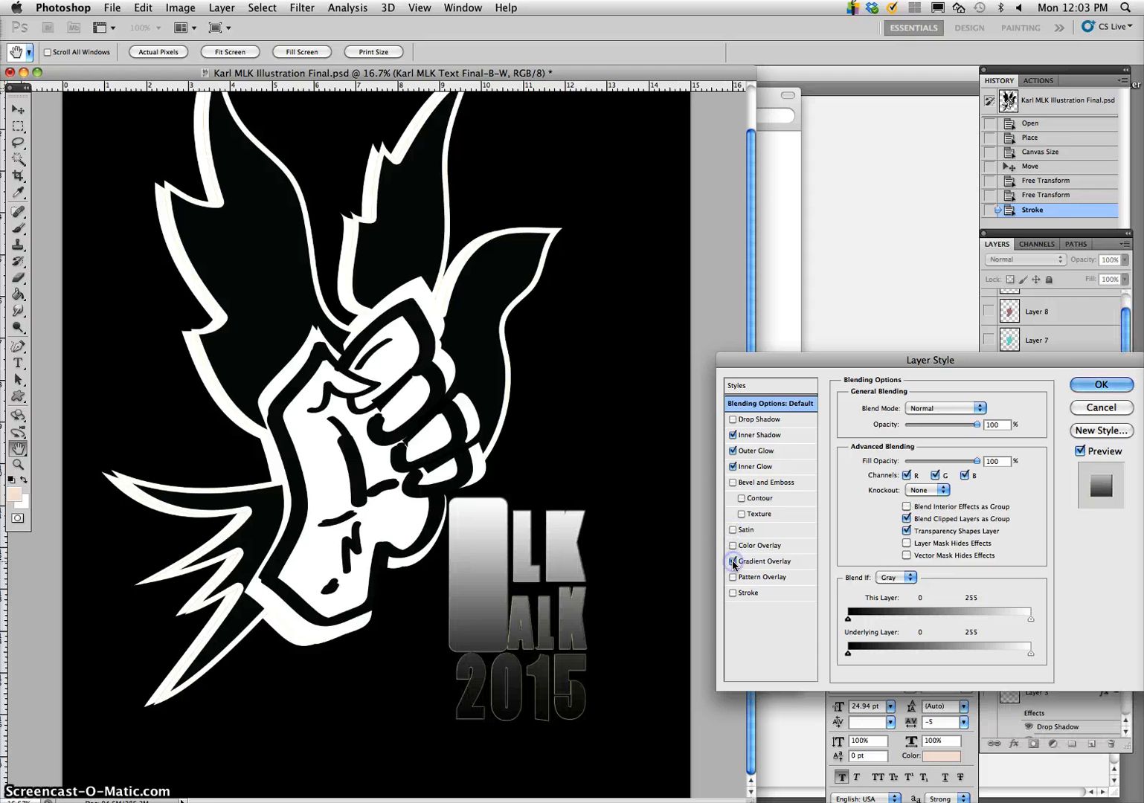
{"action": "left_click", "coordinate": [733, 561]}
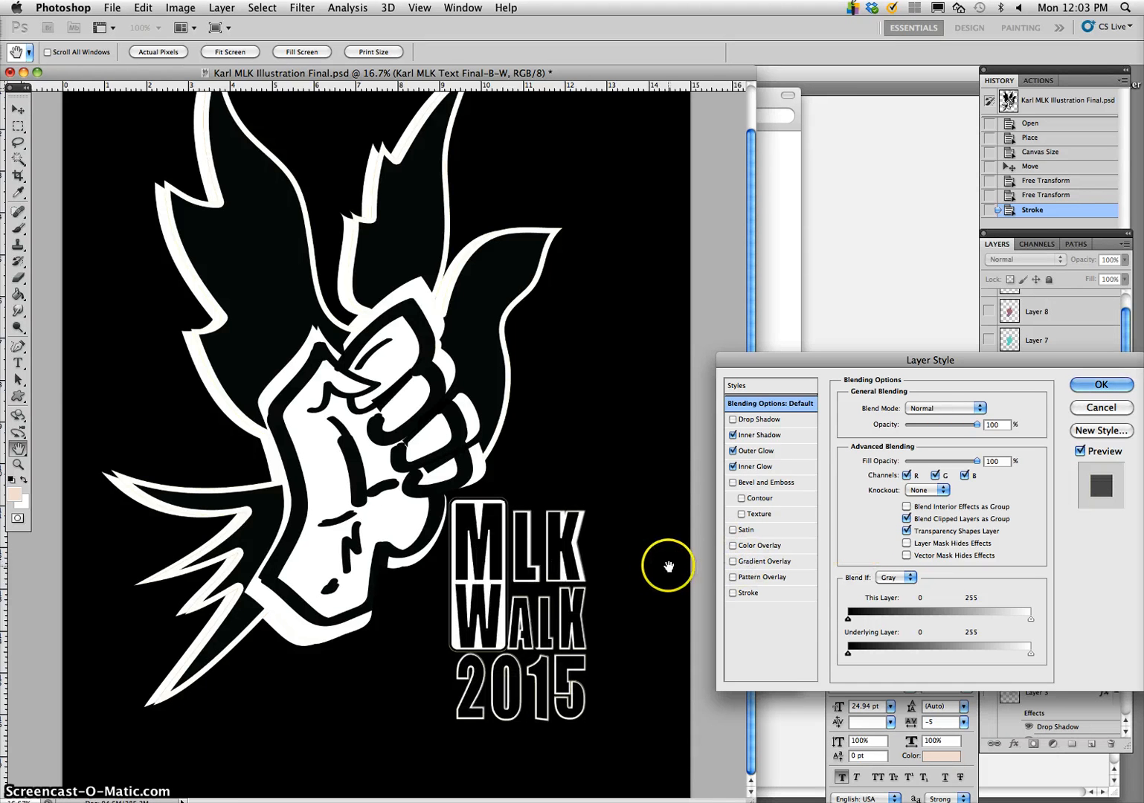
Apply the lettering's layer effects, then hide the black Layer 6 to view the text on the gray background
{"action": "key", "text": "super+plus"}
{"action": "key", "text": "super+plus"}
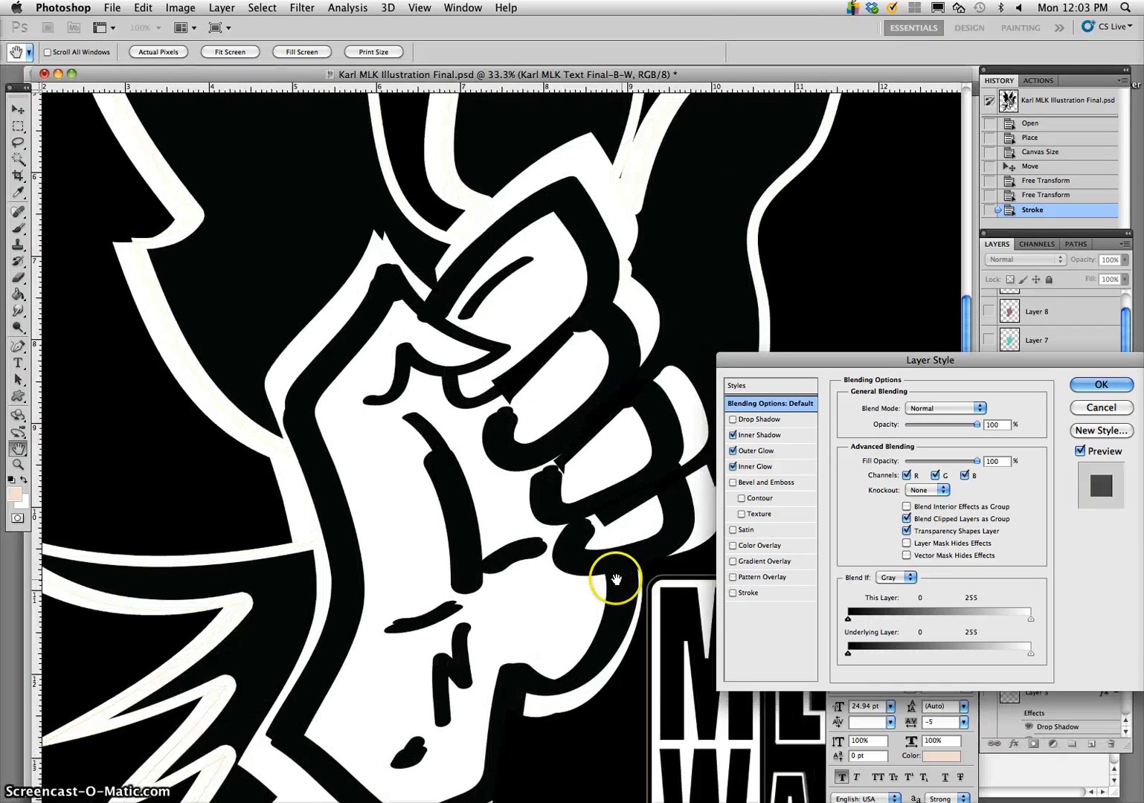
{"action": "left_click", "coordinate": [1101, 384]}
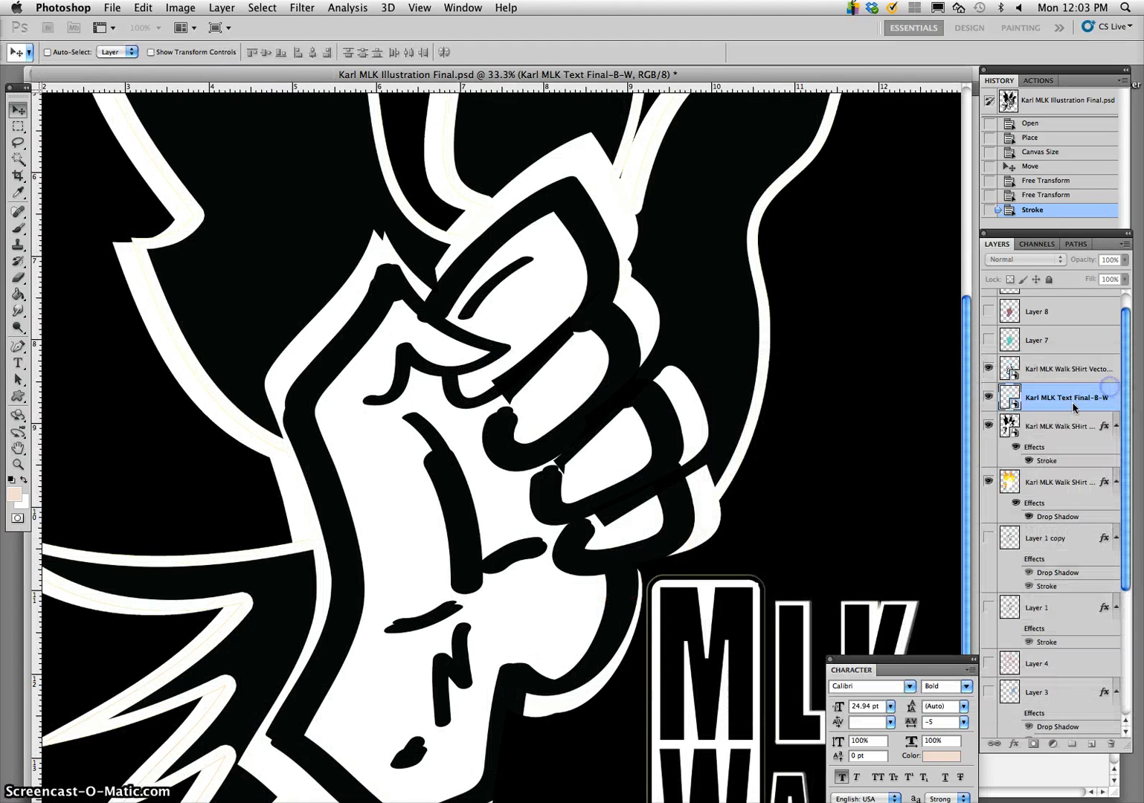
{"action": "scroll", "coordinate": [855, 517], "scroll_direction": "down", "scroll_amount": 5}
{"action": "scroll", "coordinate": [834, 519], "scroll_direction": "right", "scroll_amount": 5}
{"action": "scroll", "coordinate": [1003, 528], "scroll_direction": "down", "scroll_amount": 5}
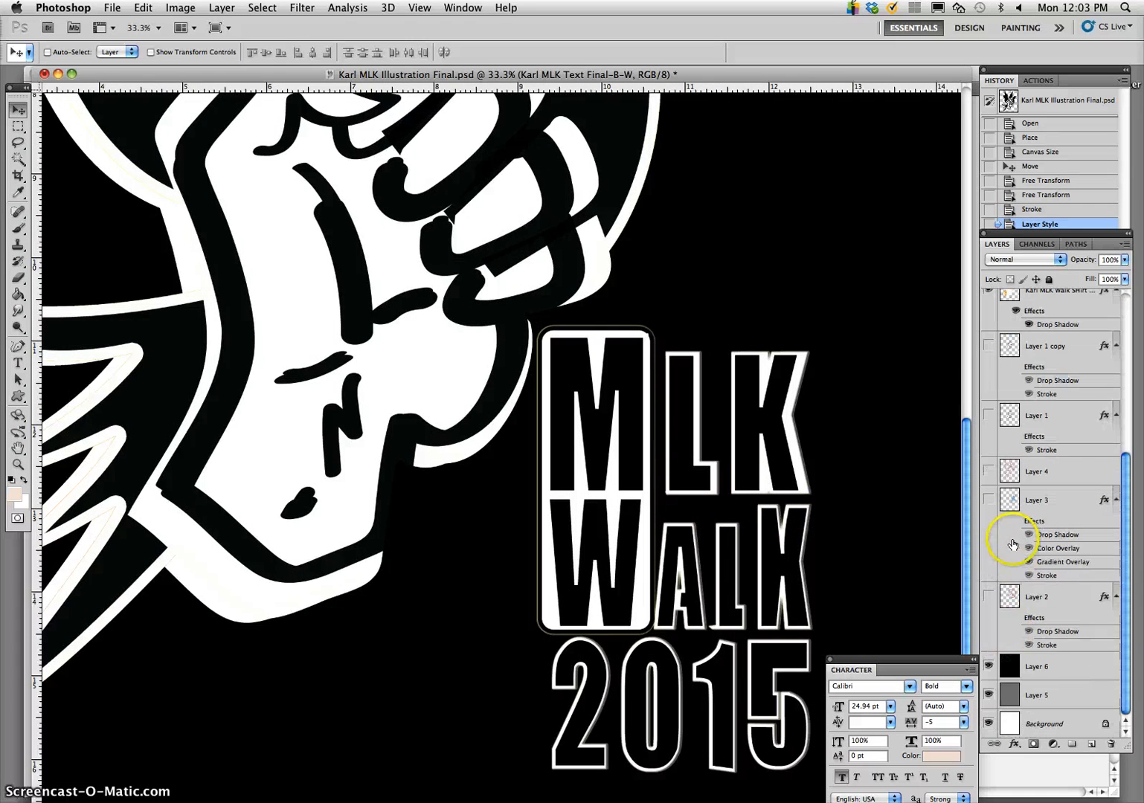
{"action": "left_click", "coordinate": [989, 667]}
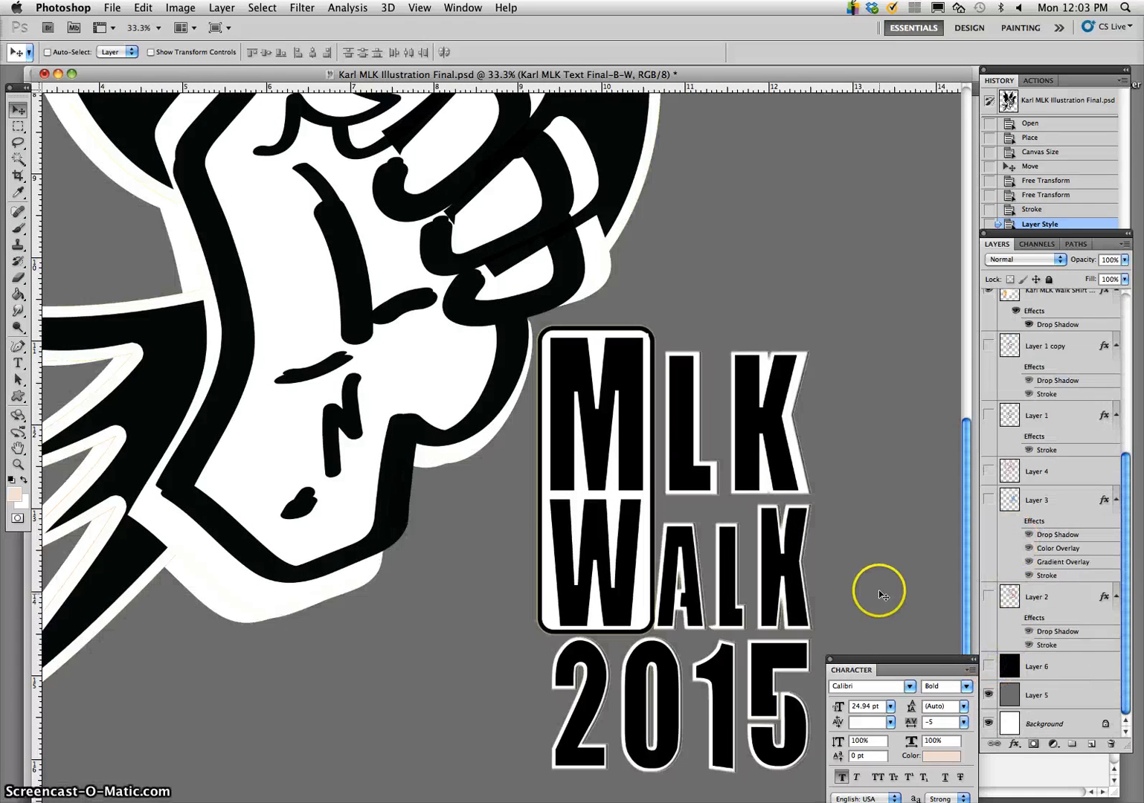
Turn off the Drop Shadow effect on the orange-yellow flame layer
{"action": "scroll", "coordinate": [1052, 440], "scroll_direction": "up", "scroll_amount": 5}
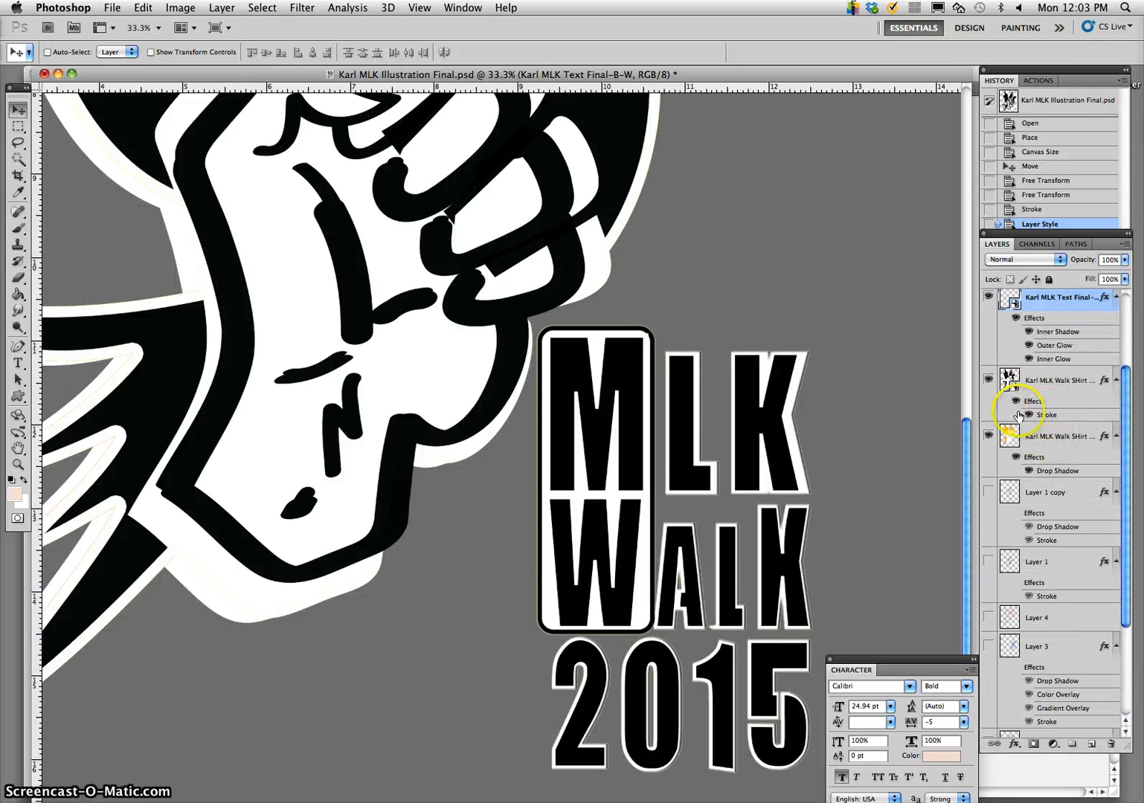
{"action": "left_click", "coordinate": [1028, 471]}
{"action": "left_click", "coordinate": [853, 467]}
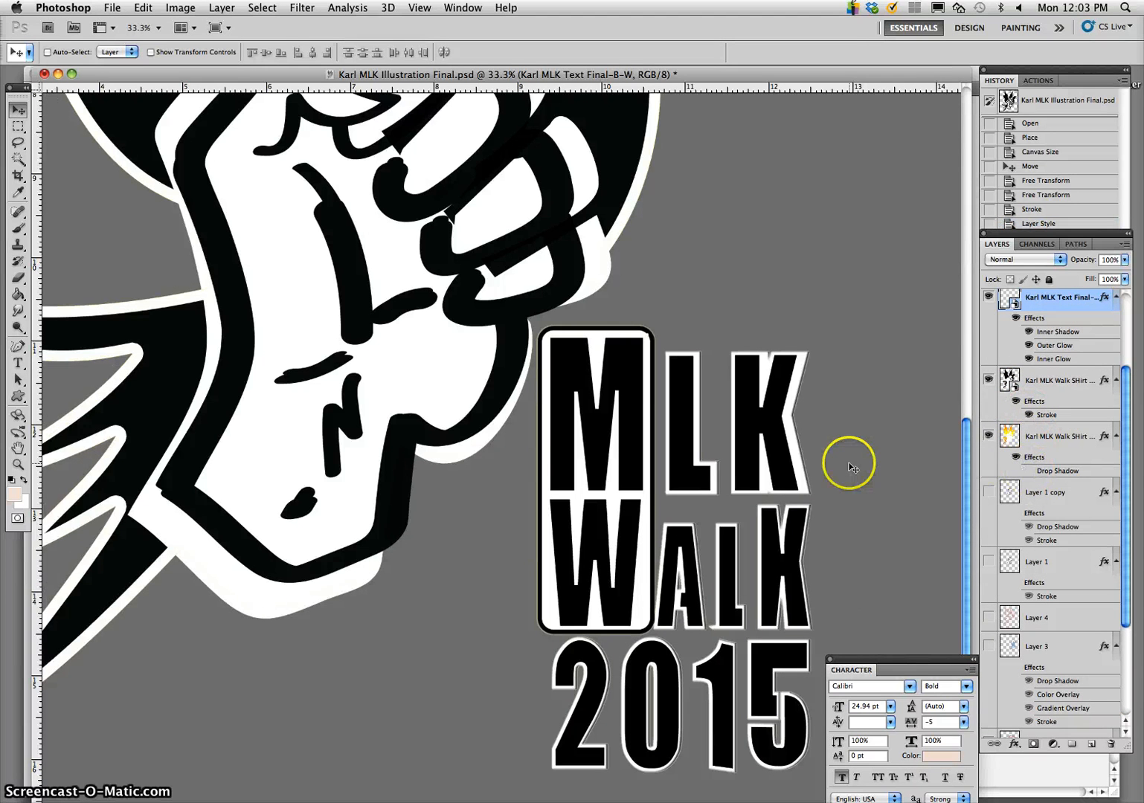
Nudge the MLK Walk 2015 lettering slightly beside the fist, with the whole artwork in view
{"action": "key", "text": "super+minus"}
{"action": "key", "text": "super+minus"}
{"action": "key", "text": "super+minus"}
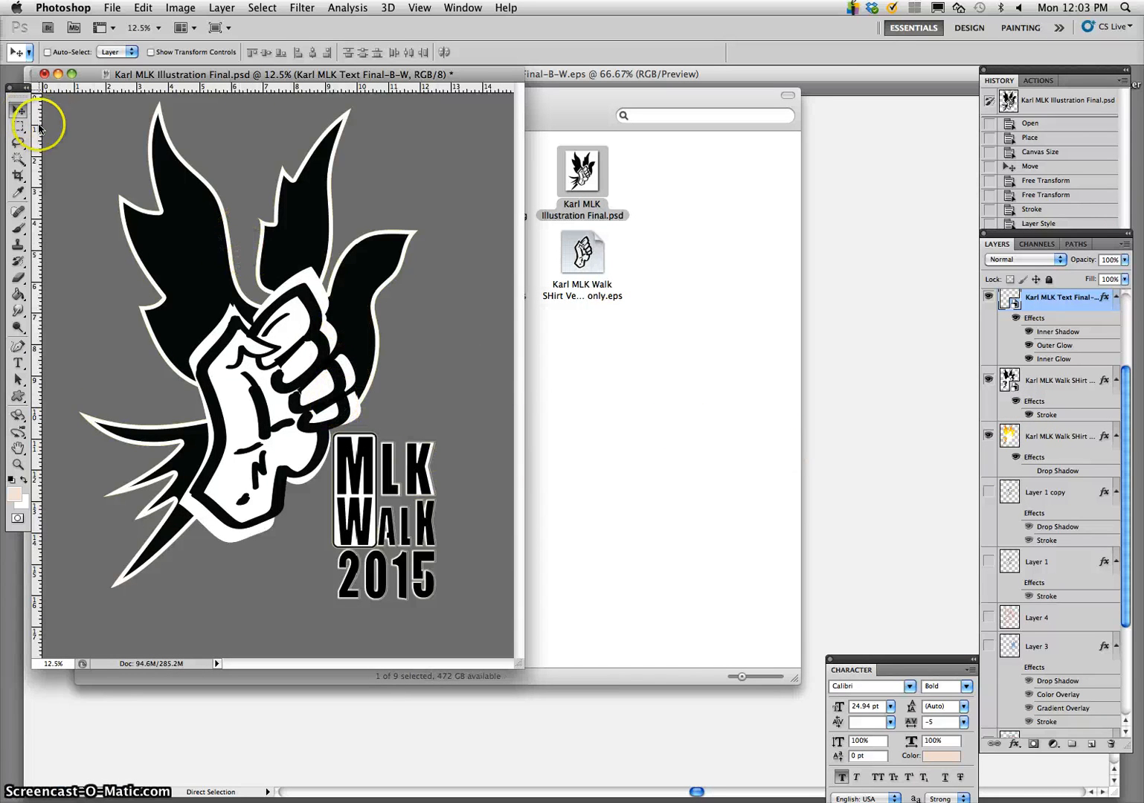
{"action": "mouse_move", "coordinate": [364, 456]}
{"action": "left_mouse_down"}
{"action": "mouse_move", "coordinate": [313, 503]}
{"action": "mouse_move", "coordinate": [362, 446]}
{"action": "left_mouse_up"}
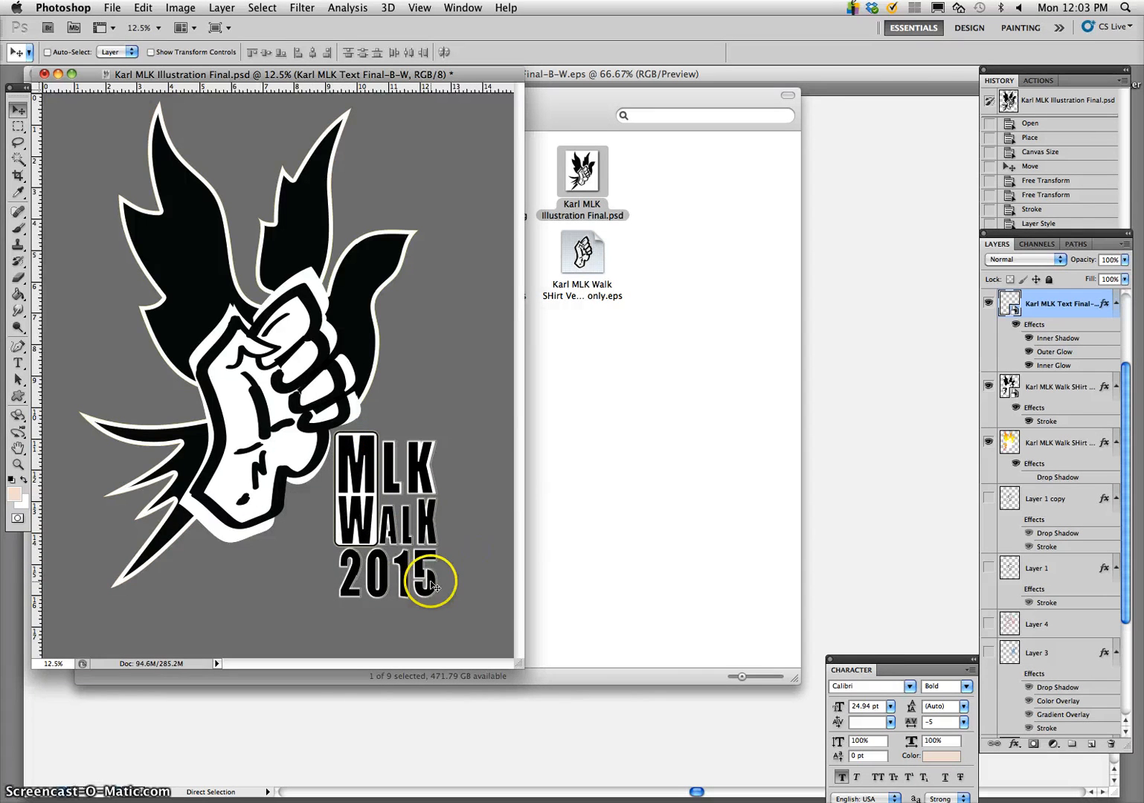
{"action": "left_click_drag", "start_coordinate": [38, 69], "coordinate": [130, 90]}
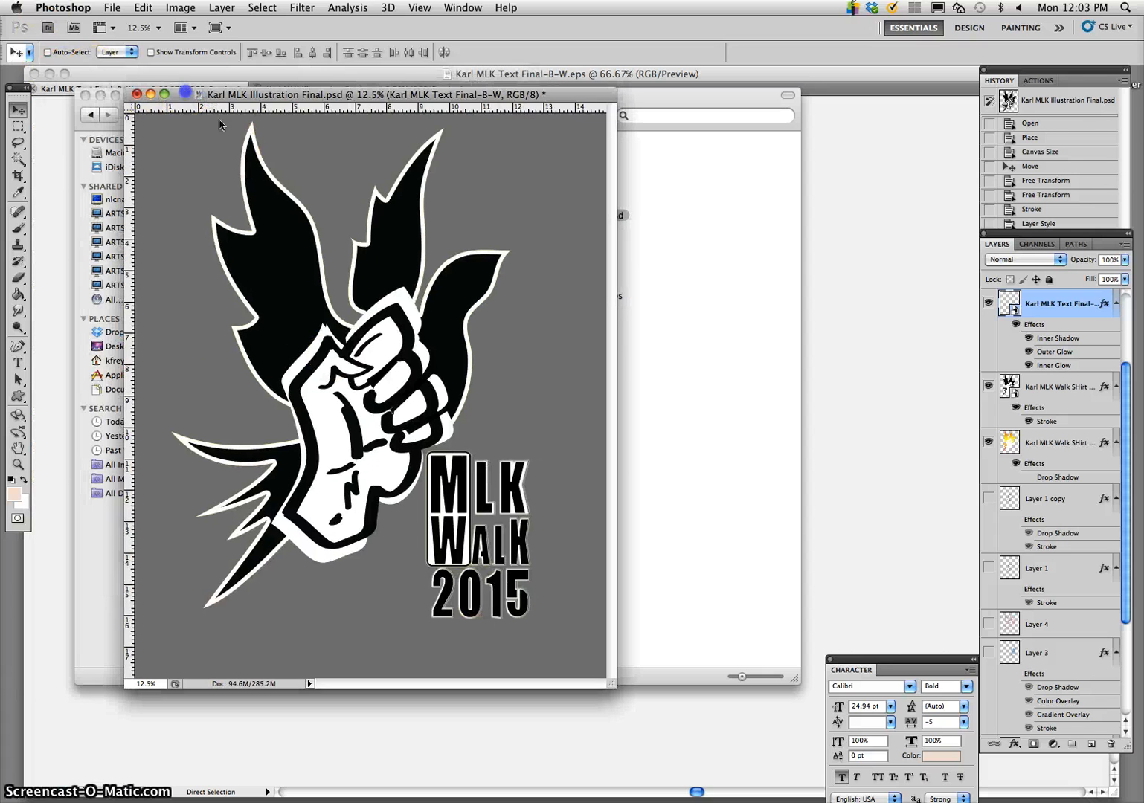
Compare the coloured and black flame versions by hiding the black flame layer and showing it again
{"action": "left_click", "coordinate": [988, 388]}
{"action": "left_click", "coordinate": [987, 387]}
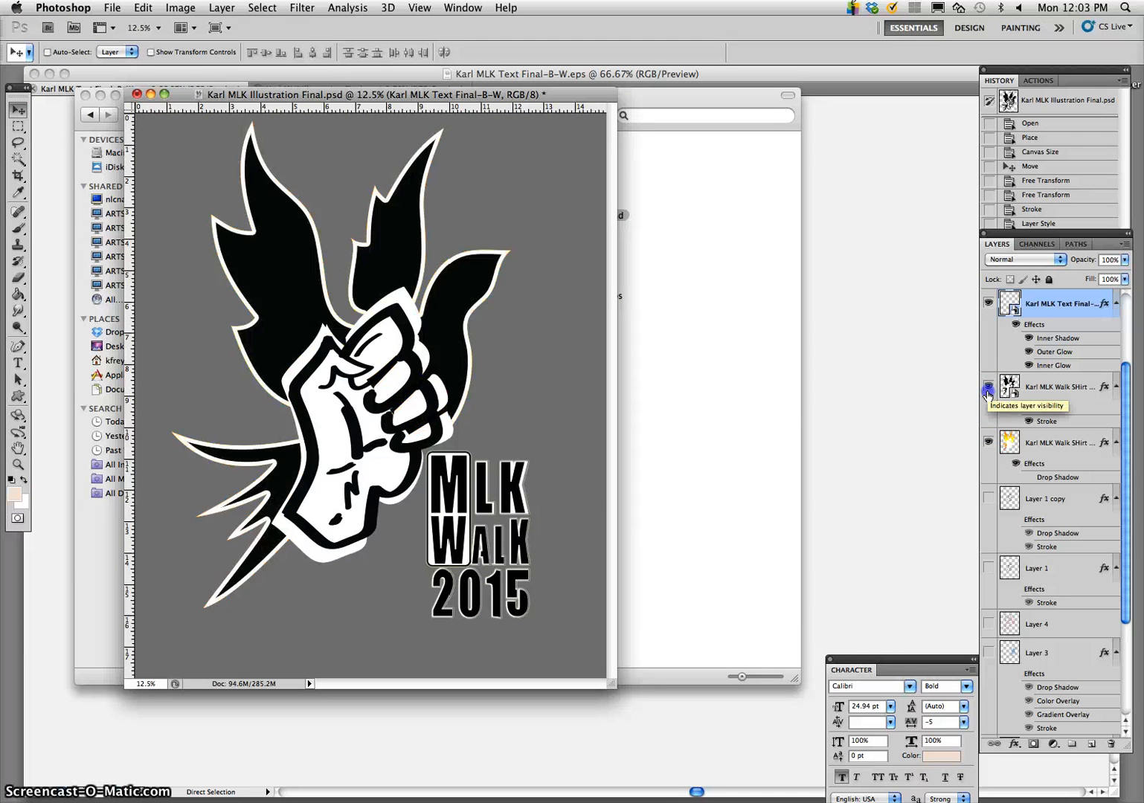
{"action": "left_click", "coordinate": [988, 387]}
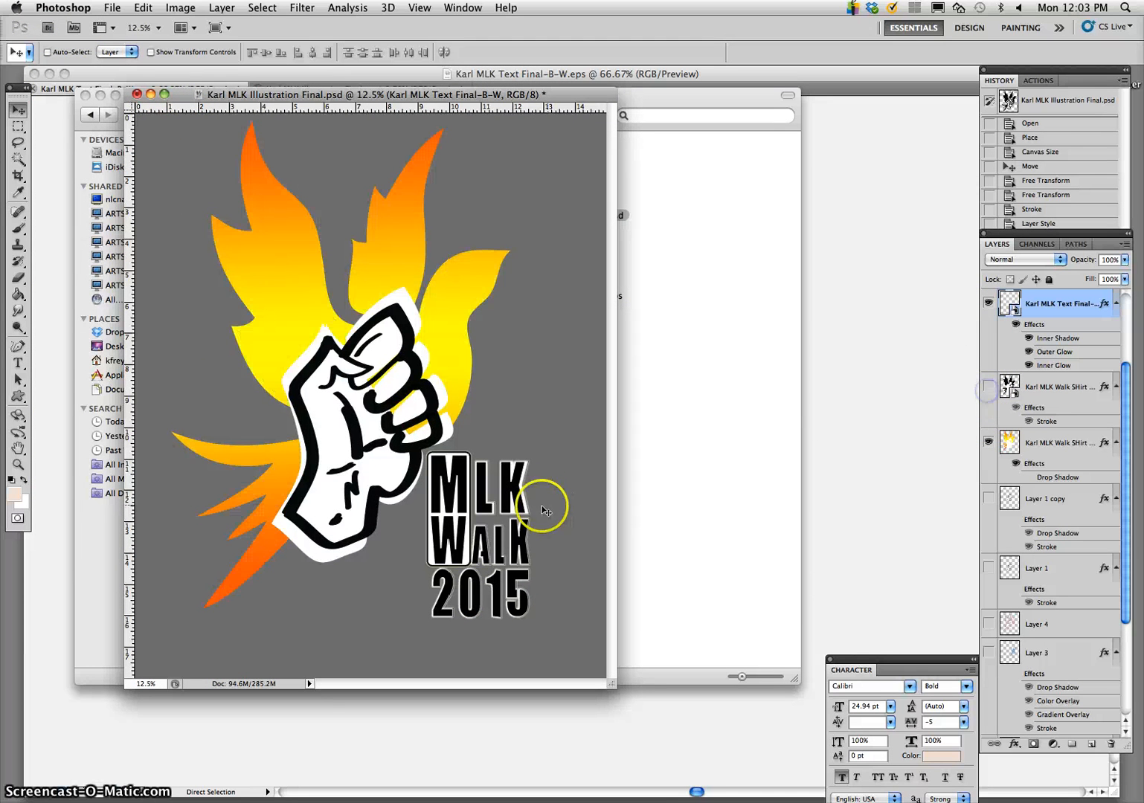
{"action": "left_click", "coordinate": [987, 387]}
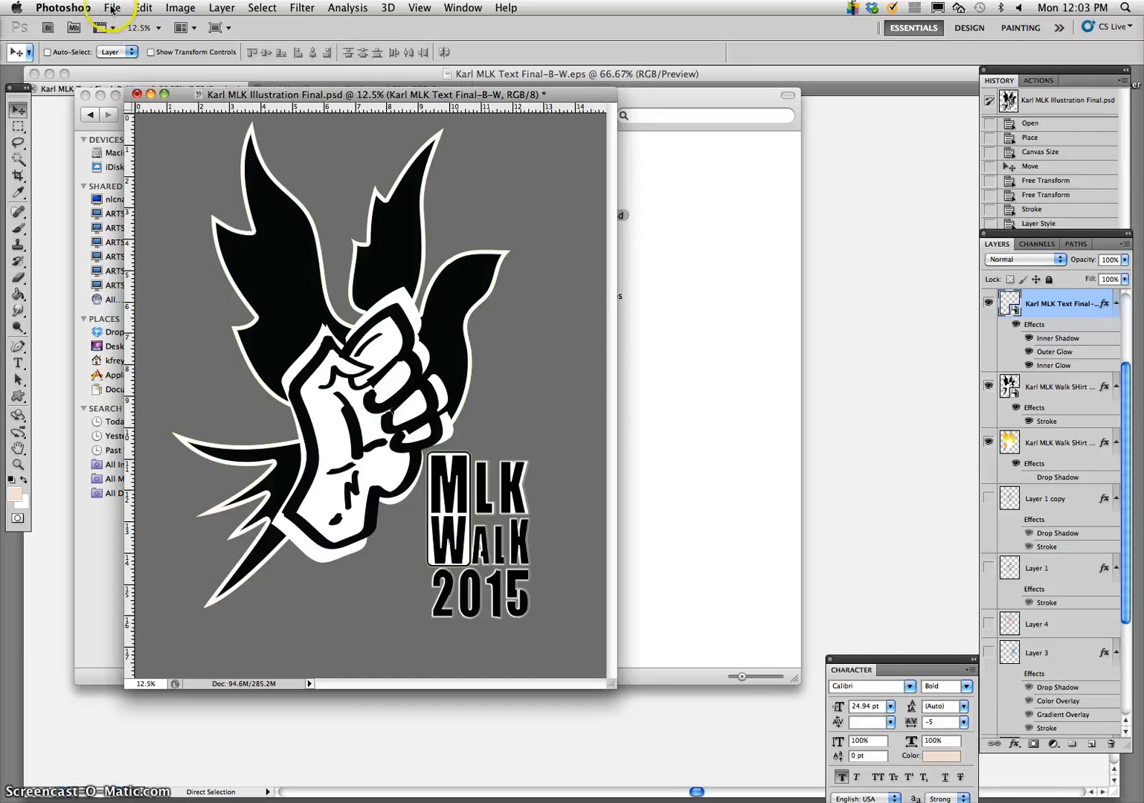
Save Karl MLK Illustration Final.psd and close the document
{"action": "left_click", "coordinate": [112, 8]}
{"action": "left_click", "coordinate": [153, 218]}
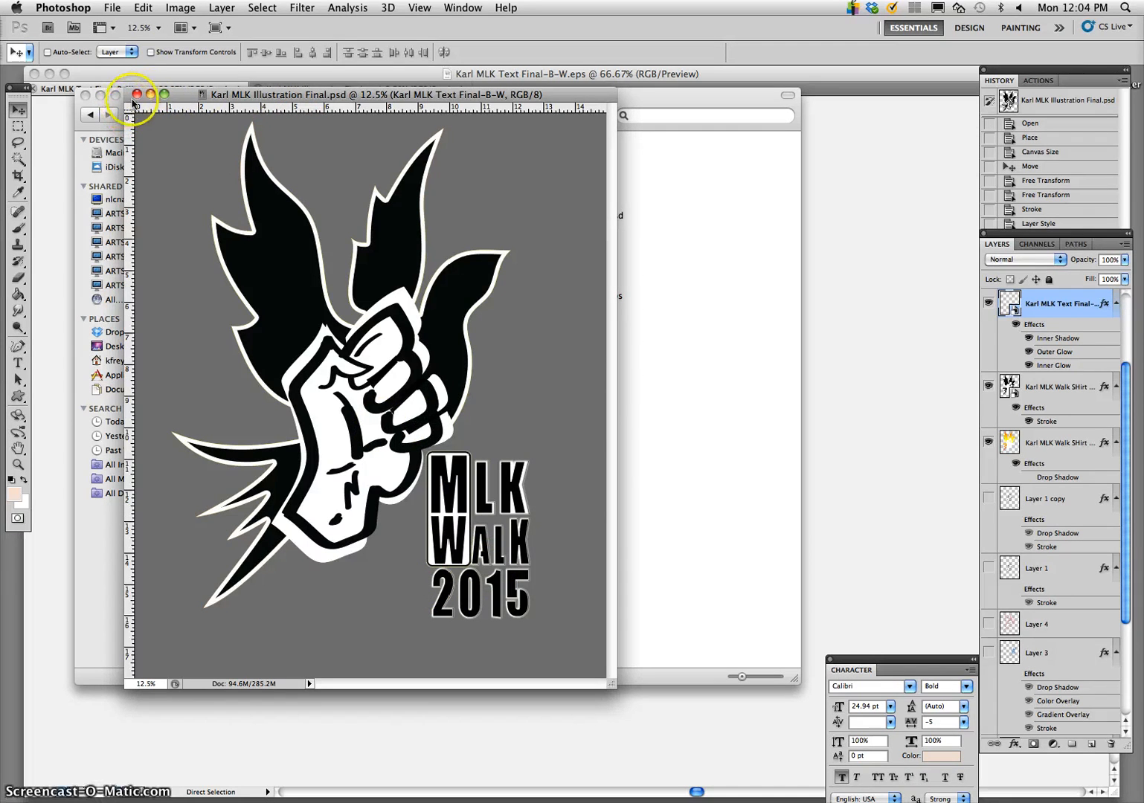
{"action": "left_click", "coordinate": [137, 94]}
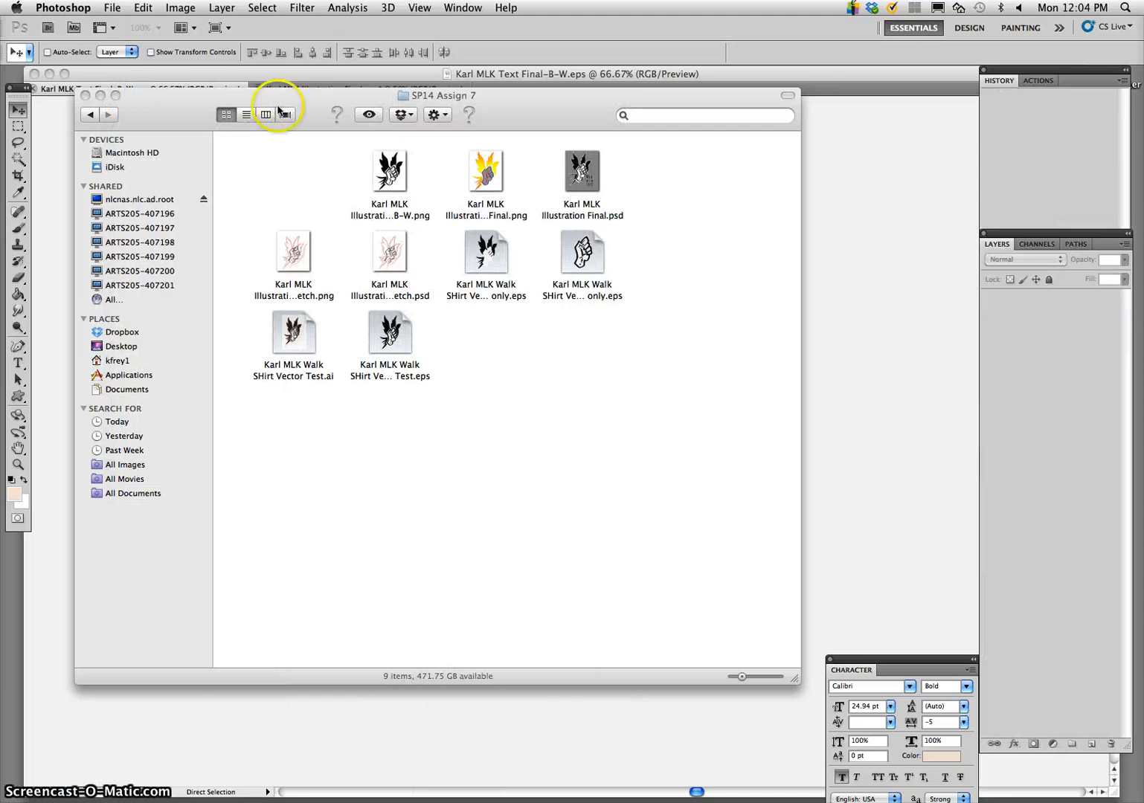
Switch to Illustrator and copy all the lettering on Layer 3 and Layer 4 of Karl MLK Text Final-B-W.eps
{"action": "left_click_drag", "start_coordinate": [313, 119], "coordinate": [530, 275]}
{"action": "left_click", "coordinate": [304, 256]}
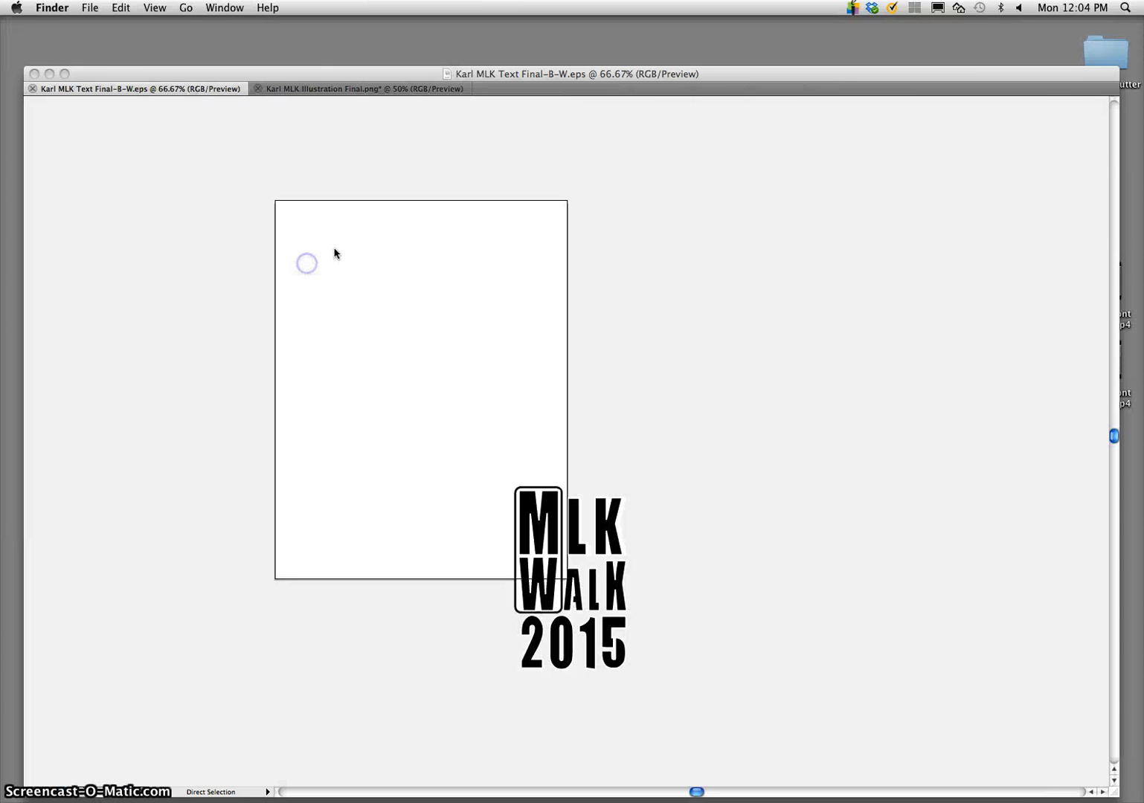
{"action": "left_click", "coordinate": [529, 464]}
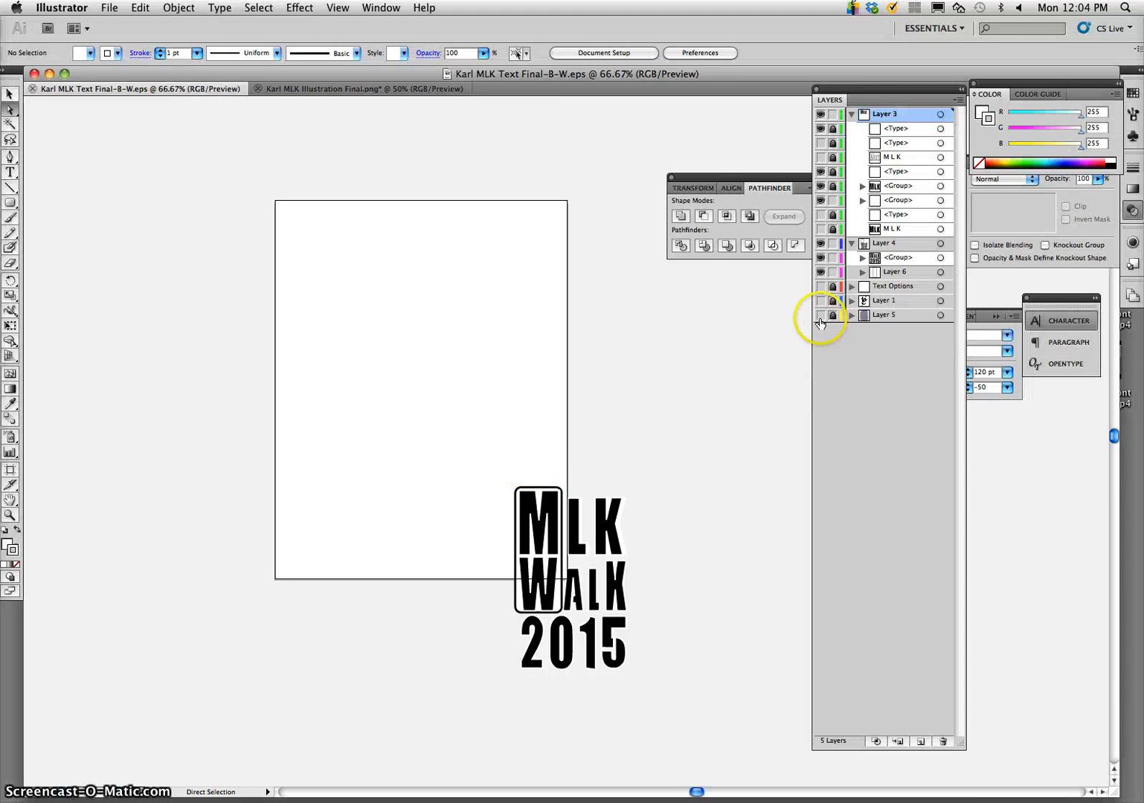
{"action": "left_click", "coordinate": [940, 115]}
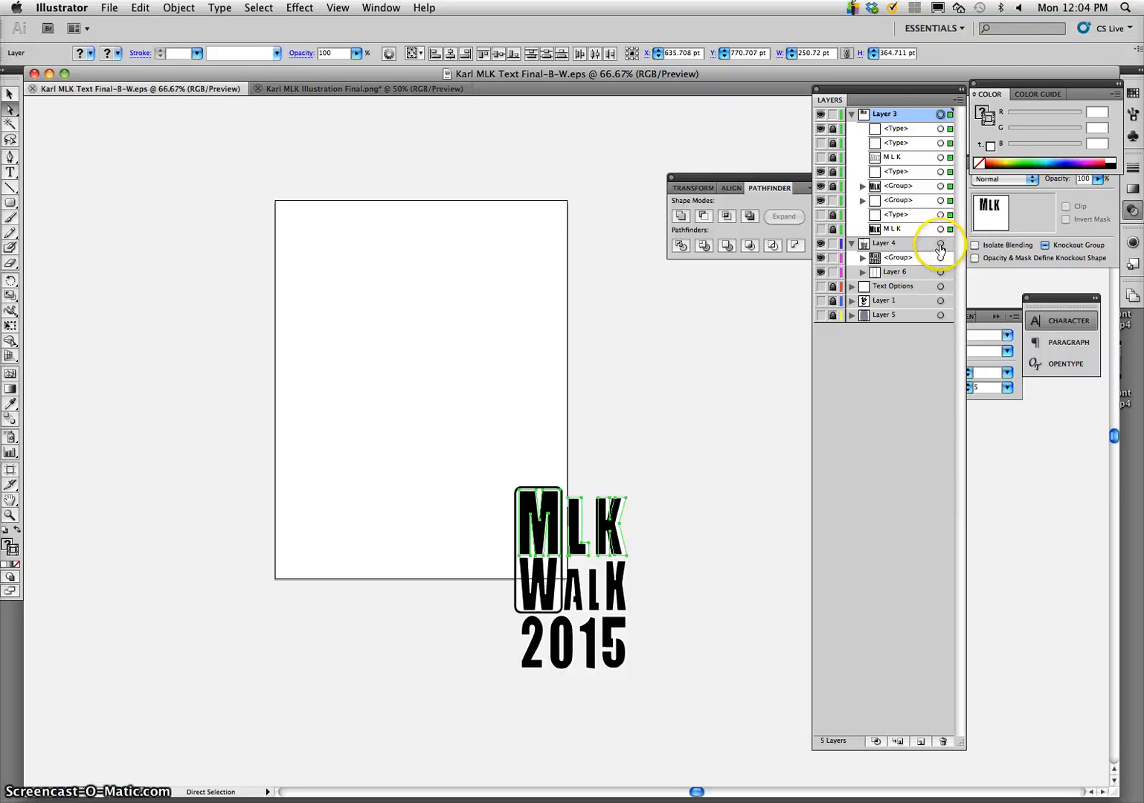
{"action": "left_click", "coordinate": [940, 245], "text": "shift"}
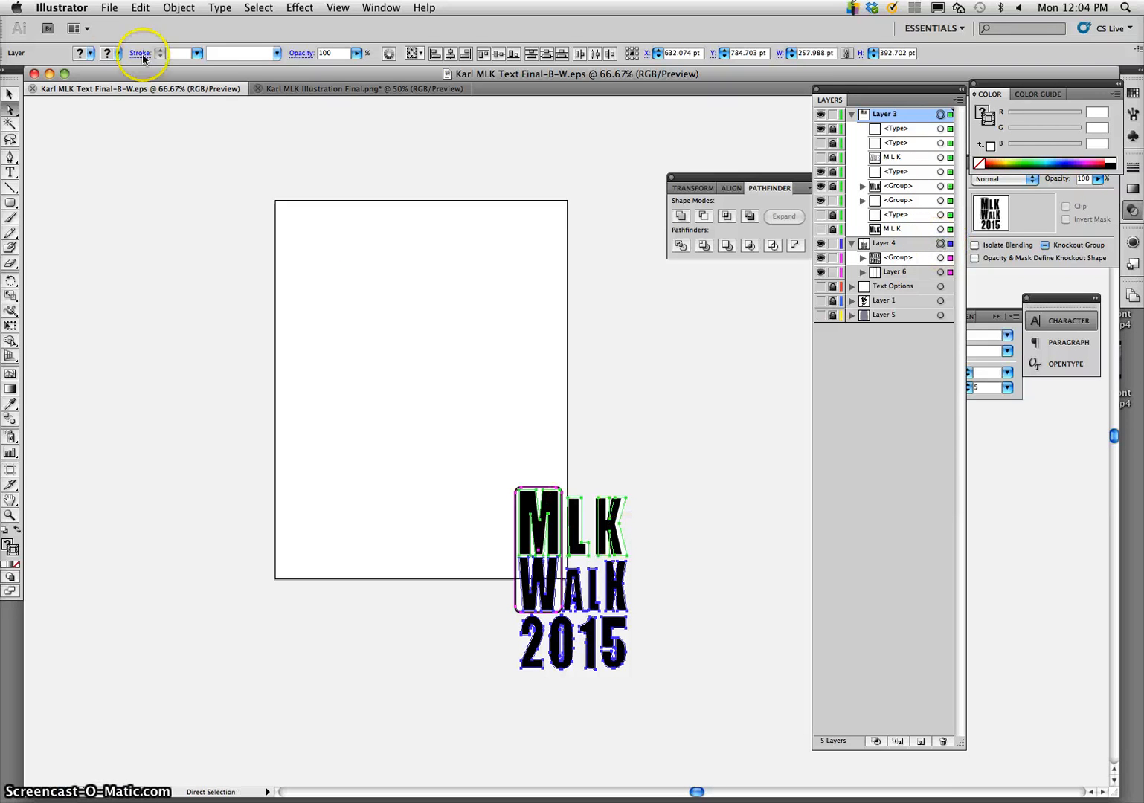
{"action": "left_click", "coordinate": [139, 7]}
{"action": "left_click", "coordinate": [130, 74]}
Paste the copied lettering in place on the Text Options layer of Karl MLK Illustration Final.png
{"action": "left_click", "coordinate": [325, 88]}
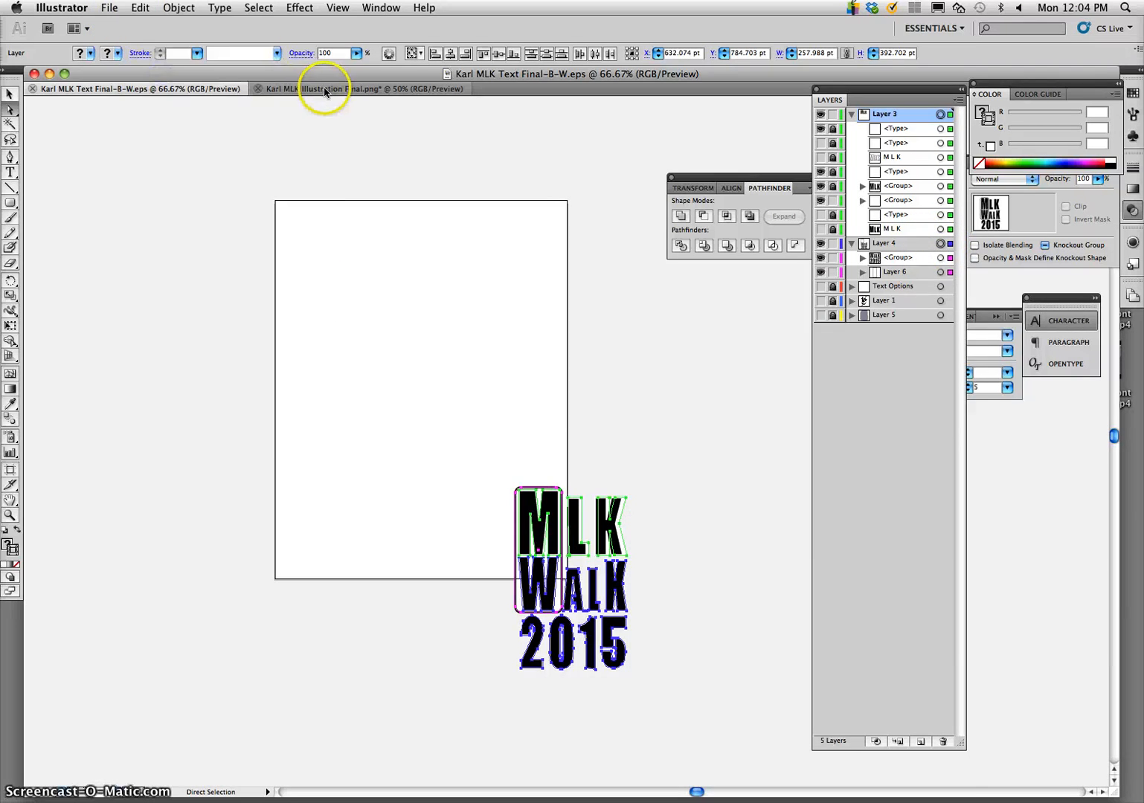
{"action": "key", "text": "a"}
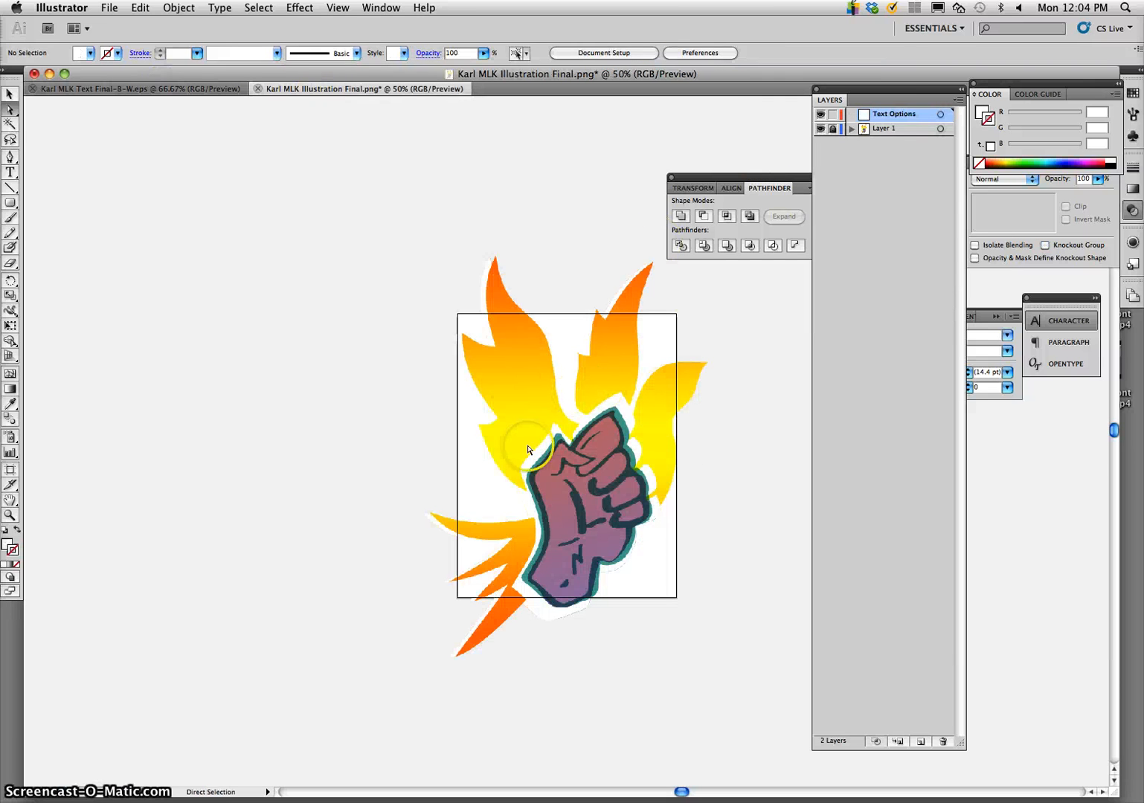
{"action": "left_click", "coordinate": [941, 116]}
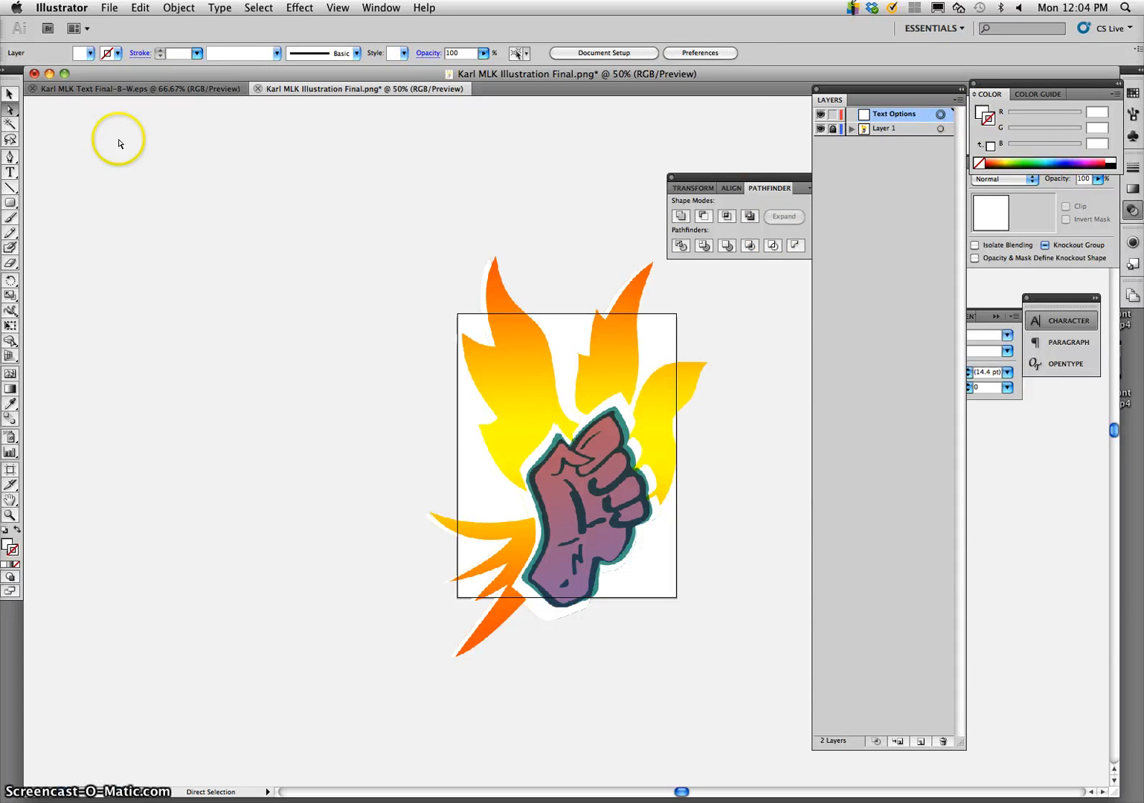
{"action": "left_click", "coordinate": [140, 7]}
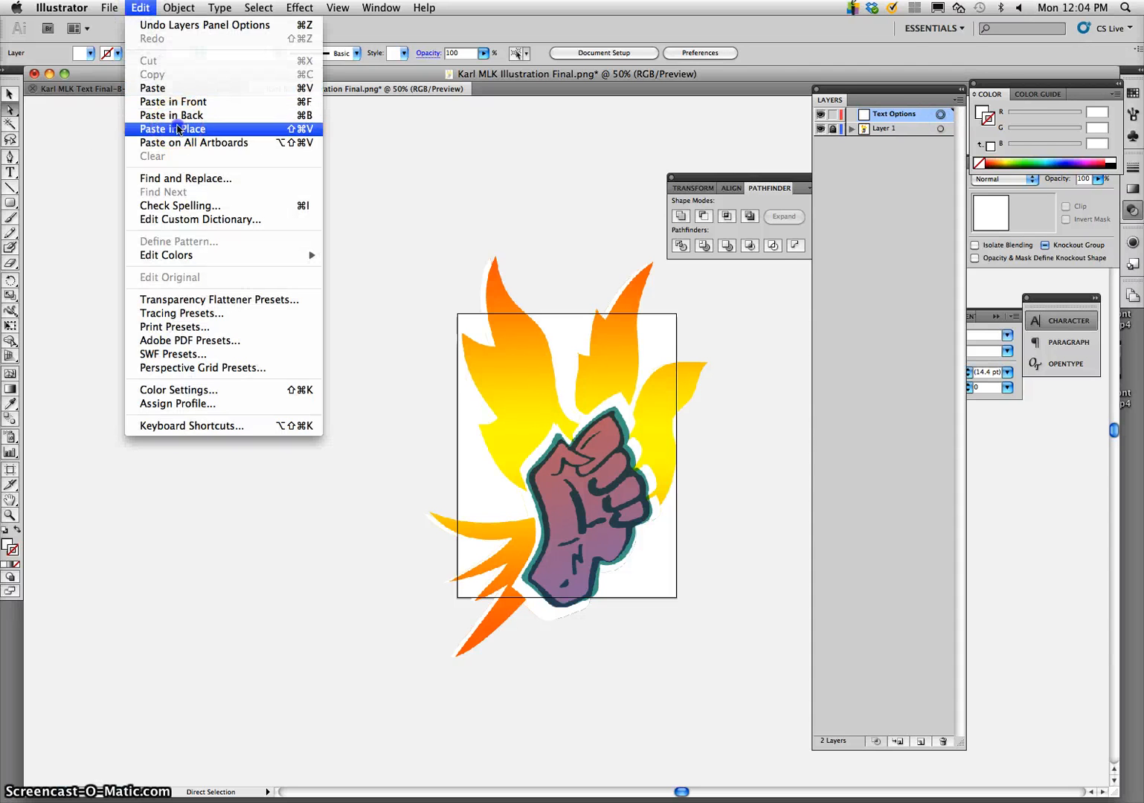
{"action": "left_click", "coordinate": [175, 129]}
{"action": "left_click", "coordinate": [404, 400]}
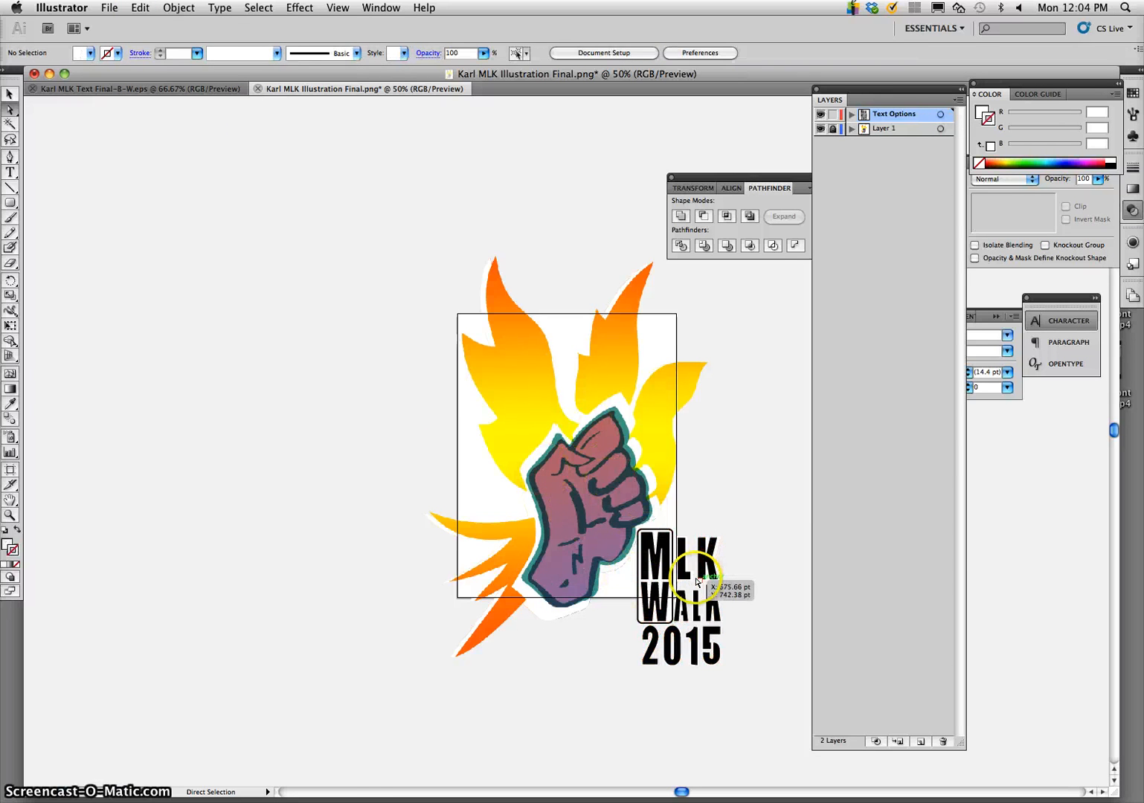
Inspect the pasted lettering beside the fist at 100% and lock the Text Options layer
{"action": "key", "text": "super+1"}
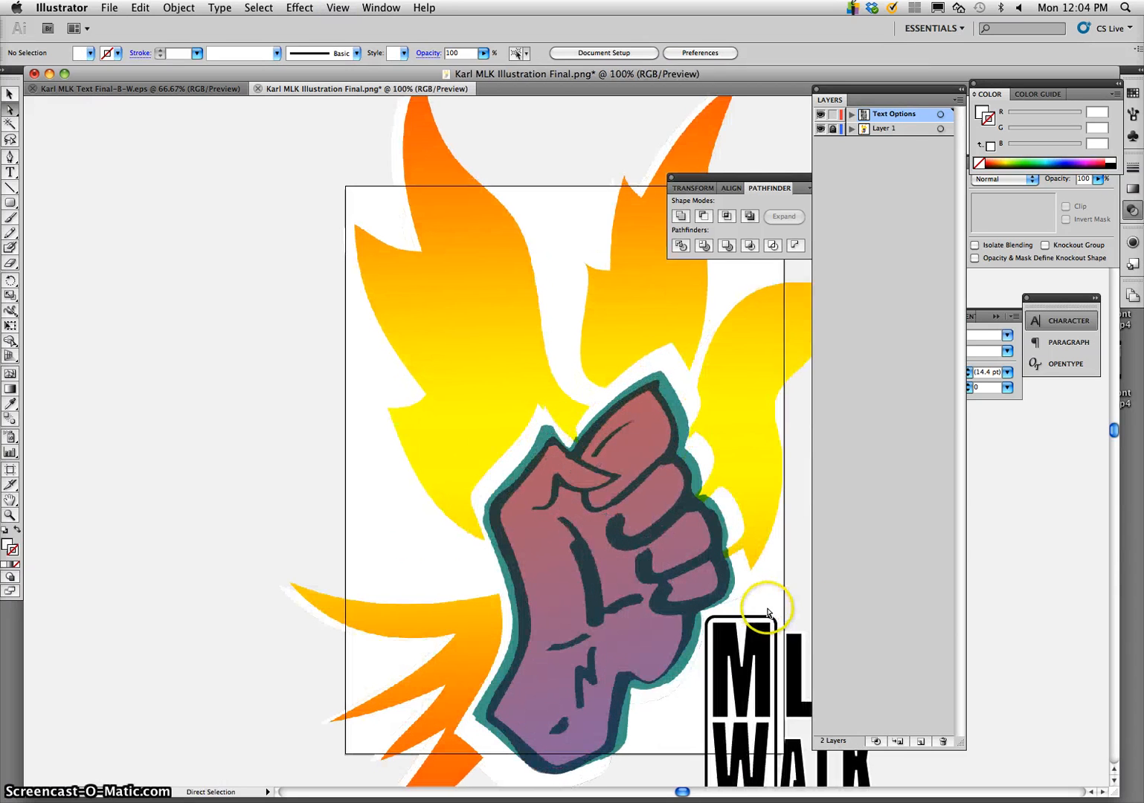
{"action": "scroll", "coordinate": [766, 606], "scroll_direction": "down", "scroll_amount": 2}
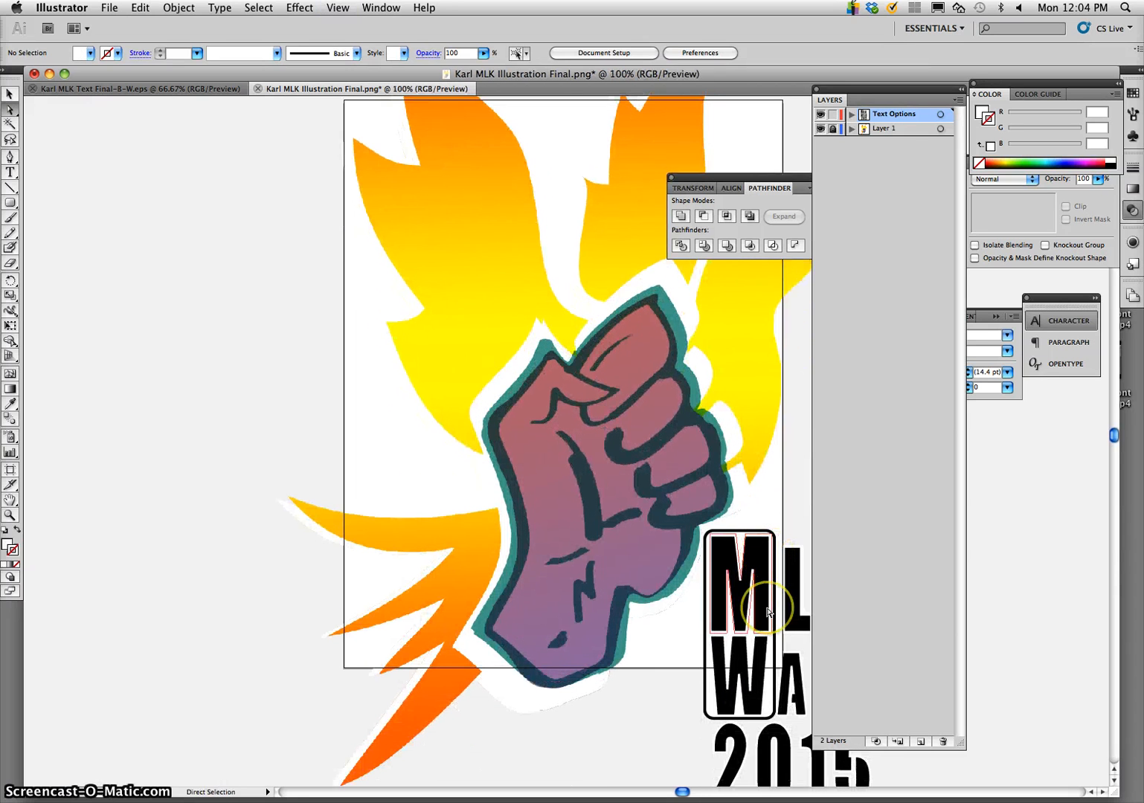
{"action": "left_click", "coordinate": [771, 689]}
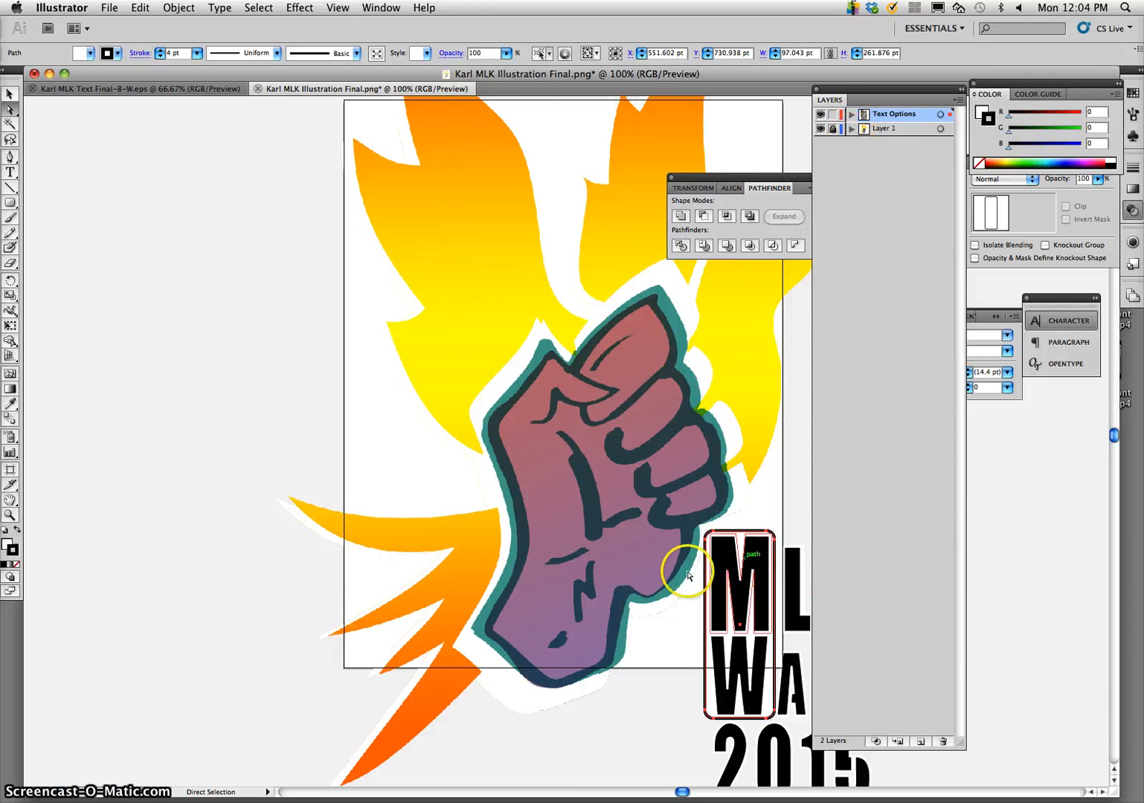
{"action": "scroll", "coordinate": [626, 538], "scroll_direction": "right", "scroll_amount": 5}
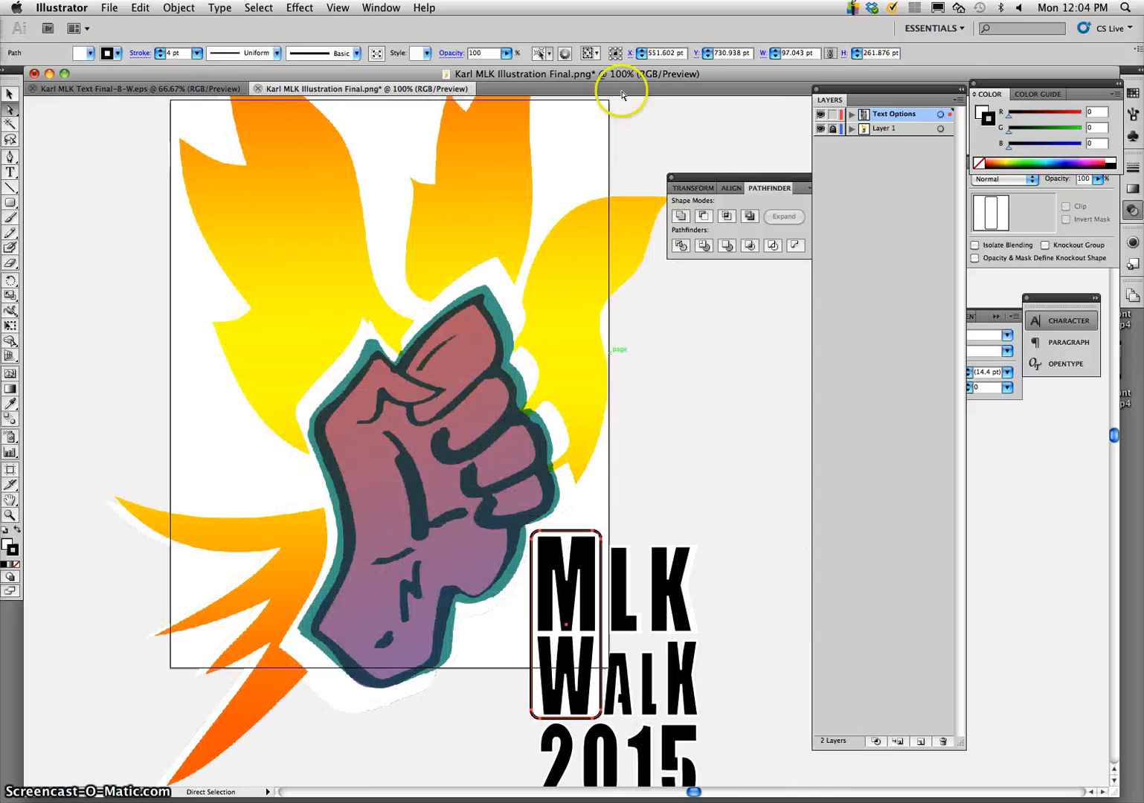
{"action": "left_click_drag", "start_coordinate": [651, 88], "coordinate": [625, 89]}
{"action": "scroll", "coordinate": [707, 413], "scroll_direction": "down", "scroll_amount": 3}
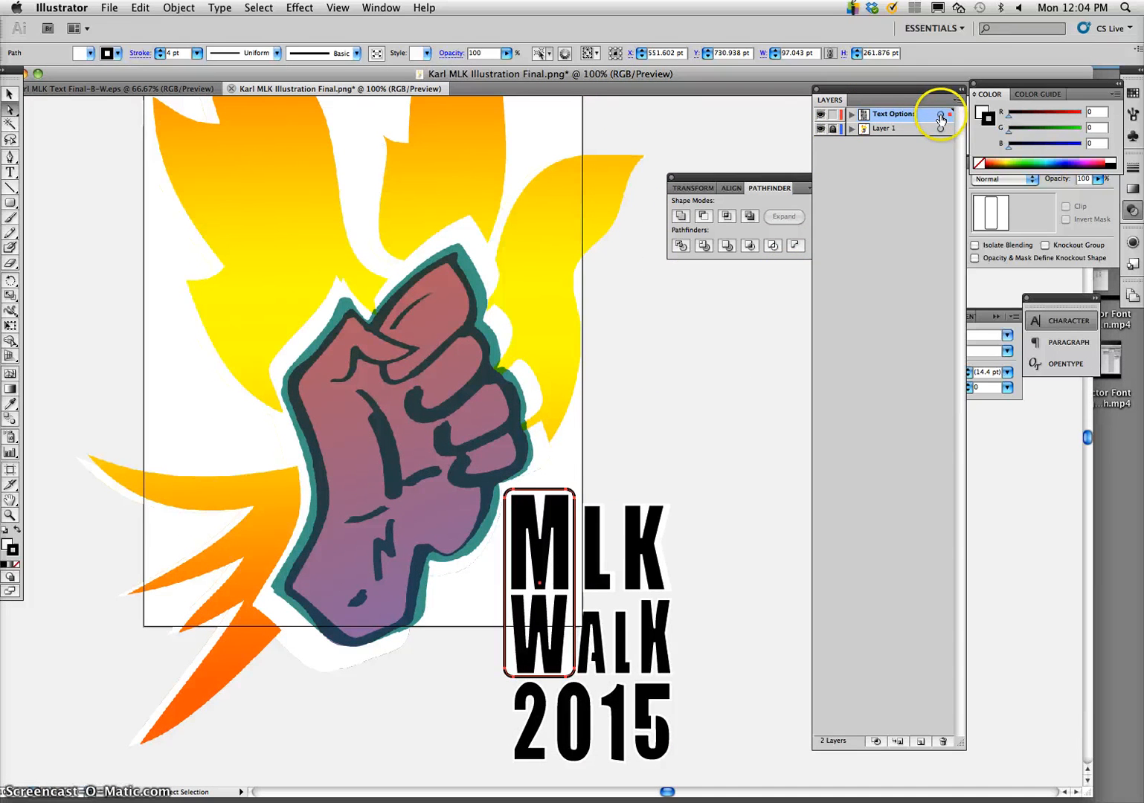
{"action": "left_click", "coordinate": [832, 115]}
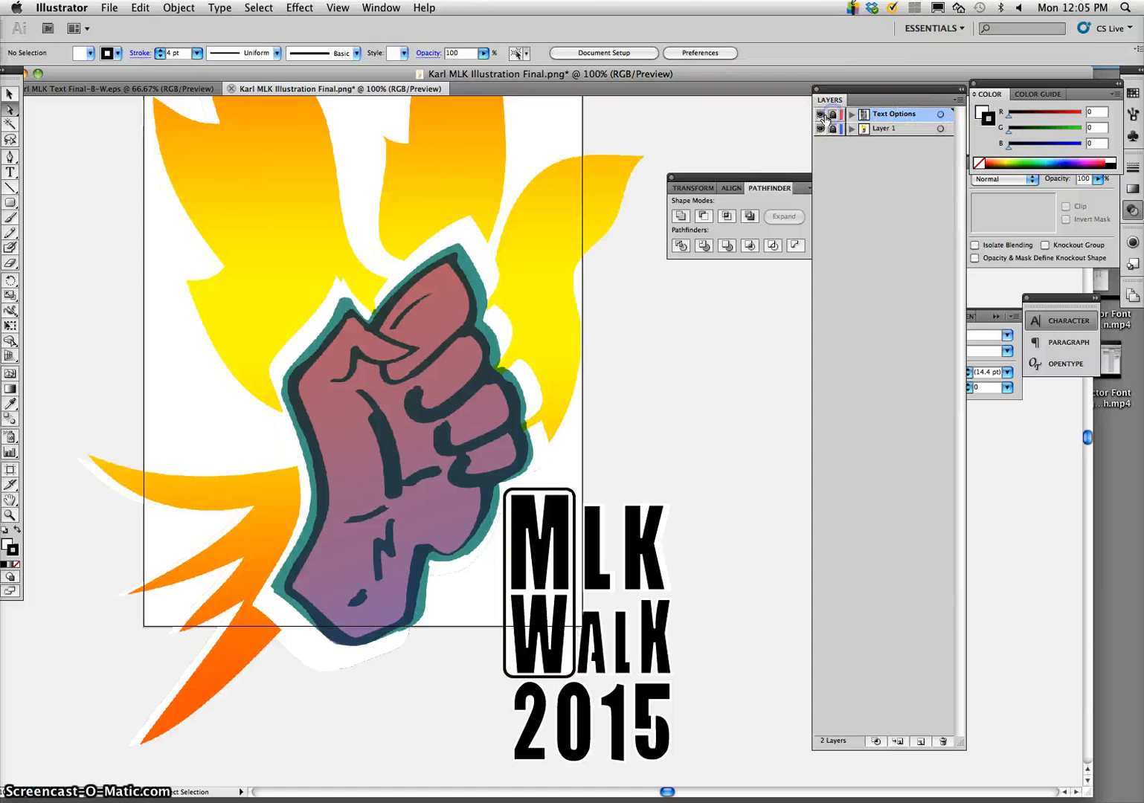
Create a new layer above Text Options and name it Color Text Options
{"action": "left_click", "coordinate": [921, 741]}
{"action": "double_click", "coordinate": [878, 115]}
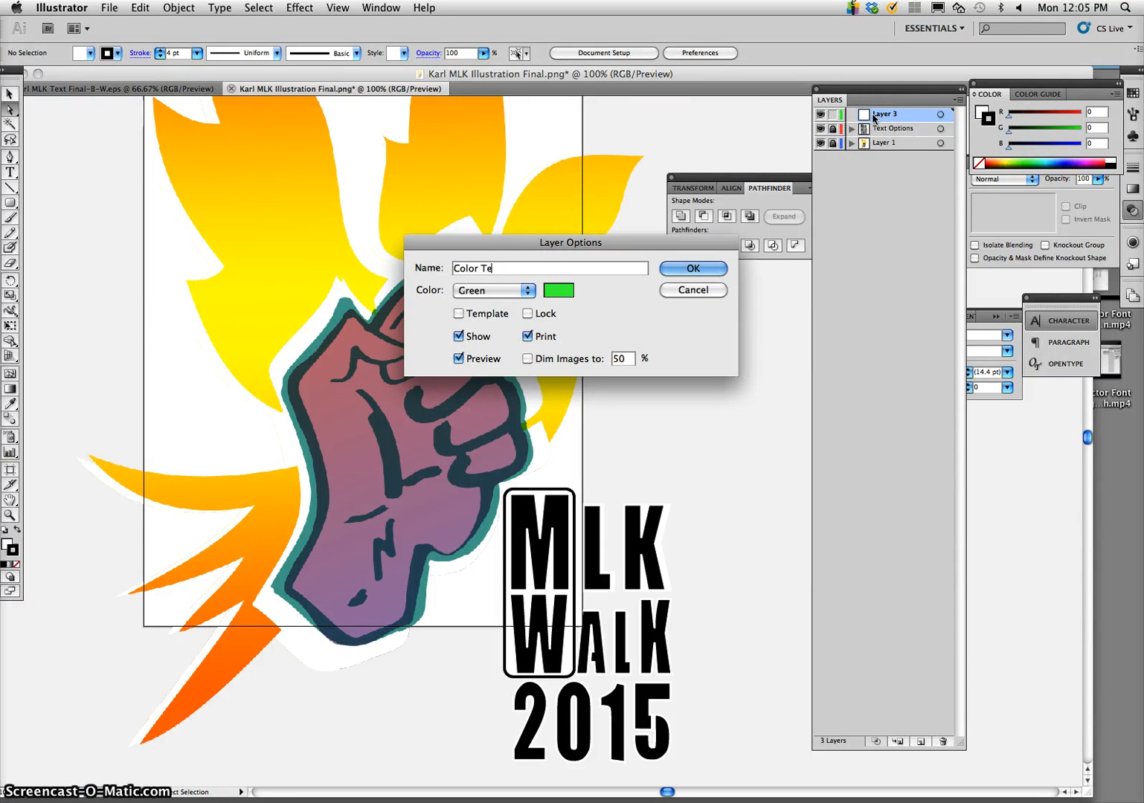
{"action": "type", "text": "Color Text Options"}
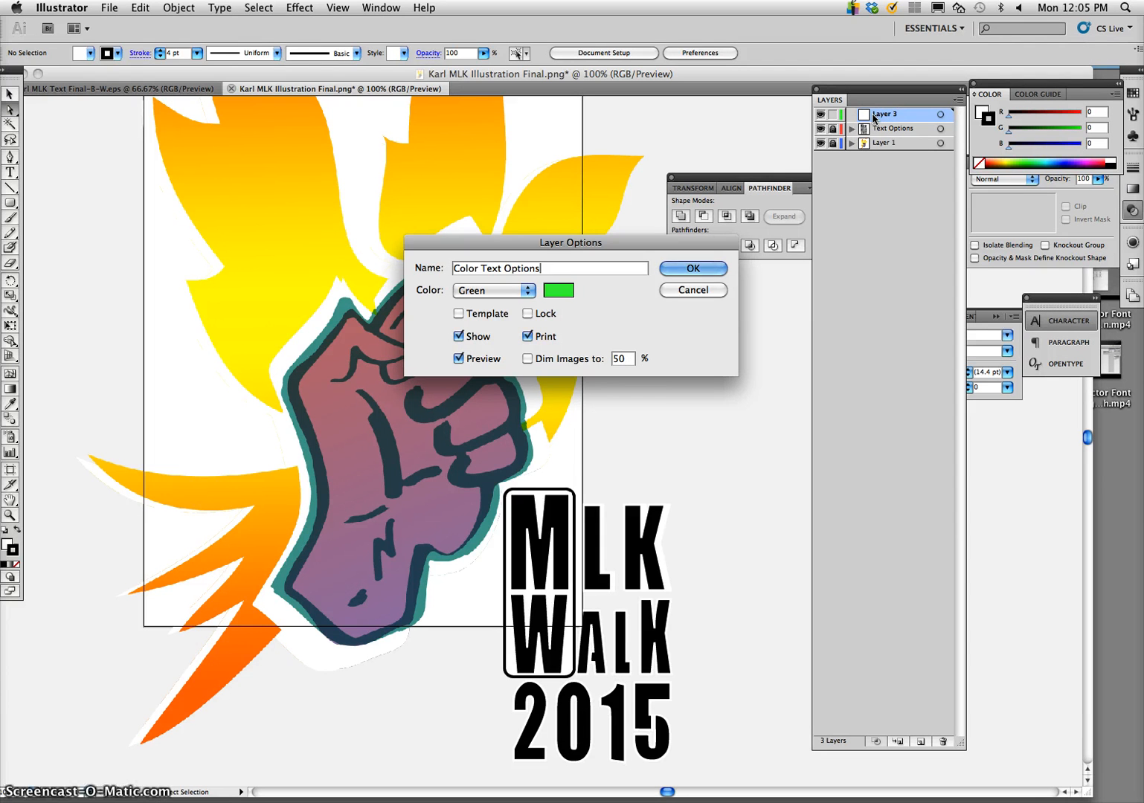
{"action": "left_click", "coordinate": [695, 268]}
{"action": "left_click", "coordinate": [832, 142]}
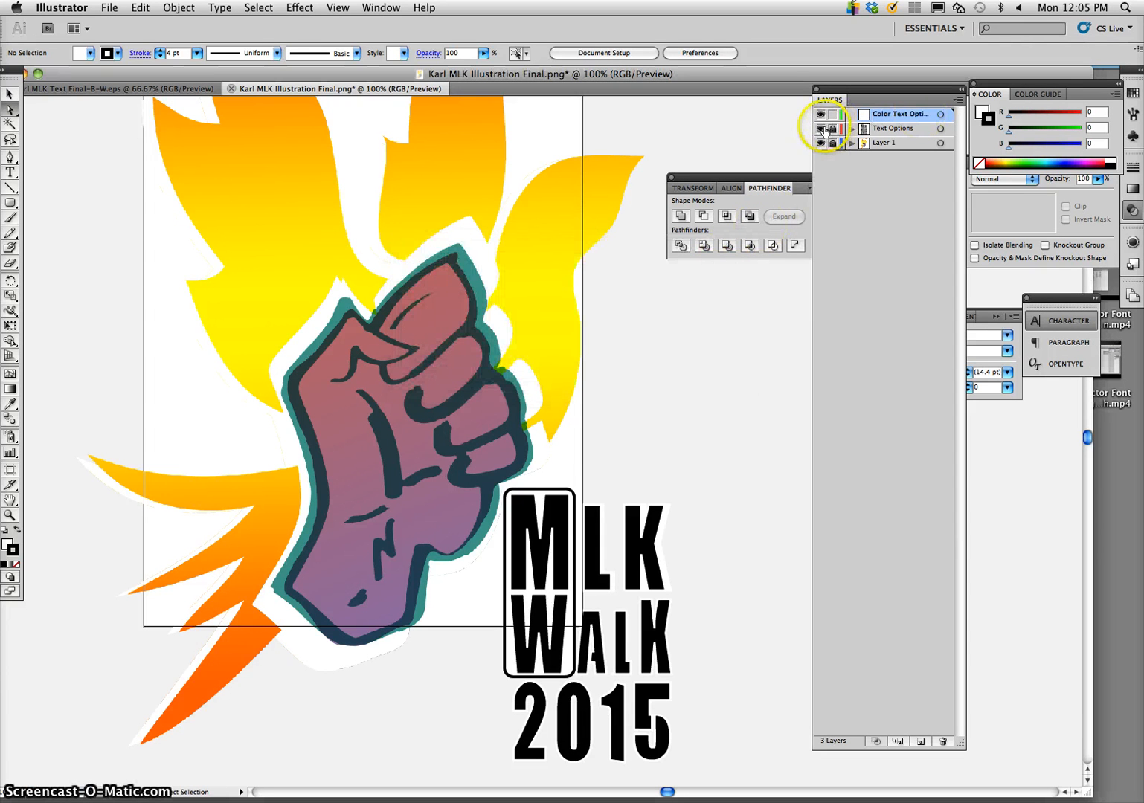
Hide the Text Options layer and paste the lettering in place on the Color Text Options layer
{"action": "left_click", "coordinate": [820, 128]}
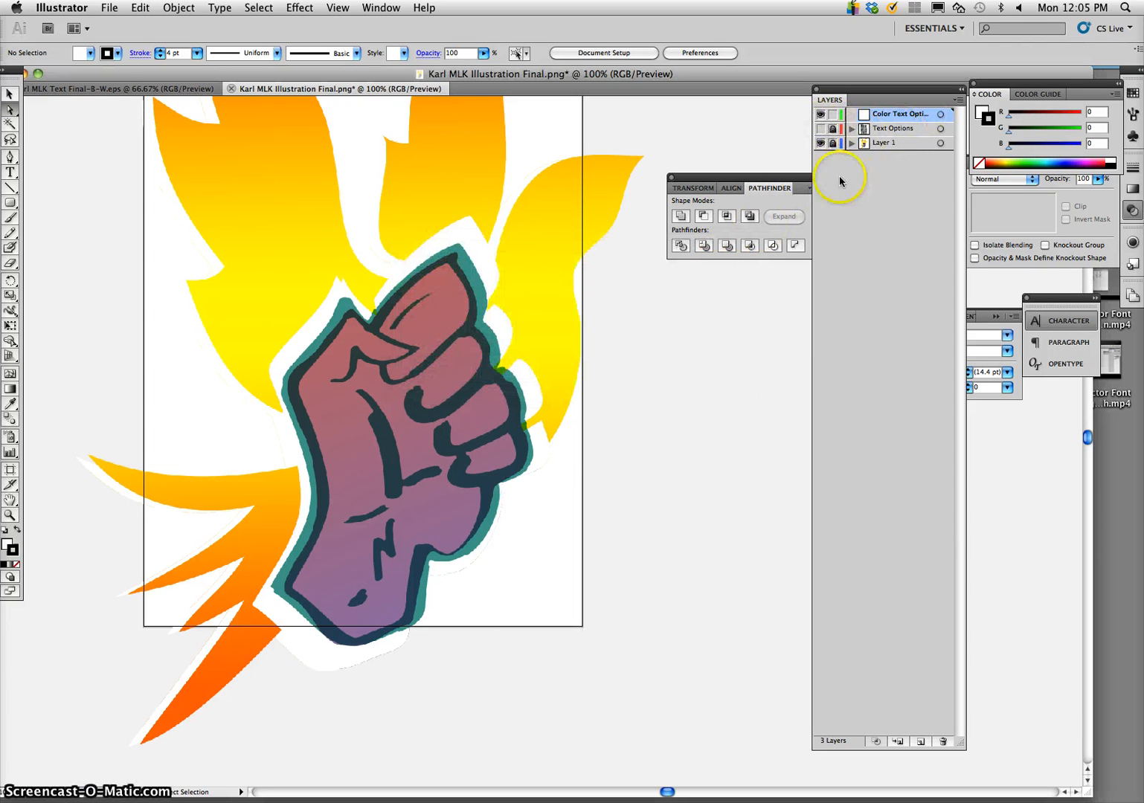
{"action": "left_click", "coordinate": [142, 8]}
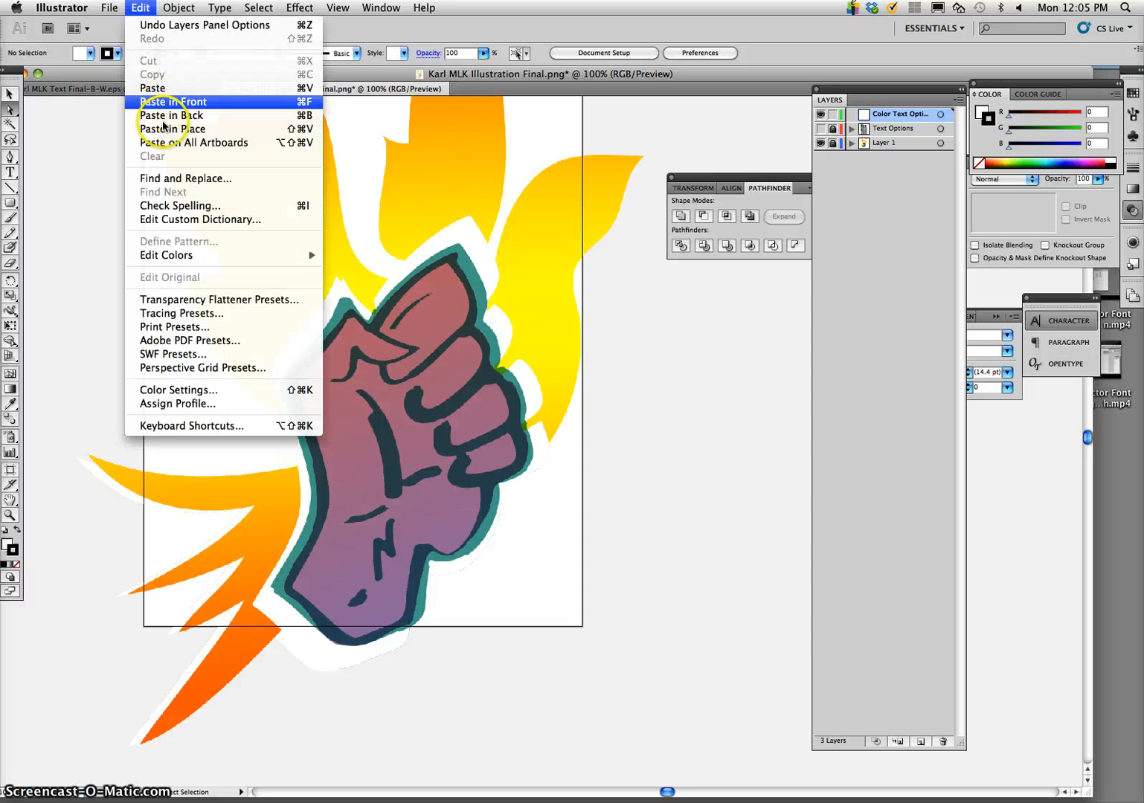
{"action": "left_click", "coordinate": [165, 128]}
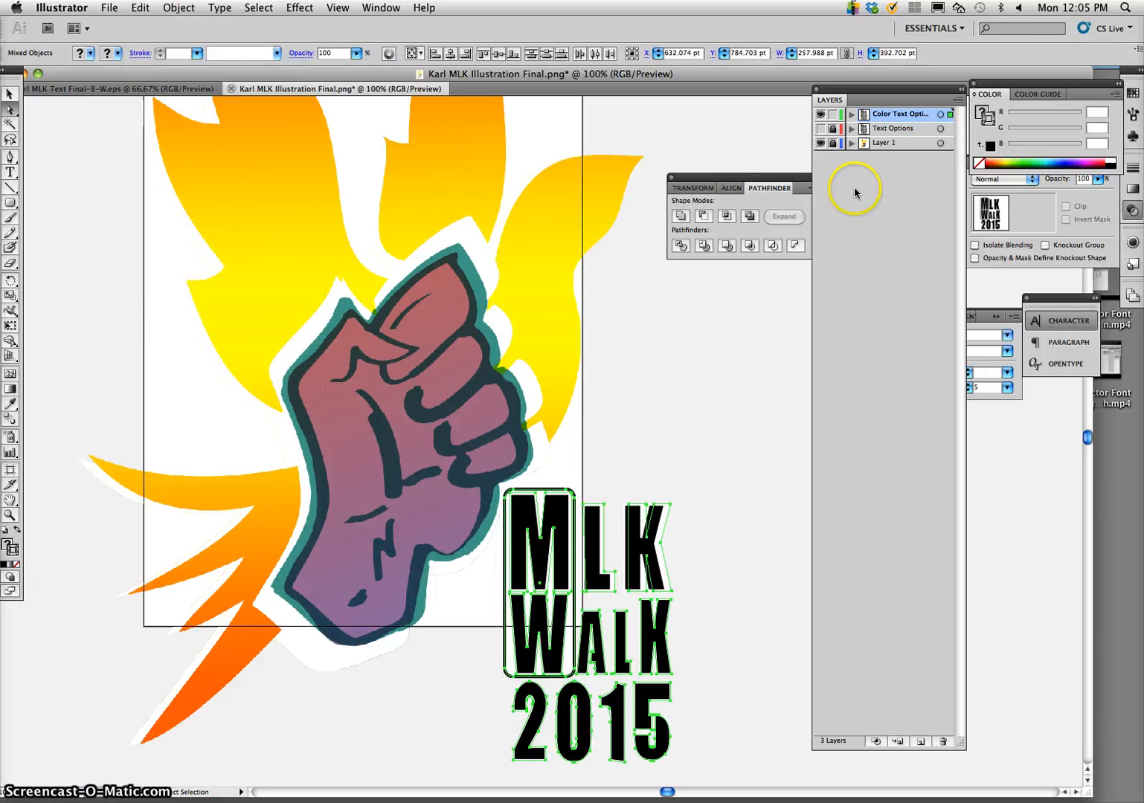
Color the stroke of the pasted lettering orange (R 255, G 128, B 31) and view it deselected
{"action": "left_click_drag", "start_coordinate": [1006, 159], "coordinate": [999, 156]}
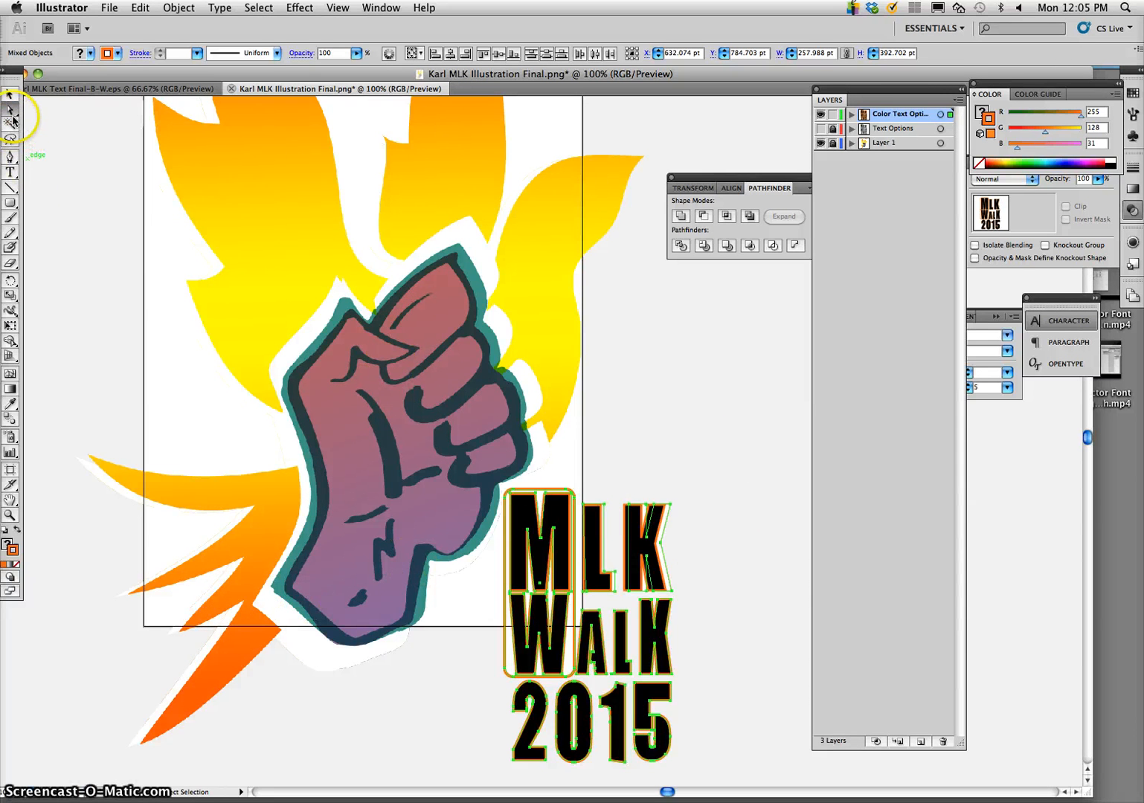
{"action": "left_click", "coordinate": [684, 379]}
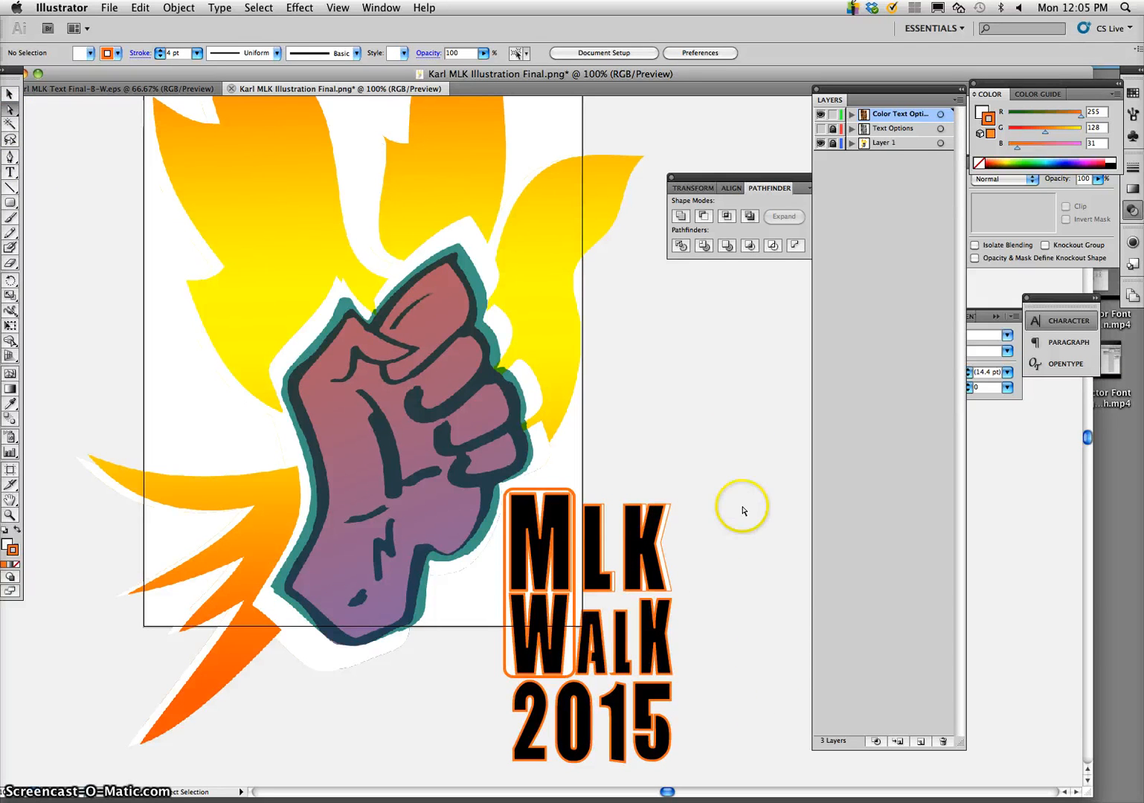
{"action": "left_click", "coordinate": [939, 115]}
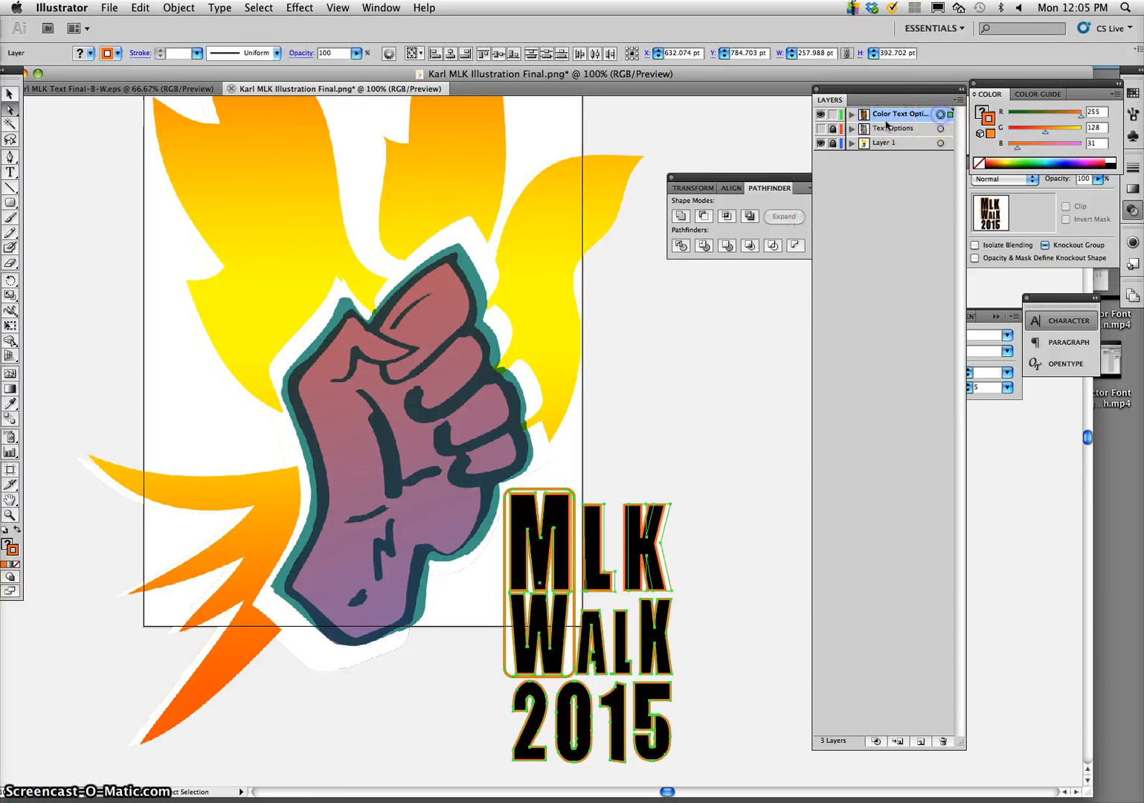
{"action": "left_click", "coordinate": [691, 469]}
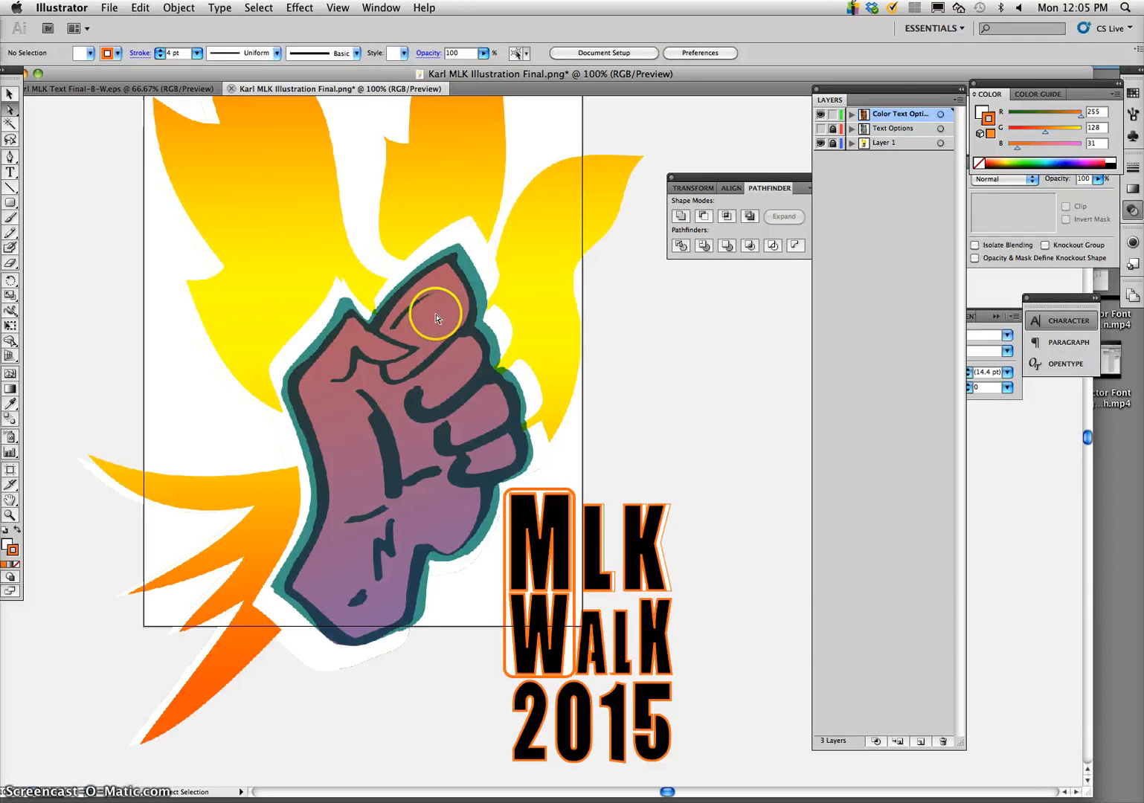
Expand the Color Text Options layer and unlock all of its locked type and lettering objects
{"action": "left_click", "coordinate": [852, 119]}
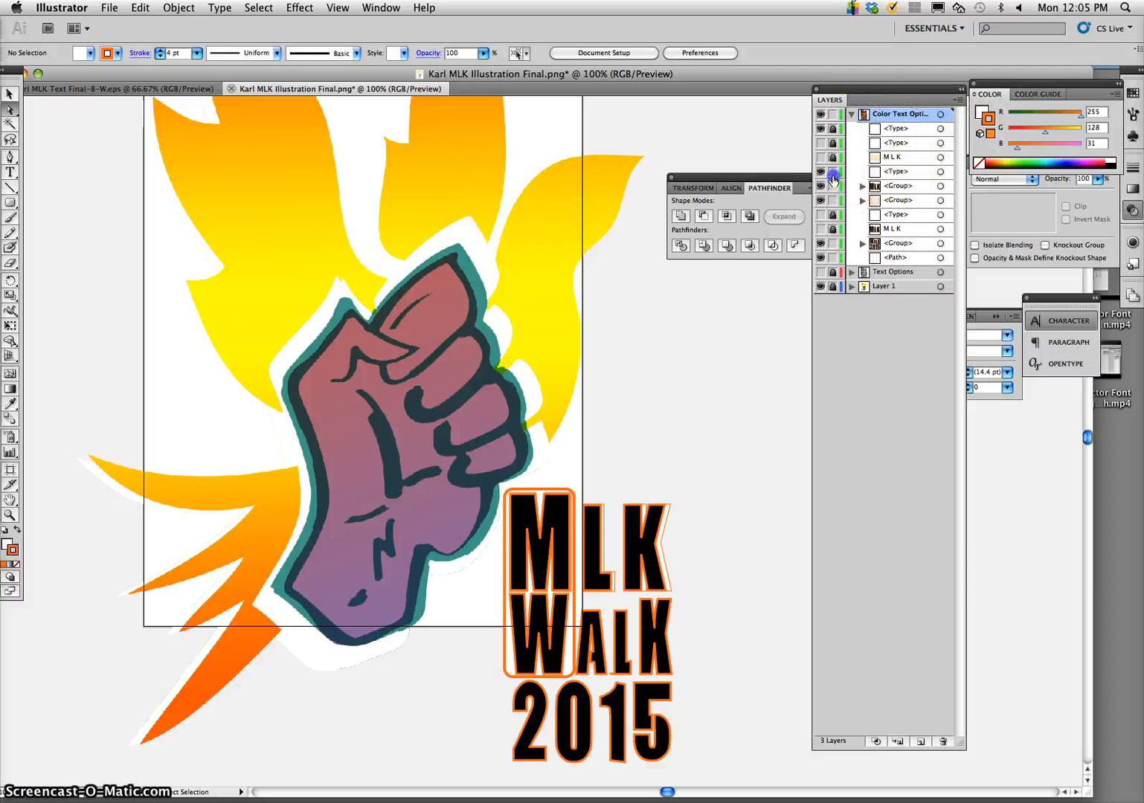
{"action": "left_click", "coordinate": [832, 142]}
{"action": "left_click", "coordinate": [833, 130]}
{"action": "left_click", "coordinate": [833, 215]}
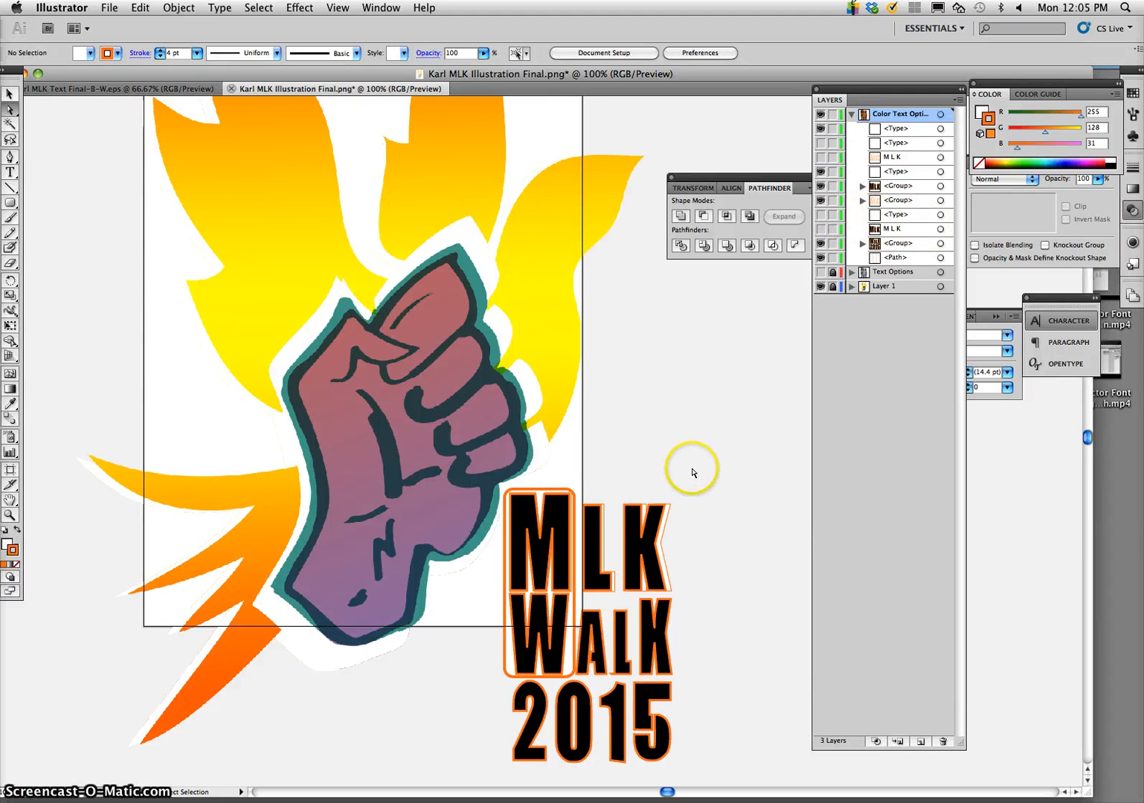
Select the whole MLK Walk 2015 lettering on the artboard and fill it with a white-to-black gradient
{"action": "left_click_drag", "start_coordinate": [694, 467], "coordinate": [485, 760]}
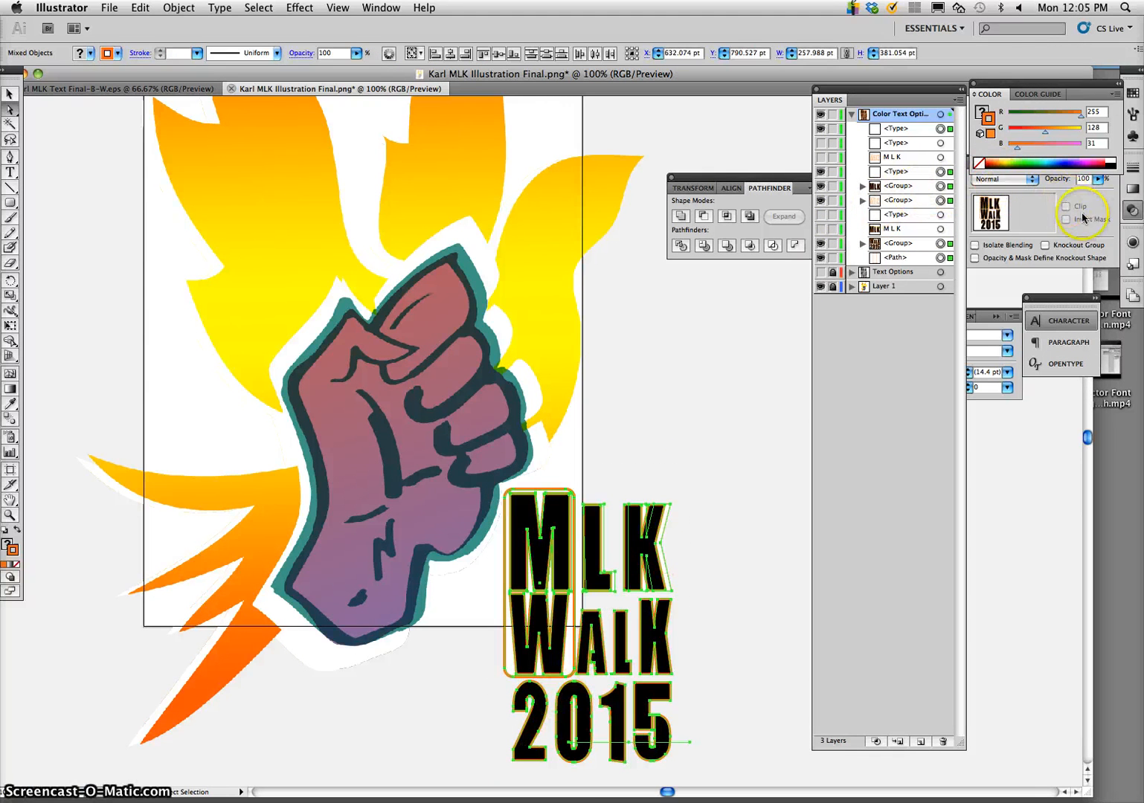
{"action": "left_click", "coordinate": [1132, 190]}
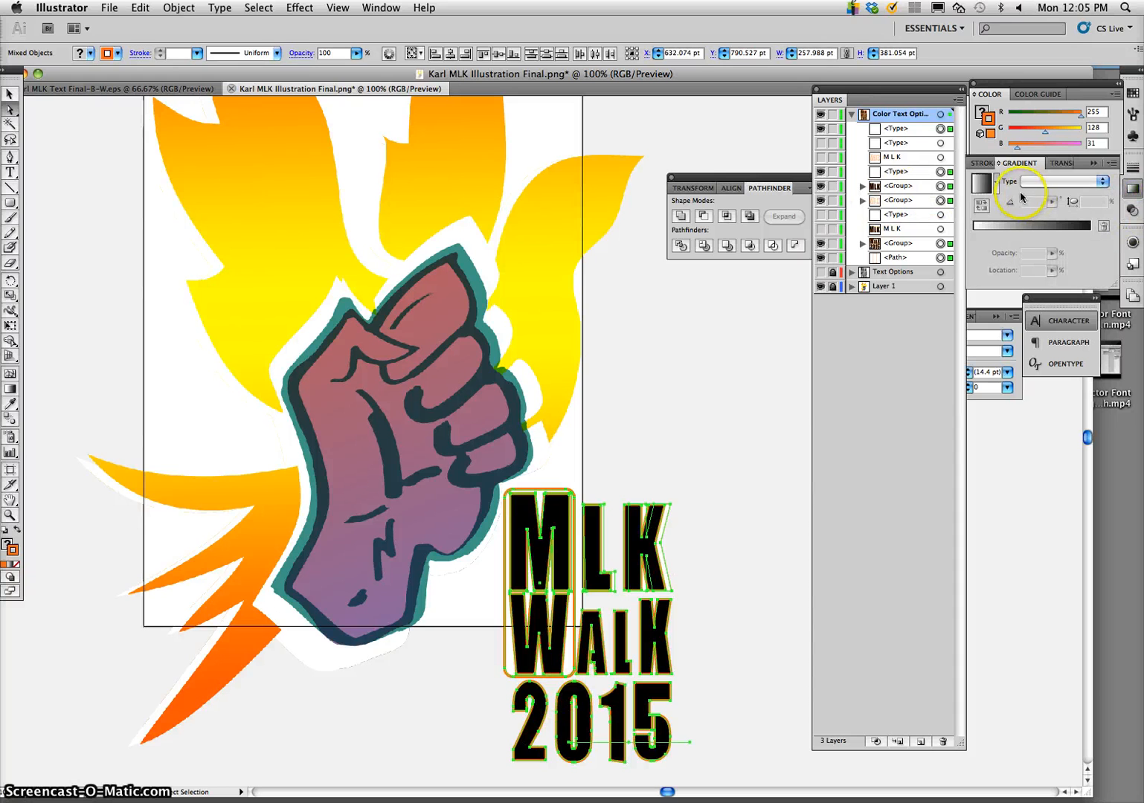
{"action": "left_click", "coordinate": [996, 187]}
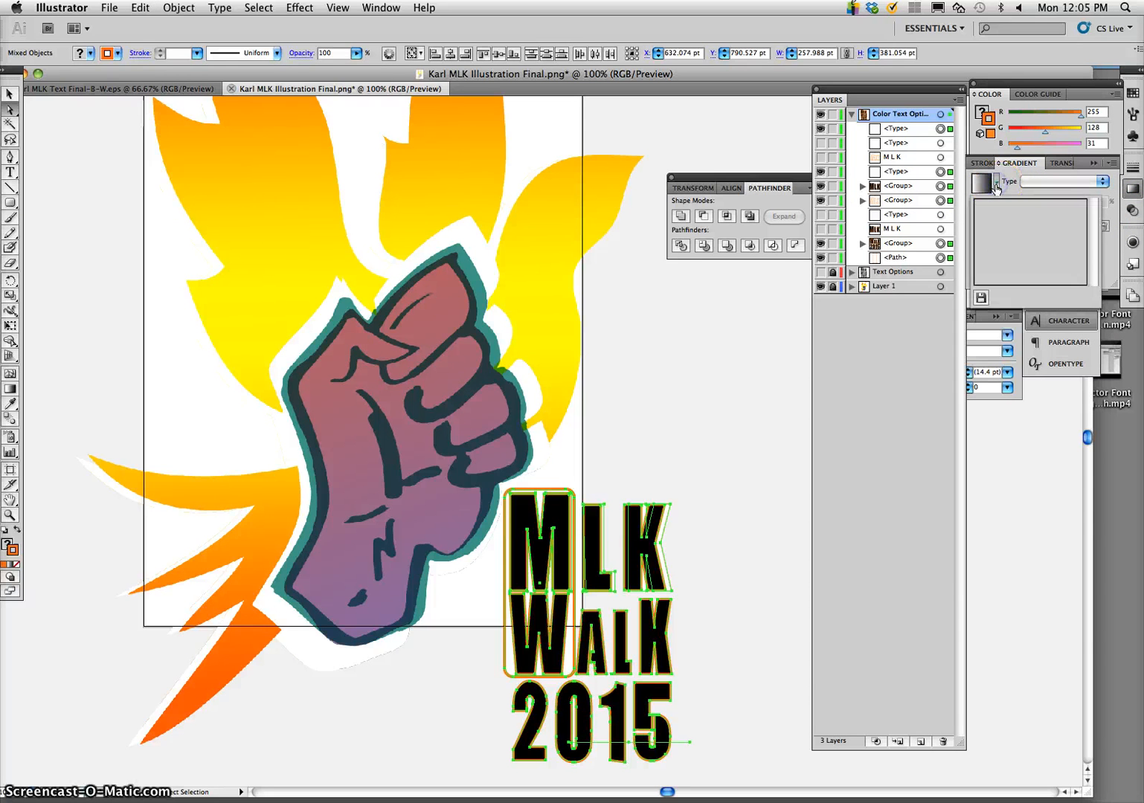
{"action": "left_click", "coordinate": [996, 188]}
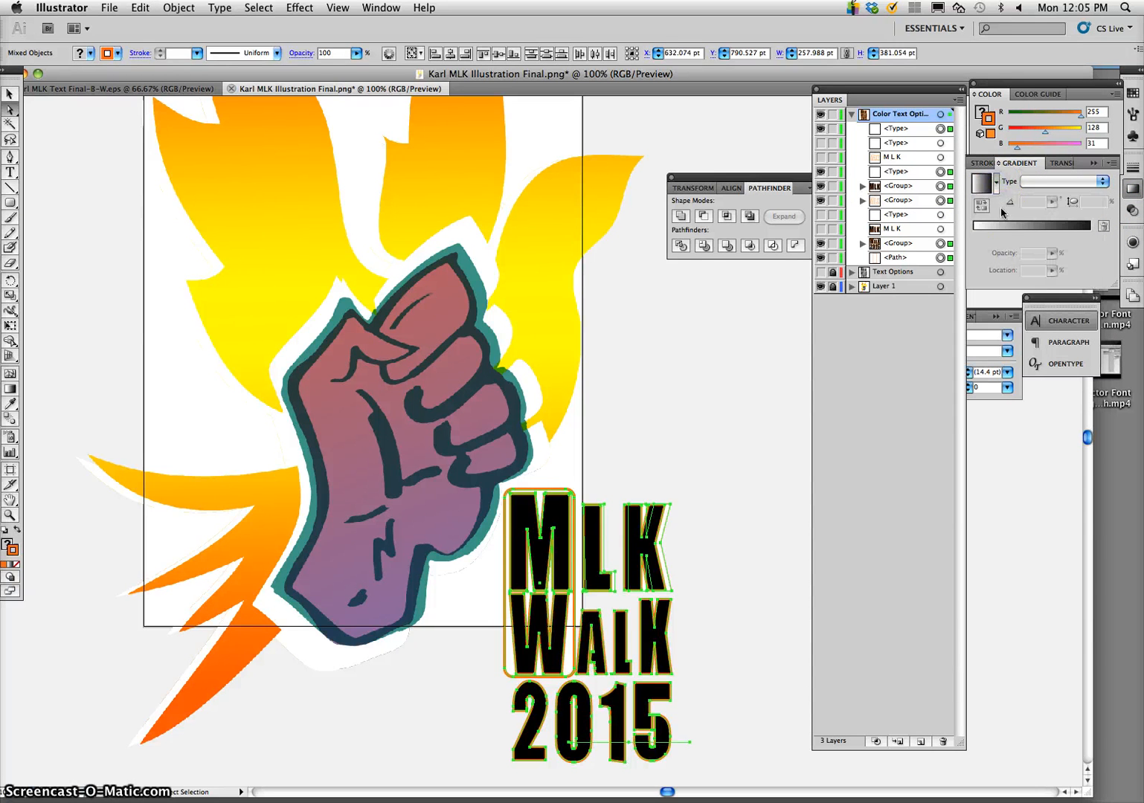
{"action": "left_click", "coordinate": [1040, 180]}
{"action": "left_click", "coordinate": [1037, 183]}
Change the lettering's stroke color to yellow (R 233, G 255, B 63)
{"action": "left_click", "coordinate": [988, 121]}
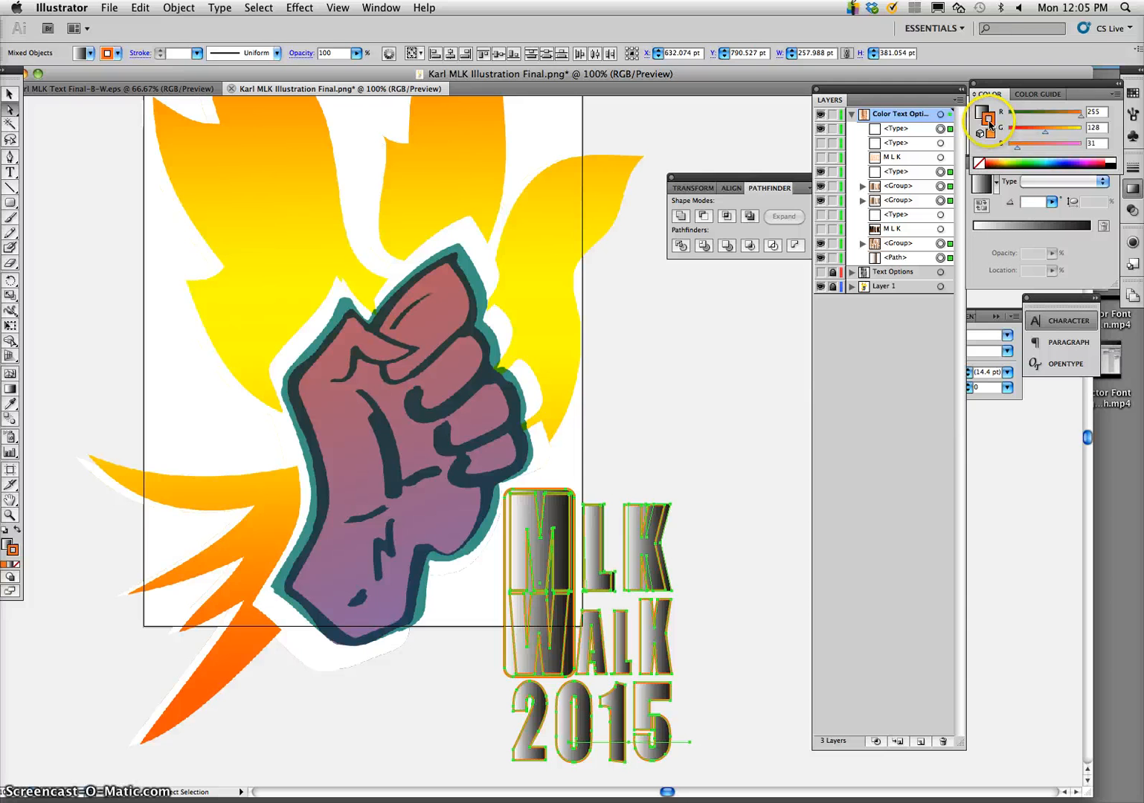
{"action": "left_click", "coordinate": [1017, 131]}
{"action": "left_click", "coordinate": [1009, 160]}
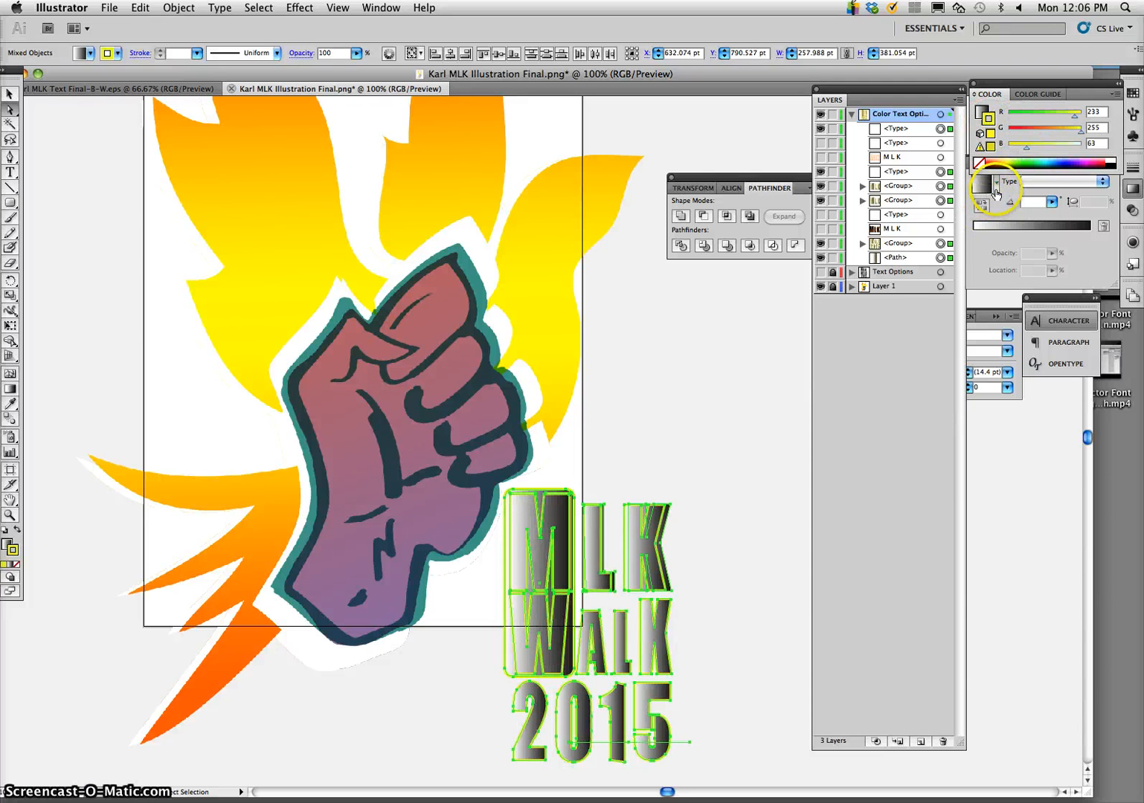
Try to recolor the selected lettering with the flames' yellow using the Eyedropper tool
{"action": "left_click", "coordinate": [995, 190]}
{"action": "left_click", "coordinate": [995, 189]}
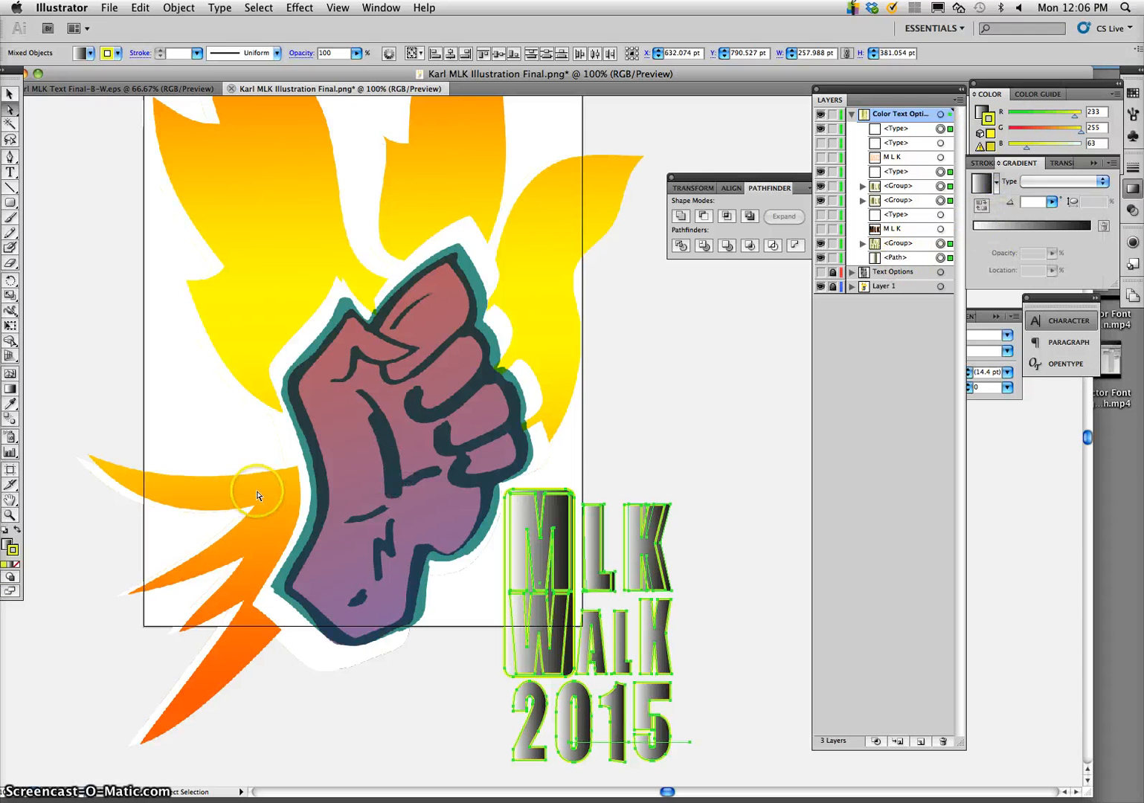
{"action": "left_click", "coordinate": [10, 405]}
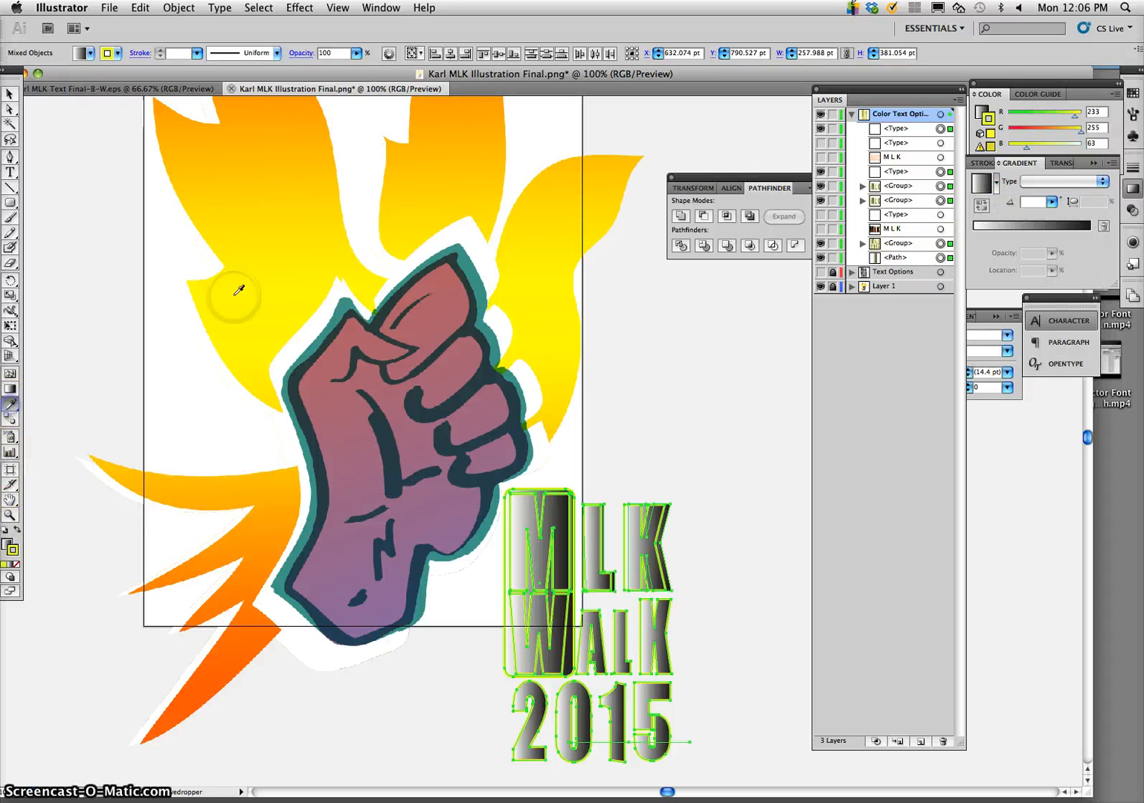
{"action": "left_click", "coordinate": [251, 278]}
{"action": "left_click", "coordinate": [989, 145]}
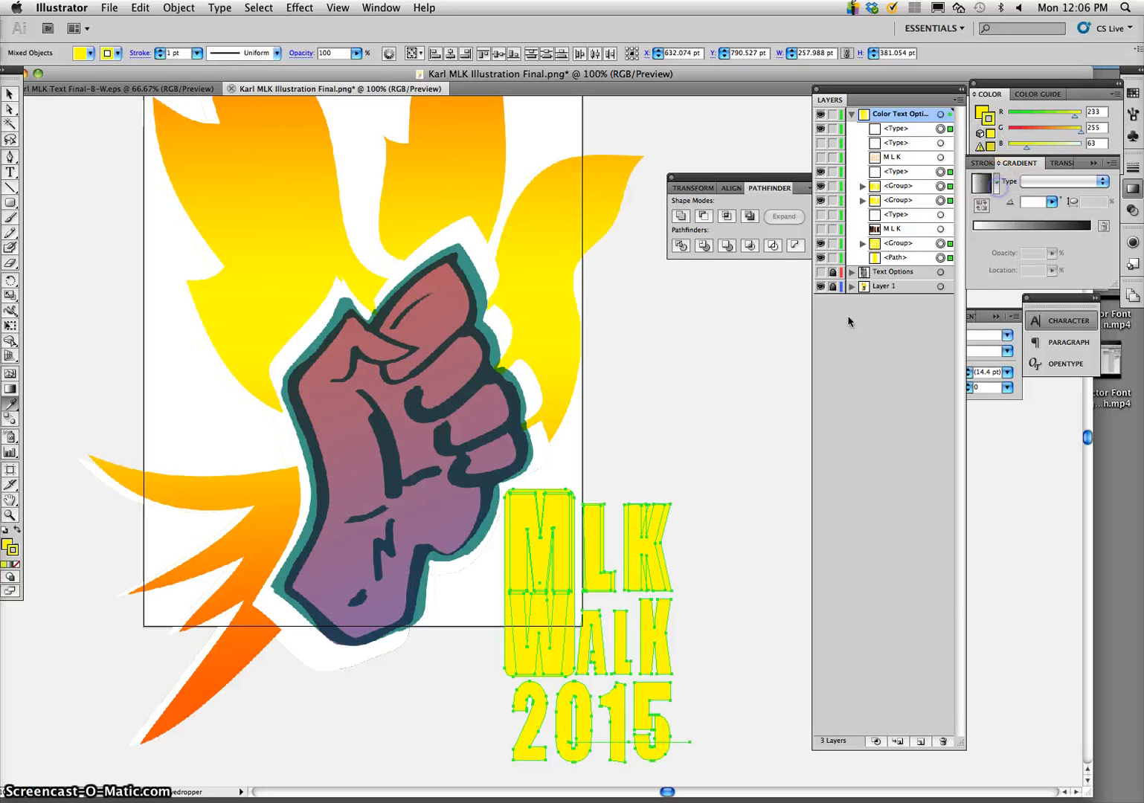
{"action": "left_click", "coordinate": [733, 411]}
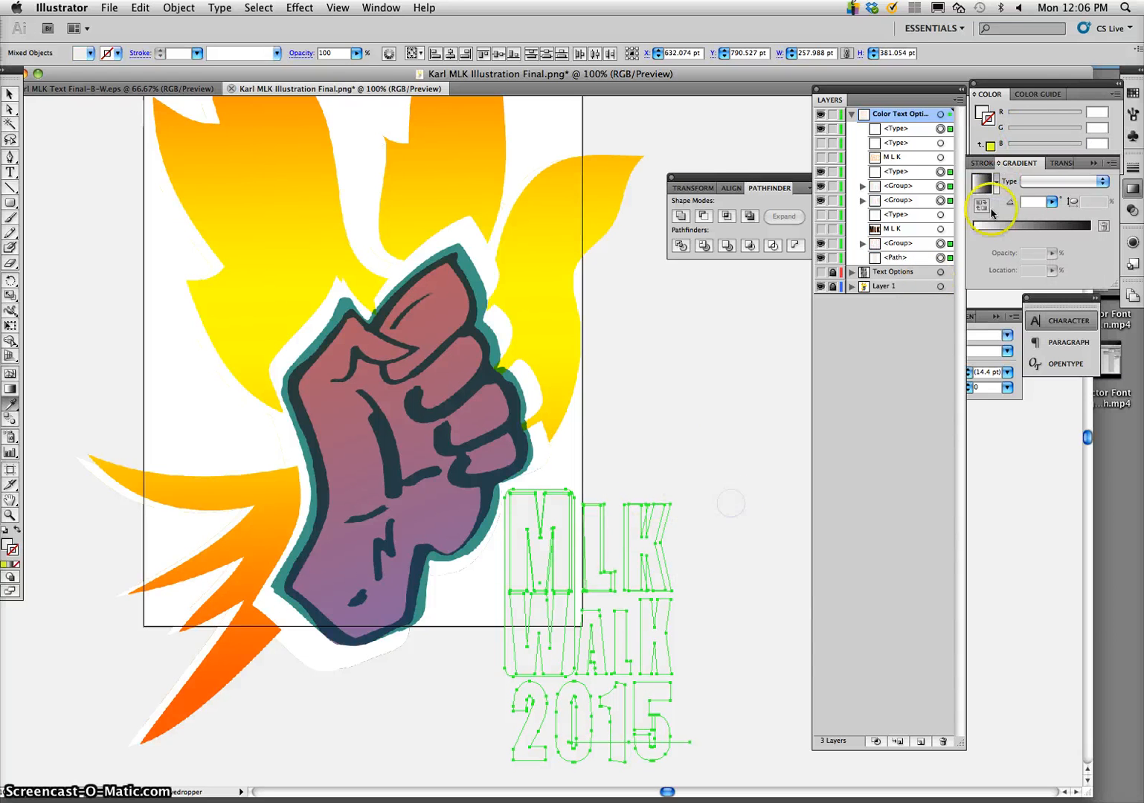
Fill the lettering with a linear white-to-black gradient at a 42° angle, reduce its opacity to 52% and deselect it
{"action": "left_click", "coordinate": [981, 183]}
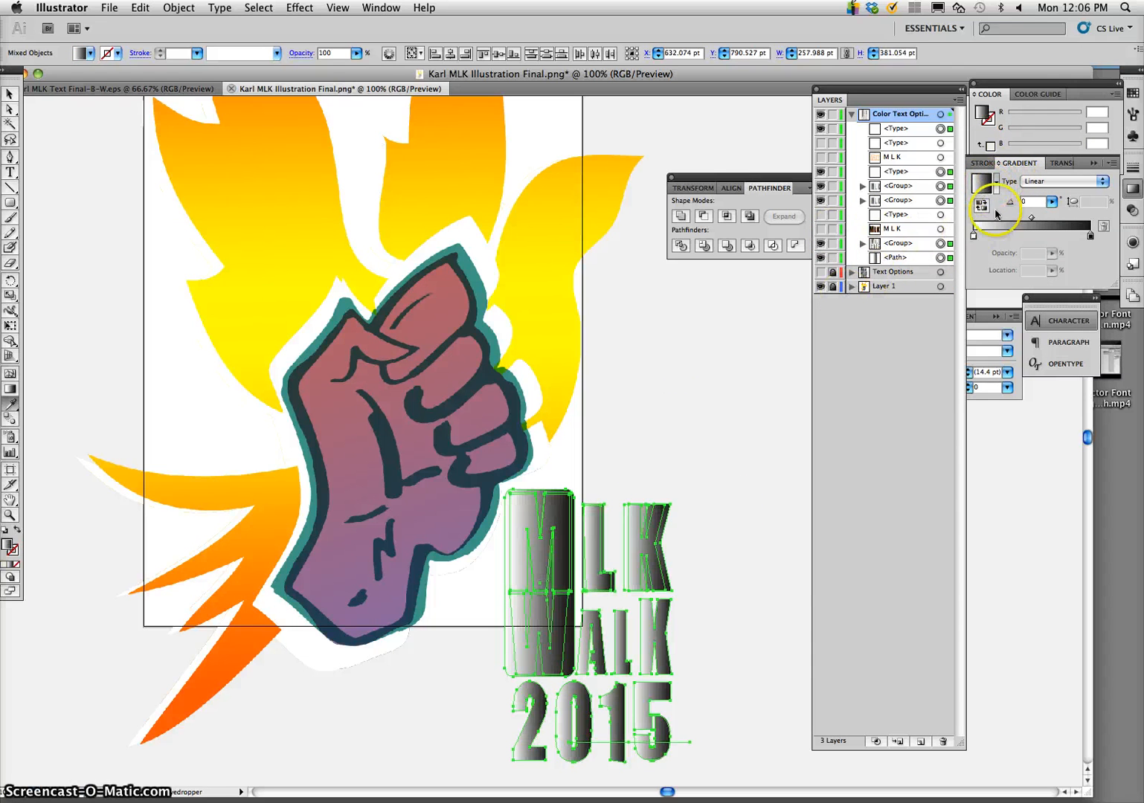
{"action": "left_click_drag", "start_coordinate": [1051, 206], "coordinate": [1022, 216]}
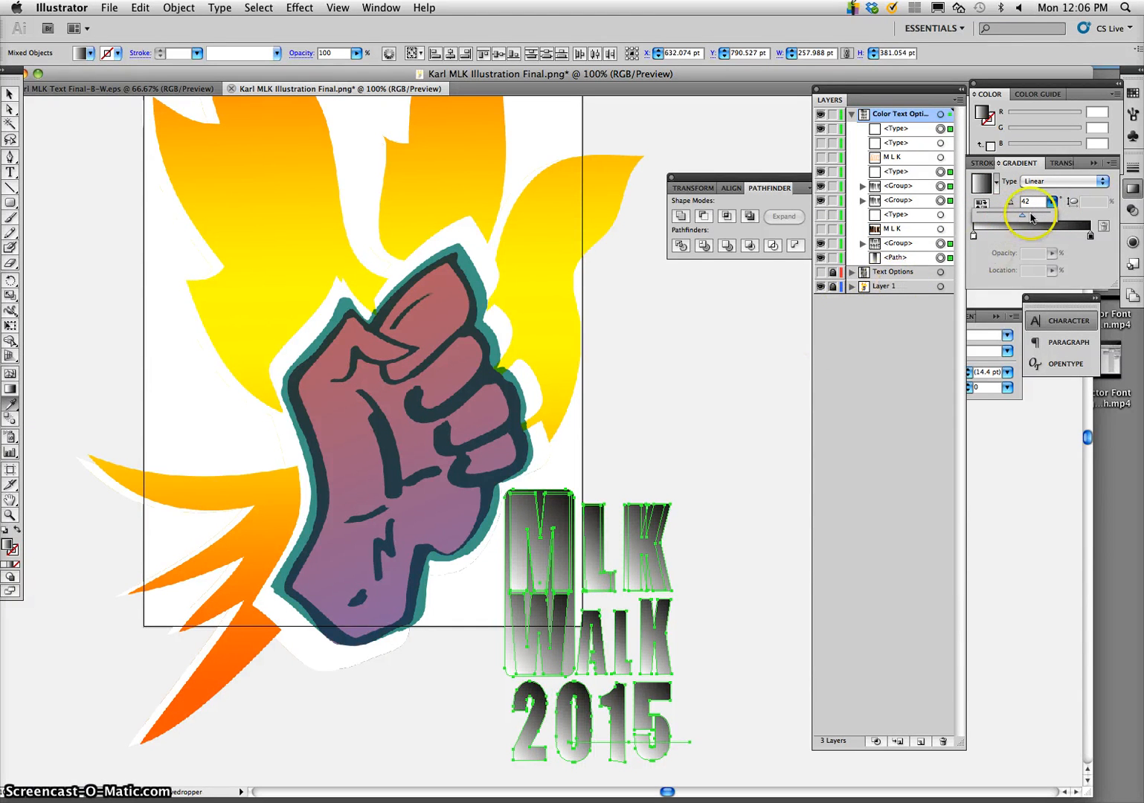
{"action": "left_click", "coordinate": [1061, 163]}
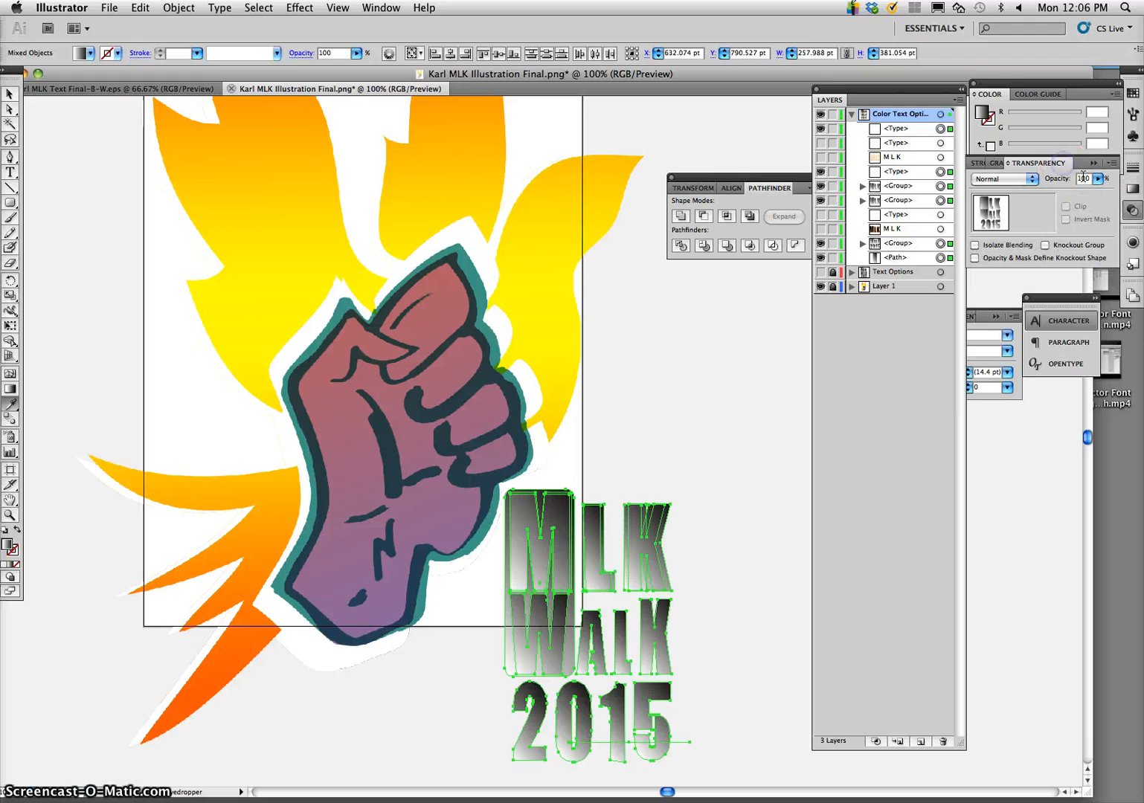
{"action": "left_click", "coordinate": [1096, 178]}
{"action": "left_click_drag", "start_coordinate": [1080, 194], "coordinate": [1061, 196]}
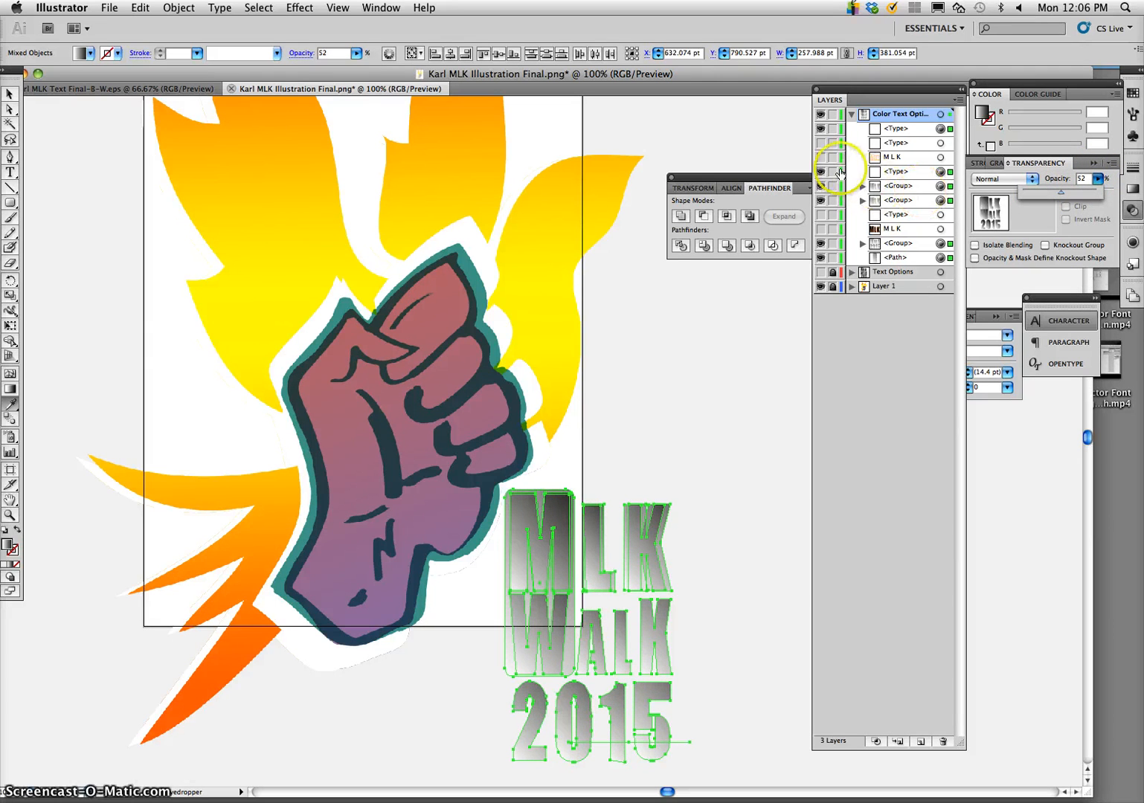
{"action": "left_click", "coordinate": [13, 111]}
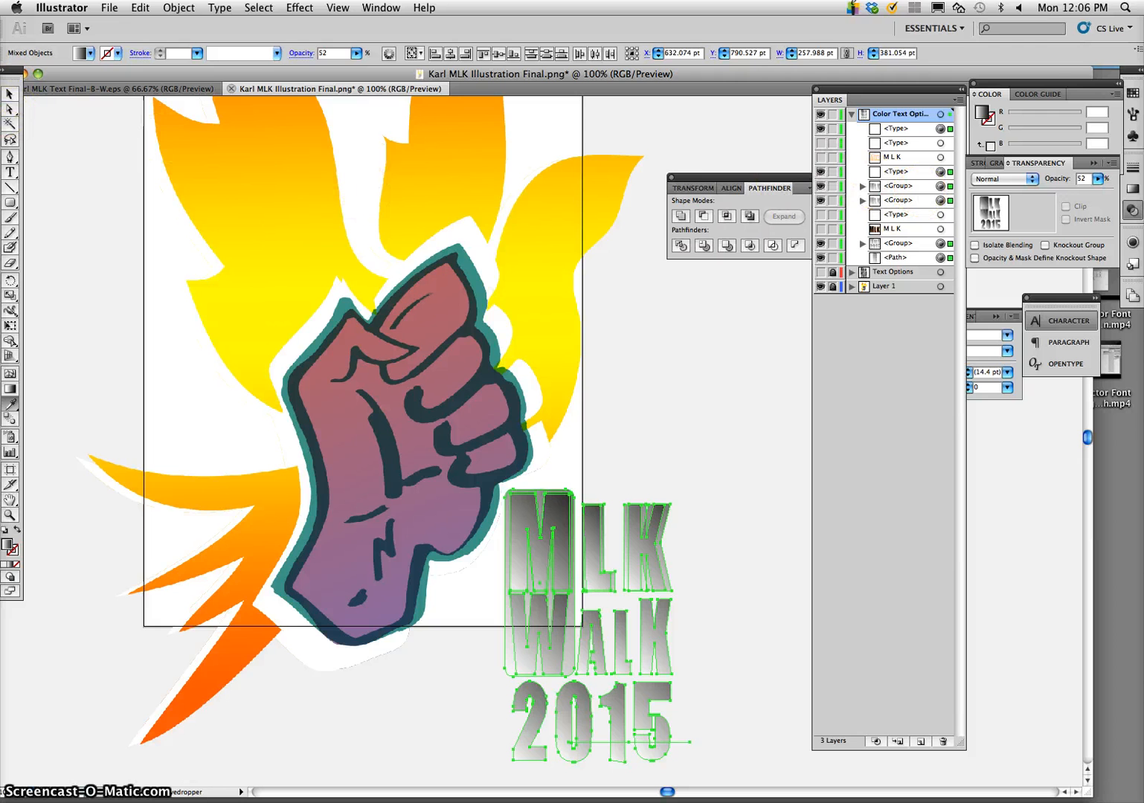
{"action": "left_click", "coordinate": [629, 293]}
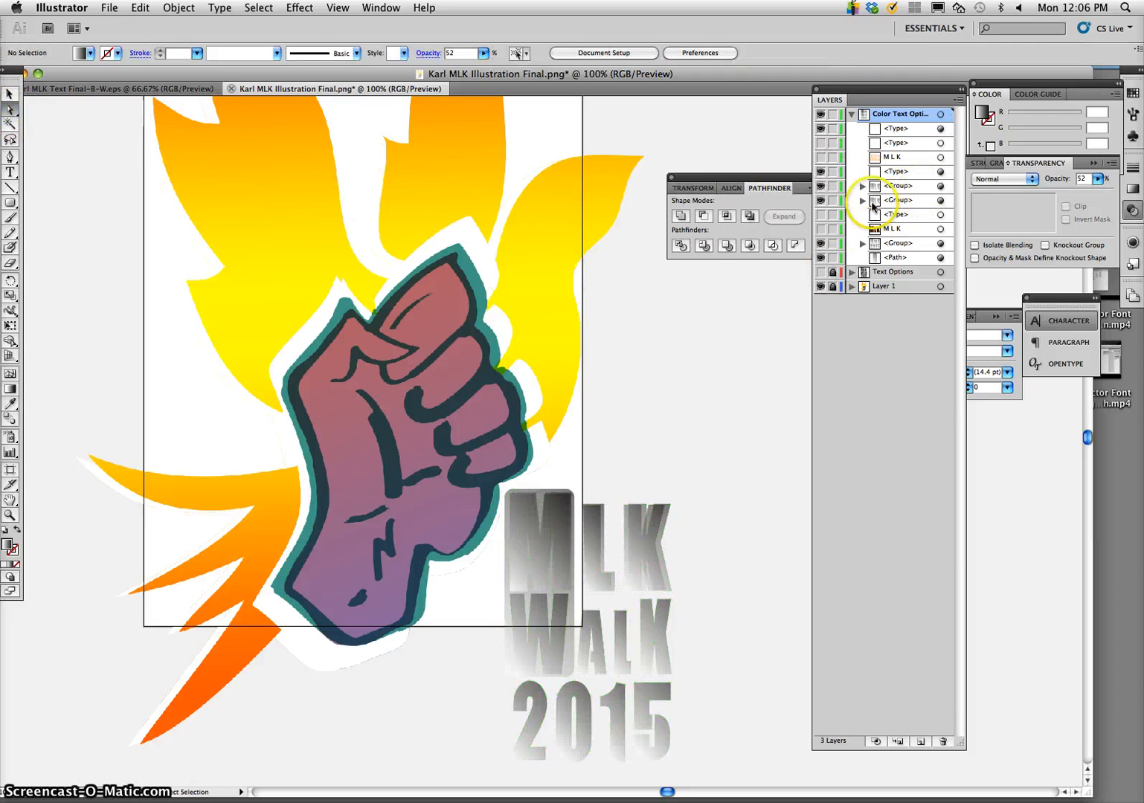
Show the hidden type objects and the black MLK lettering in the Color Text Options layer, keeping the white MLK lettering hidden
{"action": "left_click", "coordinate": [820, 157]}
{"action": "left_click", "coordinate": [821, 157]}
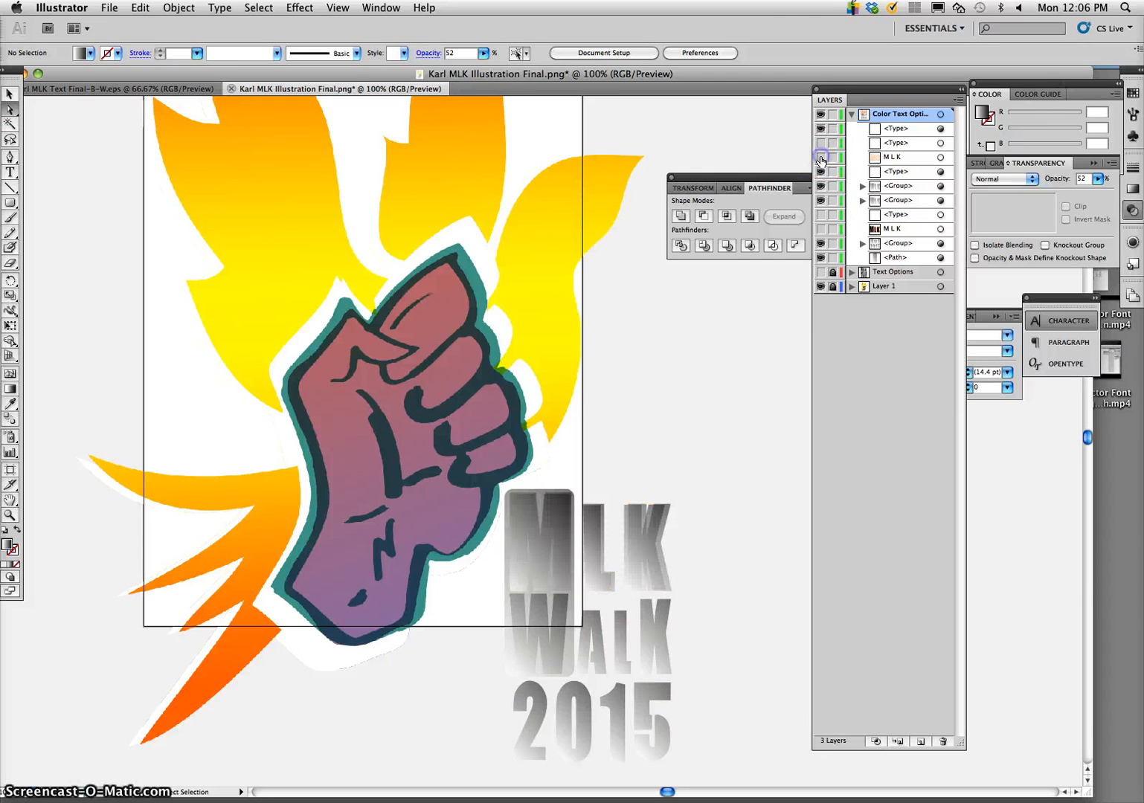
{"action": "left_click", "coordinate": [821, 157]}
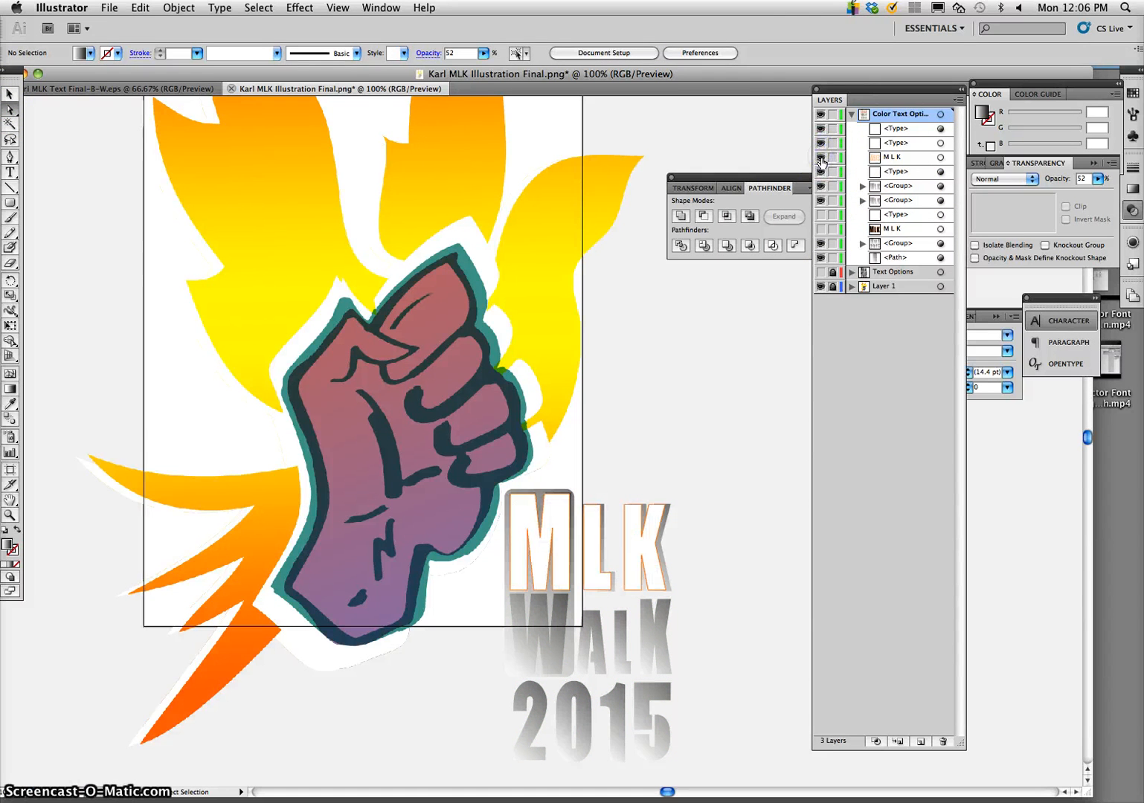
{"action": "left_click", "coordinate": [821, 157]}
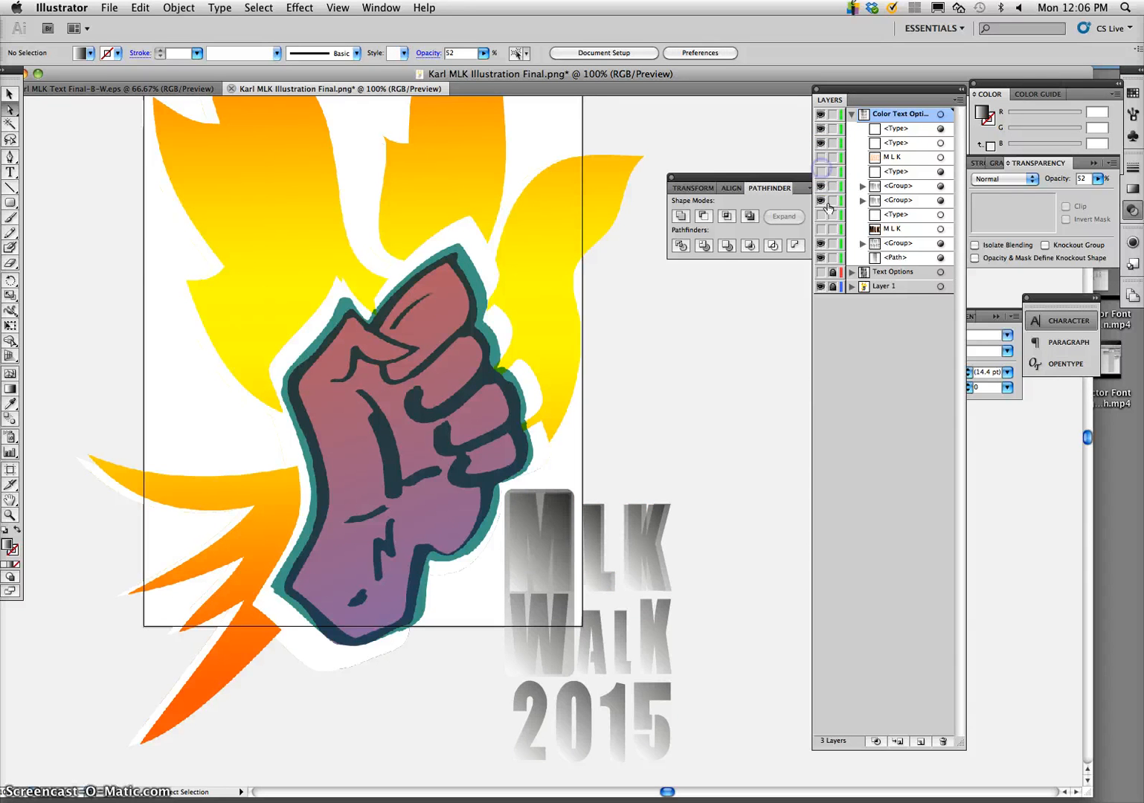
{"action": "left_click", "coordinate": [821, 228]}
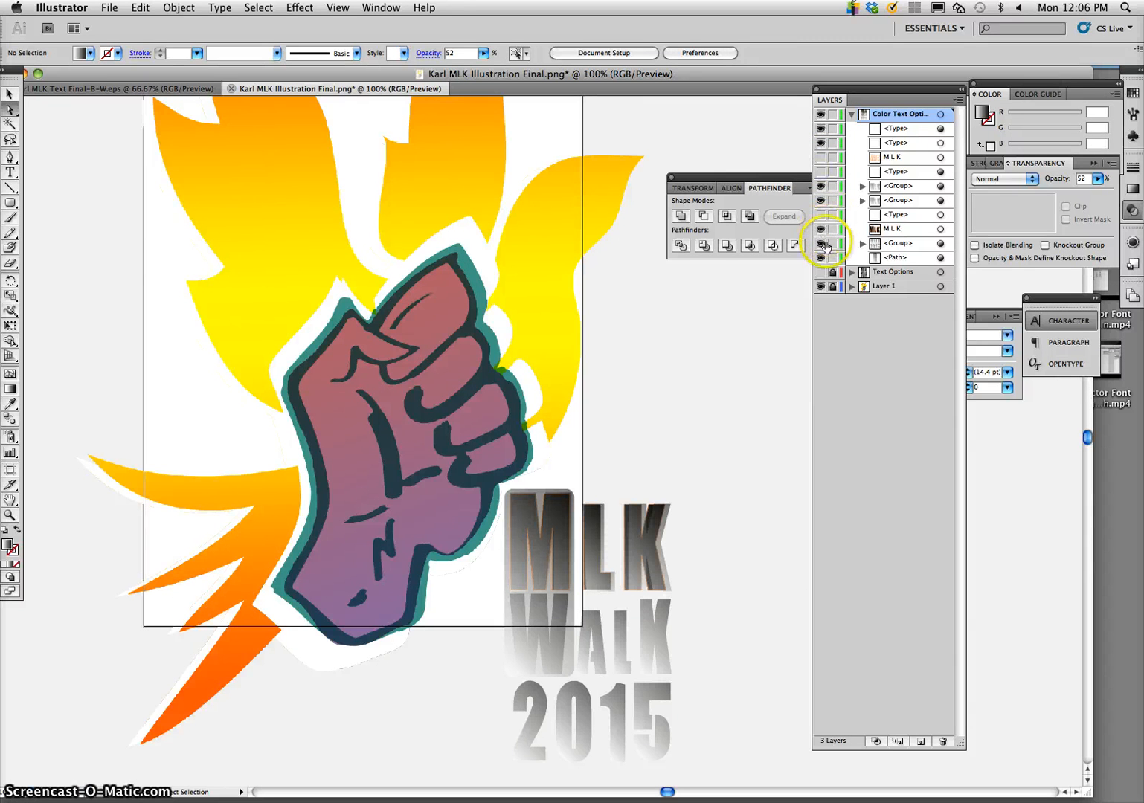
{"action": "left_click", "coordinate": [821, 157]}
{"action": "left_click", "coordinate": [821, 157]}
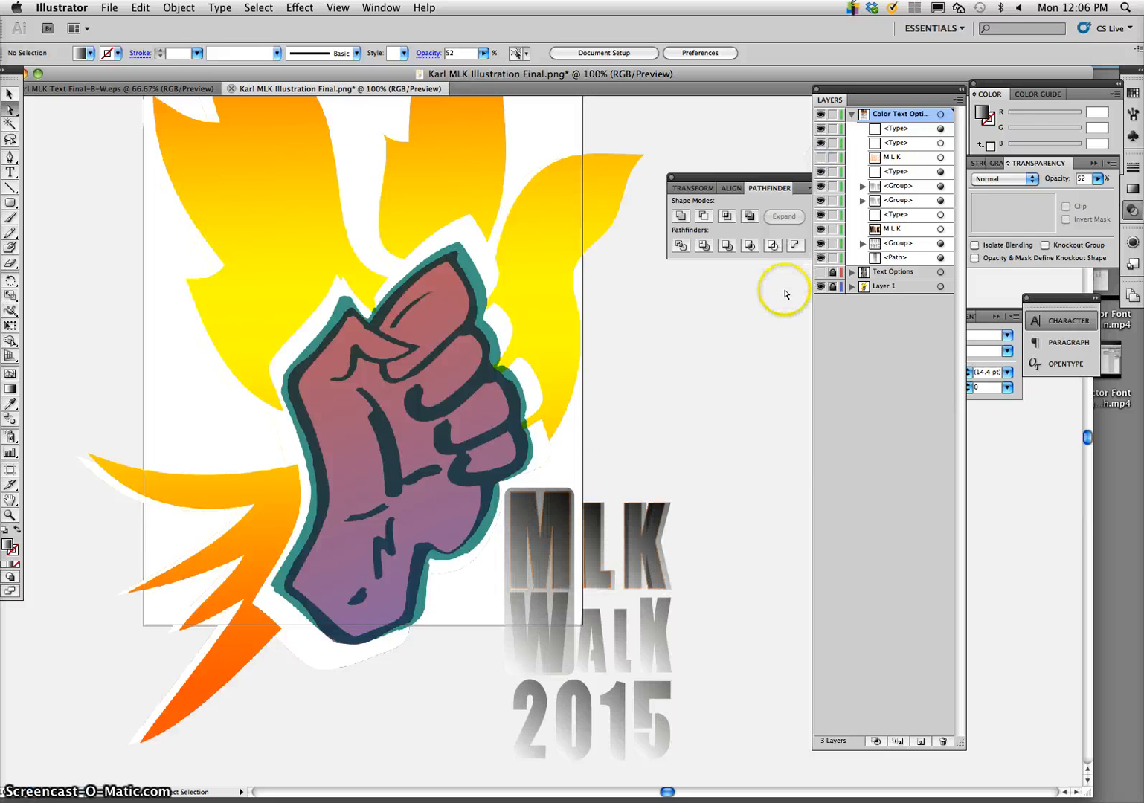
Examine the MLK lettering at 200% with the white MLK object shown and hidden
{"action": "scroll", "coordinate": [760, 390], "scroll_direction": "down", "scroll_amount": 4}
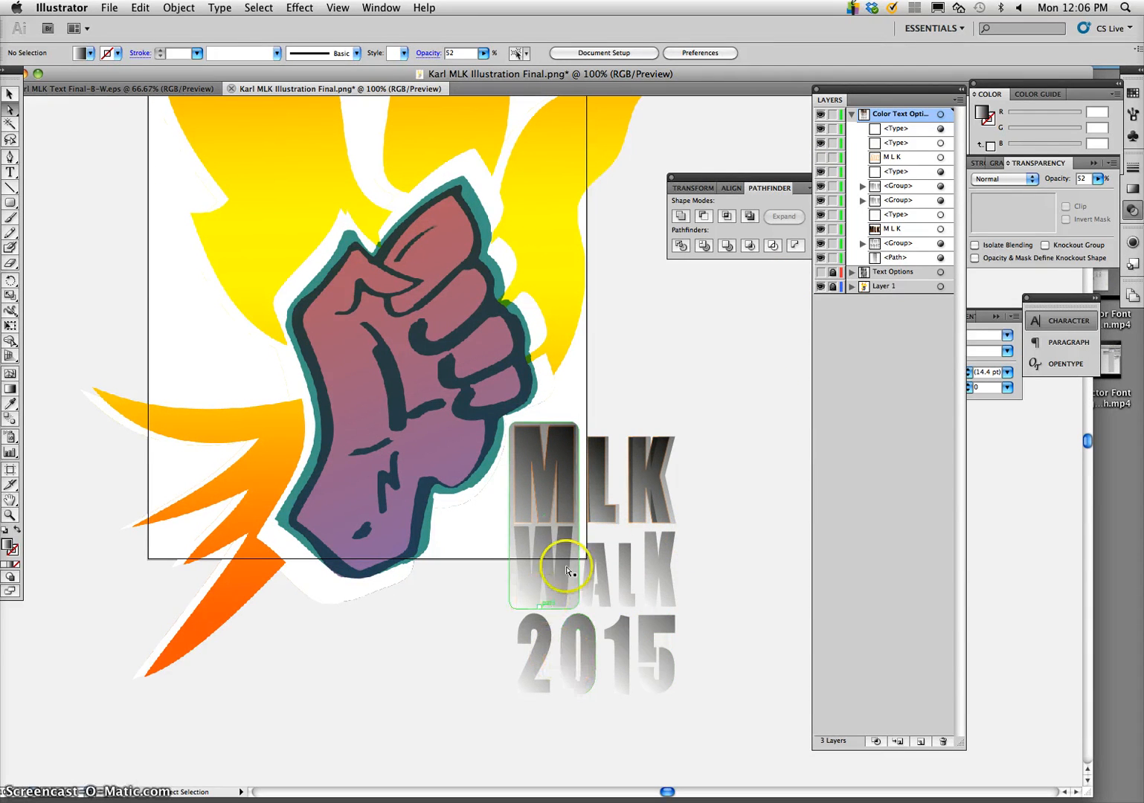
{"action": "scroll", "coordinate": [741, 393], "scroll_direction": "down", "scroll_amount": 1}
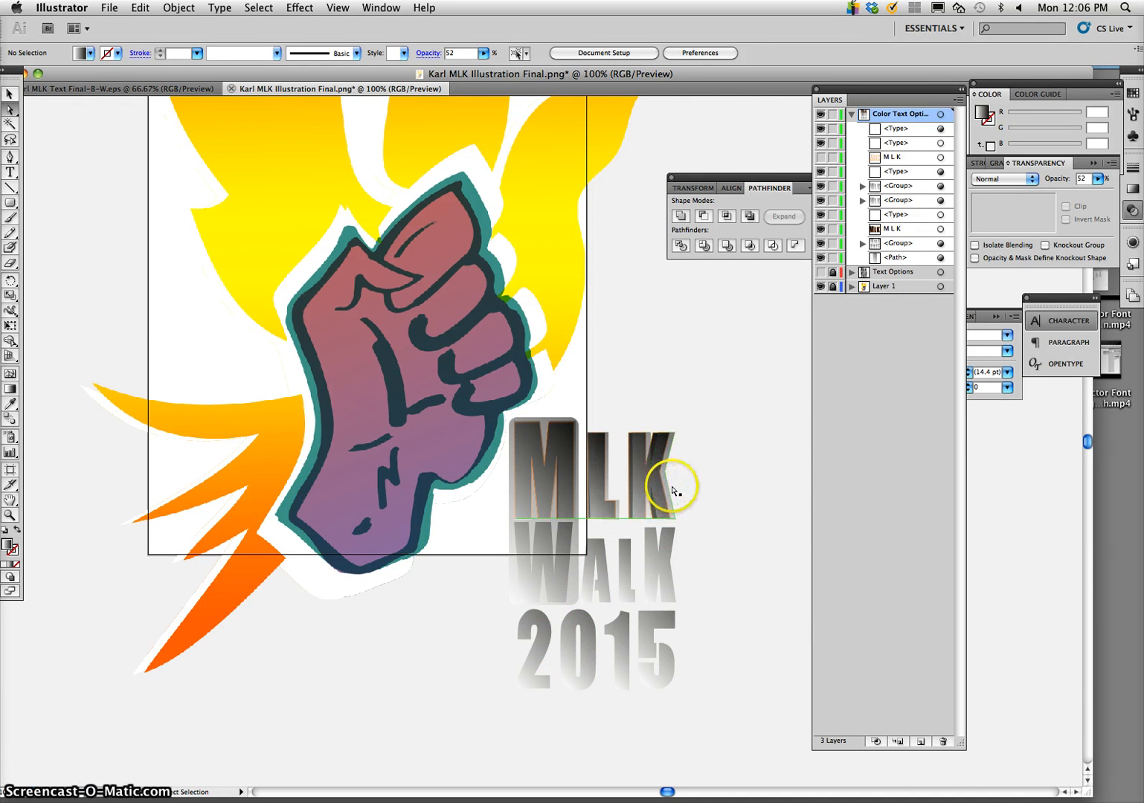
{"action": "key", "text": "super+equal"}
{"action": "key", "text": "super+equal"}
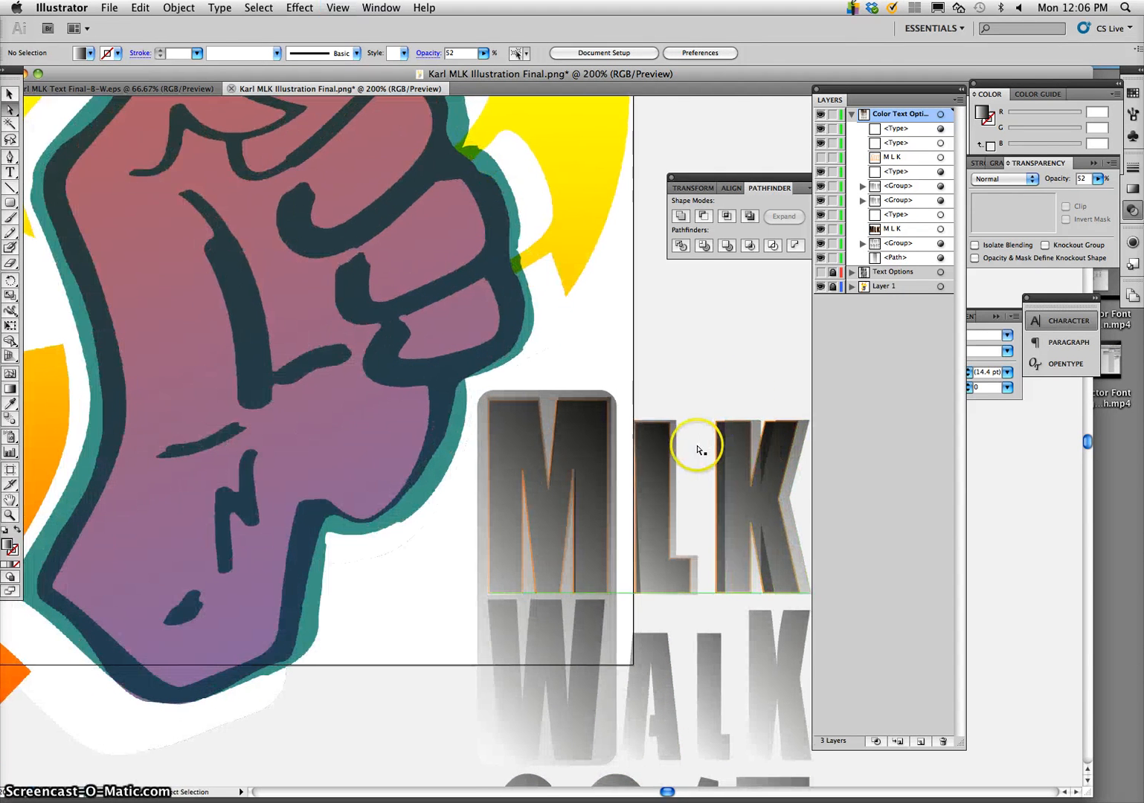
{"action": "scroll", "coordinate": [710, 444], "scroll_direction": "right", "scroll_amount": 2}
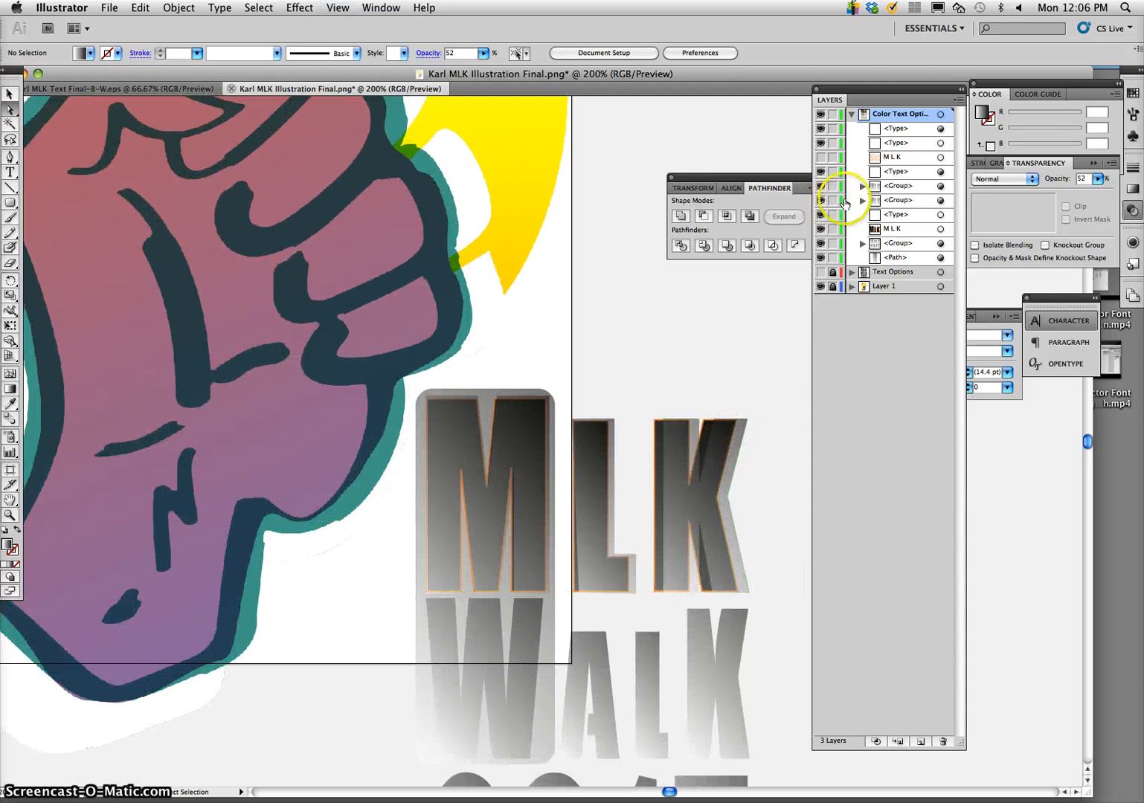
{"action": "left_click", "coordinate": [821, 158]}
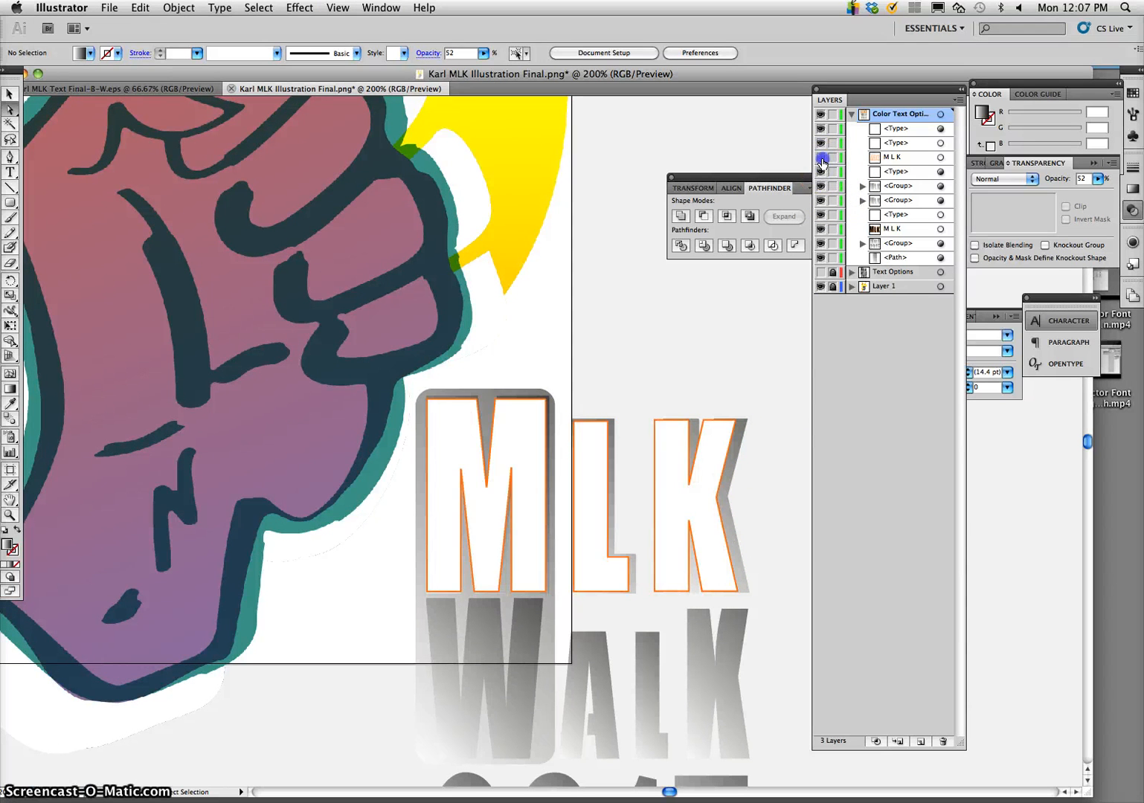
{"action": "left_click", "coordinate": [821, 157]}
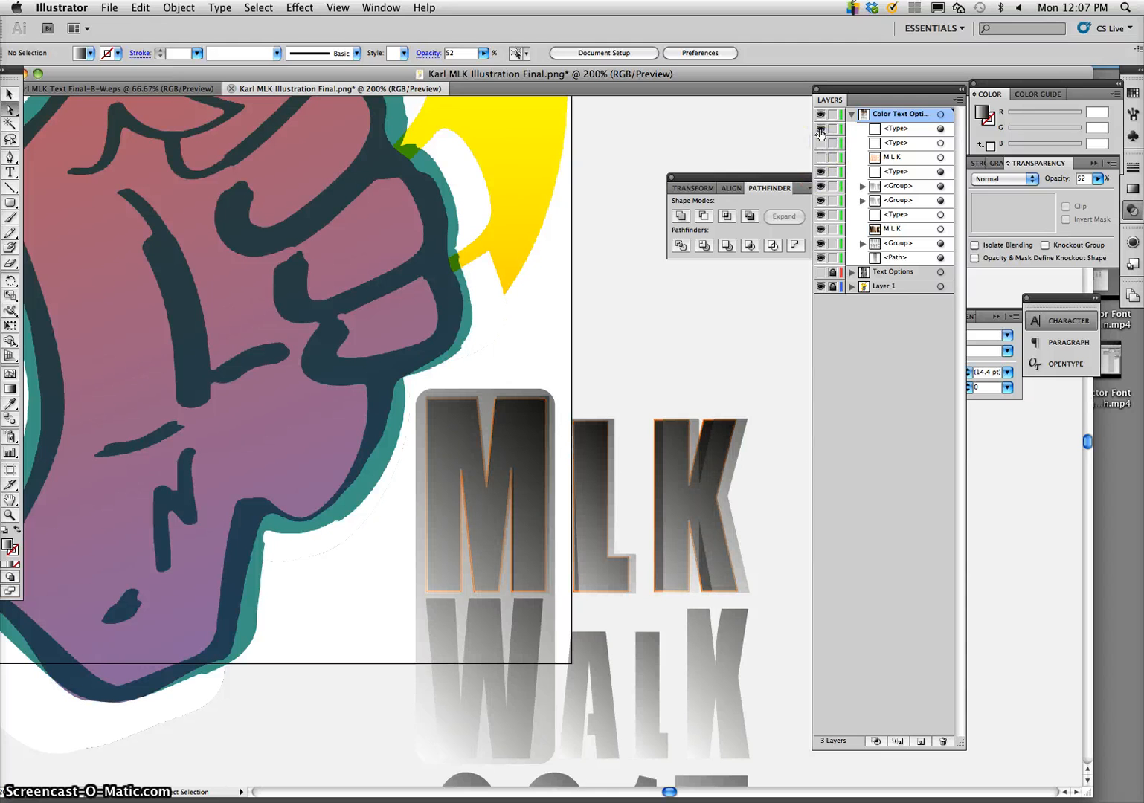
Toggle the visibility of the type objects and groups one at a time to identify which letters each one contains
{"action": "left_click", "coordinate": [821, 129]}
{"action": "left_click", "coordinate": [821, 143]}
{"action": "left_click", "coordinate": [821, 188]}
{"action": "left_click", "coordinate": [821, 201]}
{"action": "left_click", "coordinate": [821, 201]}
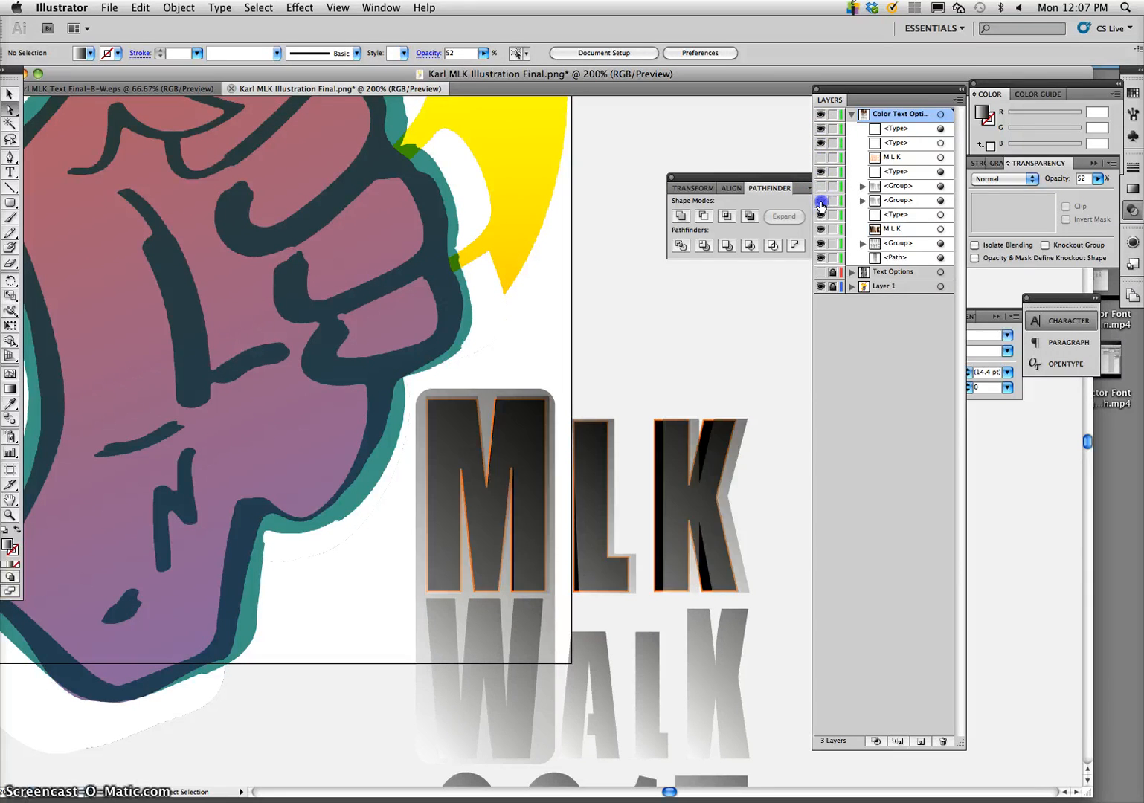
{"action": "left_click", "coordinate": [821, 201]}
{"action": "left_click", "coordinate": [821, 201]}
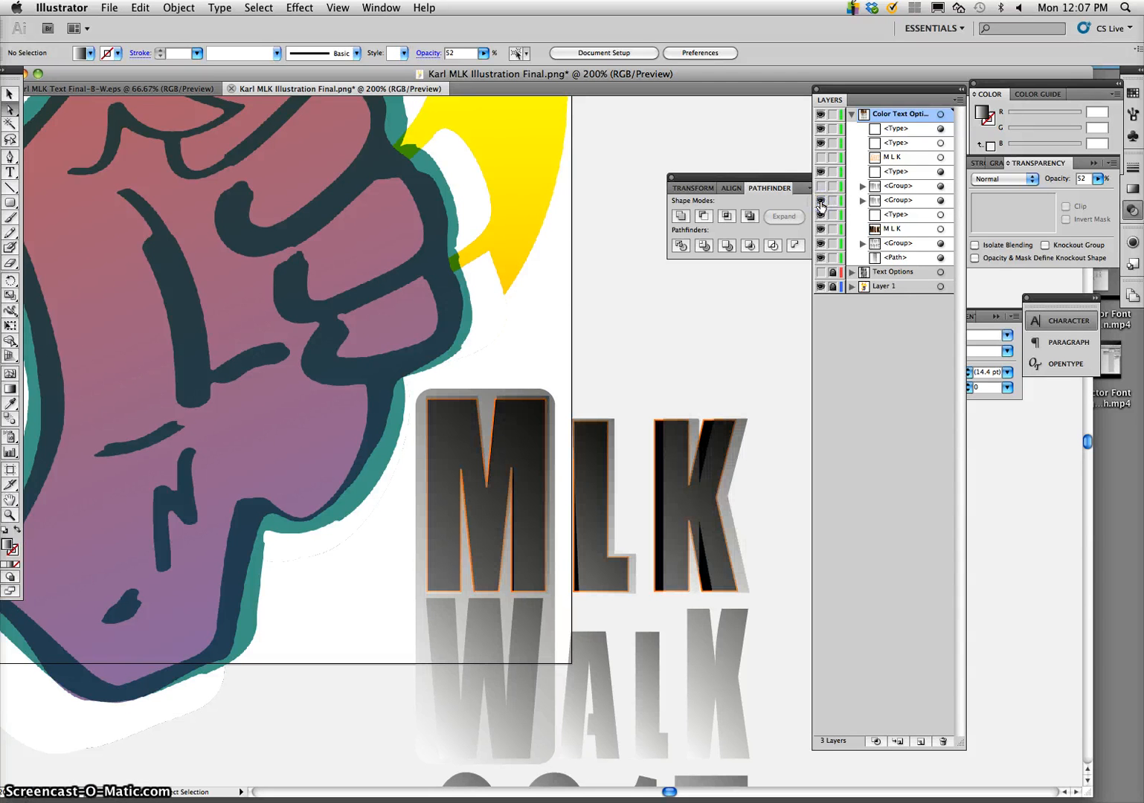
{"action": "left_click", "coordinate": [821, 188]}
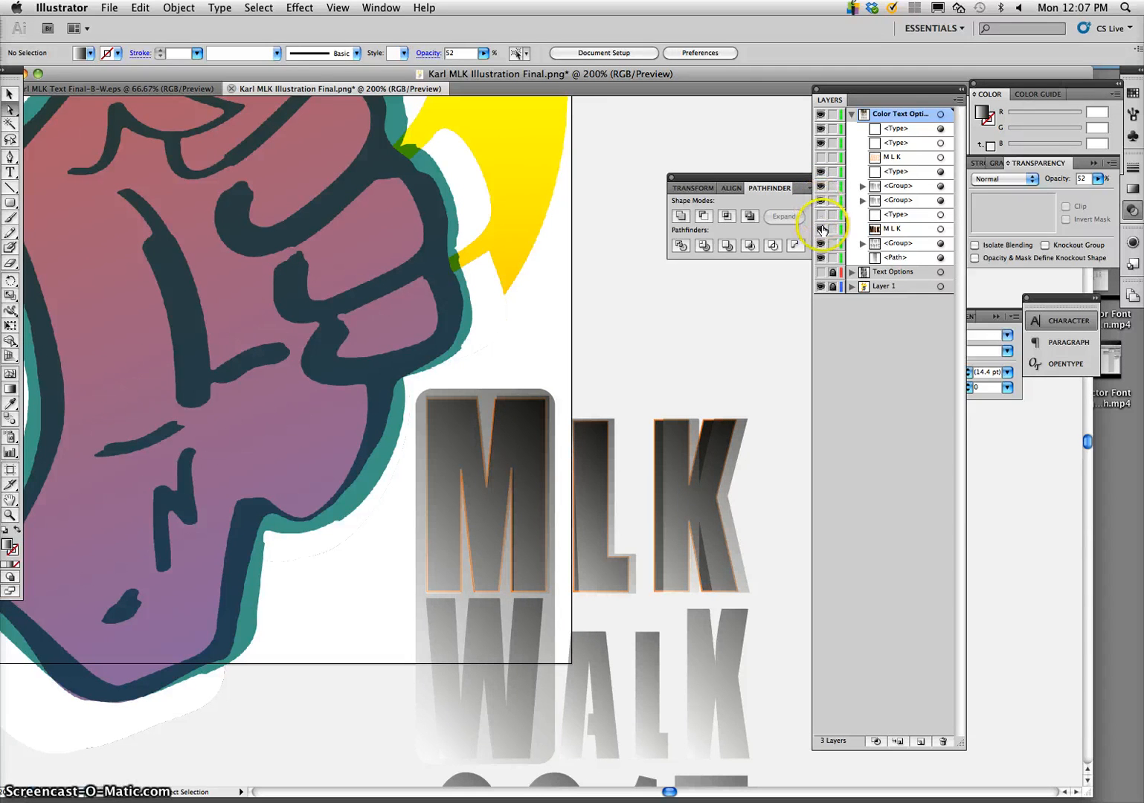
Move the black MLK lettering up the stacking order to directly beneath the topmost type object
{"action": "left_click", "coordinate": [822, 229]}
{"action": "left_click", "coordinate": [821, 230]}
{"action": "left_click_drag", "start_coordinate": [885, 231], "coordinate": [889, 130]}
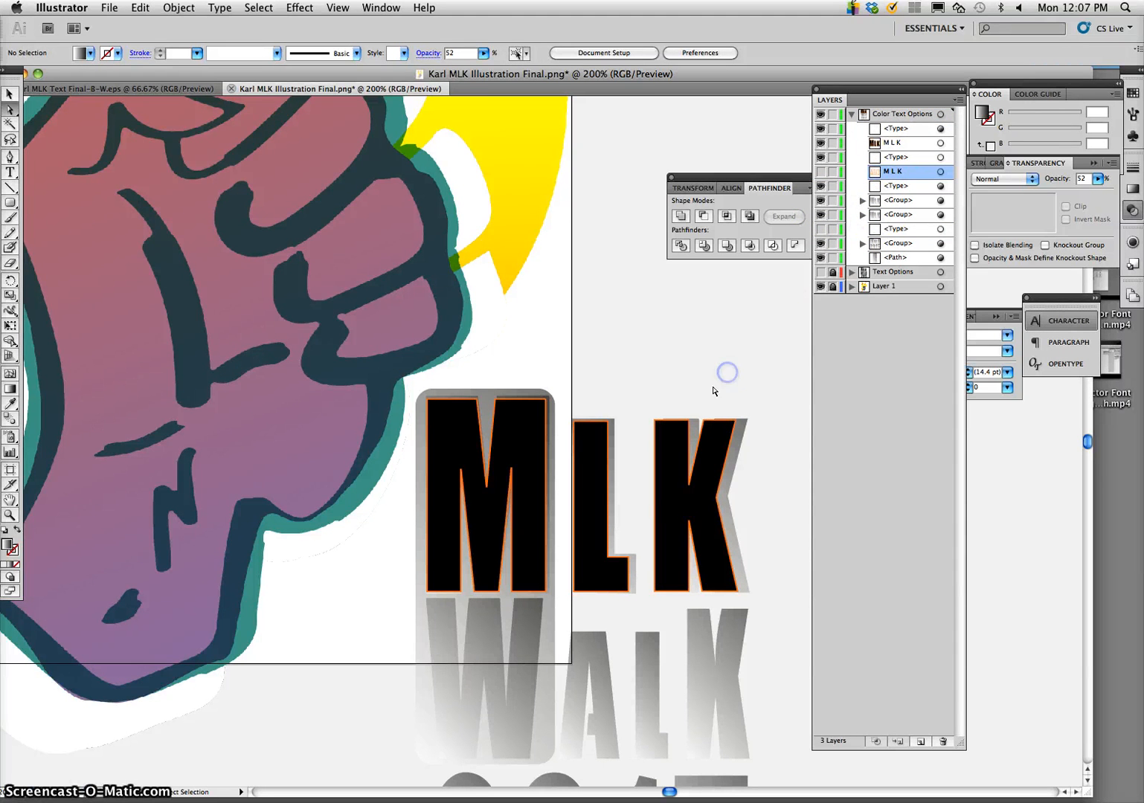
Expand the three lettering groups in the Color Text Options layer and select the whole WALK 2015 group
{"action": "scroll", "coordinate": [712, 391], "scroll_direction": "down", "scroll_amount": 5}
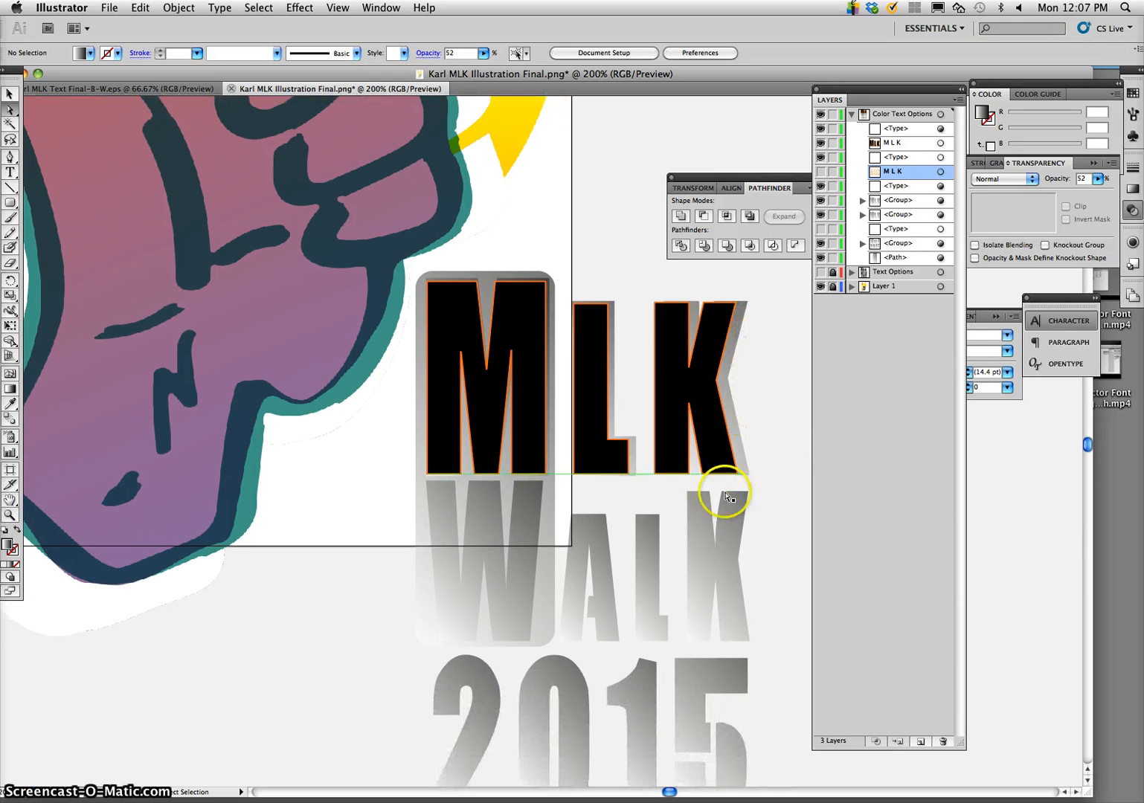
{"action": "left_click", "coordinate": [702, 524]}
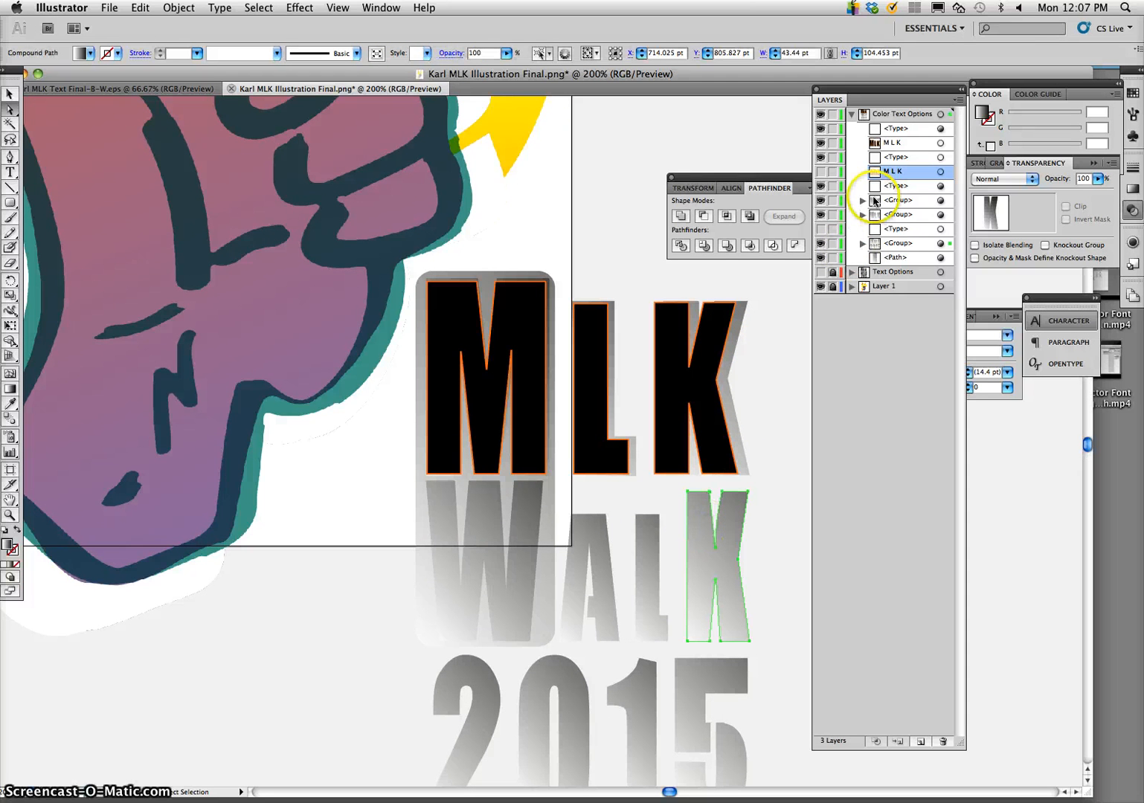
{"action": "left_click", "coordinate": [861, 244]}
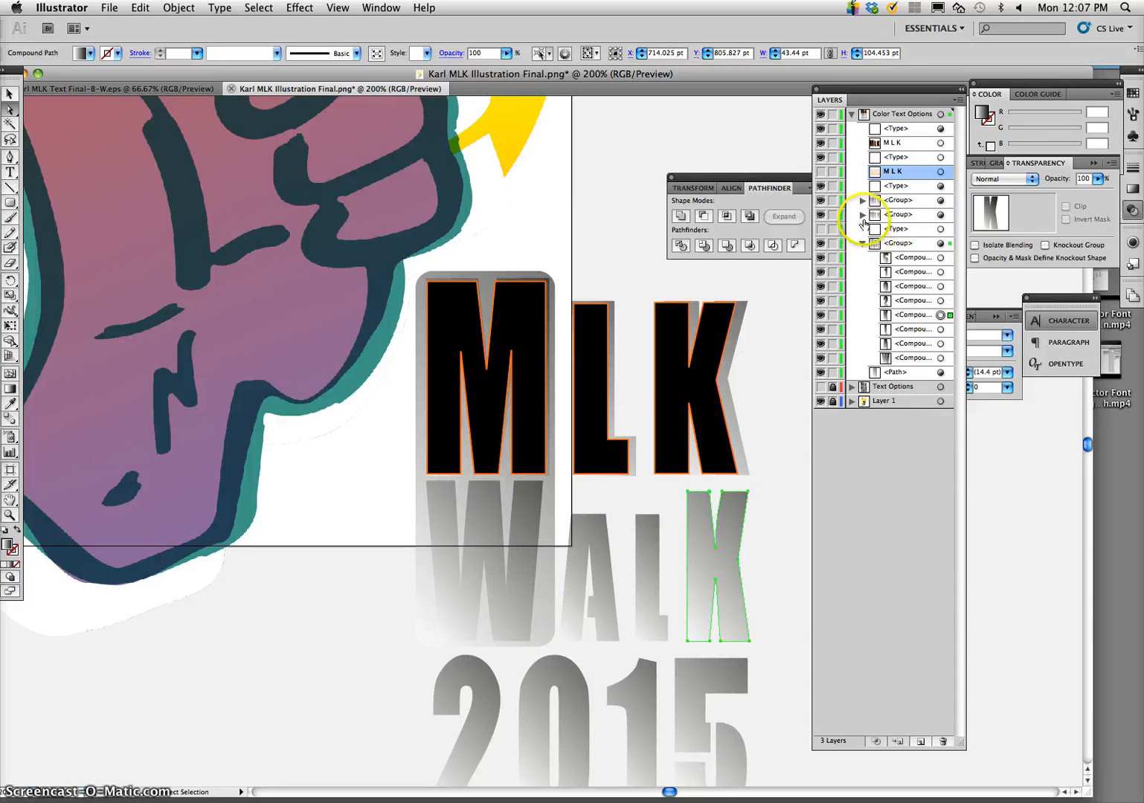
{"action": "left_click", "coordinate": [862, 215]}
{"action": "left_click", "coordinate": [862, 201]}
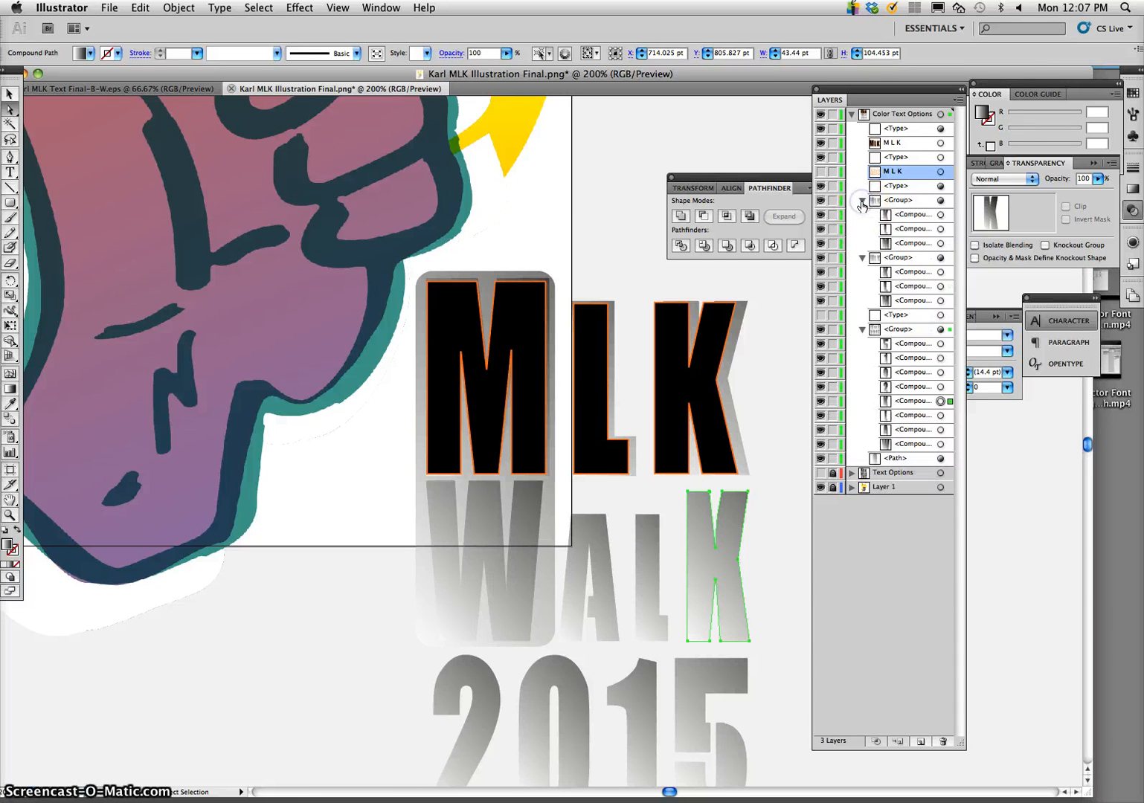
{"action": "left_click", "coordinate": [861, 330]}
{"action": "left_click", "coordinate": [861, 330]}
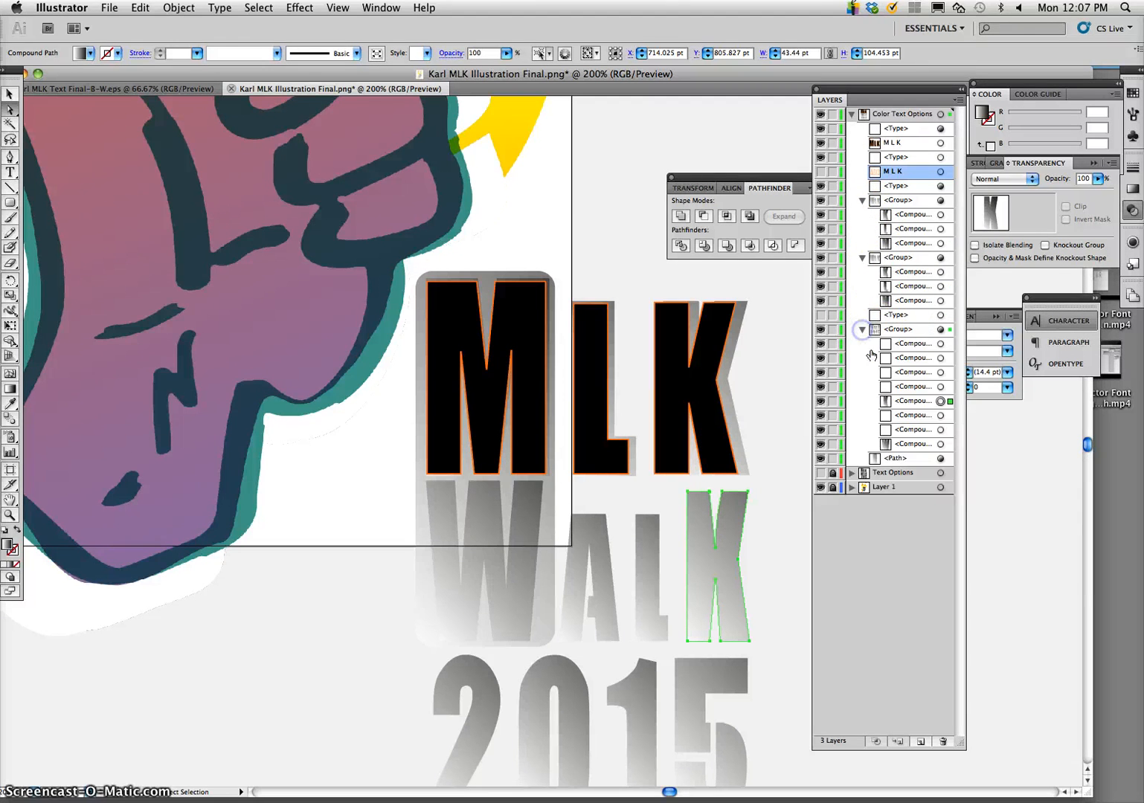
{"action": "left_click", "coordinate": [940, 331]}
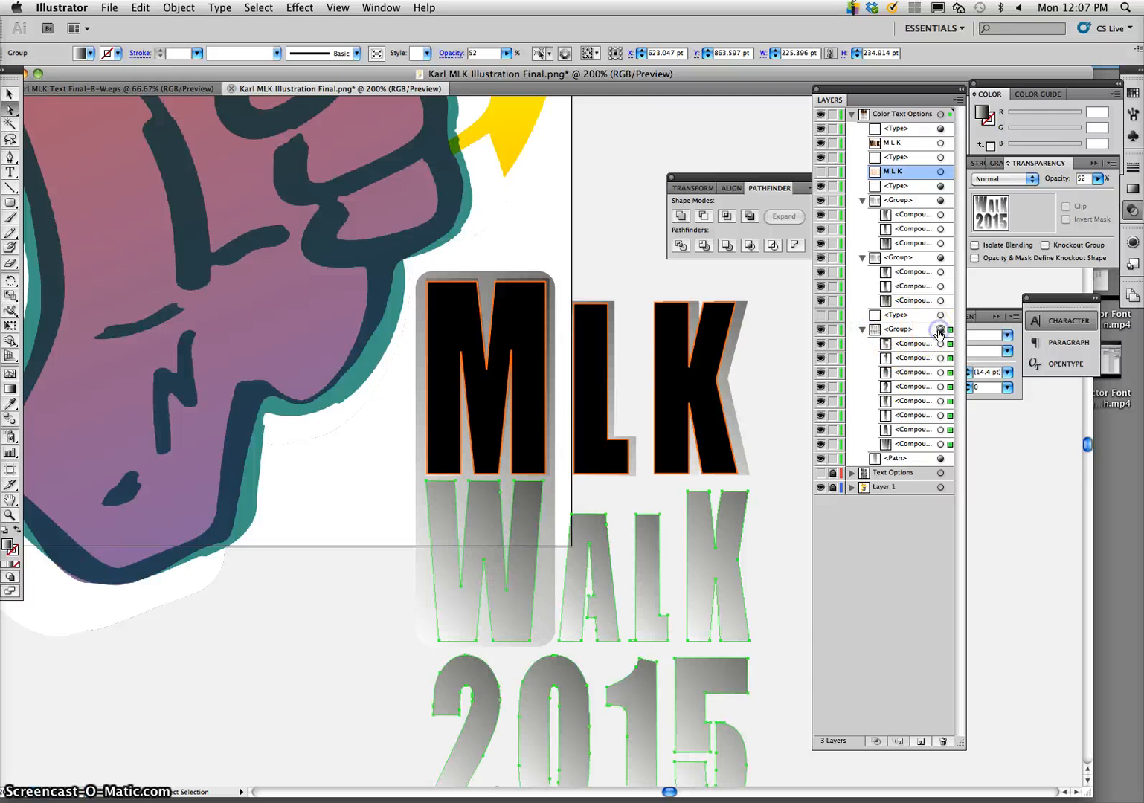
Try to color the WALK 2015 group black (000000) with the Color Picker
{"action": "double_click", "coordinate": [11, 548]}
{"action": "left_click", "coordinate": [401, 321]}
{"action": "left_click", "coordinate": [473, 419]}
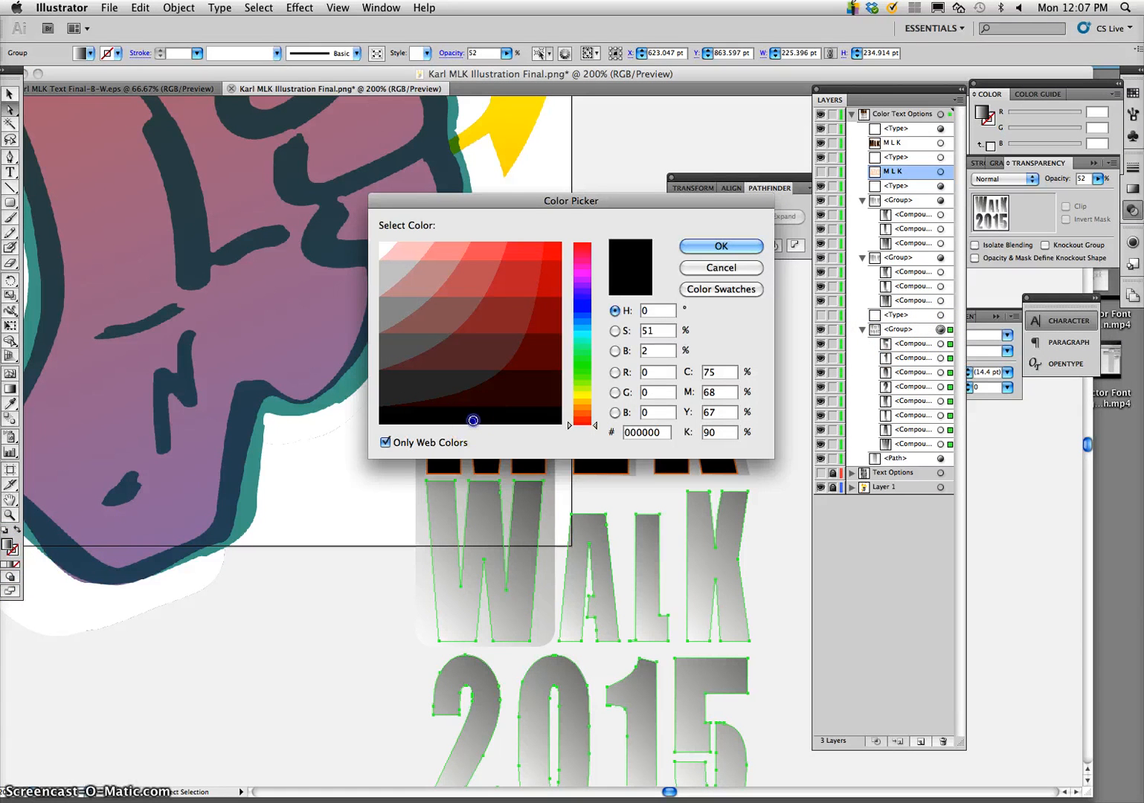
{"action": "left_click", "coordinate": [692, 248]}
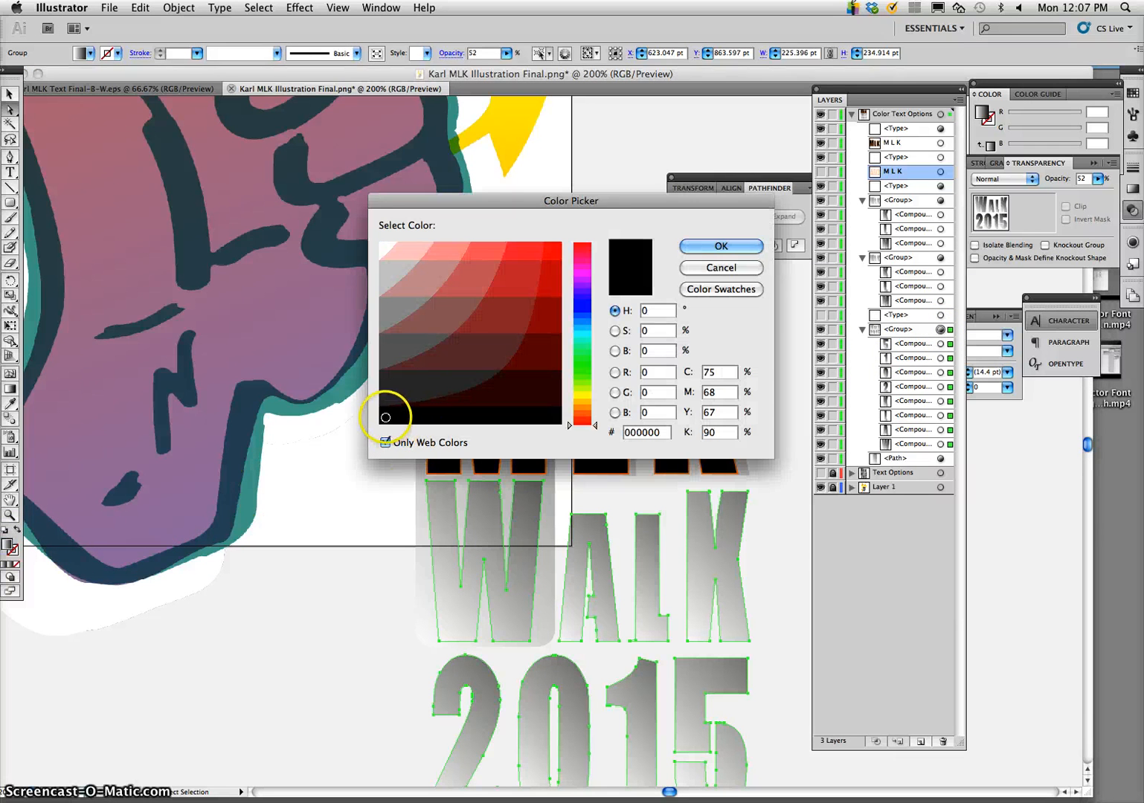
{"action": "left_click", "coordinate": [384, 419]}
{"action": "left_click", "coordinate": [712, 245]}
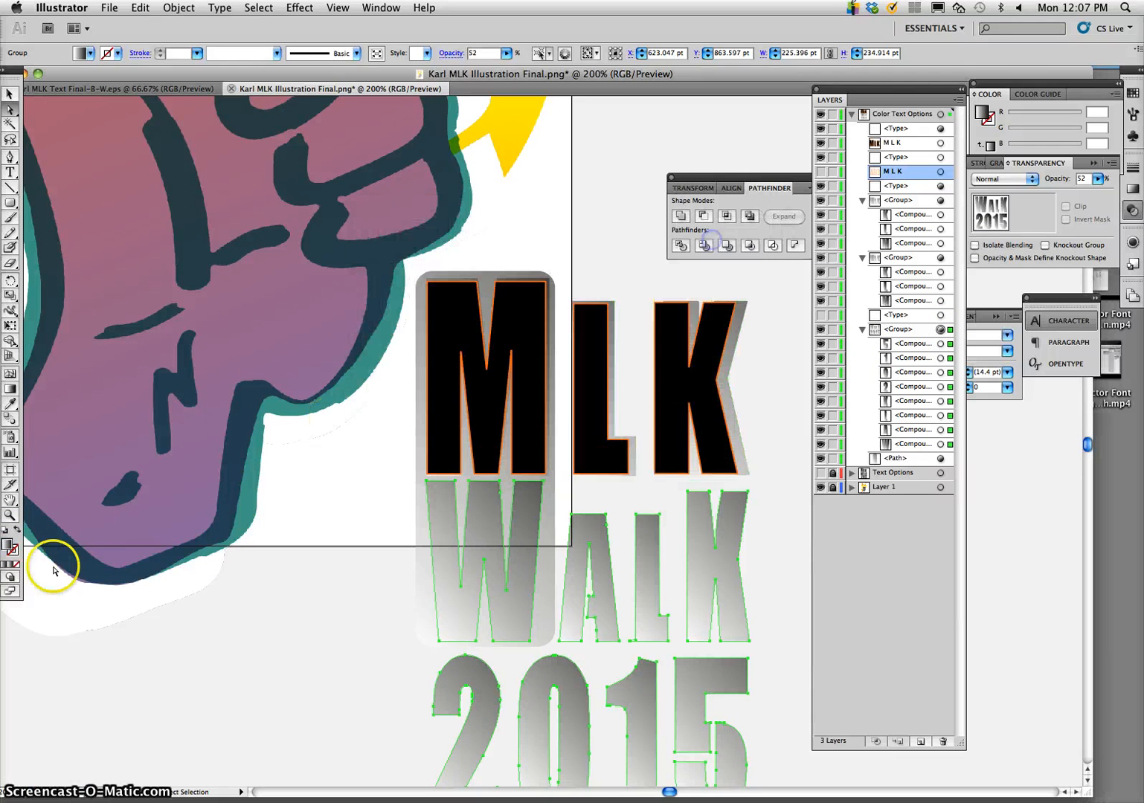
Apply the default white fill and black 1 pt stroke to the WALK 2015 group
{"action": "left_click", "coordinate": [5, 530]}
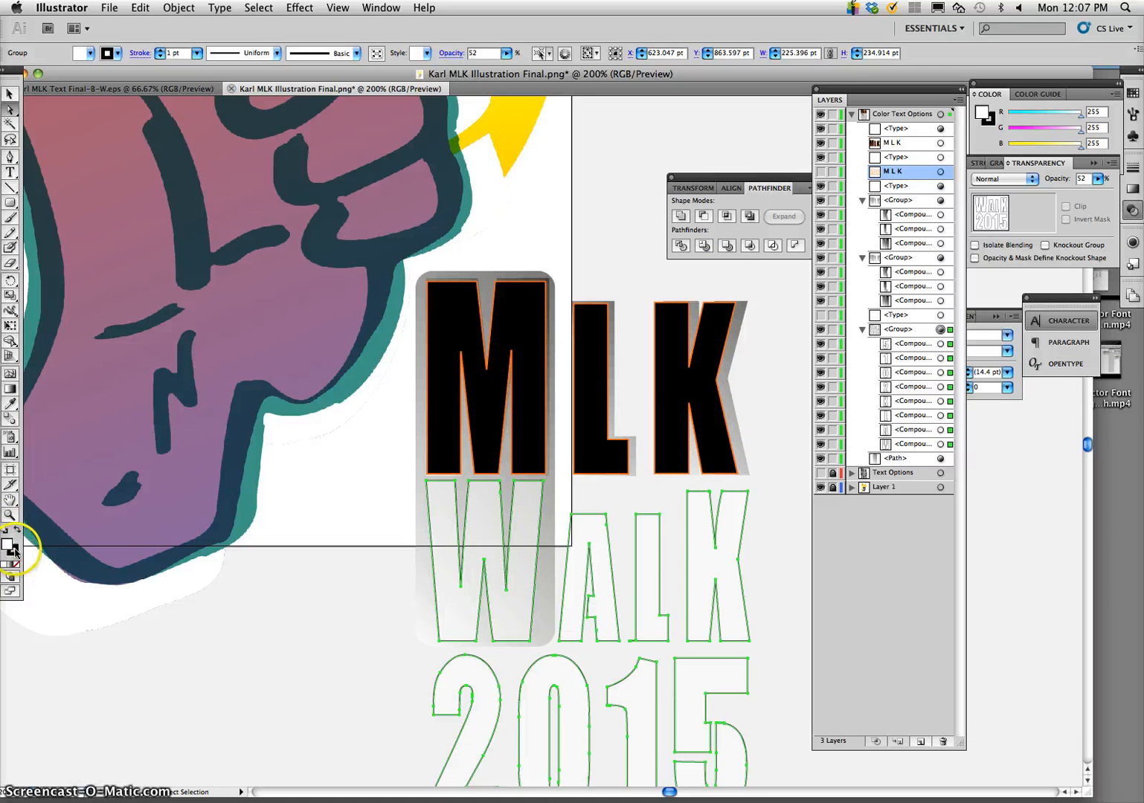
Swap the WALK 2015 group's fill and stroke to get black letters with white outlines, and move it directly beneath the topmost type object
{"action": "left_click", "coordinate": [17, 530]}
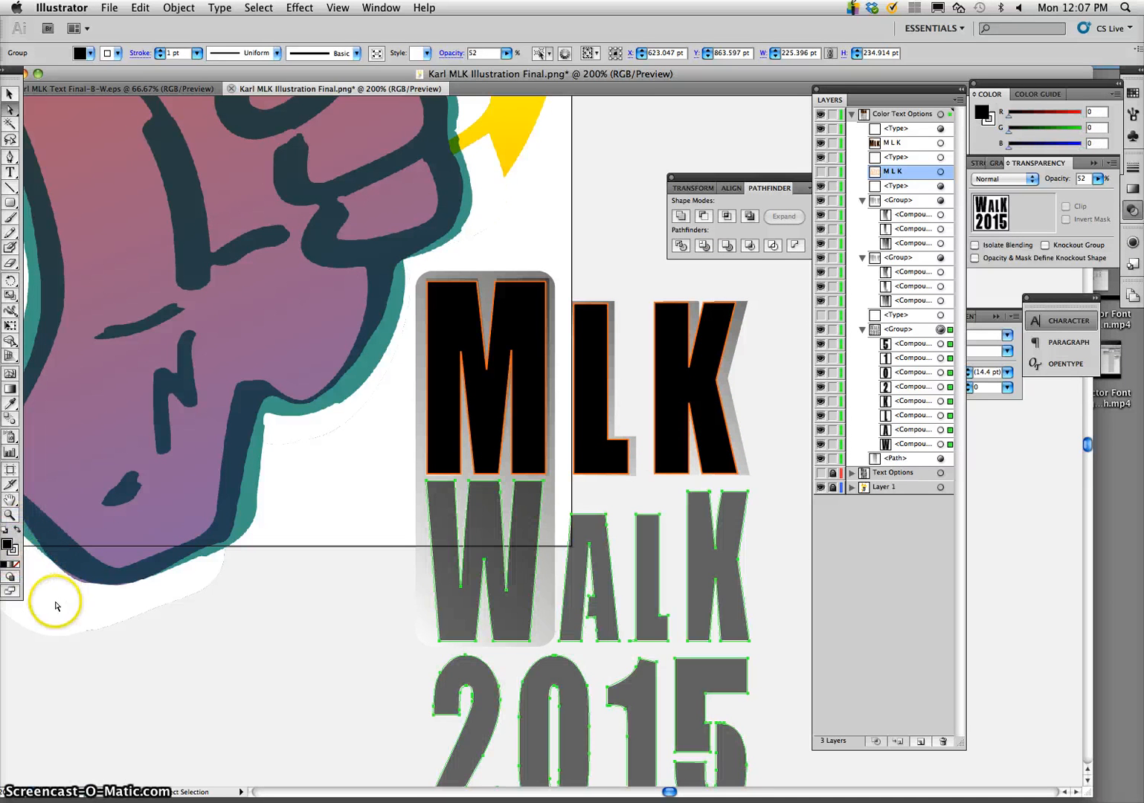
{"action": "left_click", "coordinate": [117, 656]}
{"action": "left_click_drag", "start_coordinate": [896, 329], "coordinate": [891, 135]}
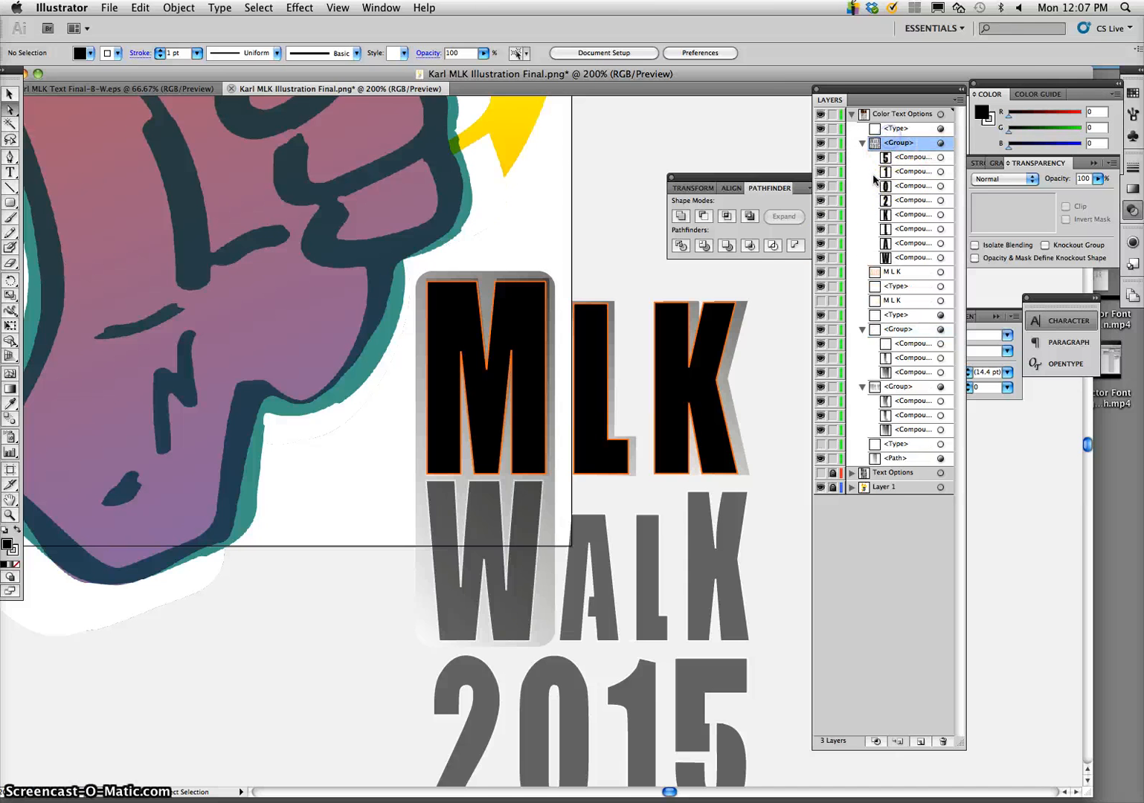
Review the whole fist and lettering composition, the gradient presets for the MLK lettering, and the artwork beneath that lettering
{"action": "scroll", "coordinate": [796, 357], "scroll_direction": "down", "scroll_amount": 5}
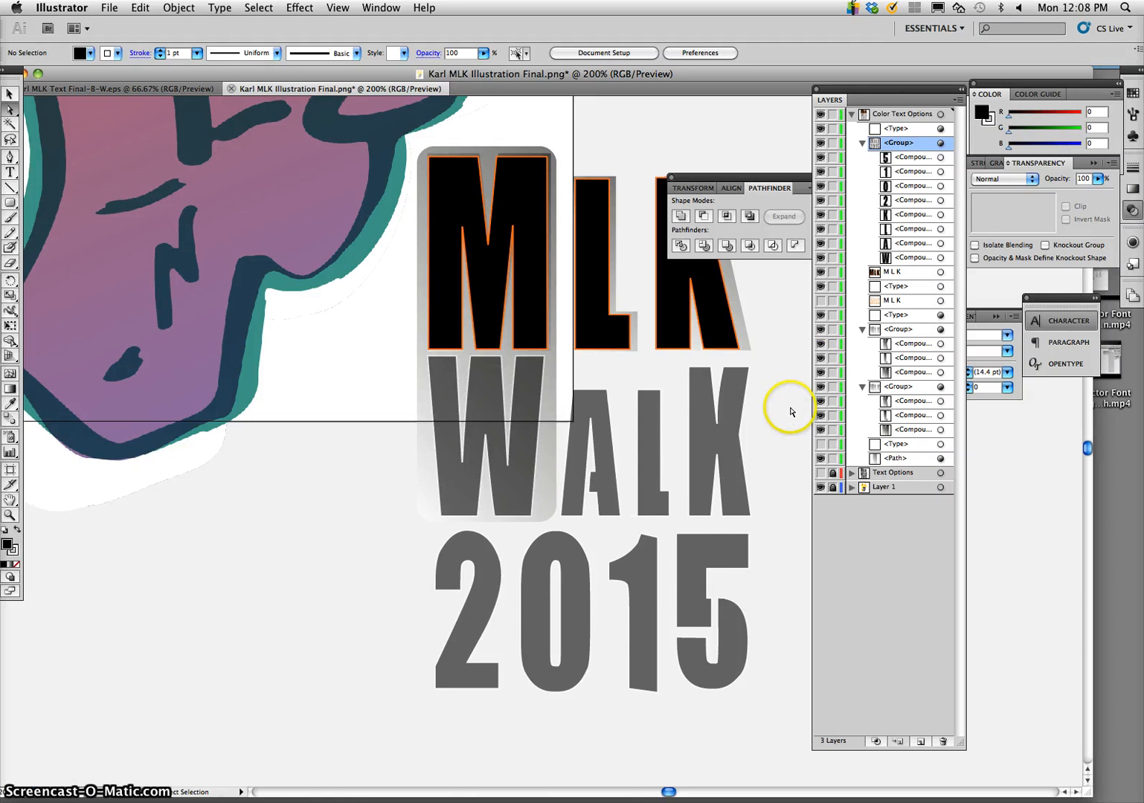
{"action": "key", "text": "super+minus"}
{"action": "key", "text": "super+minus"}
{"action": "key", "text": "super+minus"}
{"action": "key", "text": "super+minus"}
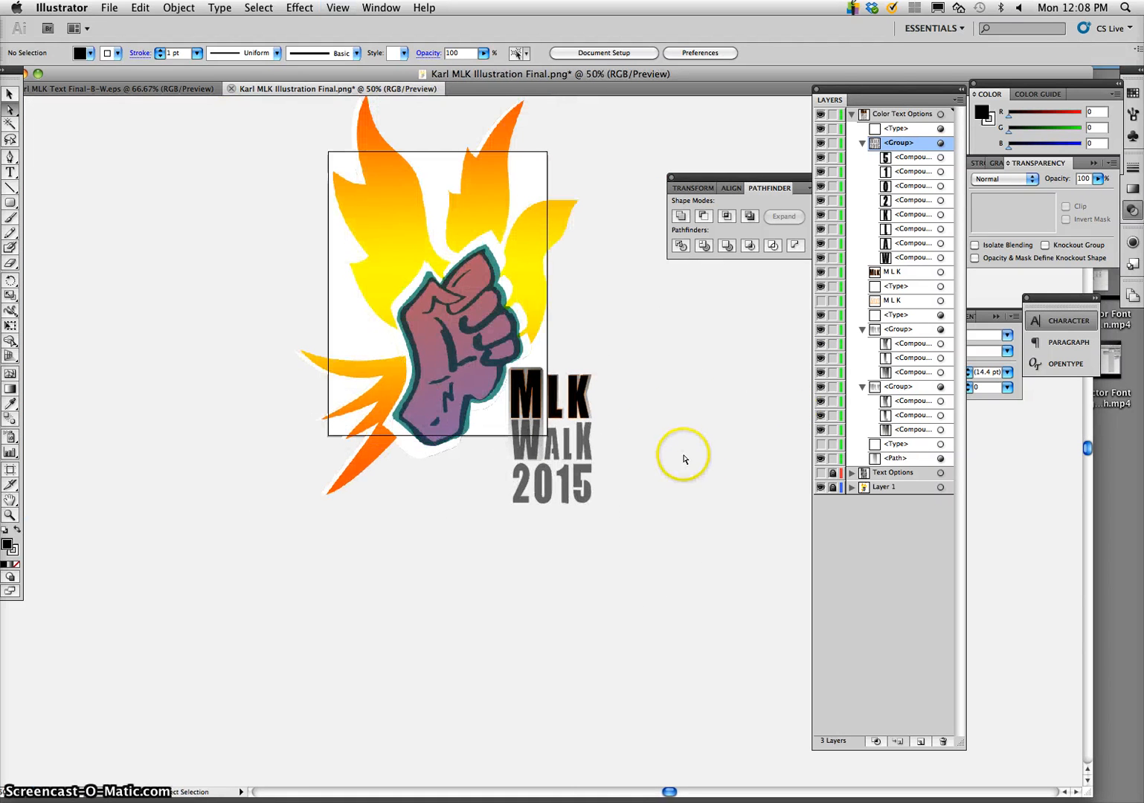
{"action": "scroll", "coordinate": [355, 437], "scroll_direction": "up", "scroll_amount": 3}
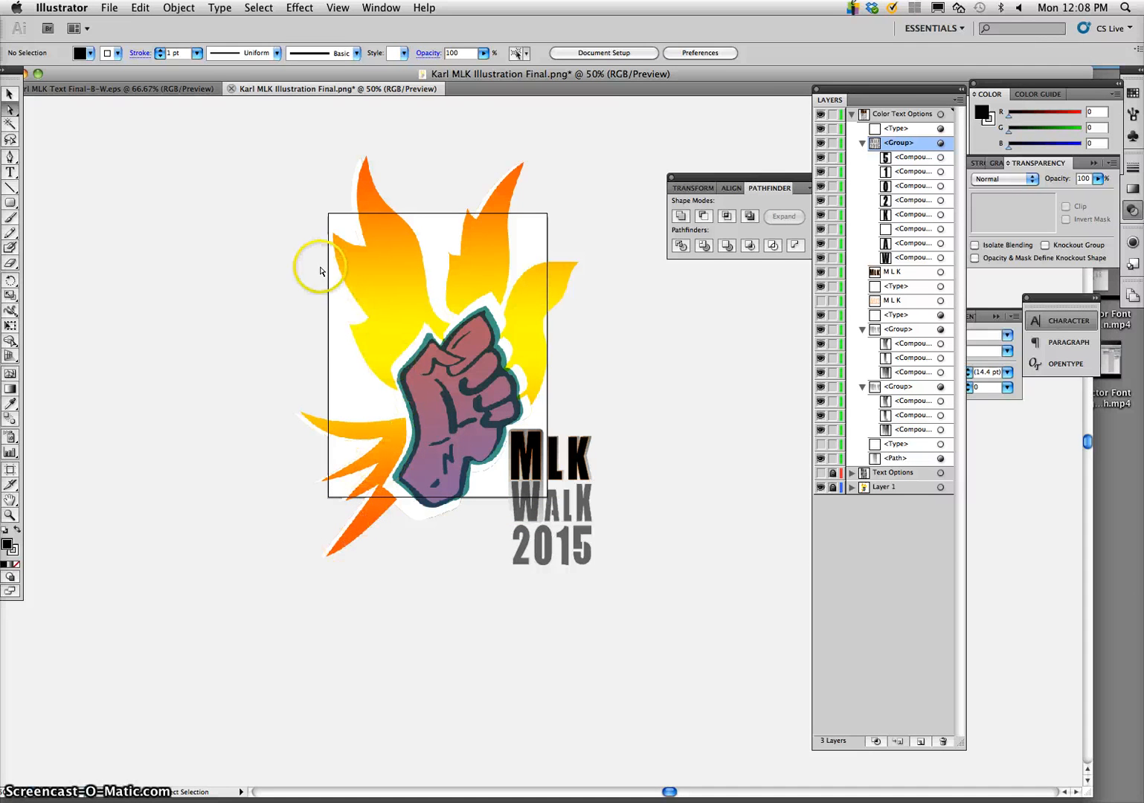
{"action": "left_click", "coordinate": [554, 462]}
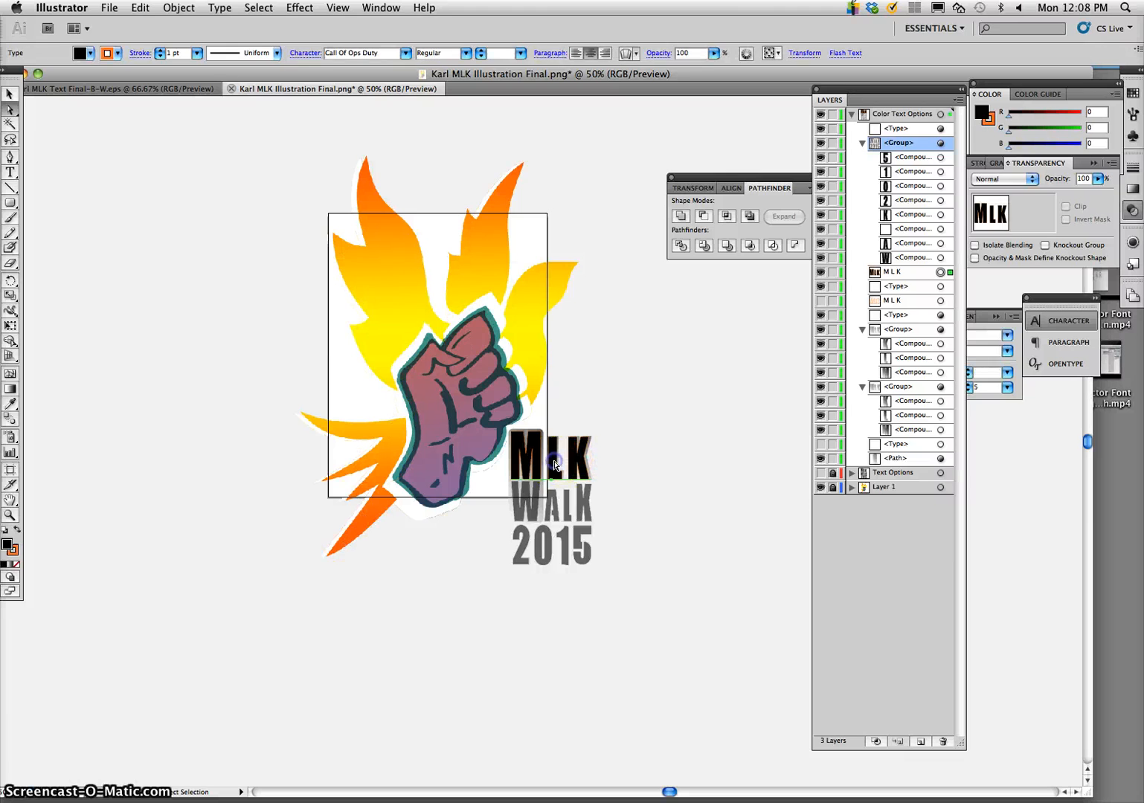
{"action": "left_click", "coordinate": [996, 162]}
{"action": "left_click", "coordinate": [996, 182]}
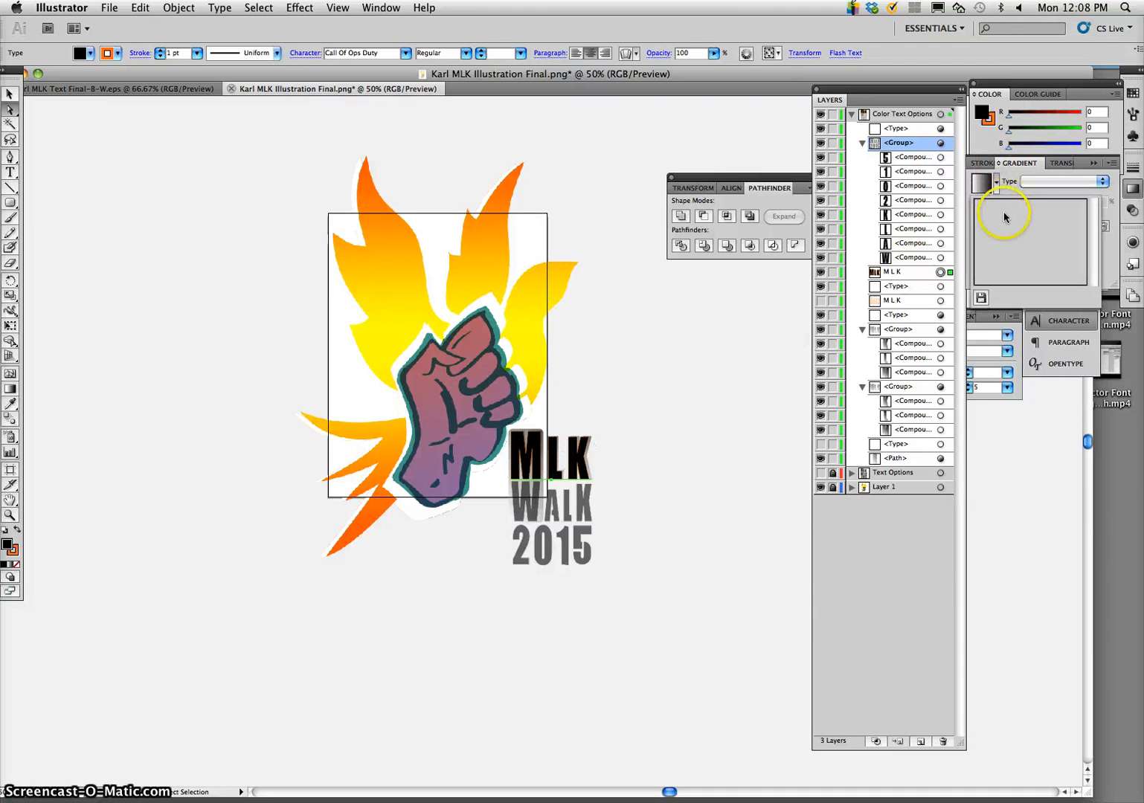
{"action": "left_click", "coordinate": [689, 388]}
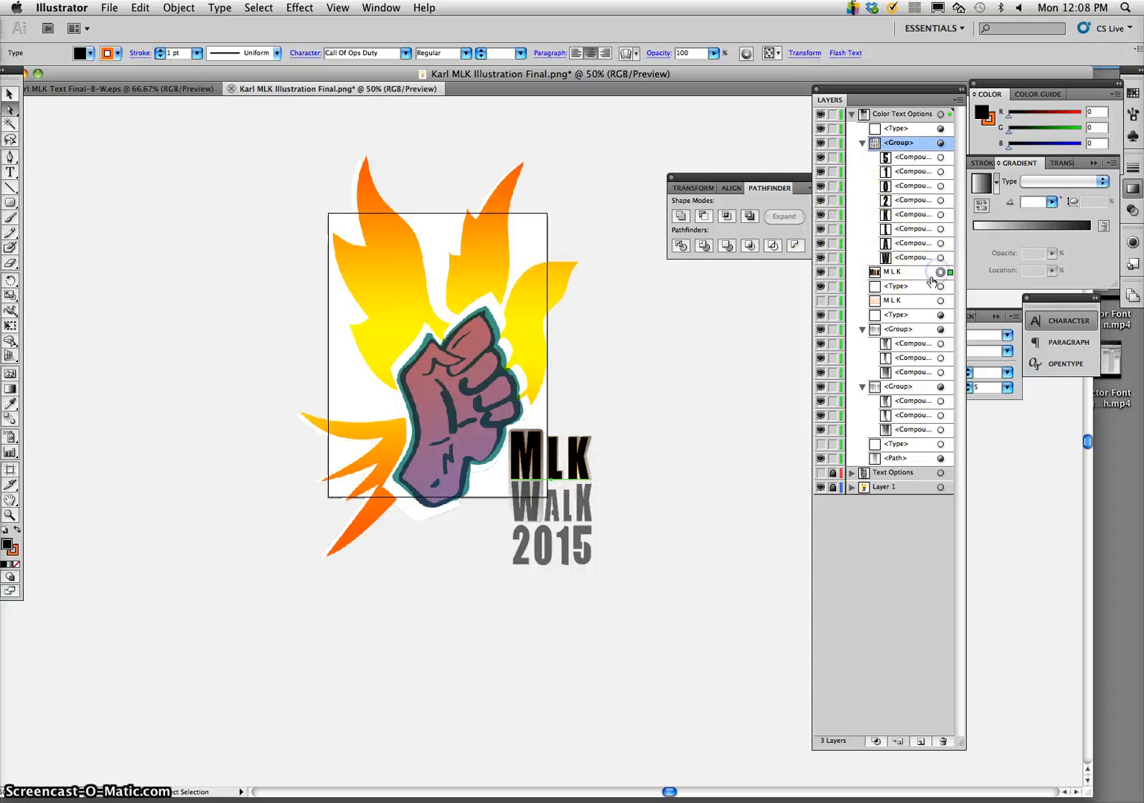
{"action": "left_click", "coordinate": [823, 277]}
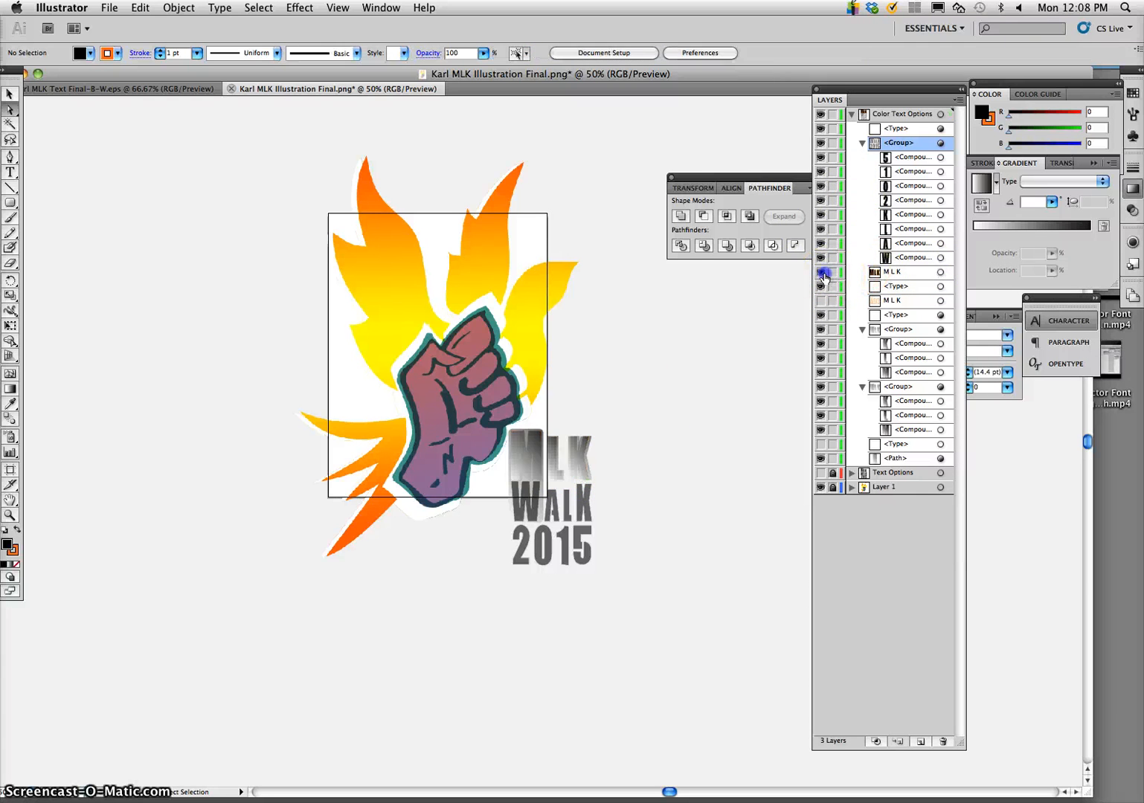
Copy the black MLK lettering with the orange outline and paste the duplicate in place at the top of the layer
{"action": "key", "text": "super+equal"}
{"action": "key", "text": "super+equal"}
{"action": "key", "text": "super+equal"}
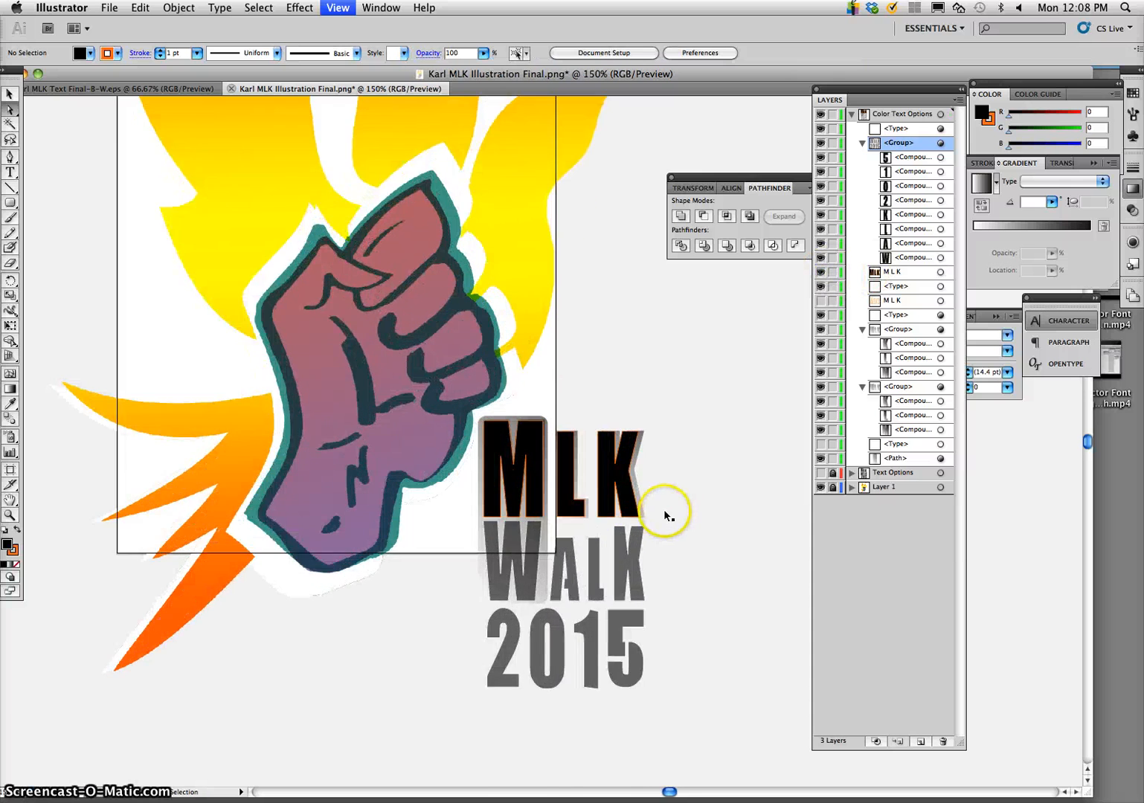
{"action": "left_click", "coordinate": [940, 272]}
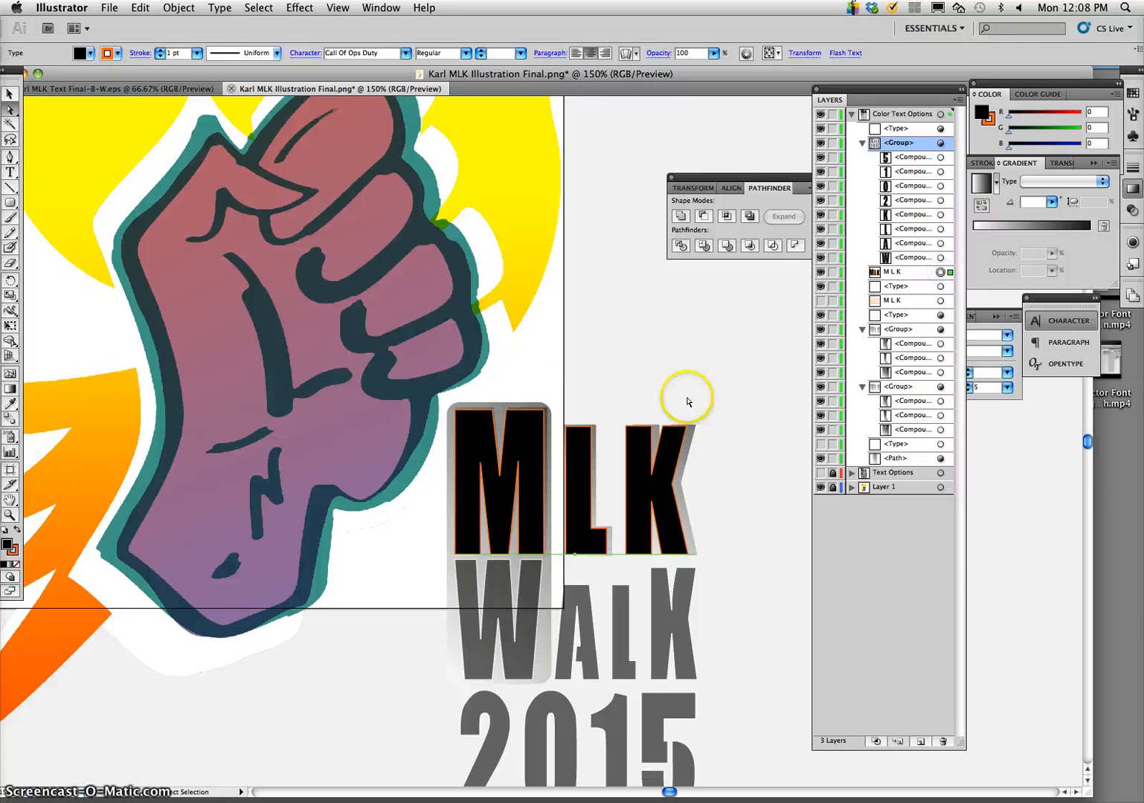
{"action": "left_click", "coordinate": [144, 8]}
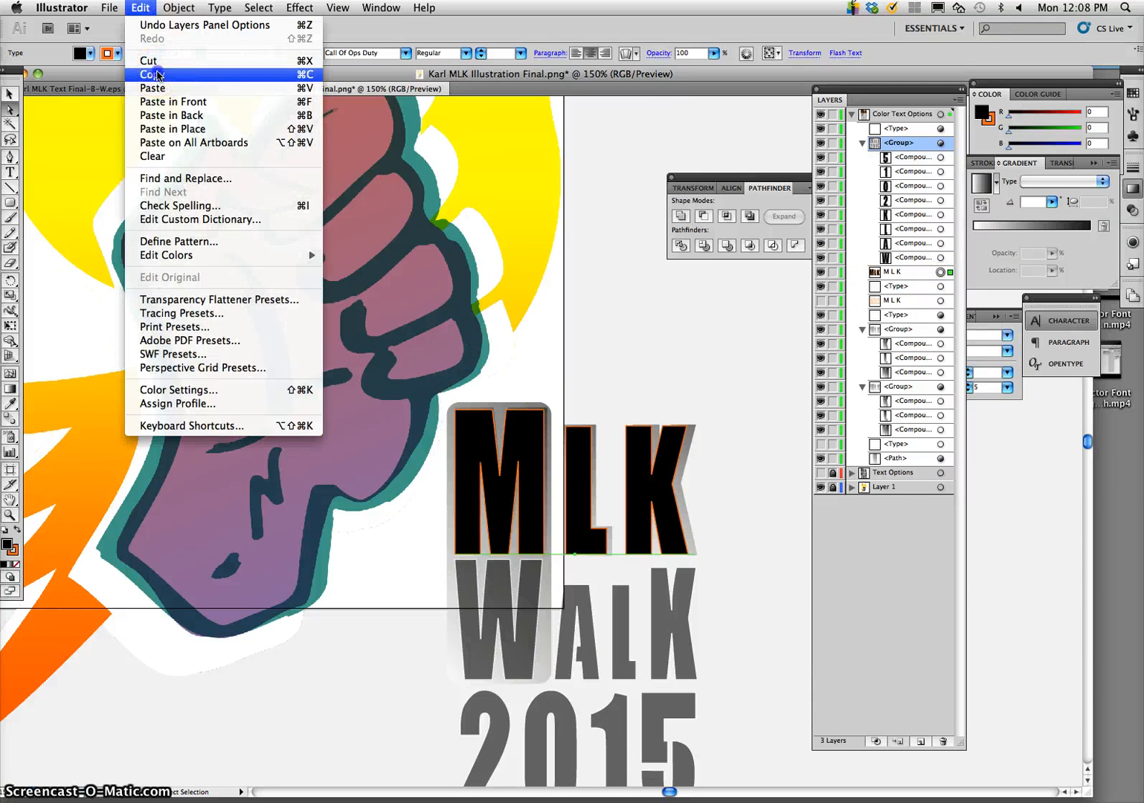
{"action": "left_click", "coordinate": [157, 74]}
{"action": "left_click", "coordinate": [147, 9]}
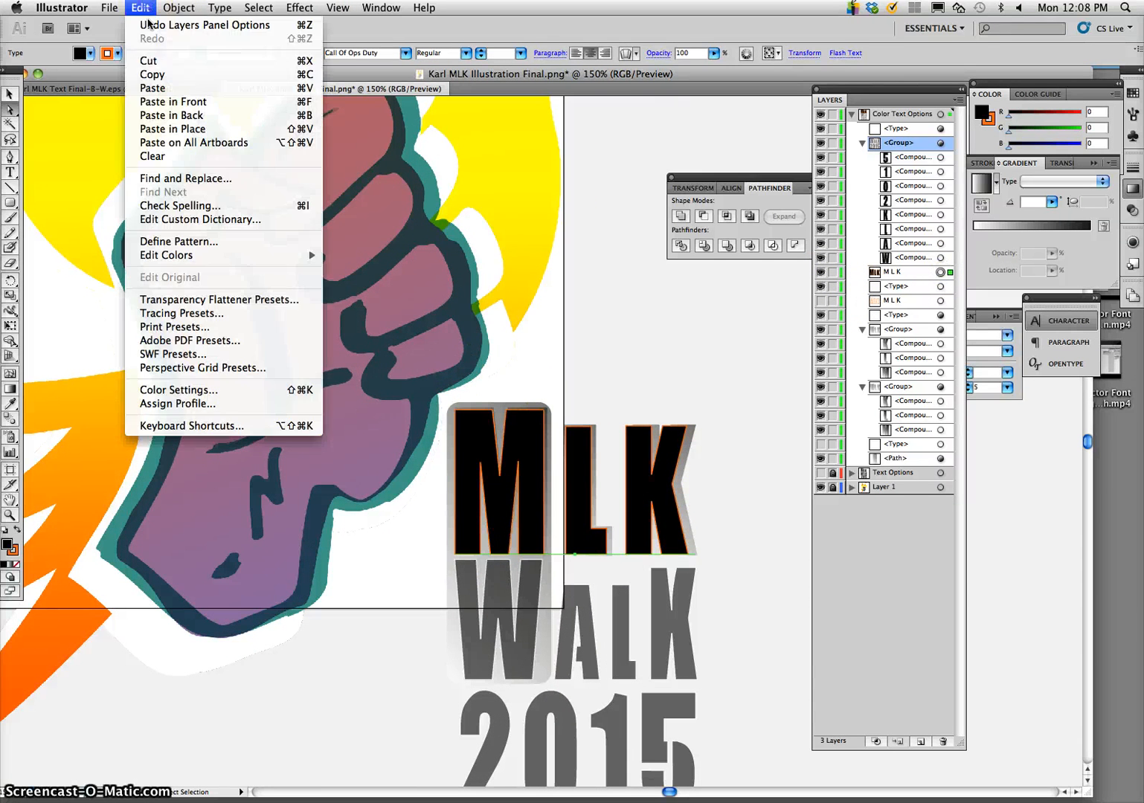
{"action": "left_click", "coordinate": [174, 129]}
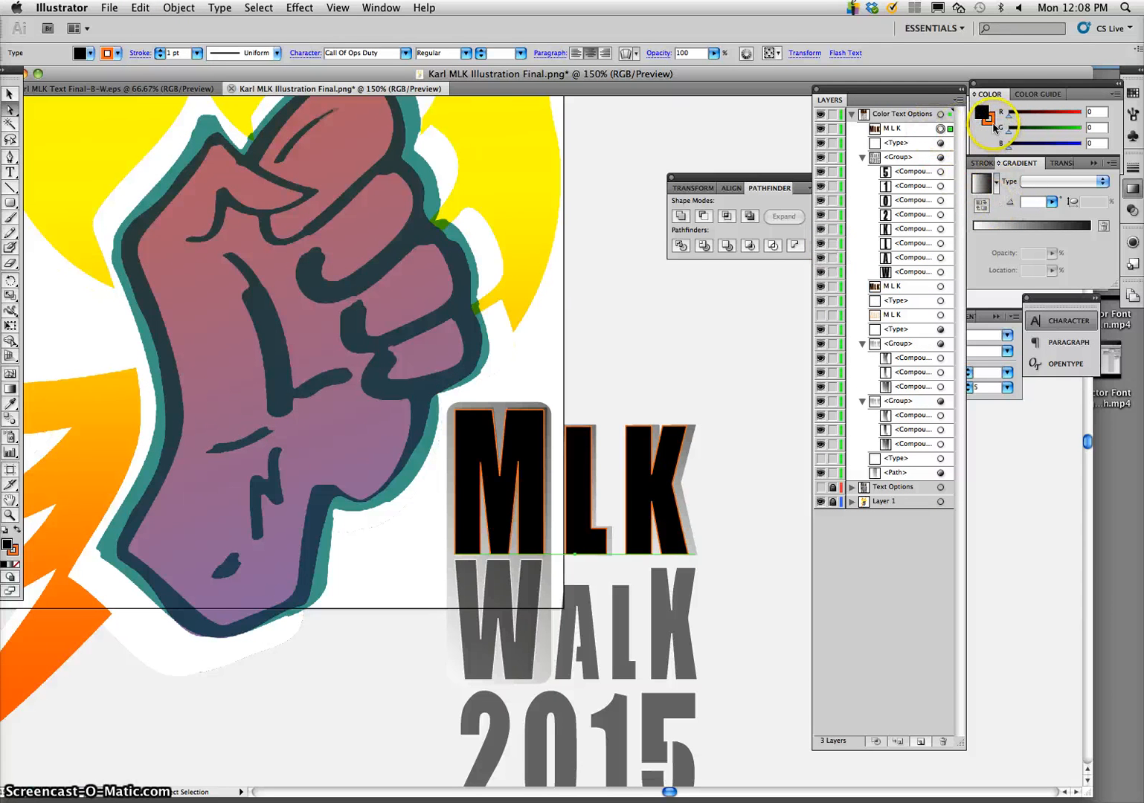
Fill the pasted MLK copy with red (CC3333)
{"action": "left_click", "coordinate": [992, 122]}
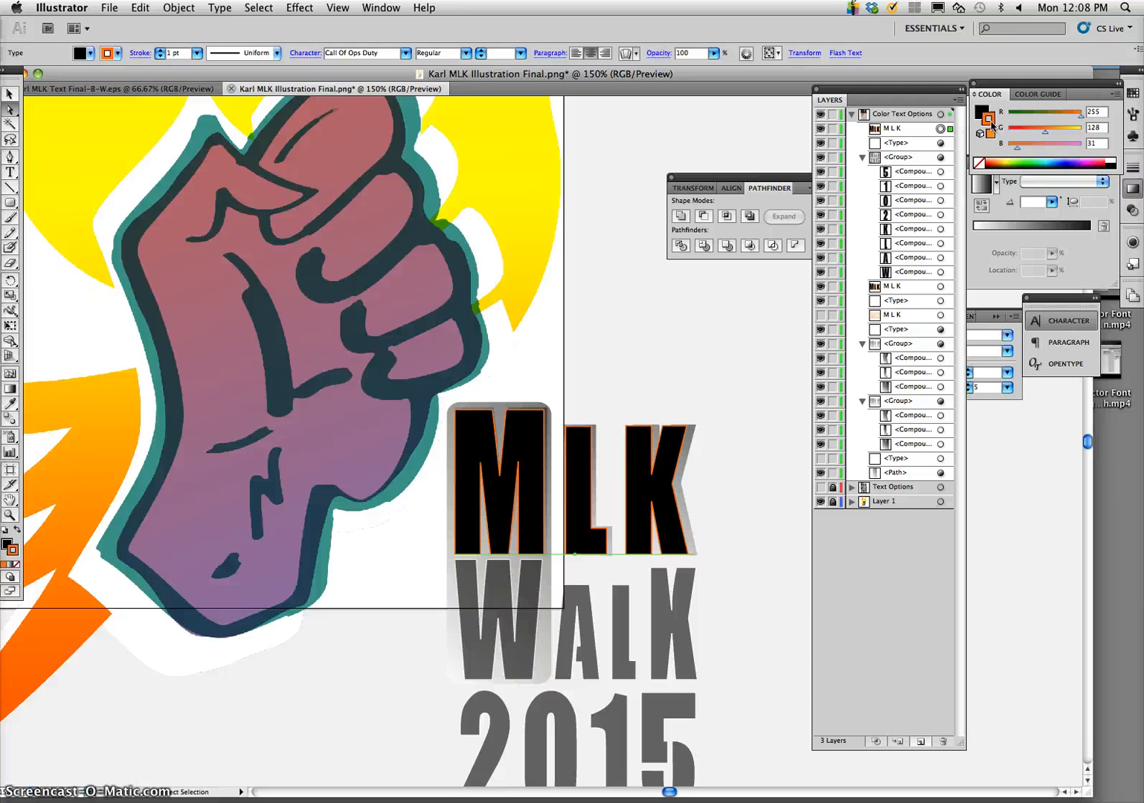
{"action": "double_click", "coordinate": [980, 111]}
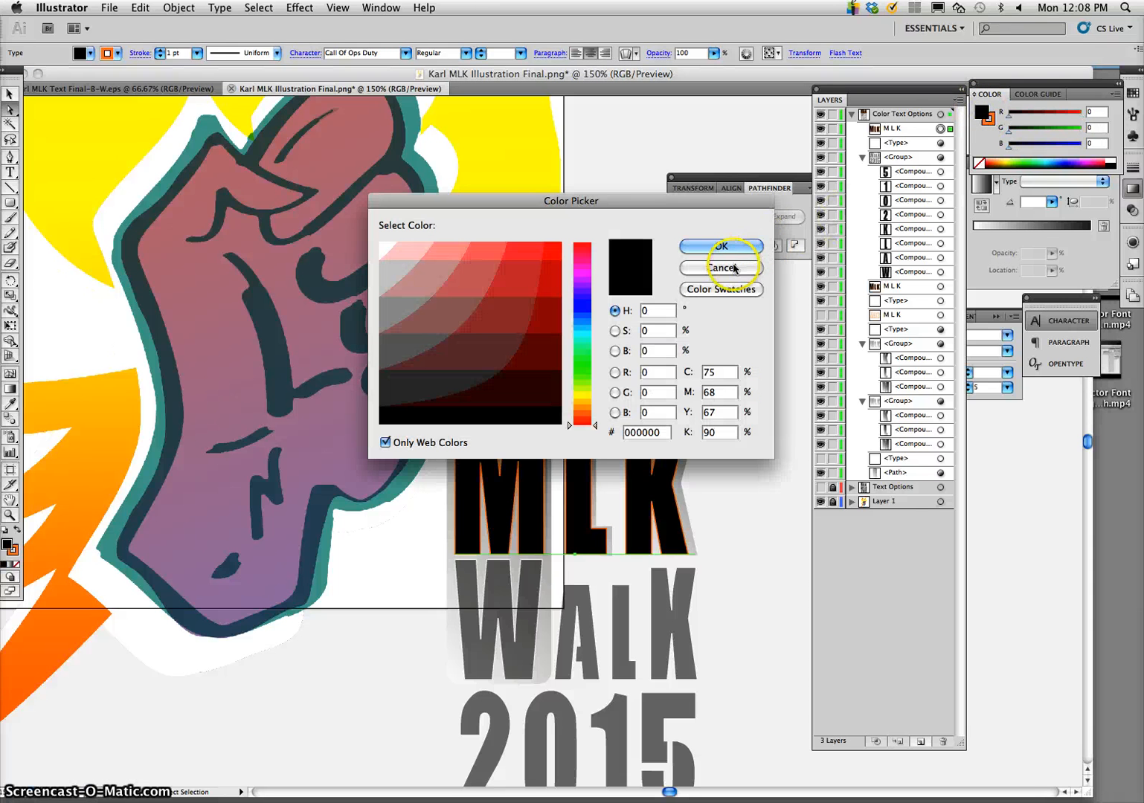
{"action": "left_click", "coordinate": [520, 282]}
{"action": "left_click", "coordinate": [703, 245]}
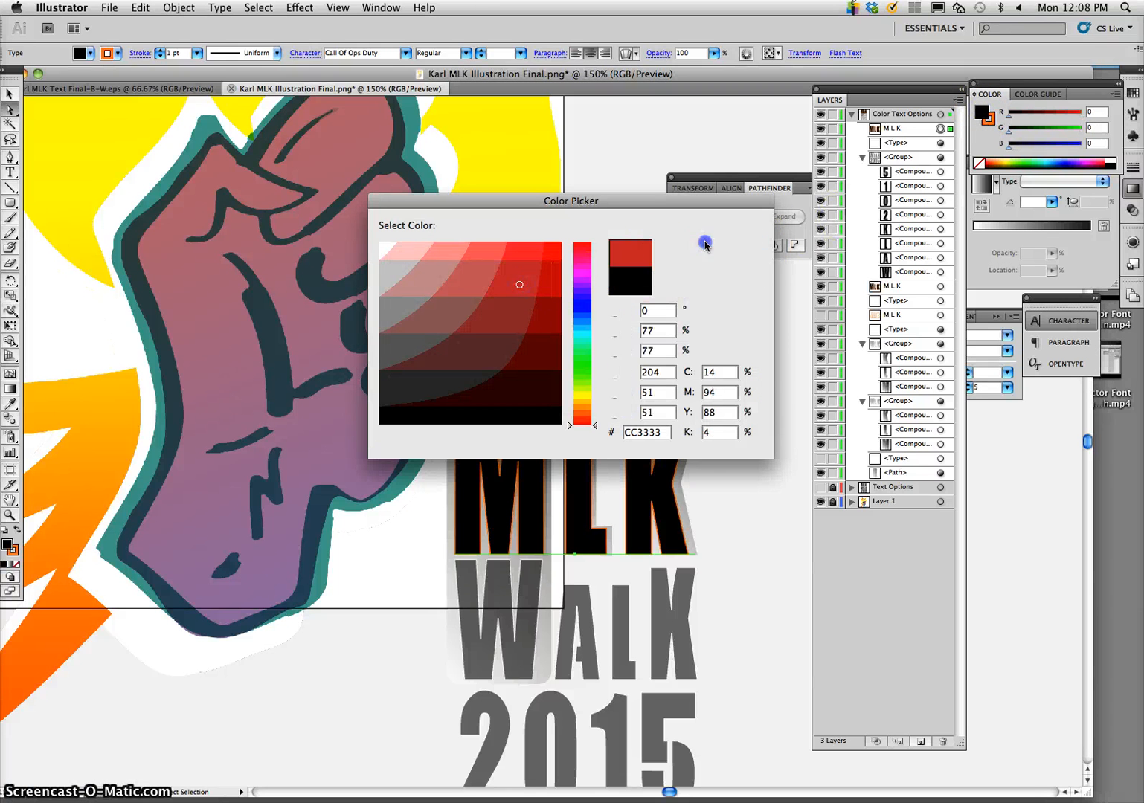
Try a linear white-to-black gradient and a muted brown fill (996666) on the MLK copy
{"action": "left_click", "coordinate": [996, 187]}
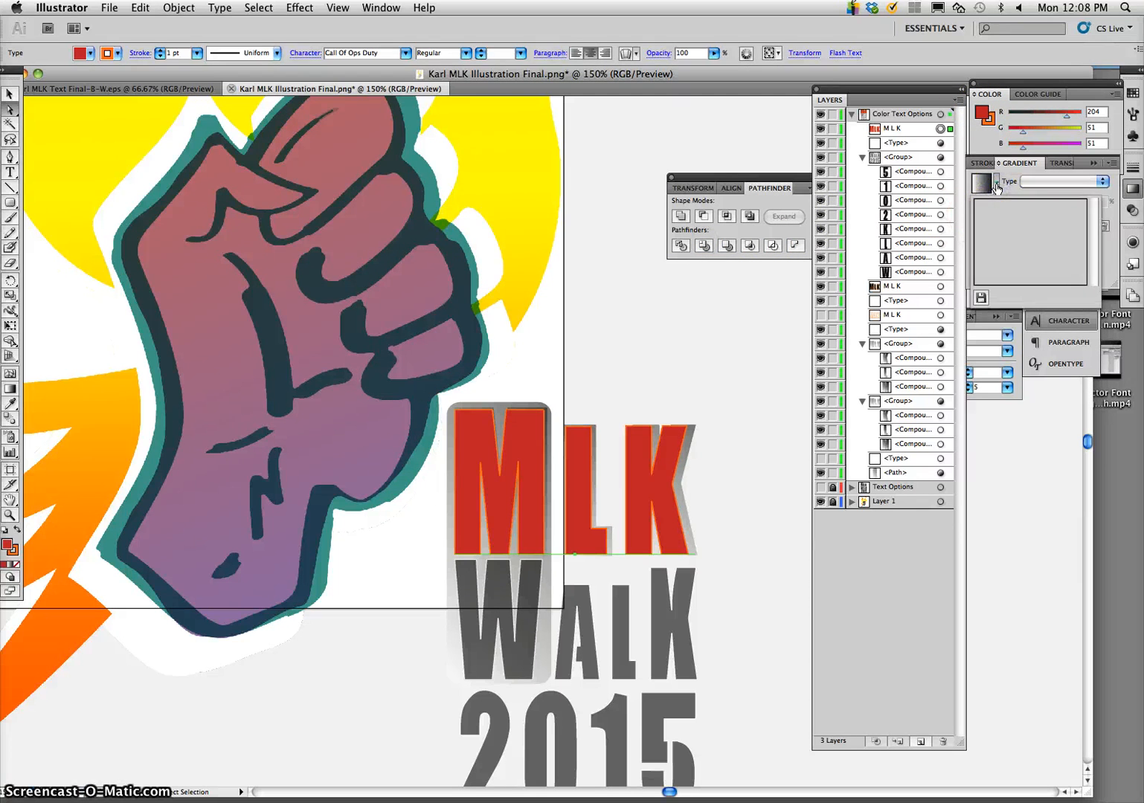
{"action": "left_click", "coordinate": [995, 190]}
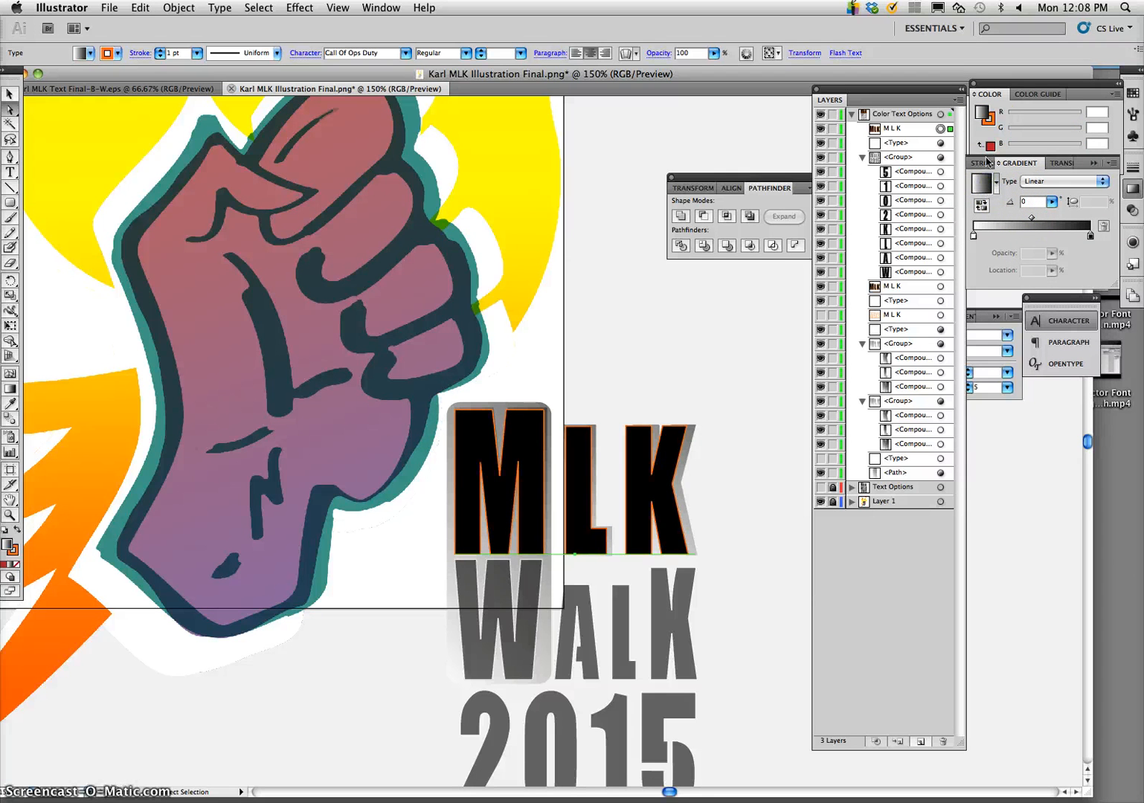
{"action": "double_click", "coordinate": [982, 116]}
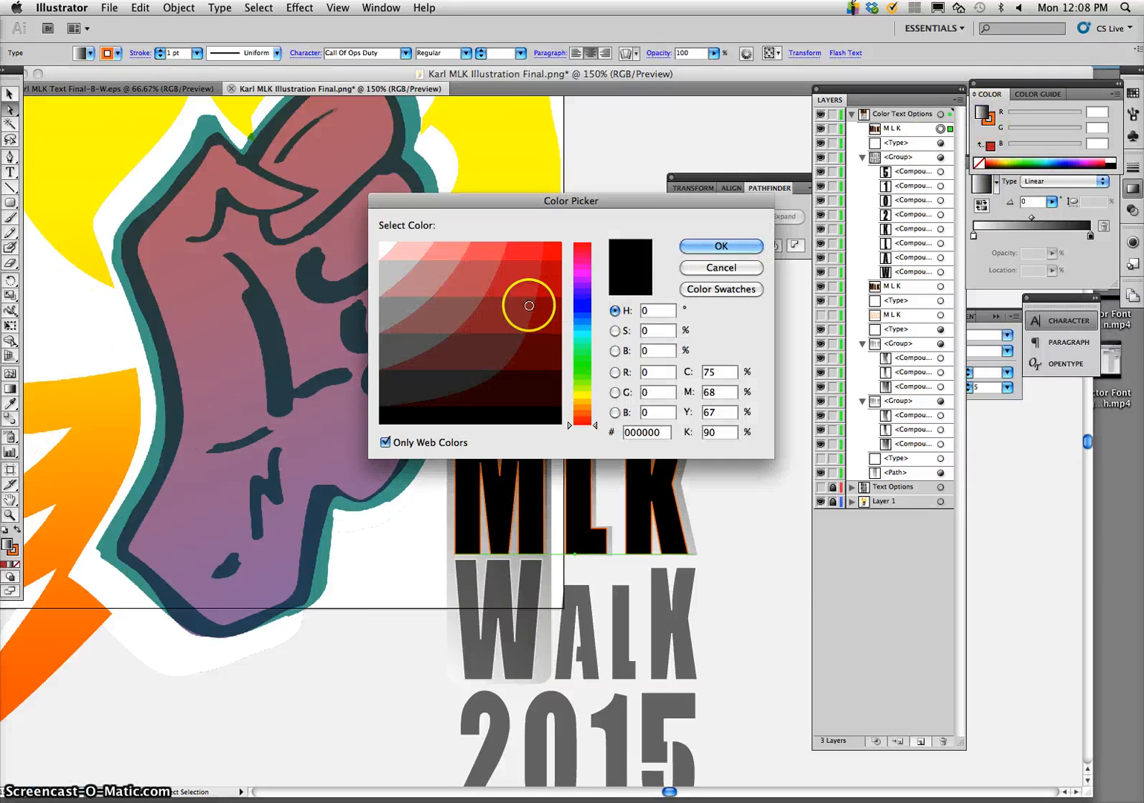
{"action": "left_click", "coordinate": [459, 307]}
{"action": "left_click", "coordinate": [718, 246]}
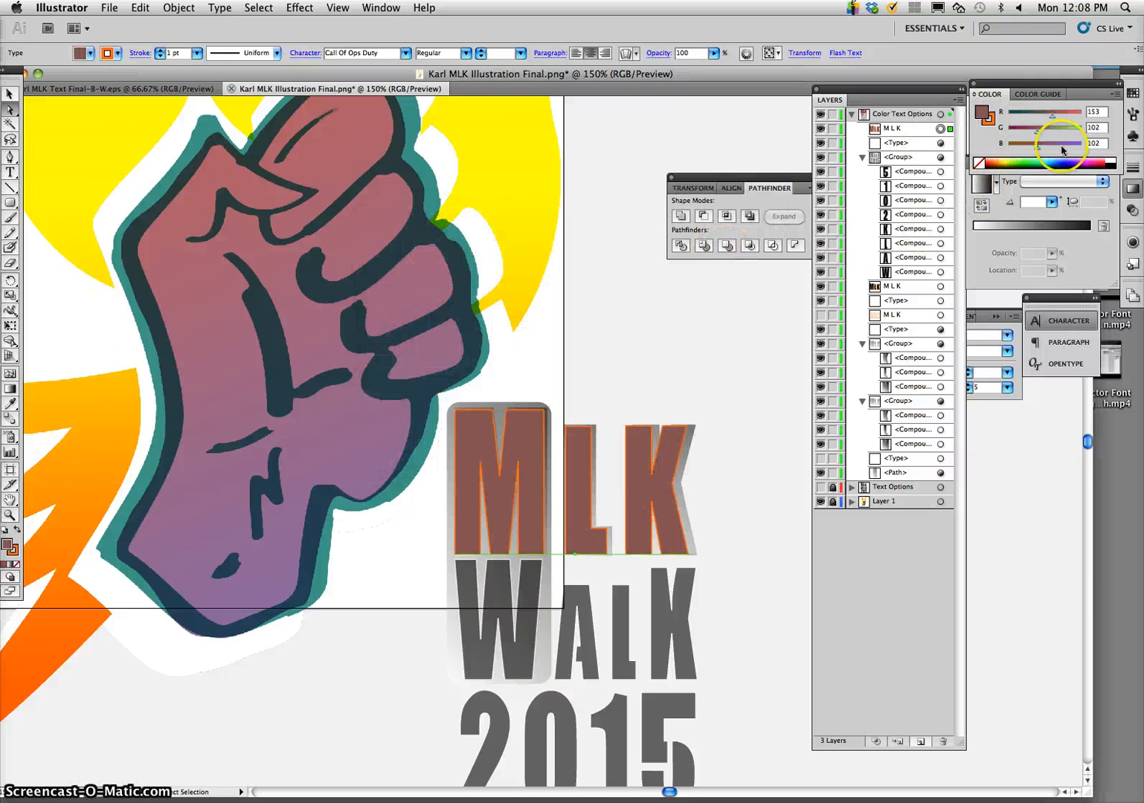
Give the MLK copy the linear white-to-black gradient fill, reduce its opacity and deselect it
{"action": "left_click", "coordinate": [1077, 185]}
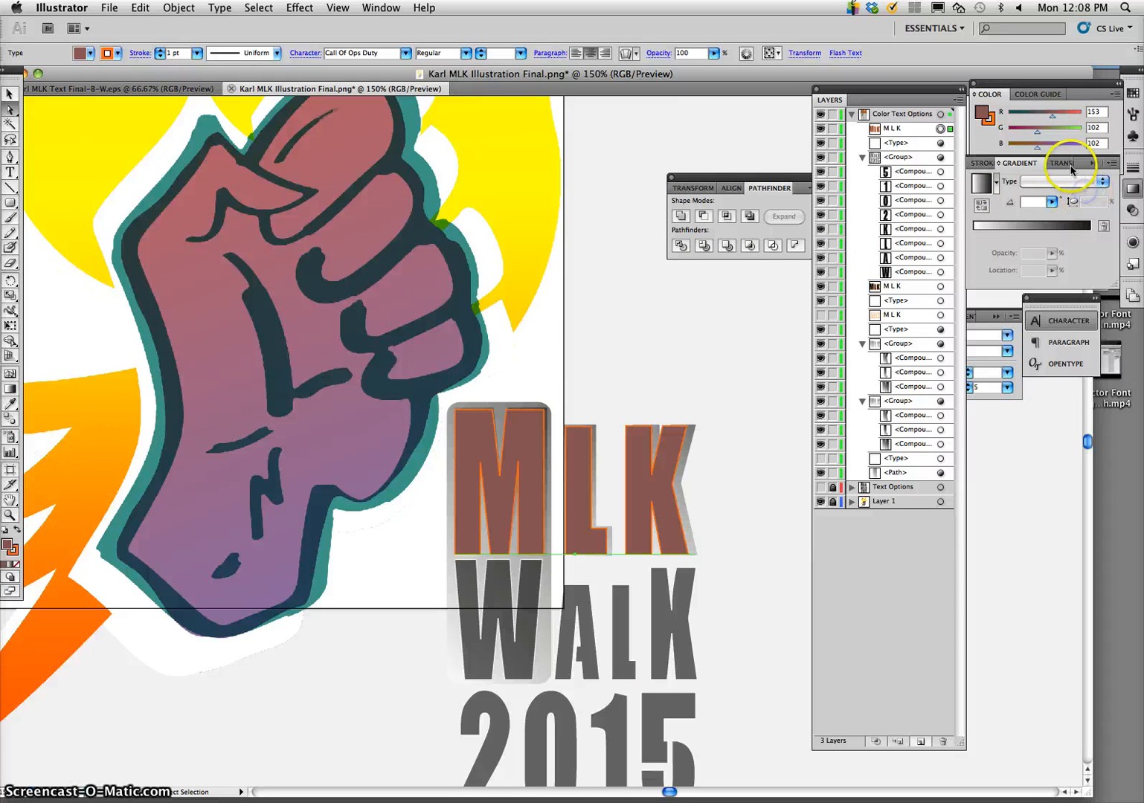
{"action": "left_click", "coordinate": [982, 185]}
{"action": "left_click_drag", "start_coordinate": [1079, 235], "coordinate": [1073, 238]}
{"action": "left_click", "coordinate": [1062, 163]}
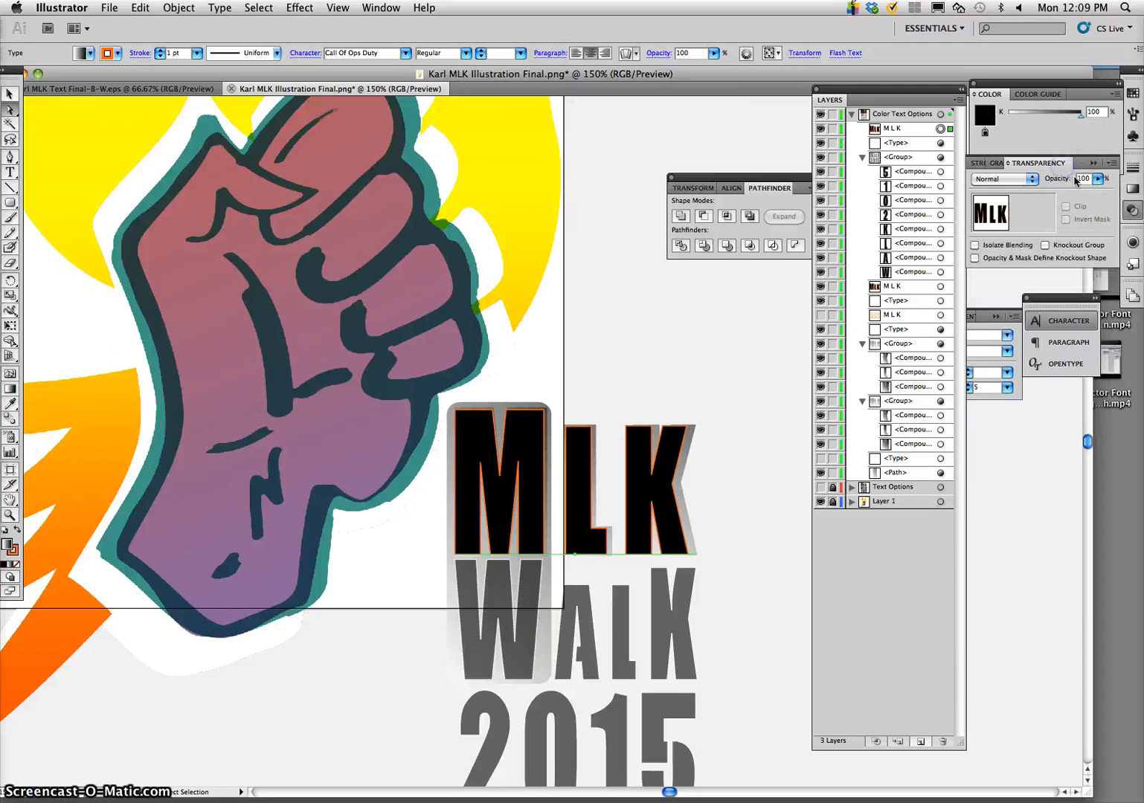
{"action": "left_click", "coordinate": [1096, 179]}
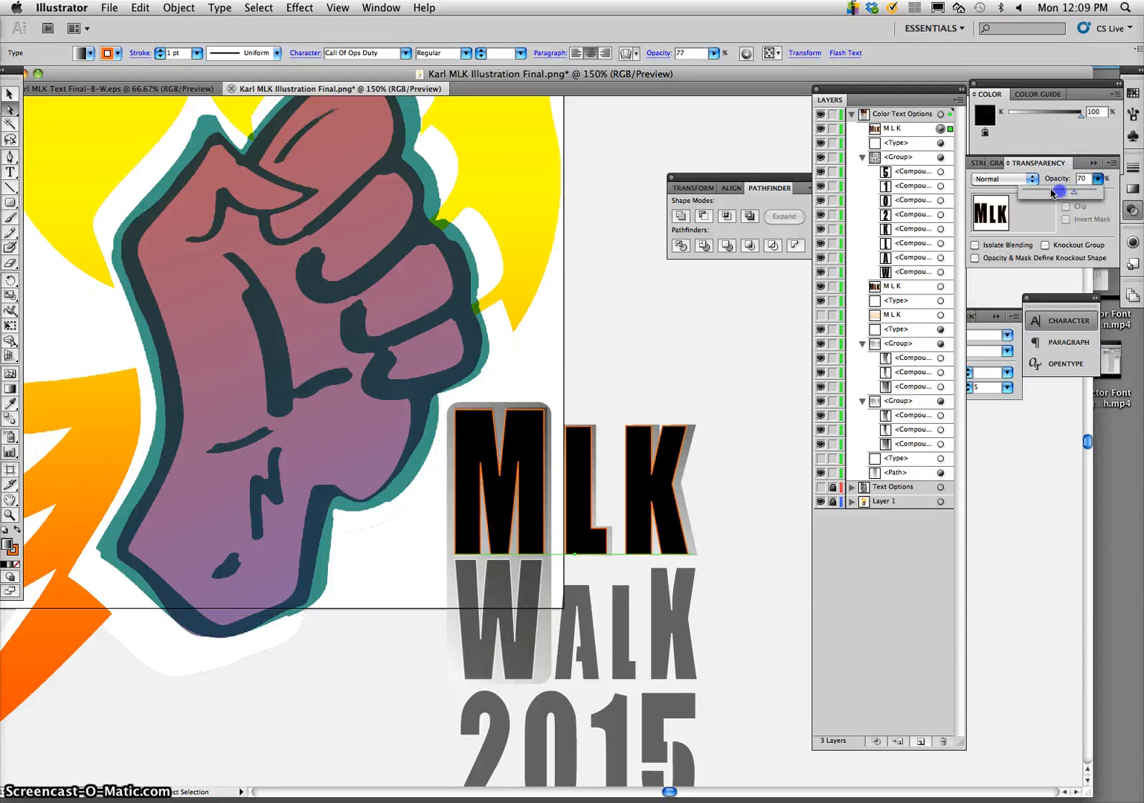
{"action": "left_click", "coordinate": [687, 385]}
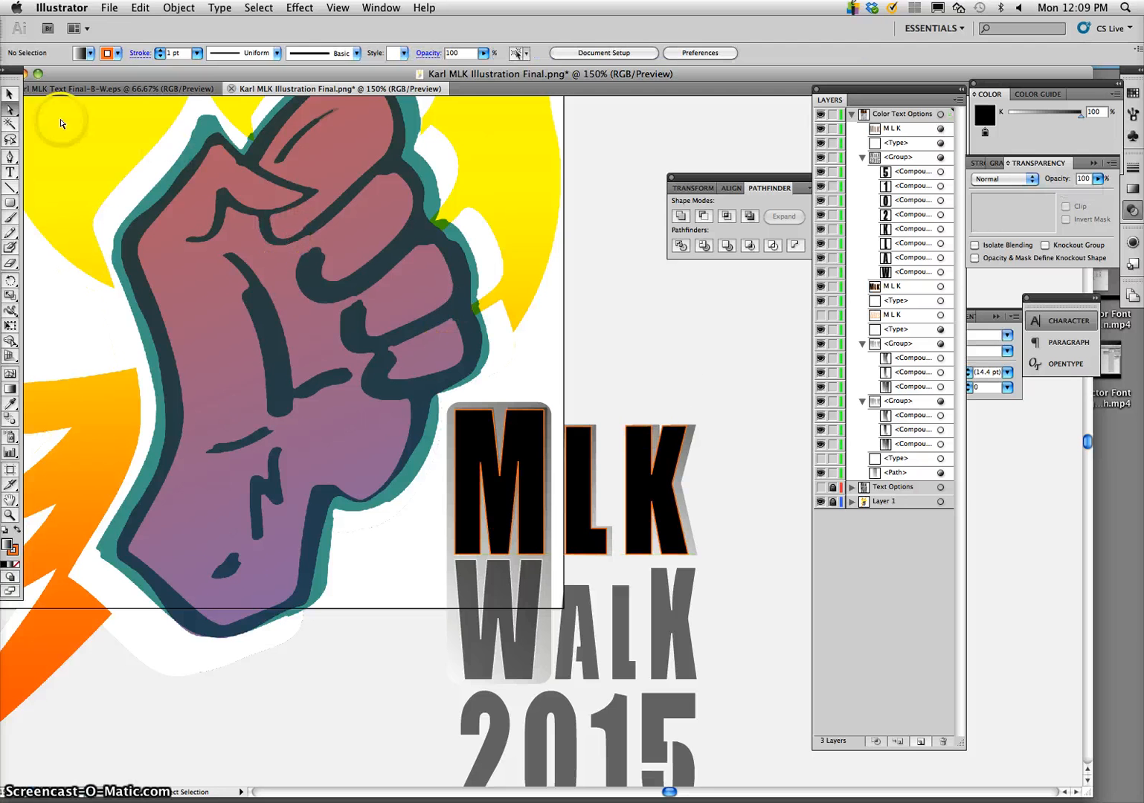
Move the original black MLK lettering to the bottom of the upper gradient MLK group and set that group's opacity to 100%
{"action": "left_click", "coordinate": [898, 288]}
{"action": "left_click_drag", "start_coordinate": [899, 290], "coordinate": [898, 392]}
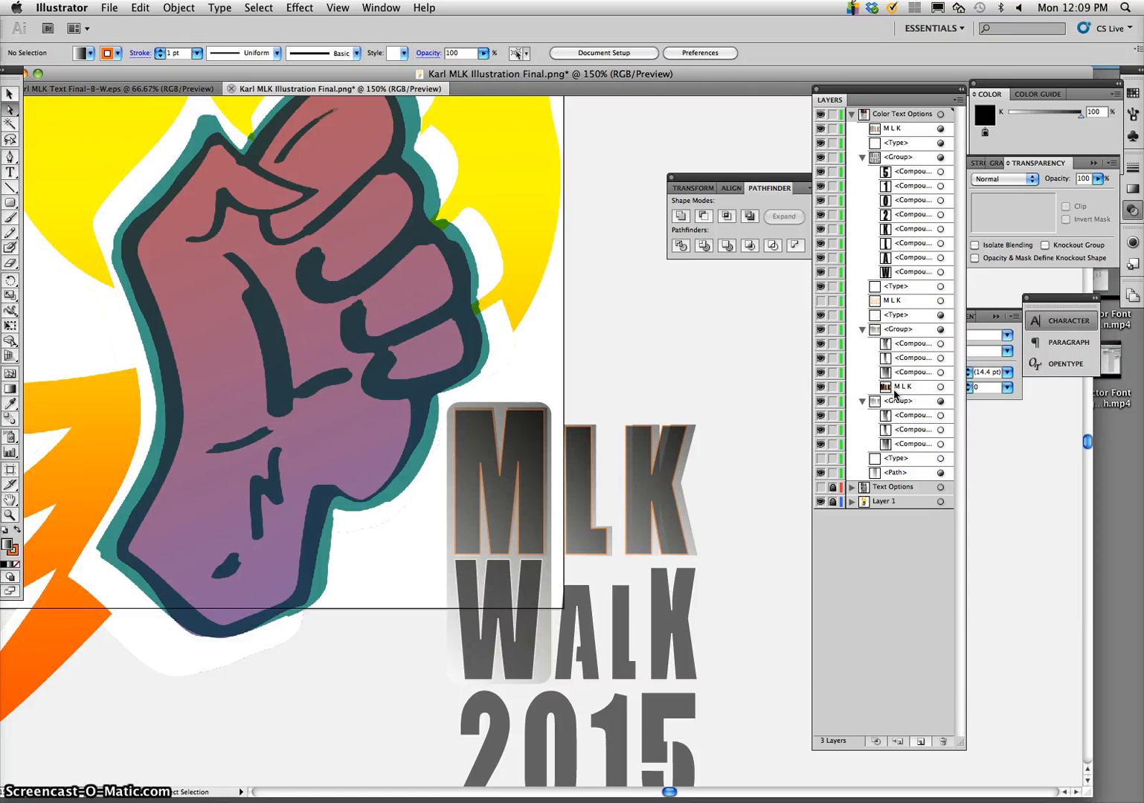
{"action": "left_click", "coordinate": [939, 329]}
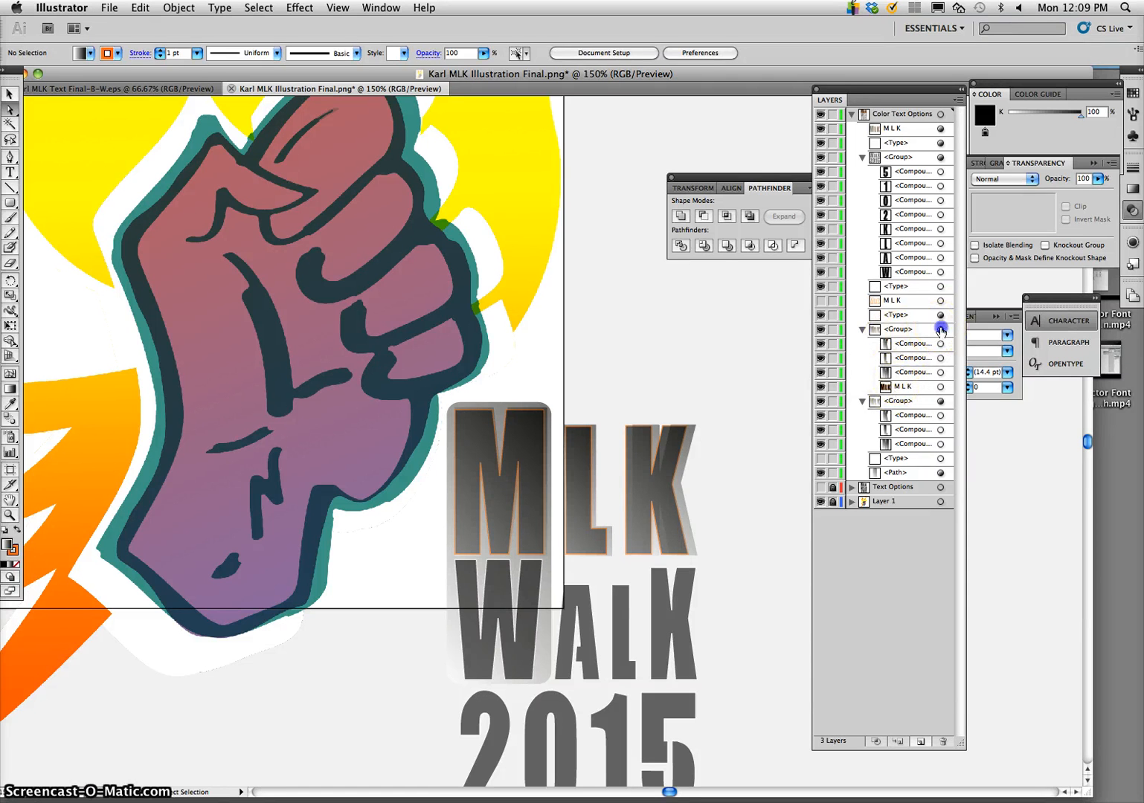
{"action": "left_click", "coordinate": [1097, 180]}
{"action": "left_click_drag", "start_coordinate": [1062, 193], "coordinate": [1118, 193]}
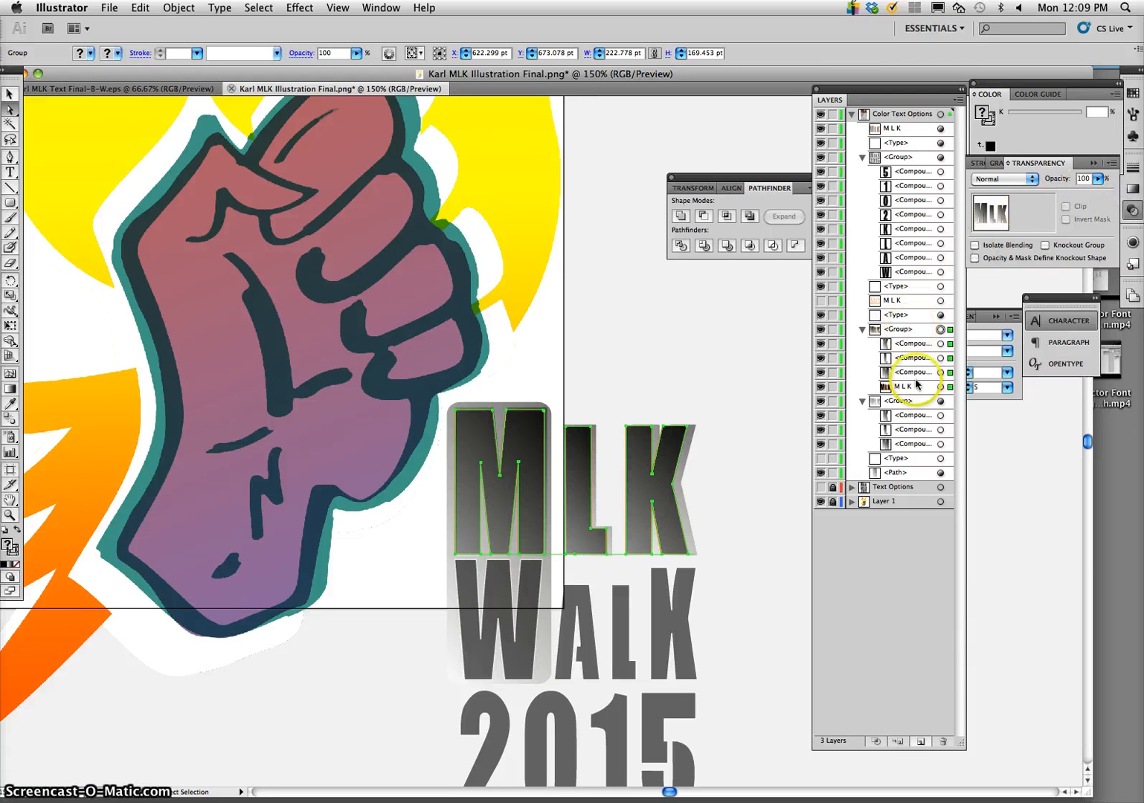
Bring the black MLK lettering to the top of its group and lower its opacity to 34%
{"action": "left_click_drag", "start_coordinate": [913, 379], "coordinate": [913, 342]}
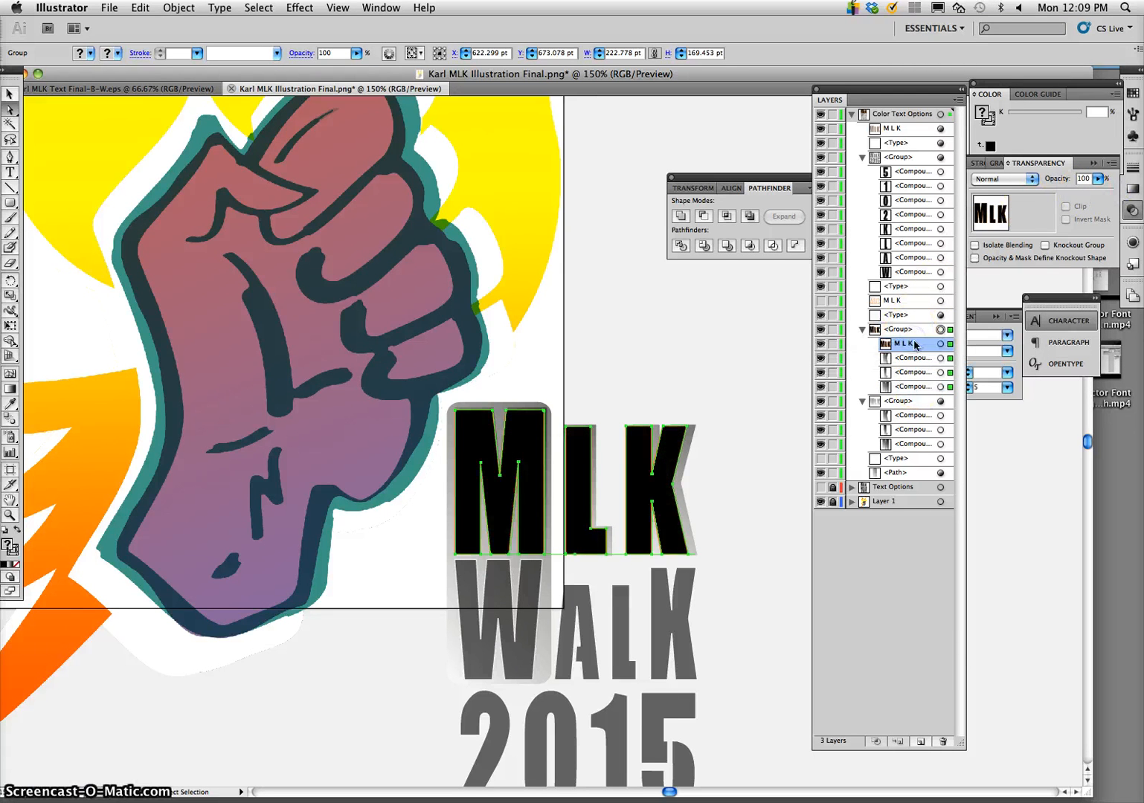
{"action": "left_click", "coordinate": [940, 343]}
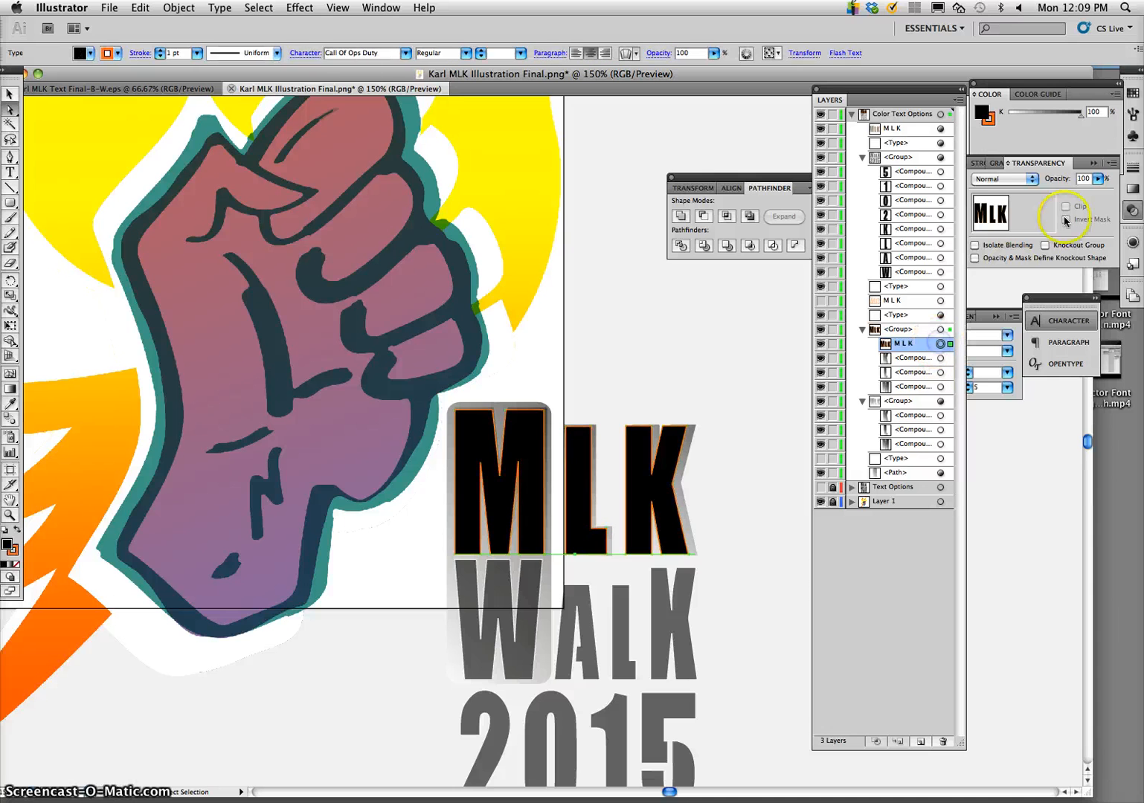
{"action": "left_click", "coordinate": [1096, 179]}
{"action": "left_click_drag", "start_coordinate": [1082, 195], "coordinate": [1050, 192]}
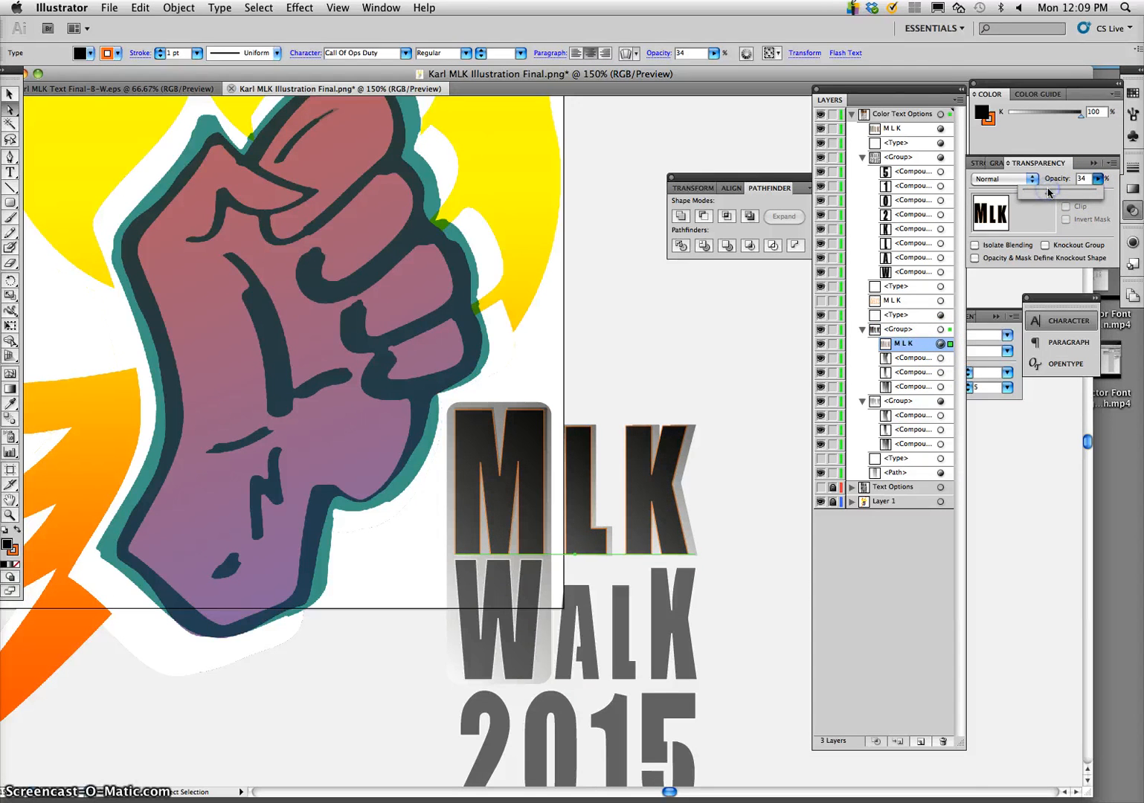
{"action": "left_click", "coordinate": [748, 365]}
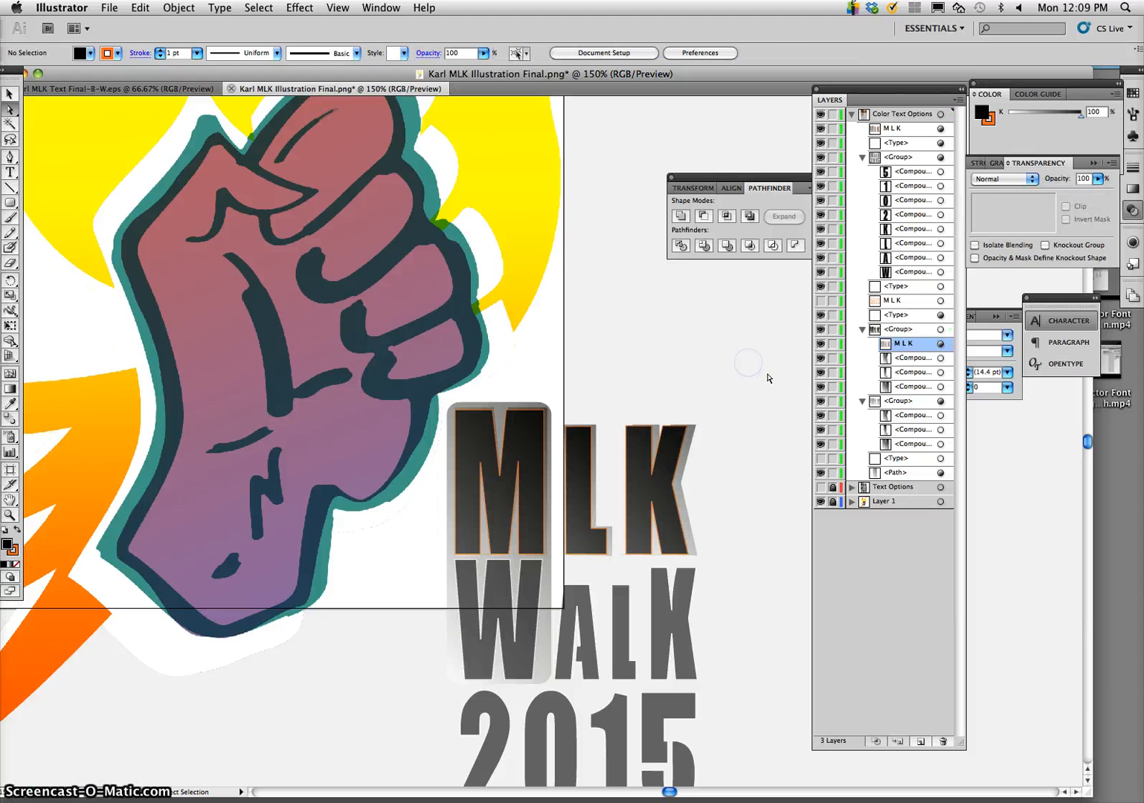
Remove the orange stroke from the 34% opacity MLK lettering inside the group
{"action": "scroll", "coordinate": [751, 372], "scroll_direction": "down", "scroll_amount": 3}
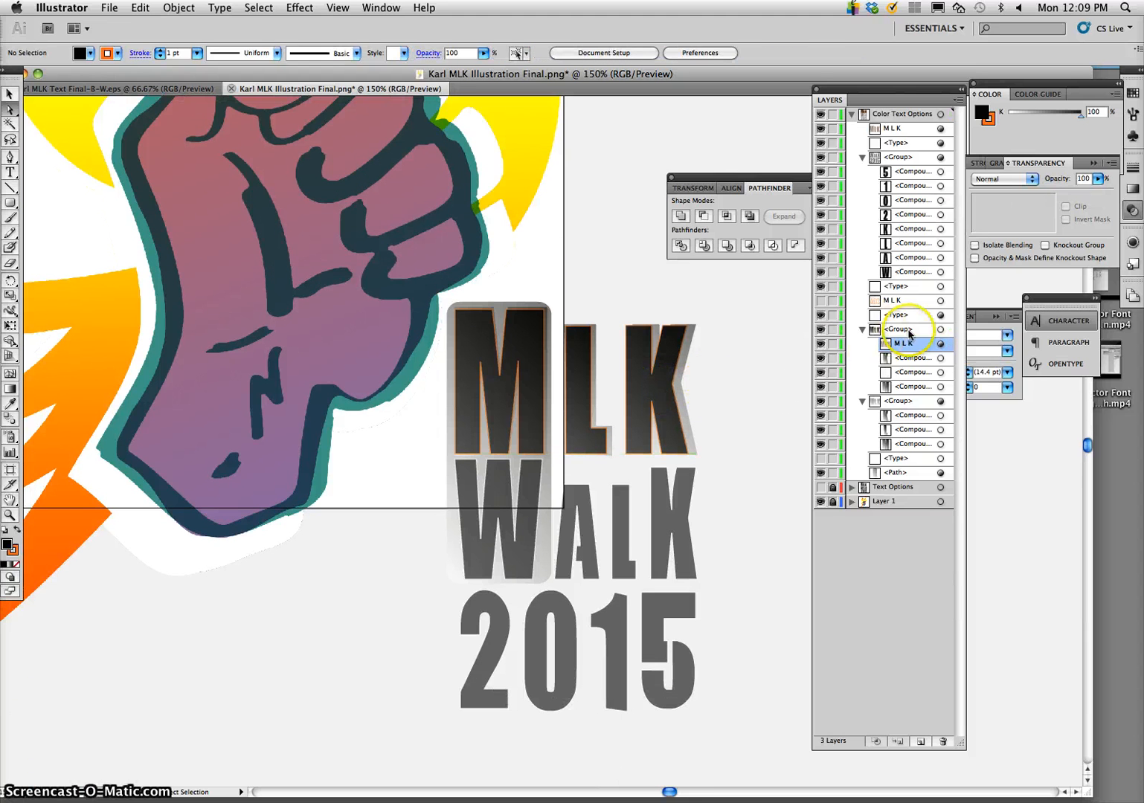
{"action": "left_click", "coordinate": [940, 343]}
{"action": "double_click", "coordinate": [989, 125]}
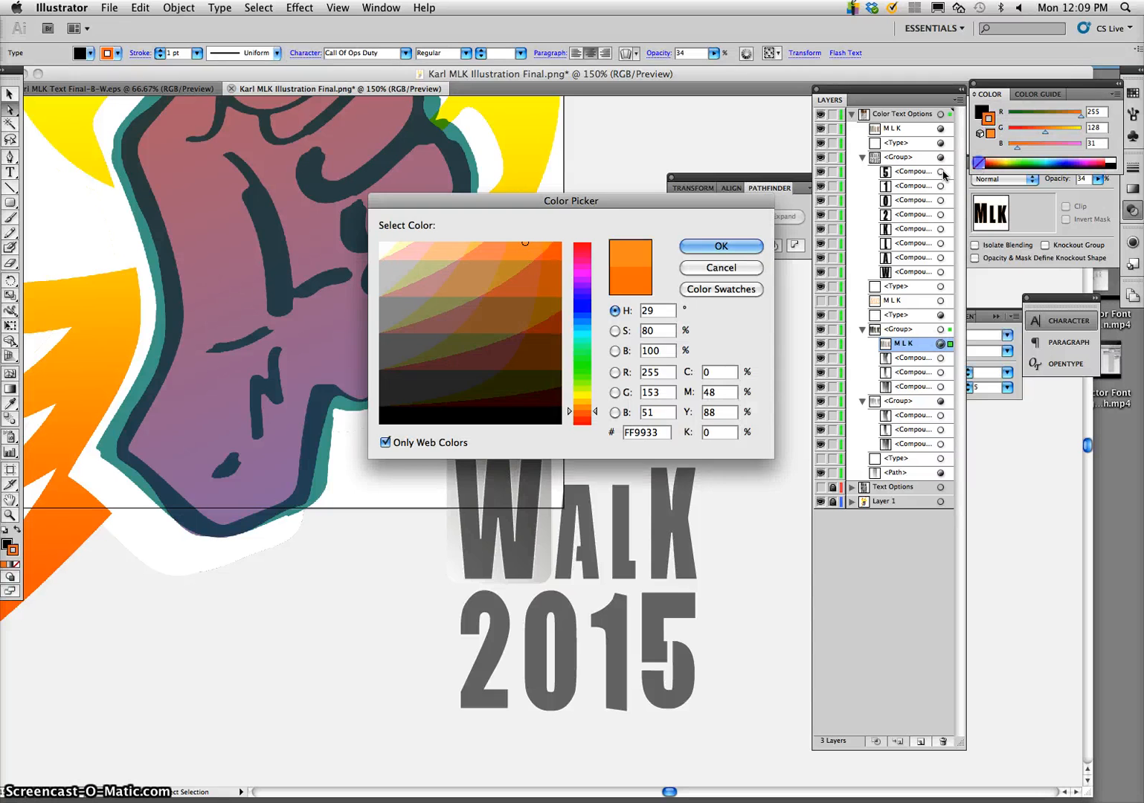
{"action": "left_click", "coordinate": [721, 246]}
{"action": "left_click", "coordinate": [980, 164]}
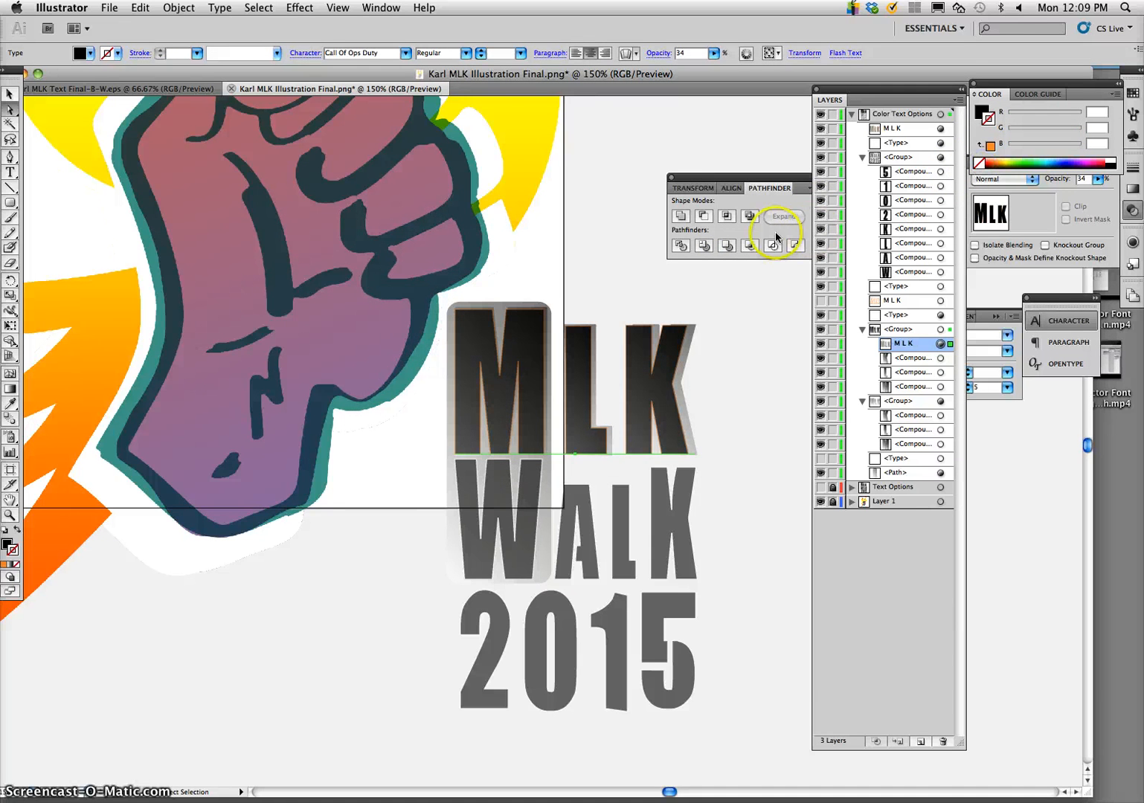
Show and hide the hidden orange-outlined MLK lettering to compare it with the visible letters
{"action": "left_click", "coordinate": [773, 332]}
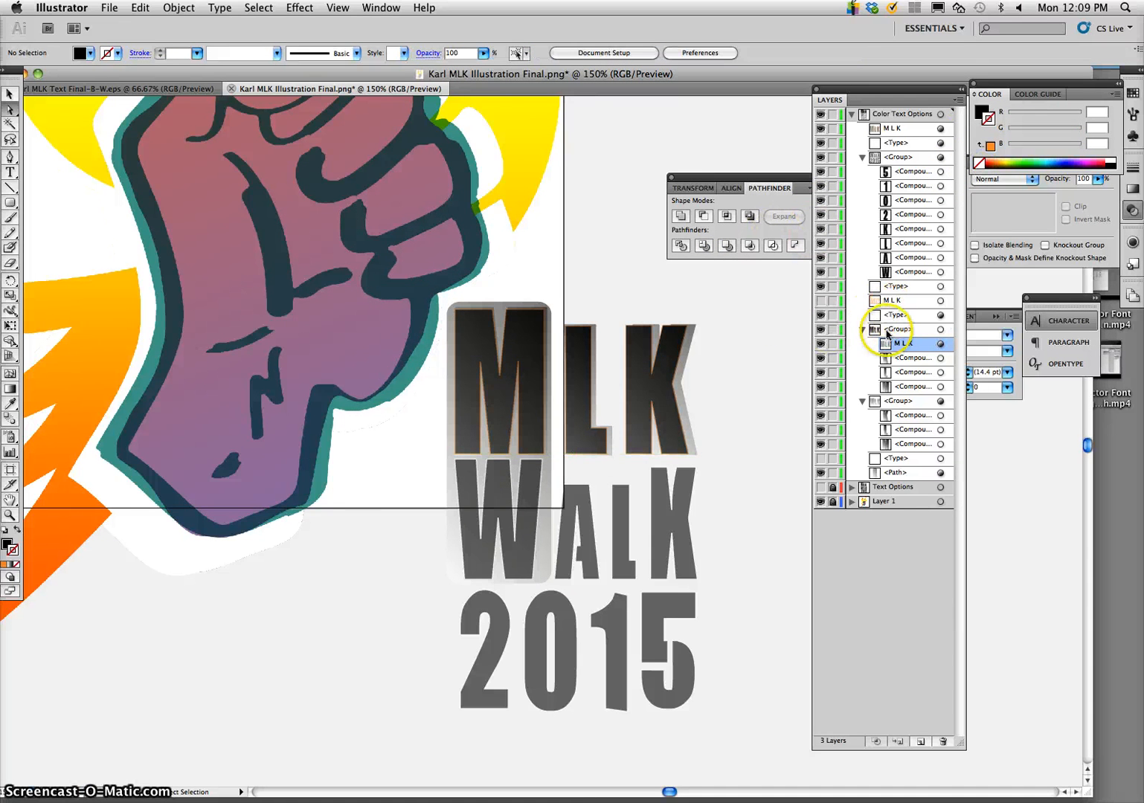
{"action": "left_click", "coordinate": [820, 301]}
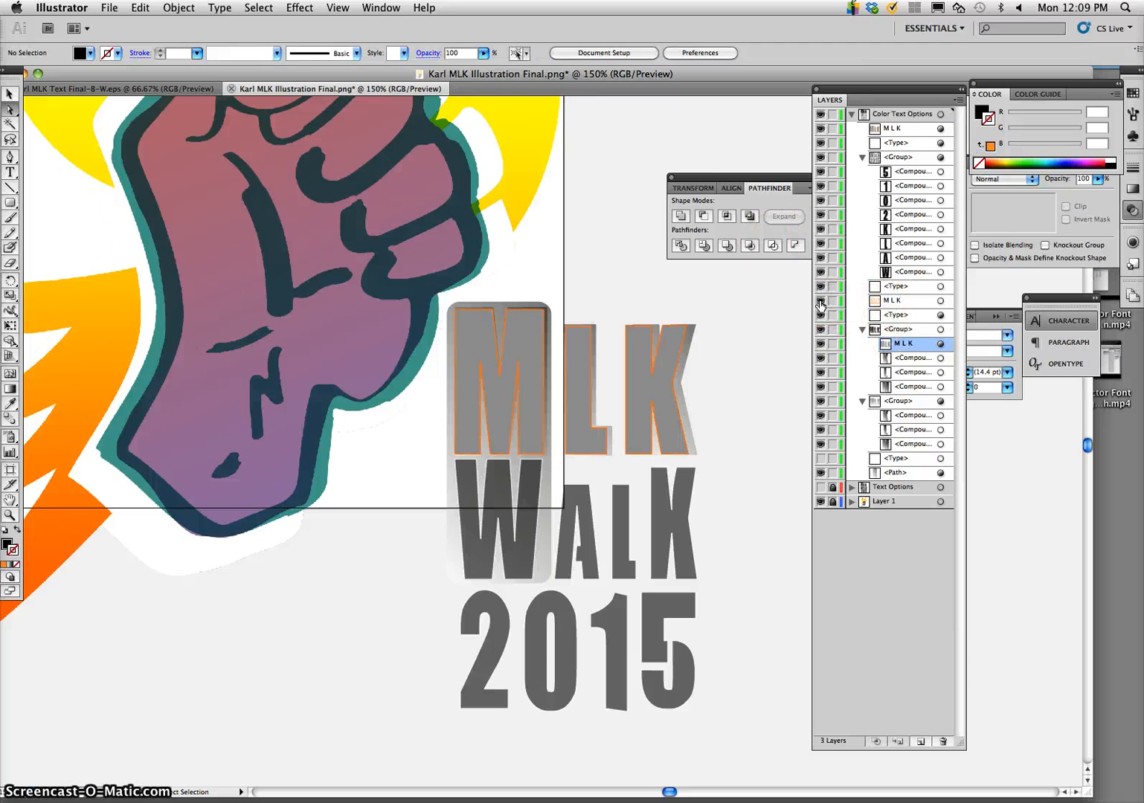
{"action": "left_click", "coordinate": [820, 302]}
{"action": "left_click", "coordinate": [914, 301]}
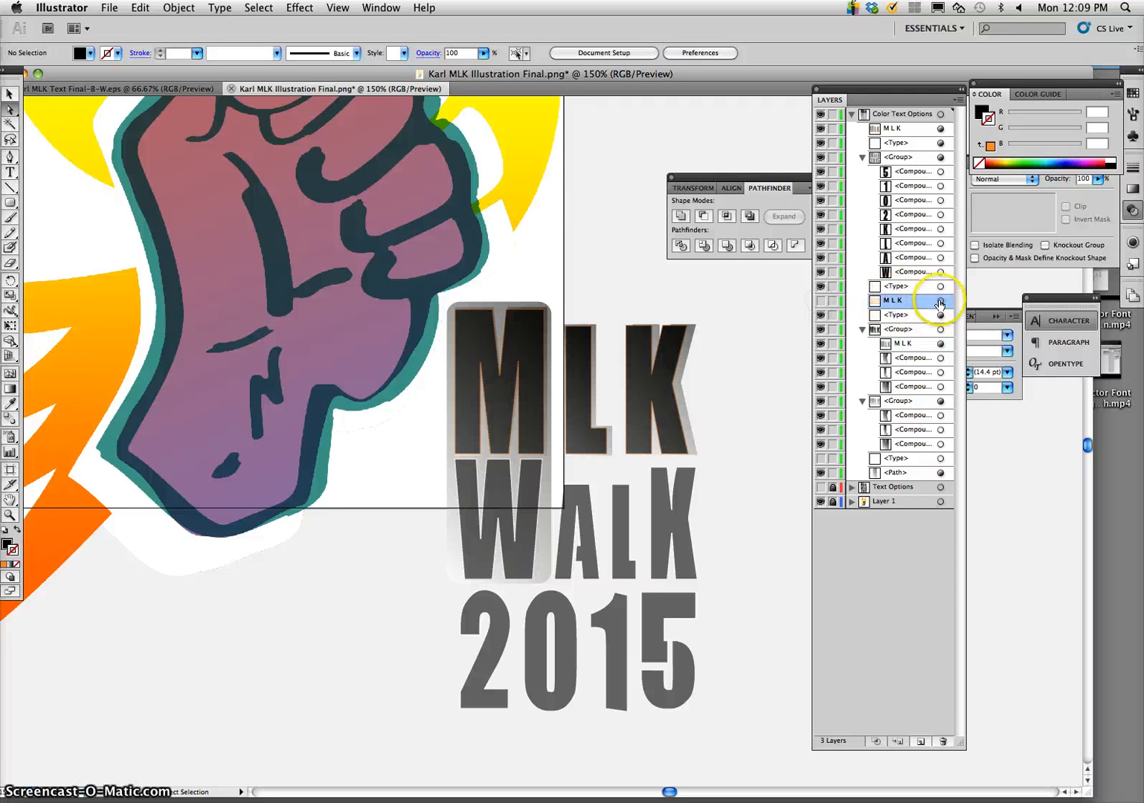
{"action": "left_click", "coordinate": [940, 301]}
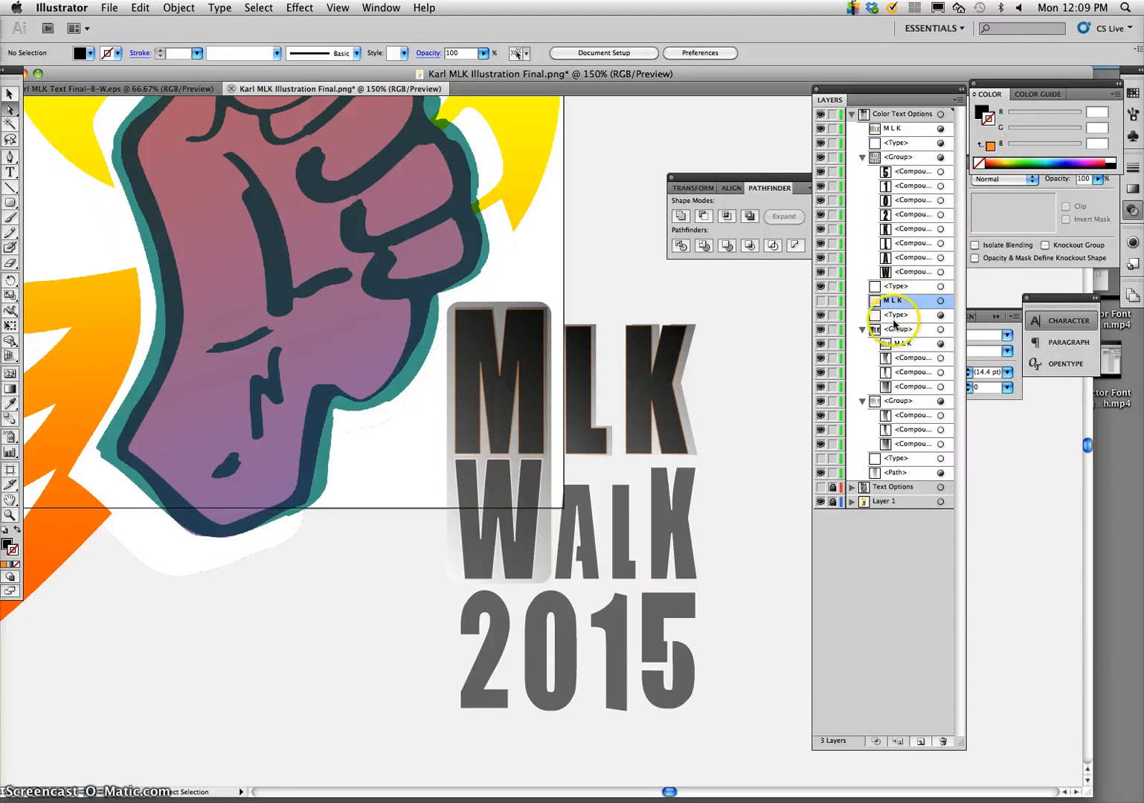
Remove the orange stroke from the topmost MLK lettering and deselect it
{"action": "left_click", "coordinate": [667, 375]}
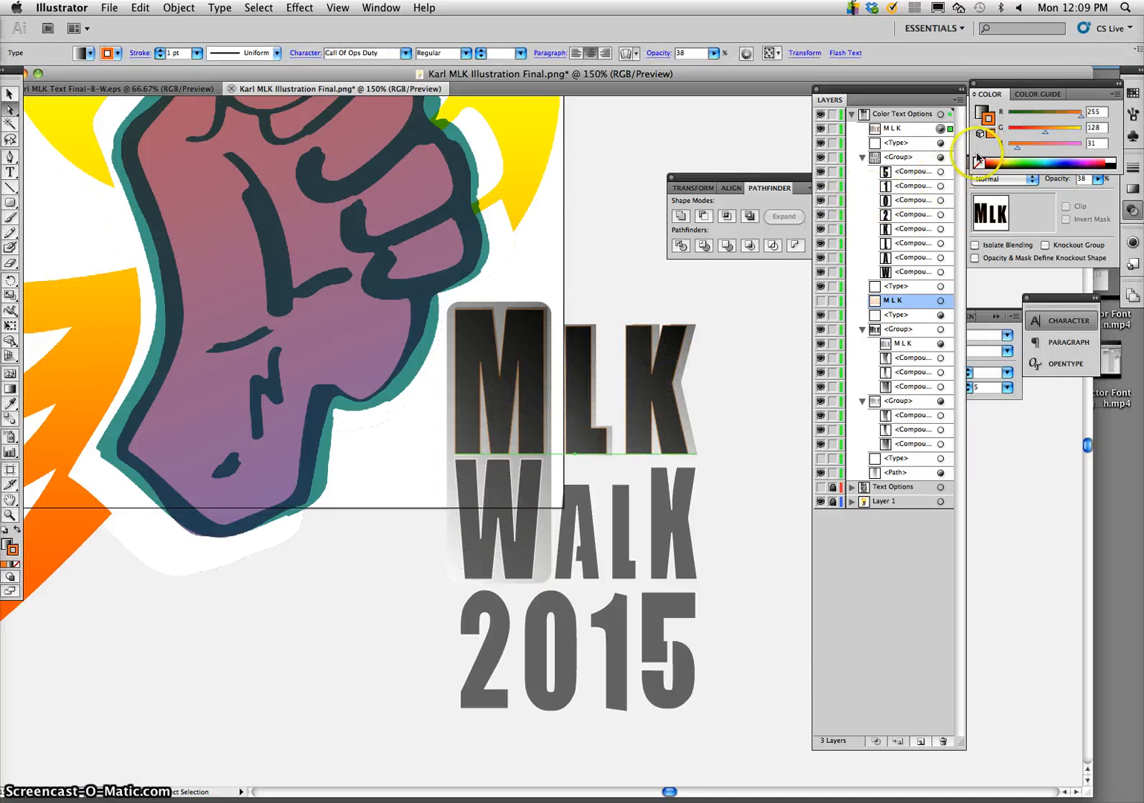
{"action": "left_click", "coordinate": [15, 565]}
{"action": "left_click", "coordinate": [230, 571]}
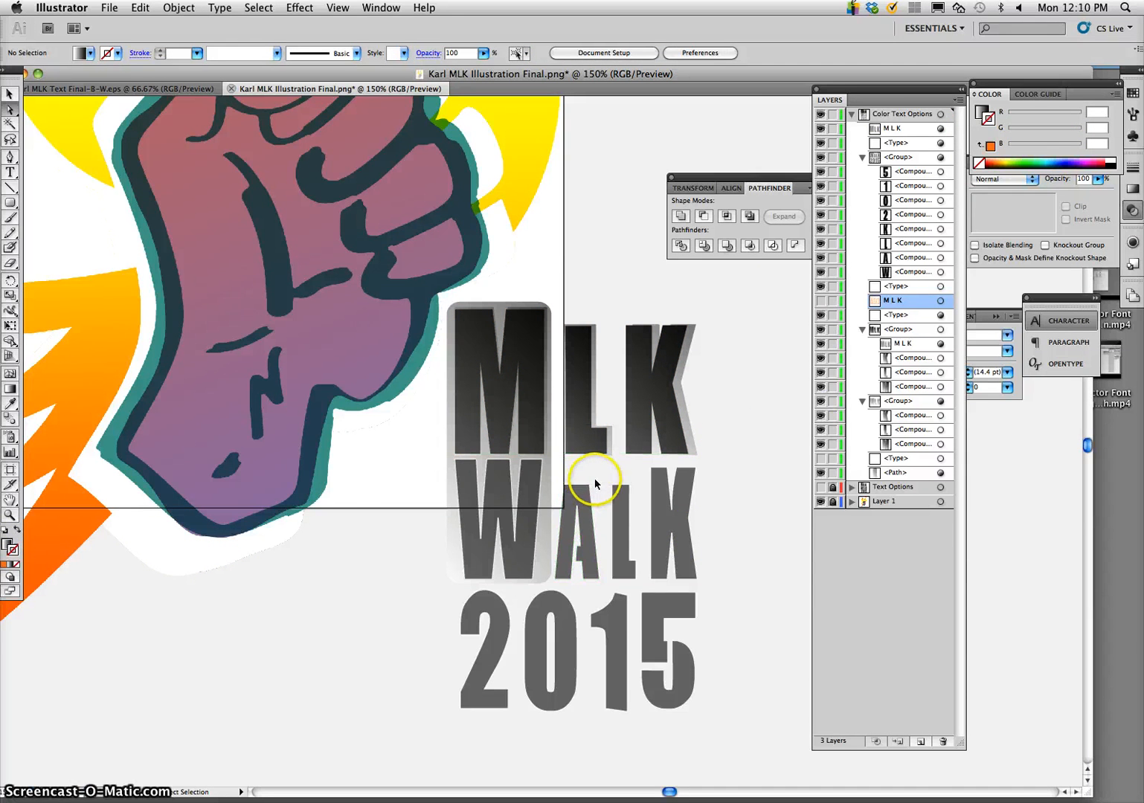
Unlock the Text Options and Layer 1 layers and copy the fist illustration together with all the MLK Walk 2015 lettering
{"action": "key", "text": "super+minus"}
{"action": "key", "text": "super+minus"}
{"action": "key", "text": "super+minus"}
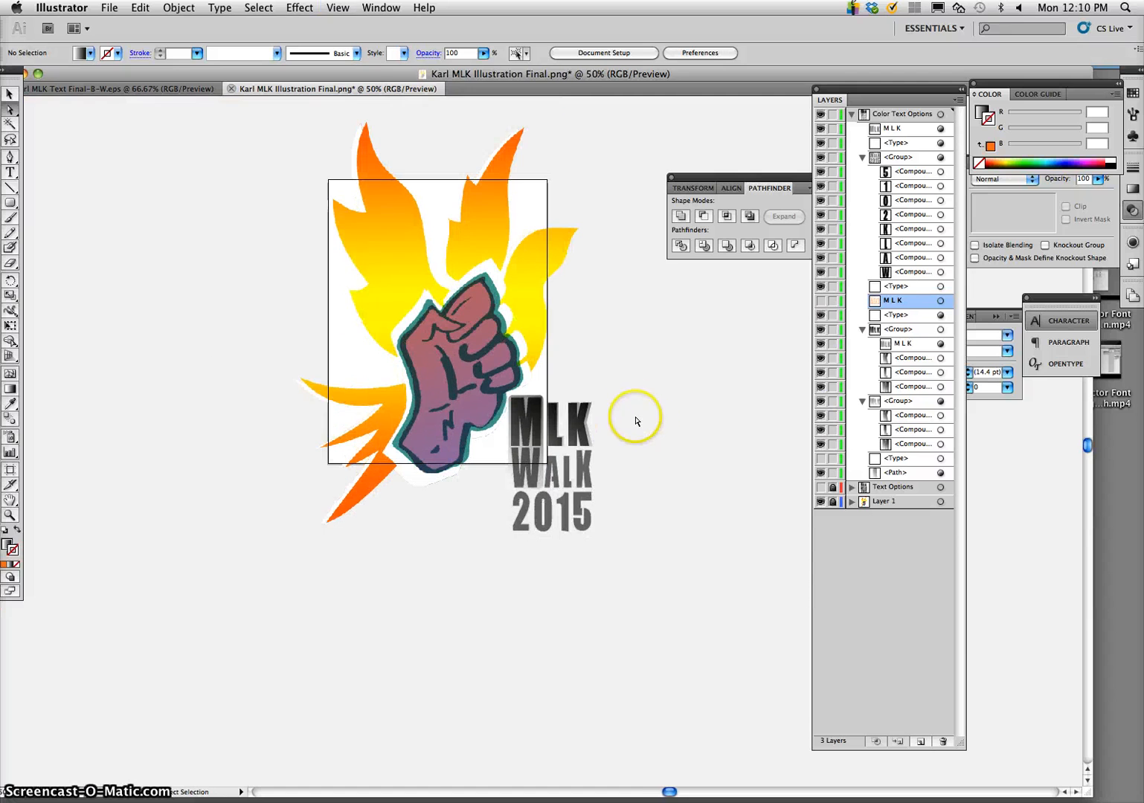
{"action": "left_click_drag", "start_coordinate": [632, 406], "coordinate": [505, 530]}
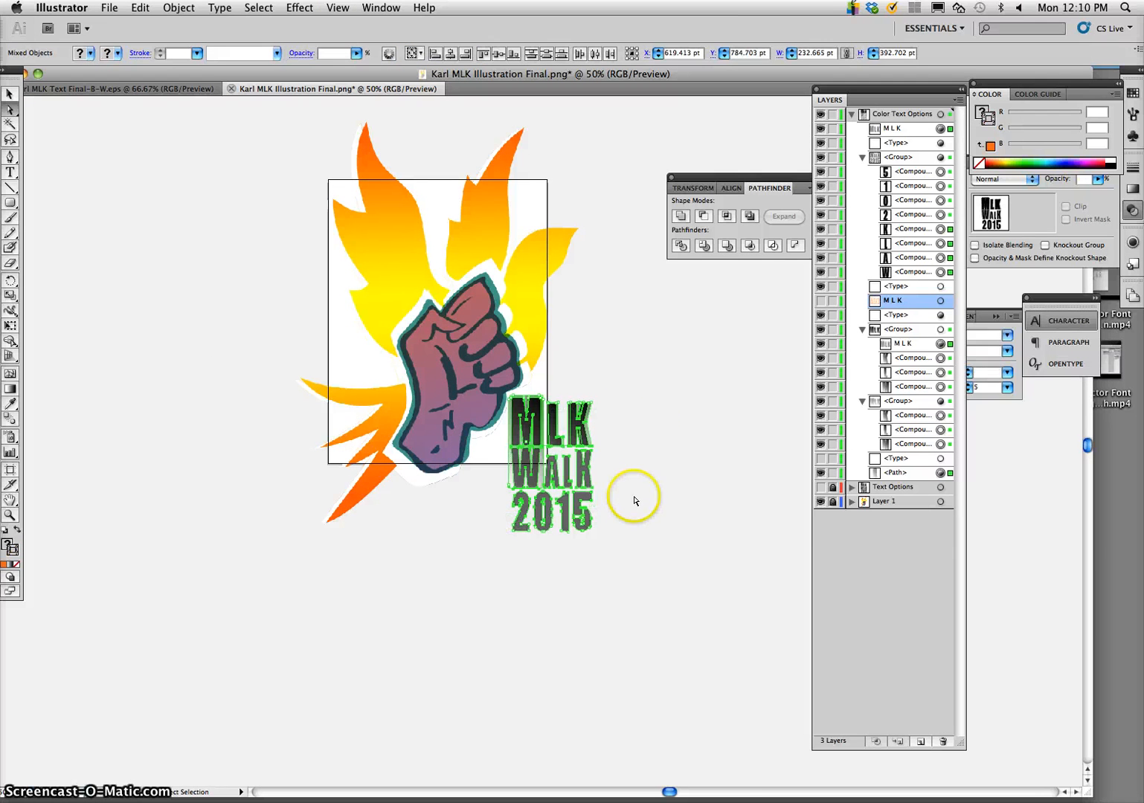
{"action": "key", "text": "super+c"}
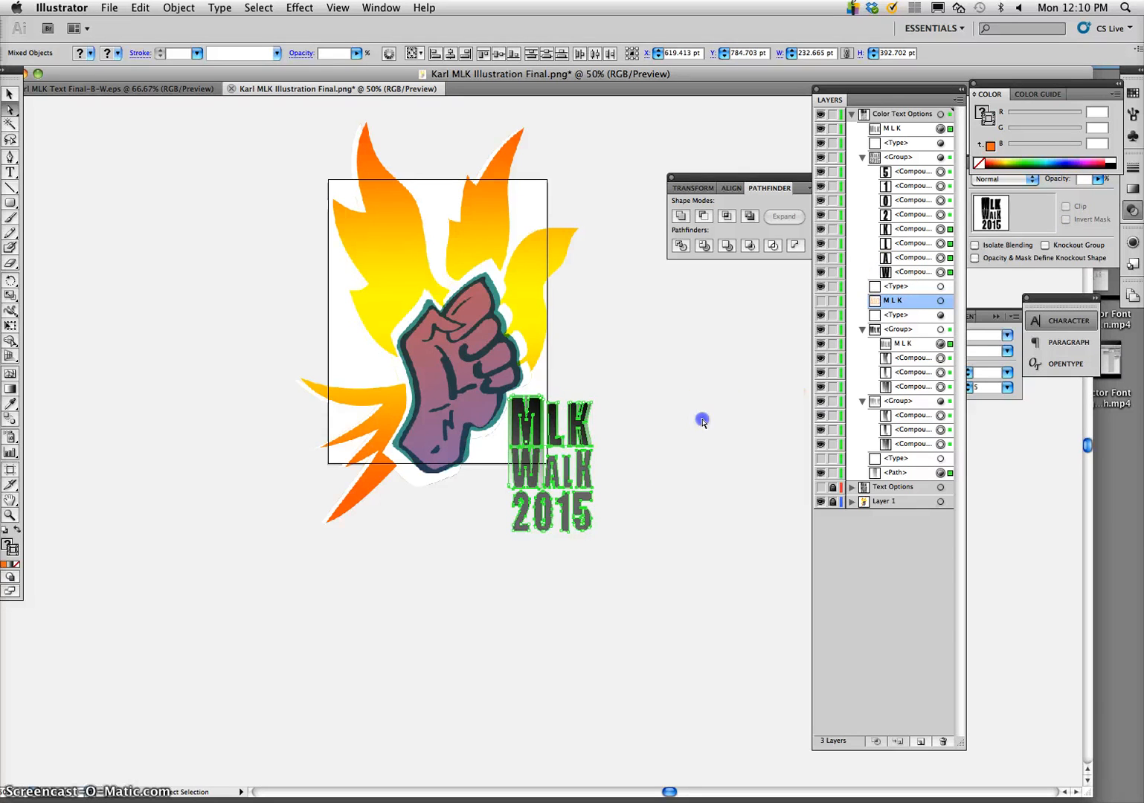
{"action": "left_click_drag", "start_coordinate": [613, 410], "coordinate": [504, 529]}
{"action": "left_click_drag", "start_coordinate": [610, 380], "coordinate": [546, 446]}
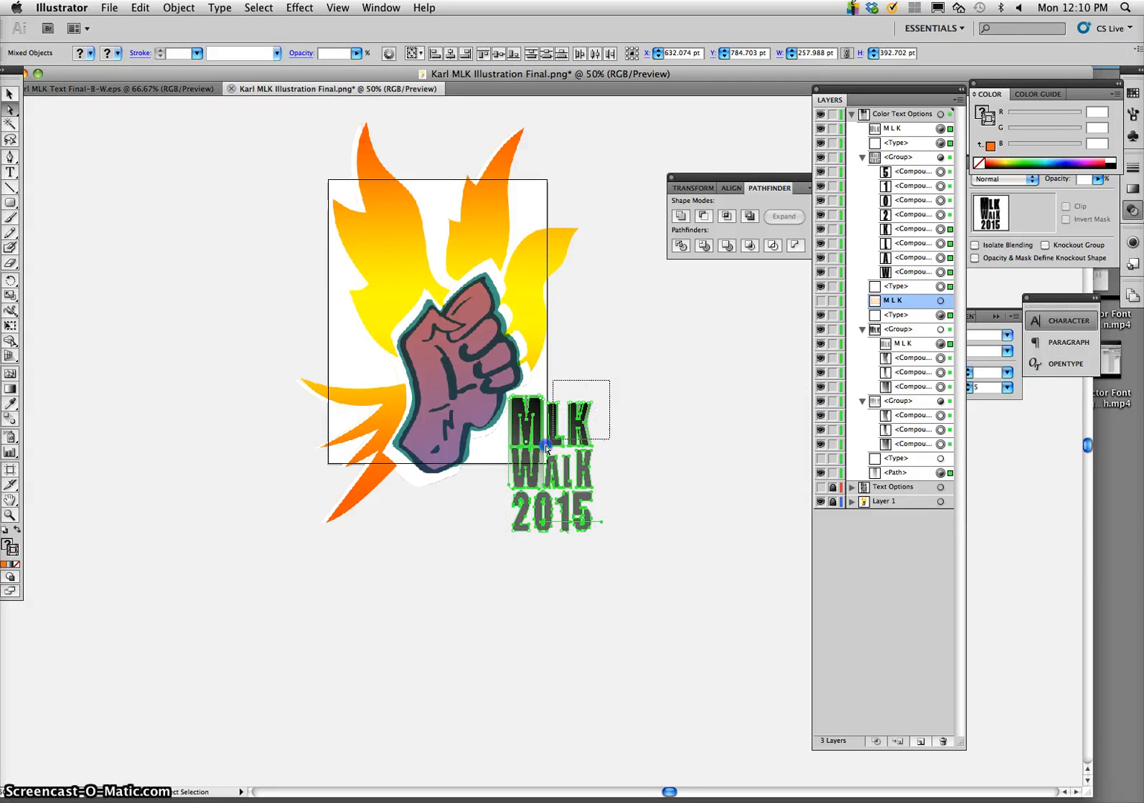
{"action": "left_click_drag", "start_coordinate": [521, 530], "coordinate": [521, 529]}
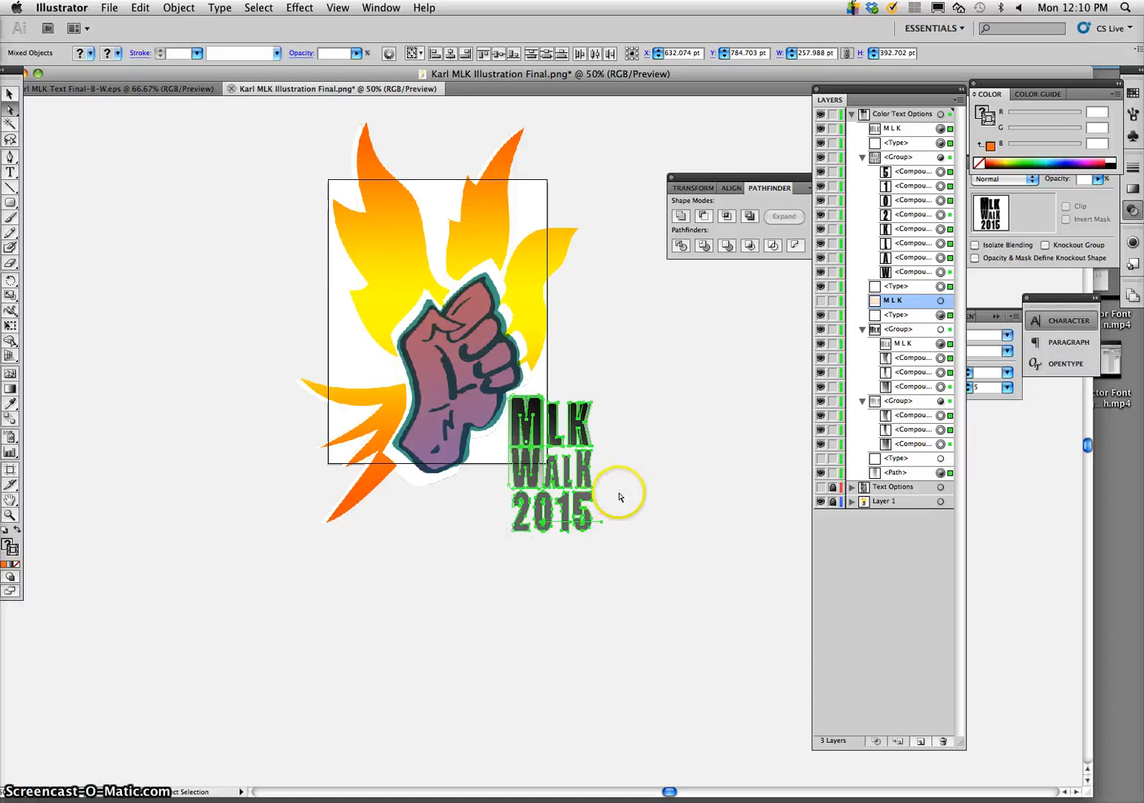
{"action": "left_click_drag", "start_coordinate": [643, 539], "coordinate": [266, 136]}
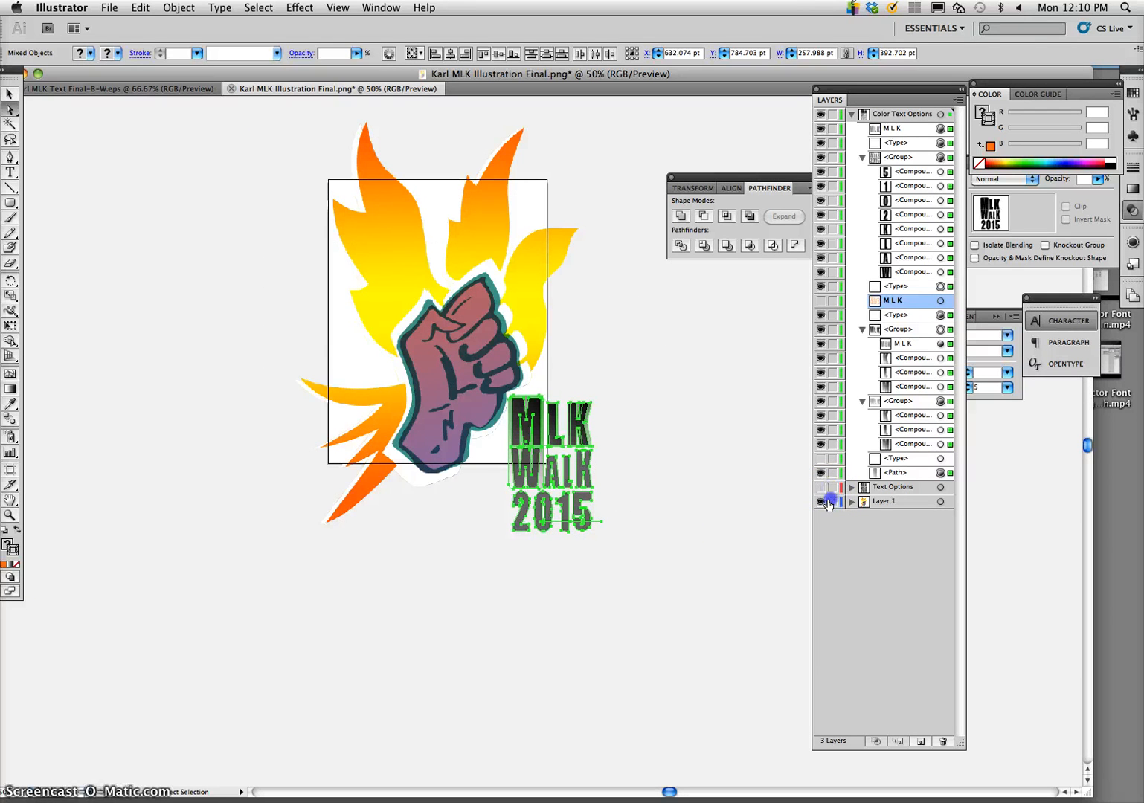
{"action": "left_click_drag", "start_coordinate": [694, 531], "coordinate": [258, 124]}
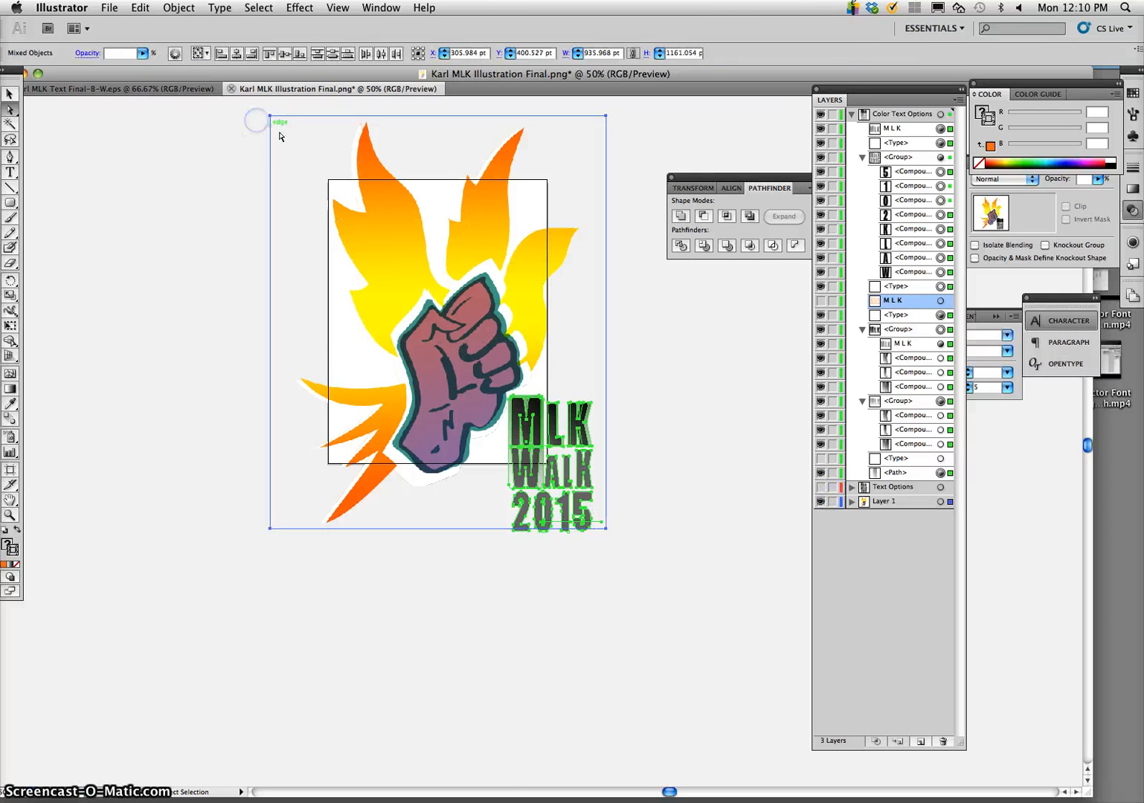
Create a Letter-size print document named Color Text with Spot Illustration
{"action": "left_click", "coordinate": [108, 7]}
{"action": "left_click", "coordinate": [119, 24]}
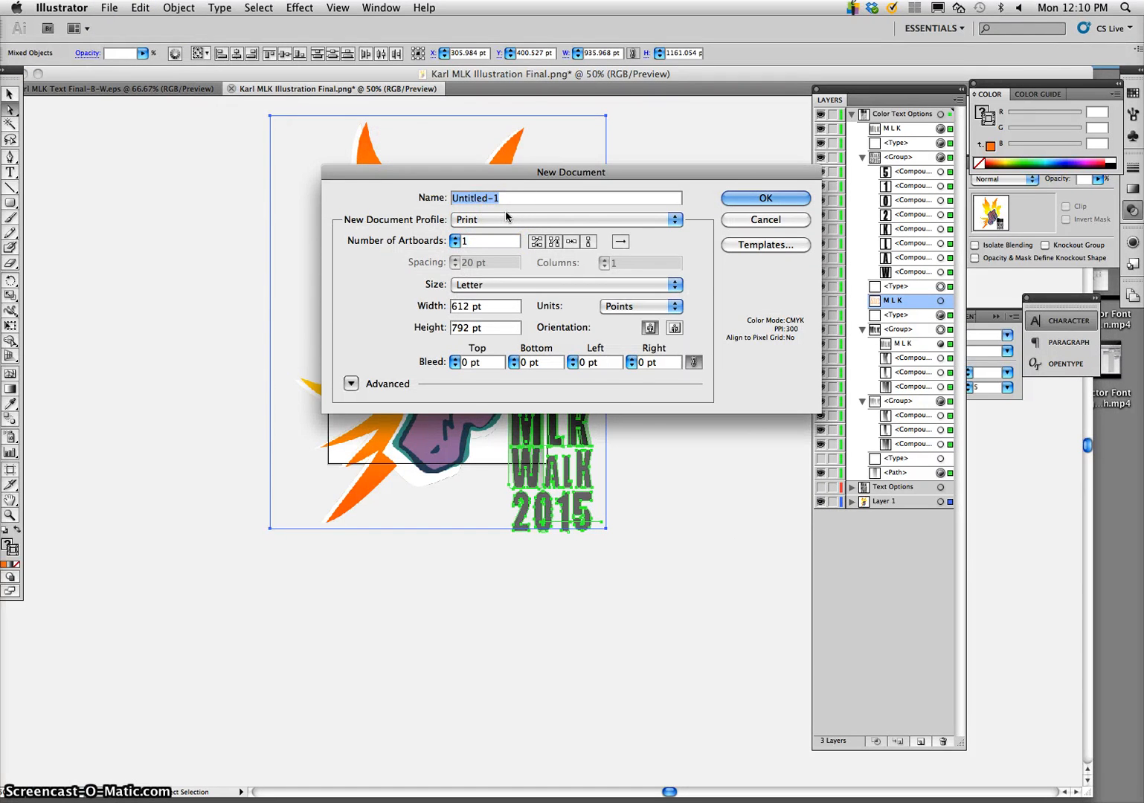
{"action": "type", "text": "Color Te"}
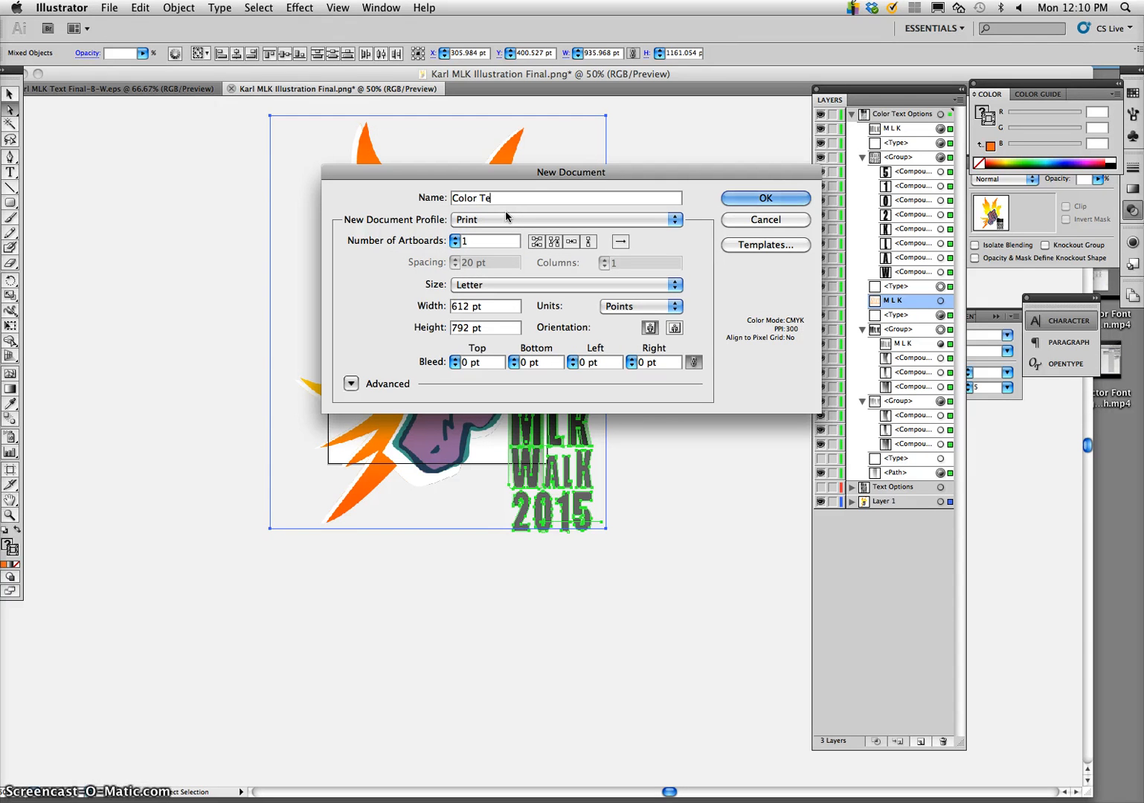
{"action": "type", "text": "xt with Spot "}
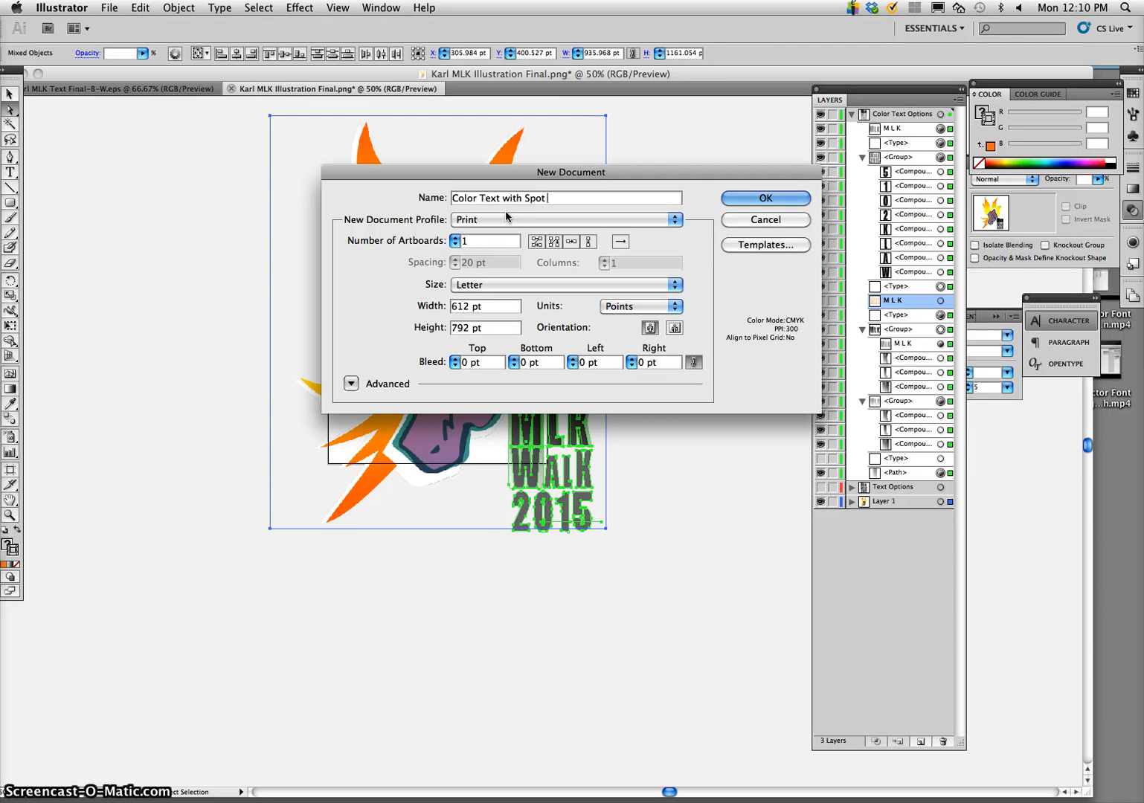
{"action": "type", "text": "Illustration"}
{"action": "left_click", "coordinate": [716, 240]}
{"action": "left_click", "coordinate": [765, 197]}
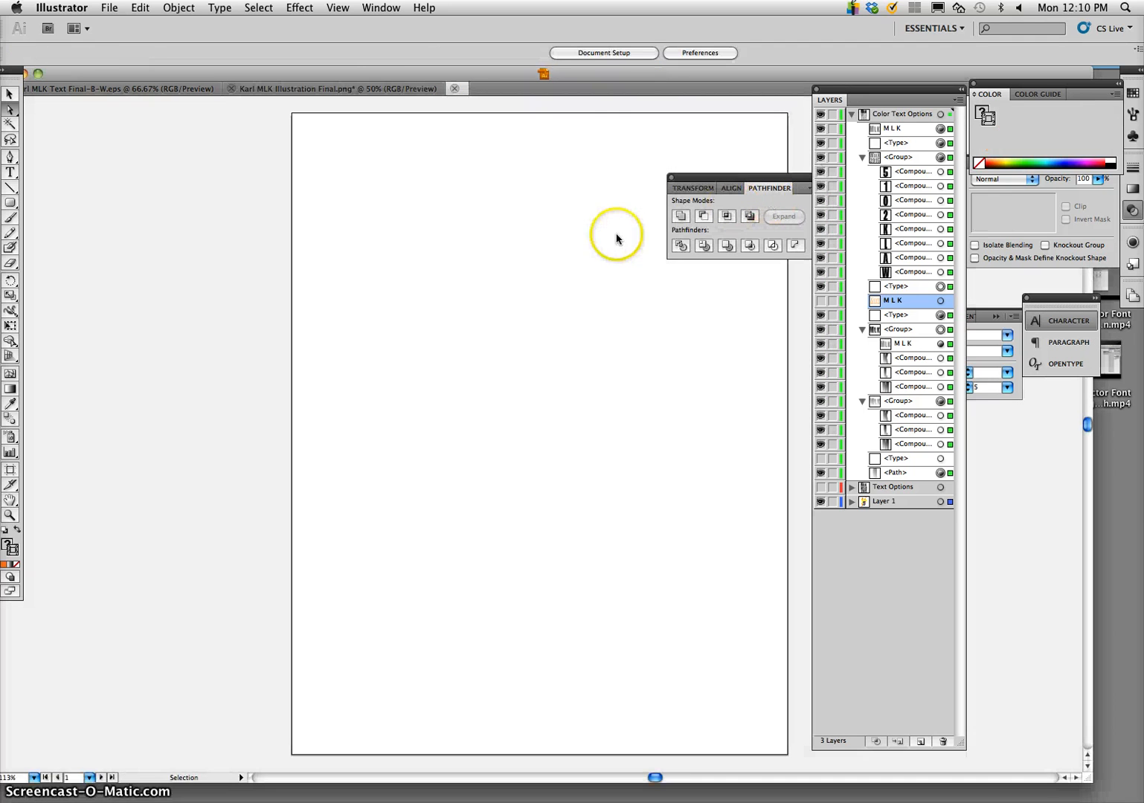
Paste the copied fist and lettering at their original position in the new document and deselect them
{"action": "left_click", "coordinate": [141, 8]}
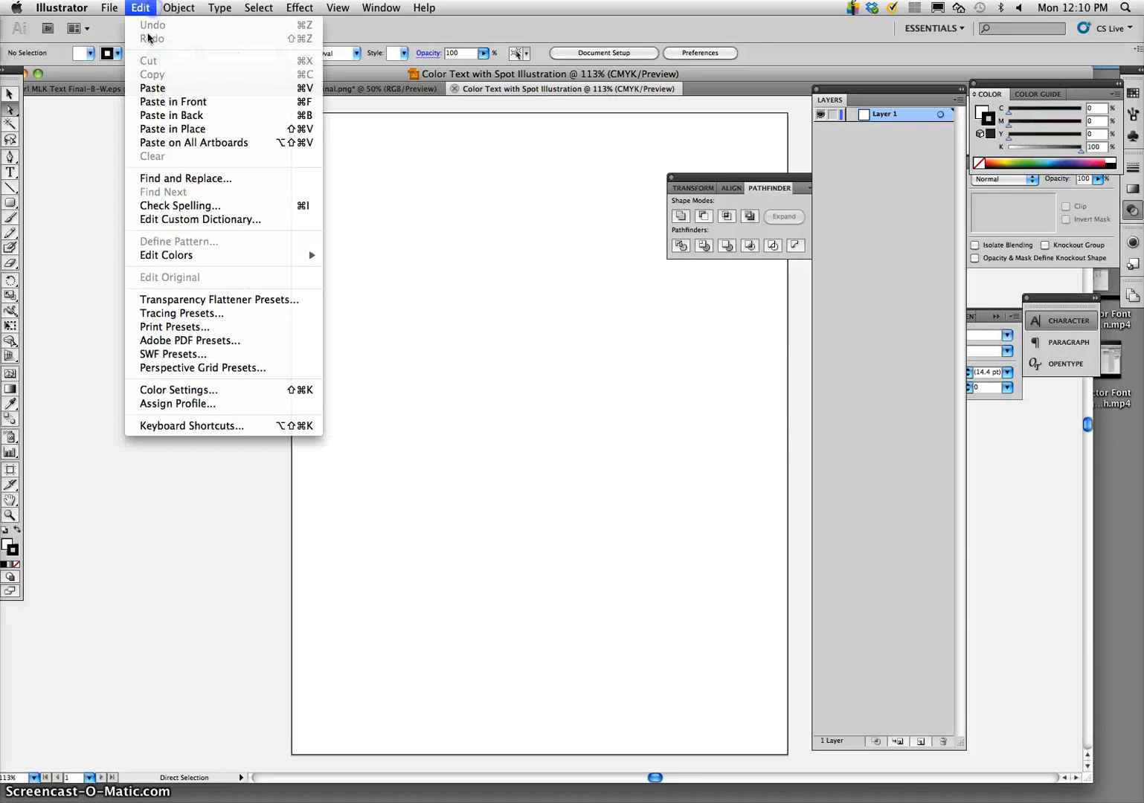
{"action": "key", "text": "Return"}
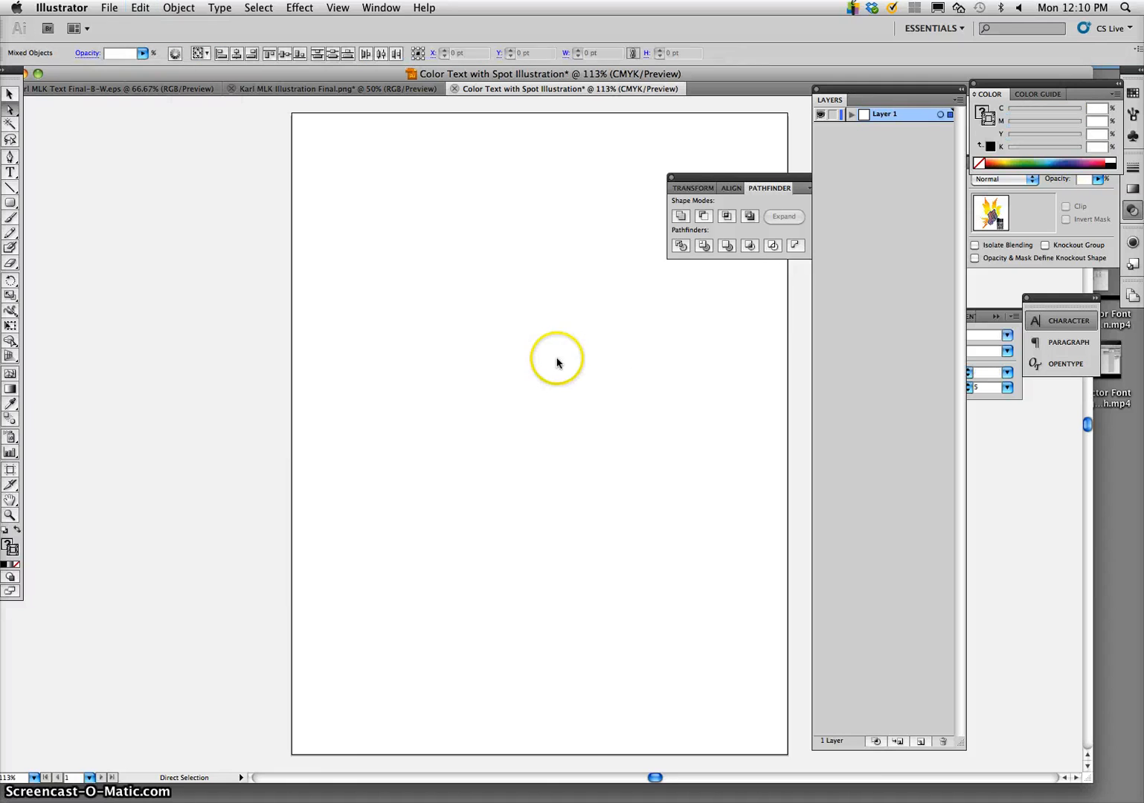
{"action": "scroll", "coordinate": [594, 382], "scroll_direction": "down", "scroll_amount": 6}
{"action": "scroll", "coordinate": [594, 382], "scroll_direction": "right", "scroll_amount": 4}
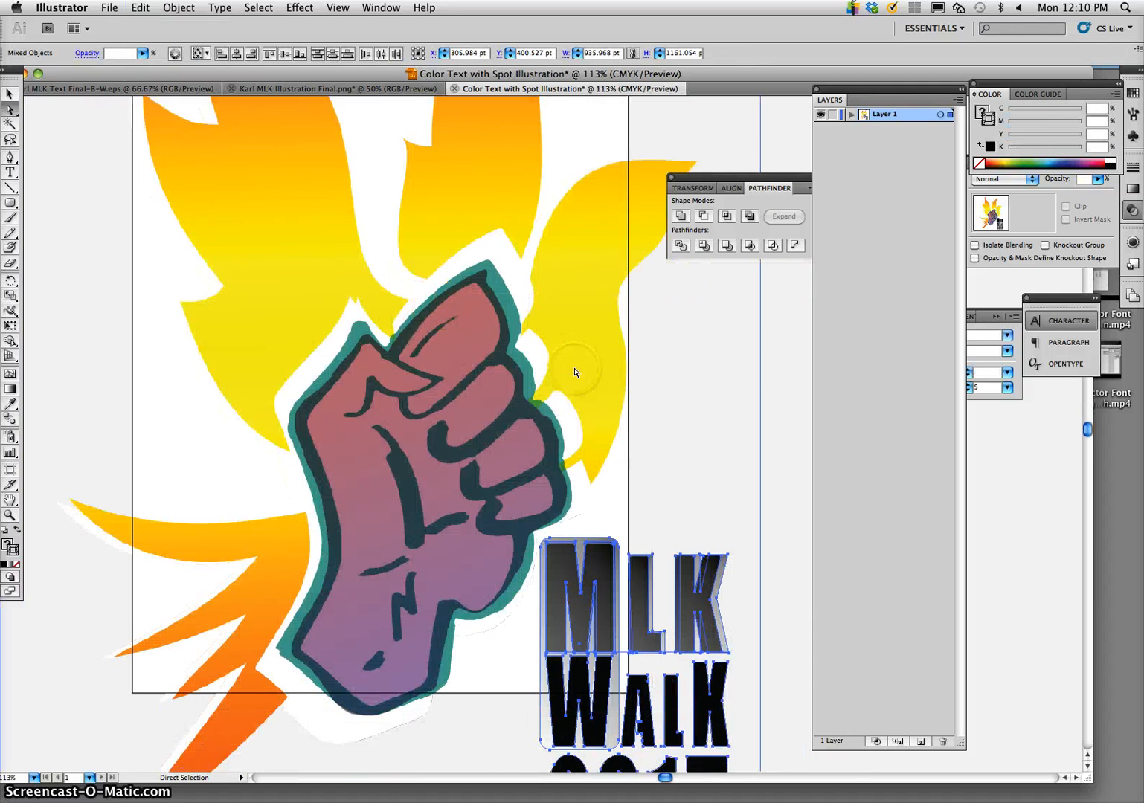
{"action": "left_click", "coordinate": [675, 699]}
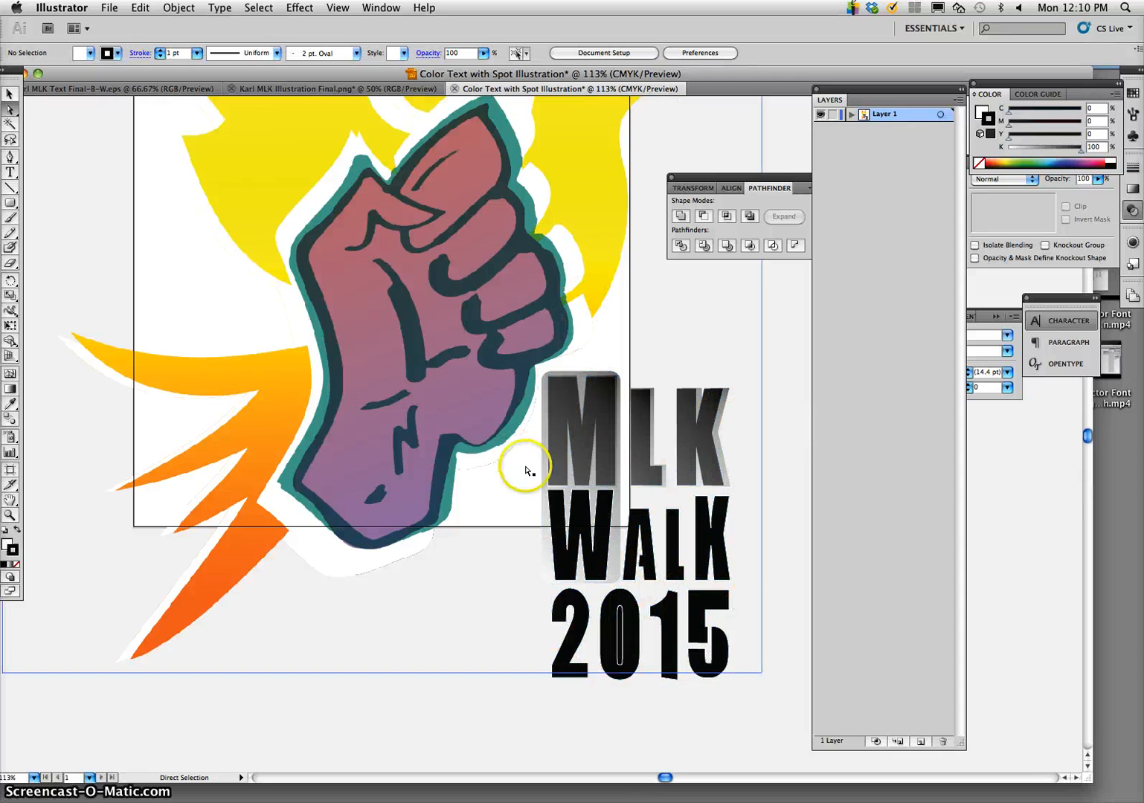
Return to Karl MLK Illustration Final.png and copy the complete fist and lettering artwork again
{"action": "left_click", "coordinate": [277, 89]}
{"action": "left_click", "coordinate": [686, 508]}
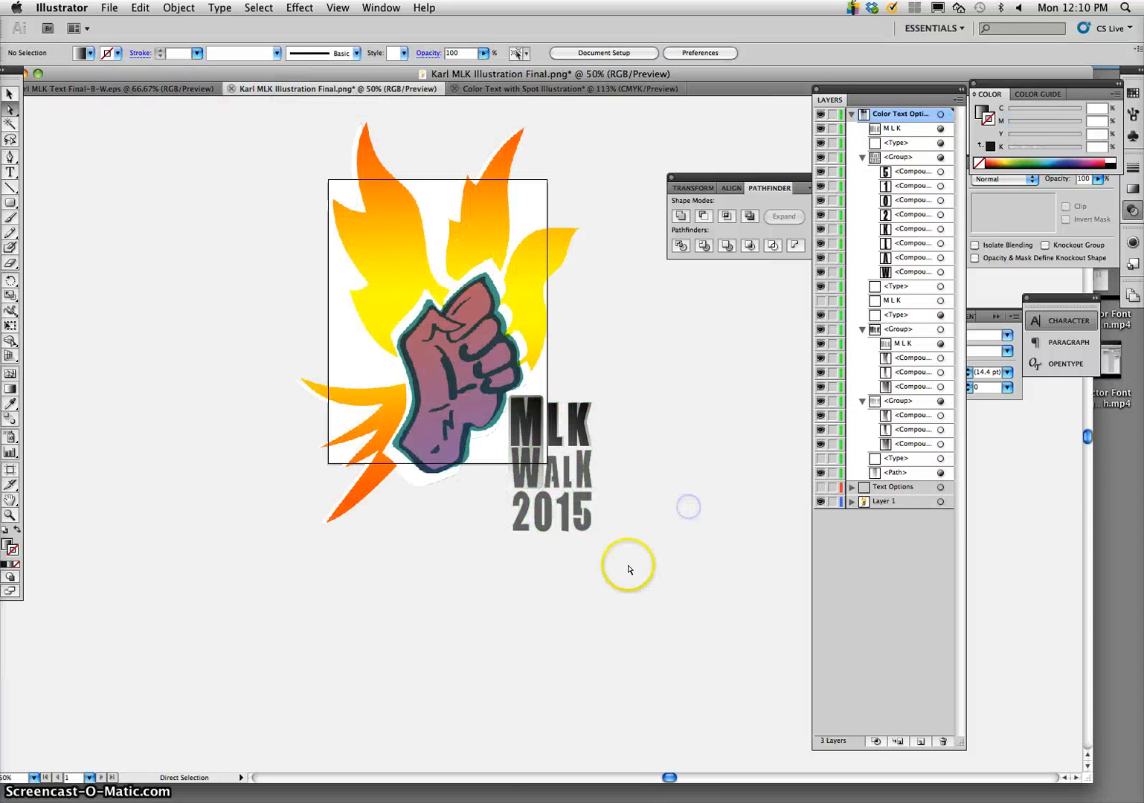
{"action": "left_click_drag", "start_coordinate": [628, 566], "coordinate": [213, 113]}
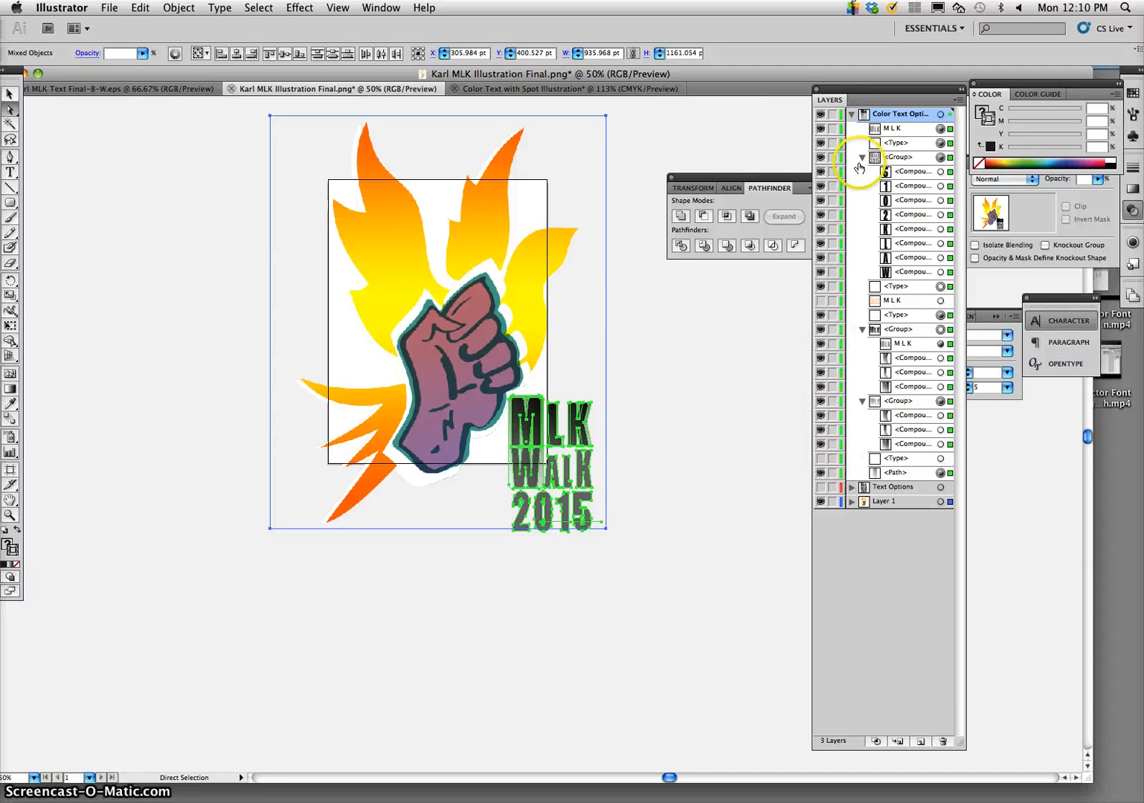
Replace the pasted artwork in Color Text with Spot Illustration by pasting the new copy in place
{"action": "left_click", "coordinate": [491, 88]}
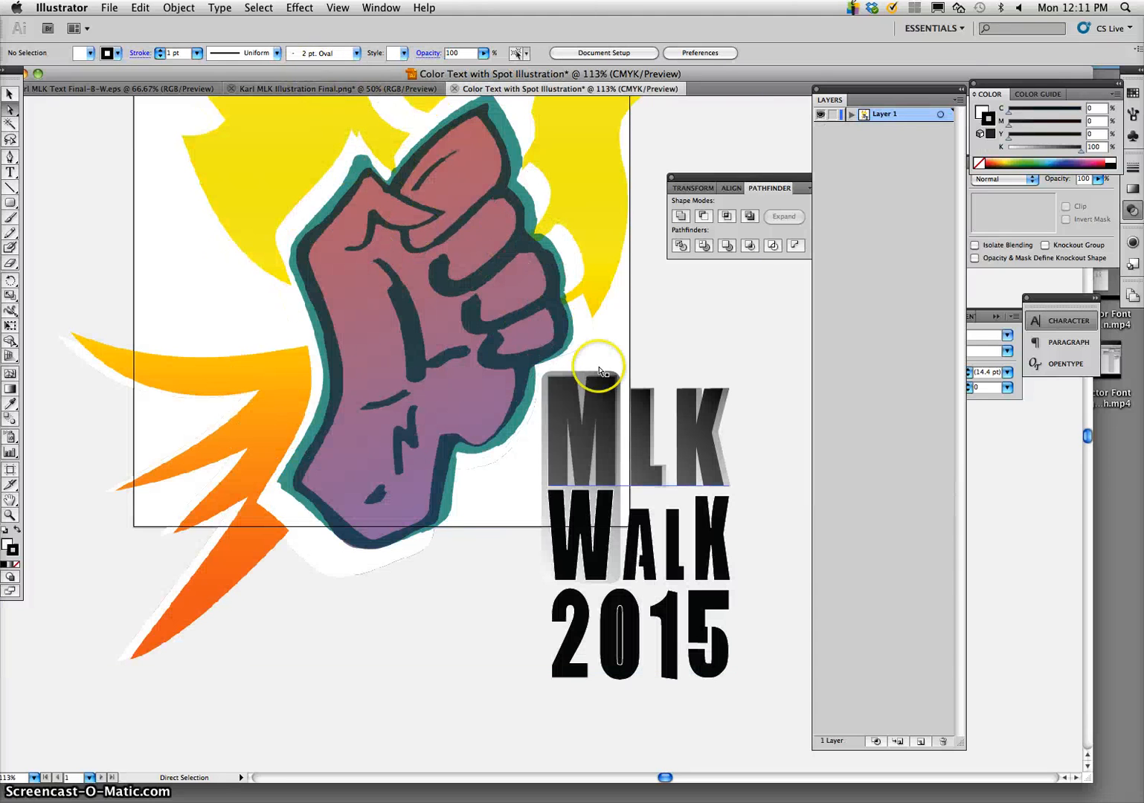
{"action": "left_click", "coordinate": [939, 115]}
{"action": "key", "text": "Delete"}
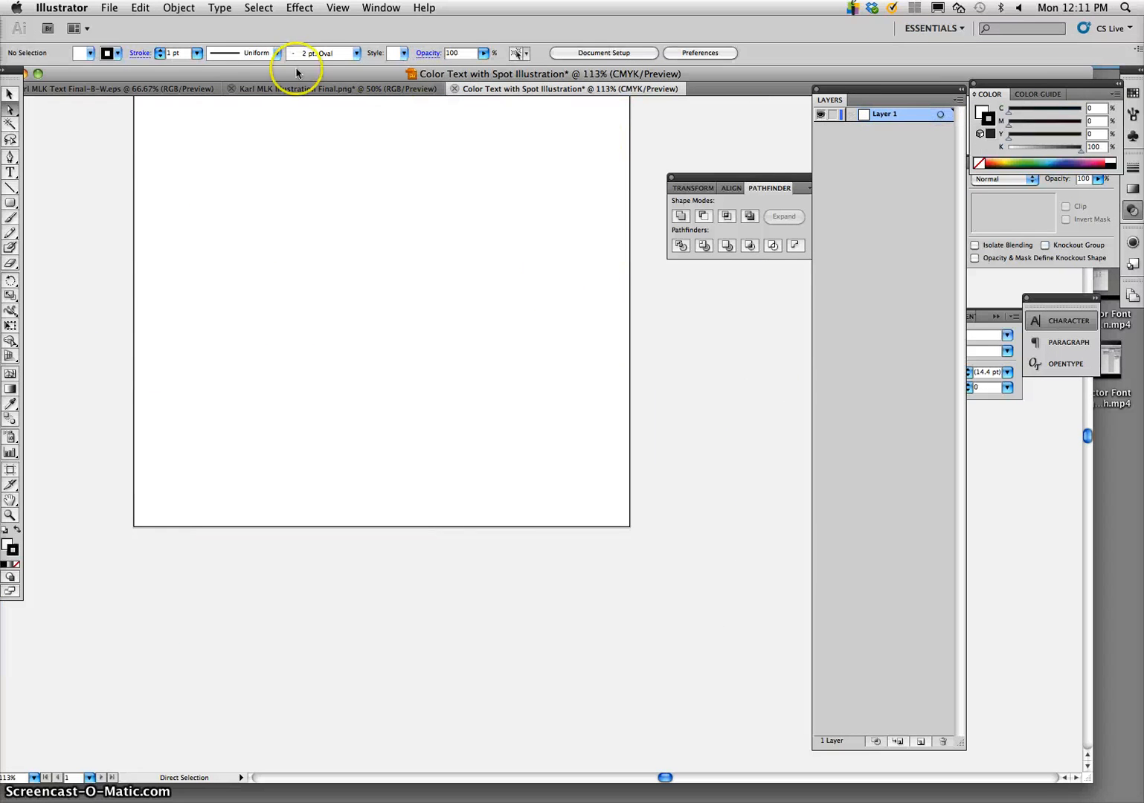
{"action": "left_click", "coordinate": [136, 9]}
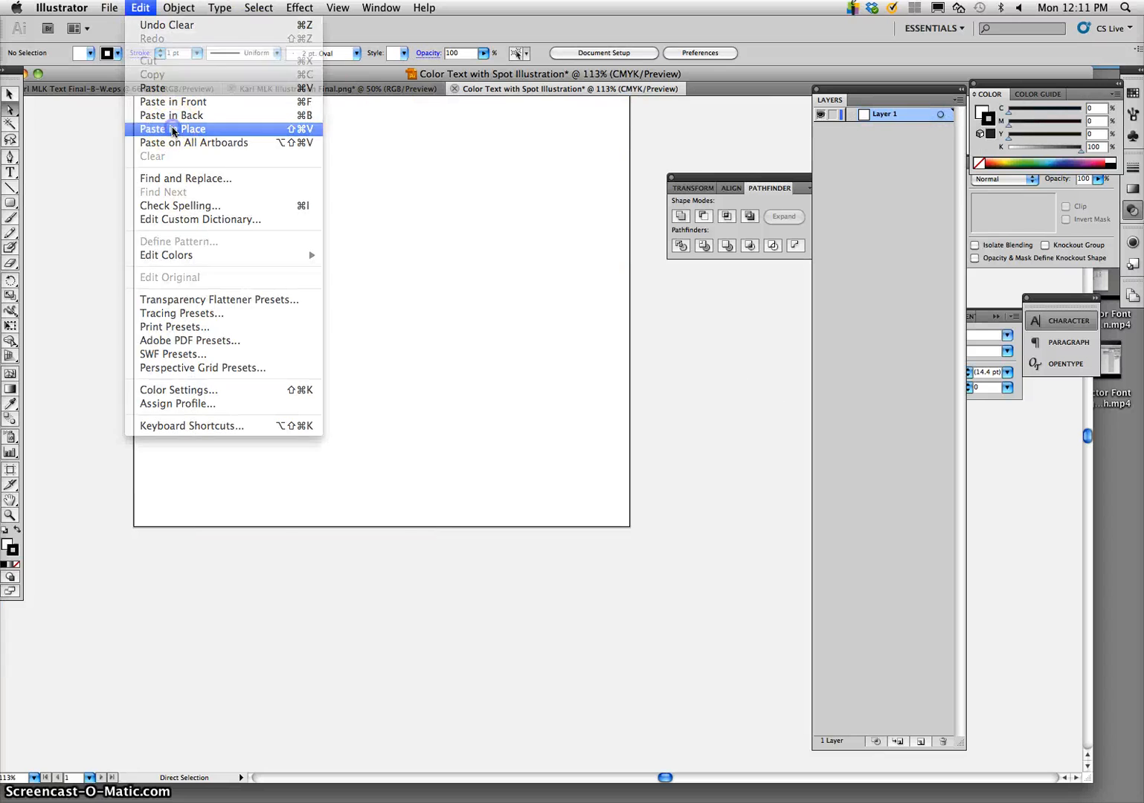
{"action": "left_click", "coordinate": [172, 132]}
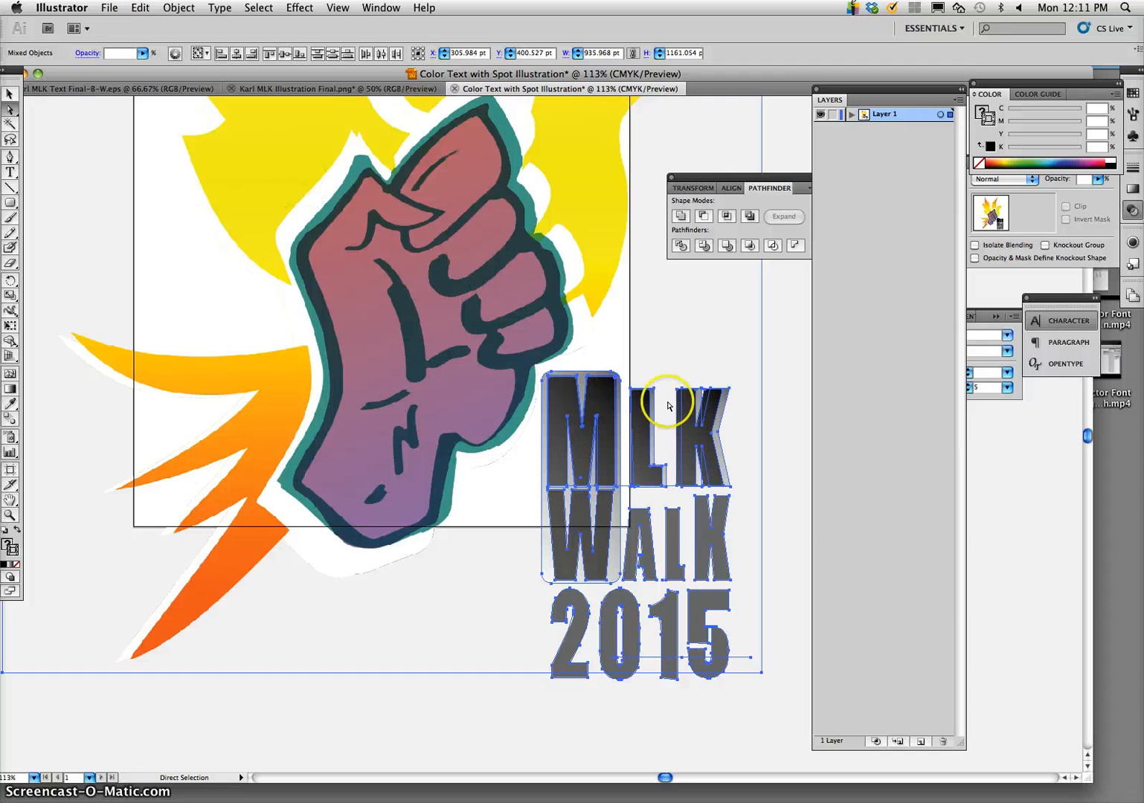
{"action": "left_click", "coordinate": [806, 455]}
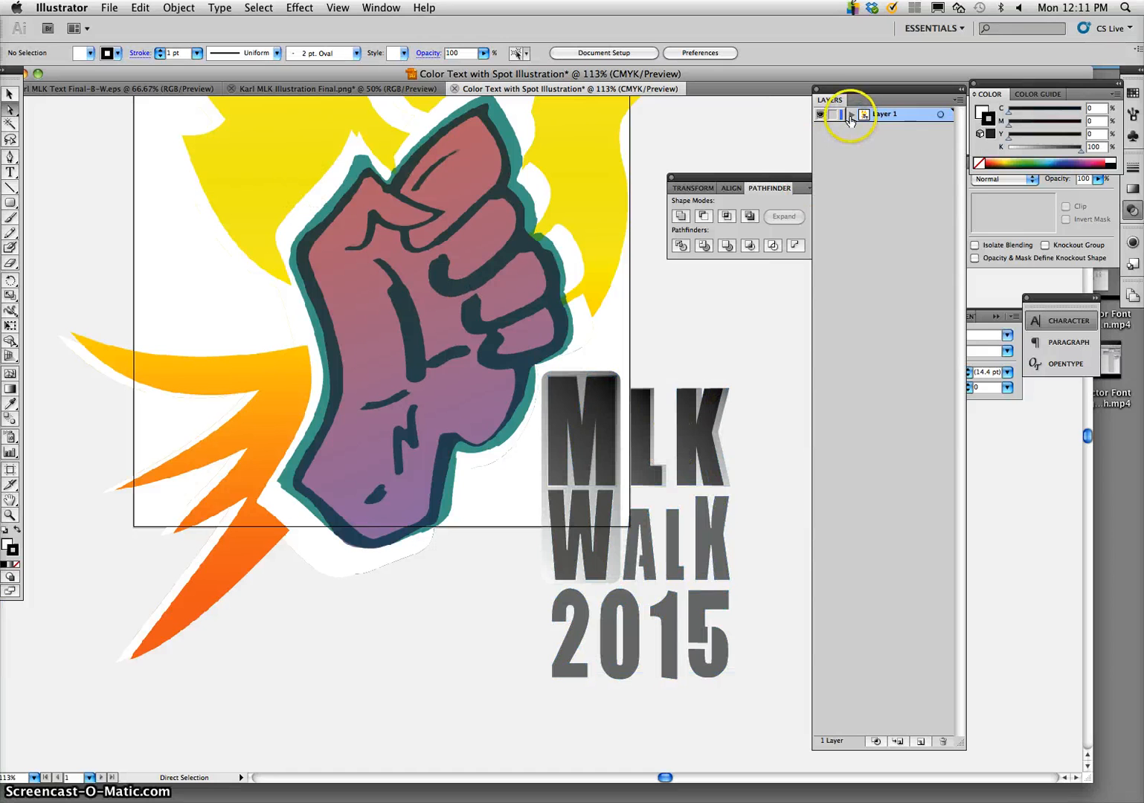
Fill the WALK 2015 lettering group with the Green, Yellow, Orange linear gradient and set the gradient angle to 56°
{"action": "left_click", "coordinate": [851, 115]}
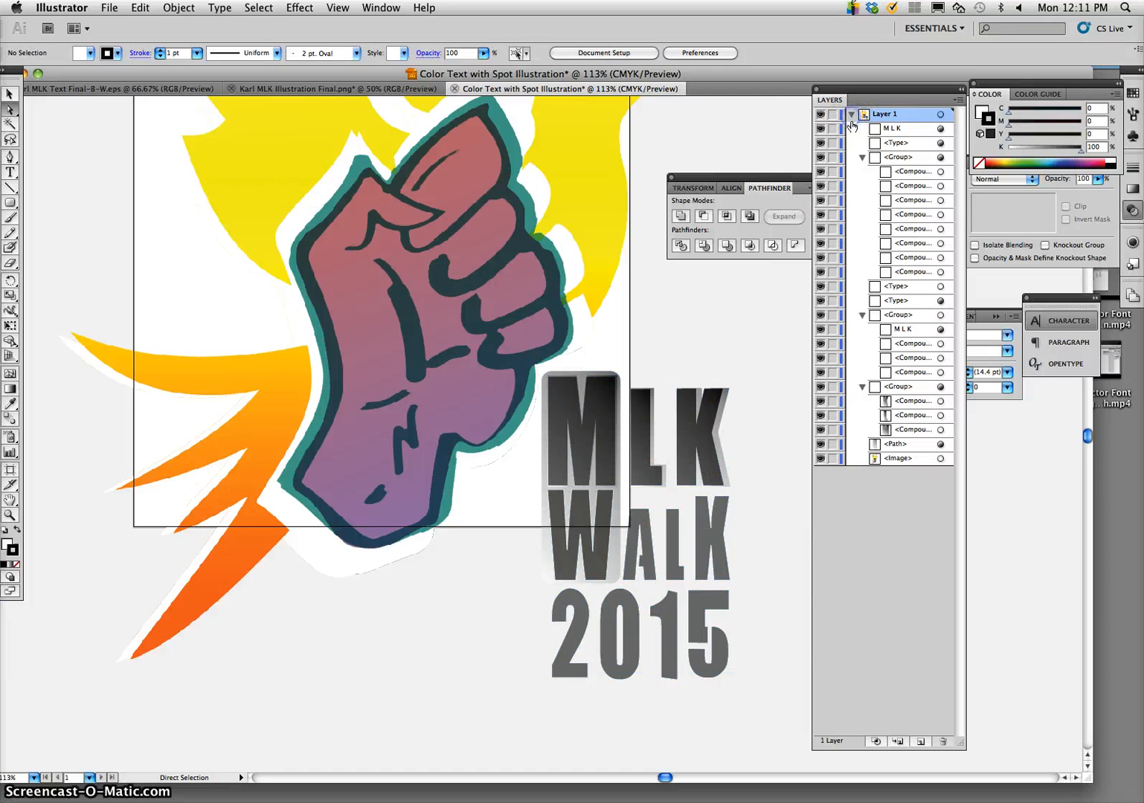
{"action": "left_click", "coordinate": [821, 158]}
{"action": "left_click", "coordinate": [822, 158]}
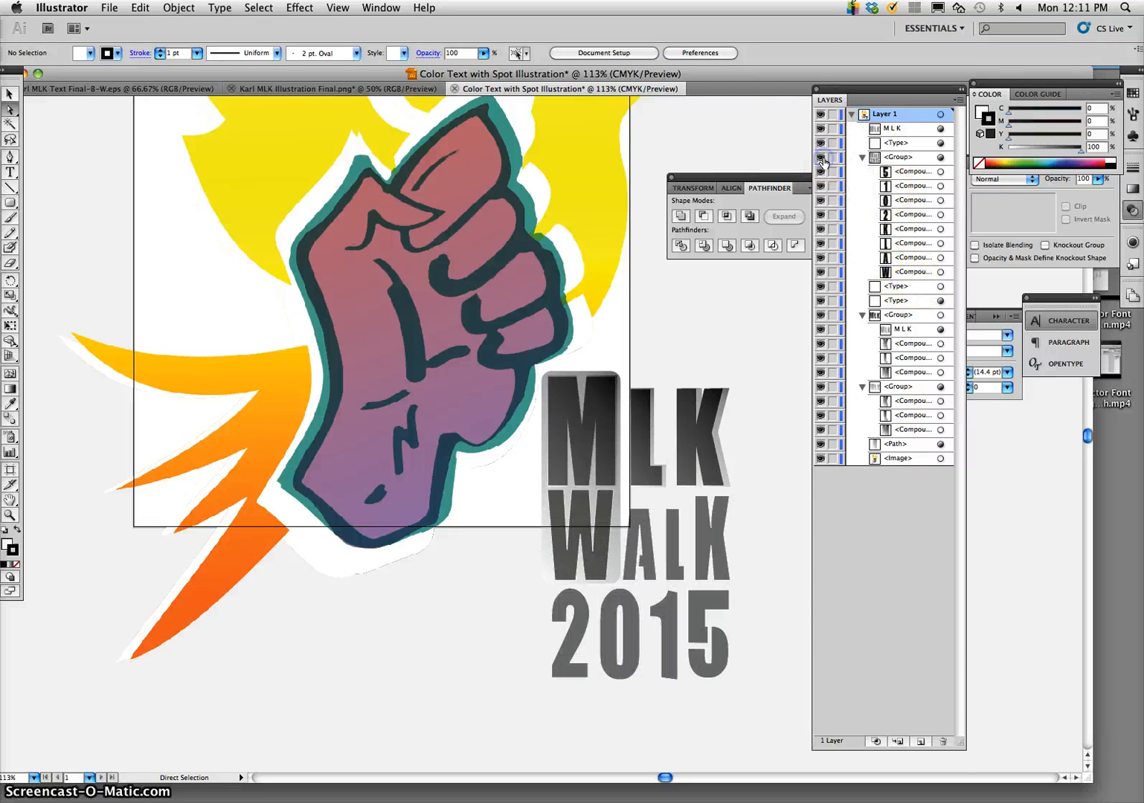
{"action": "left_click", "coordinate": [939, 158]}
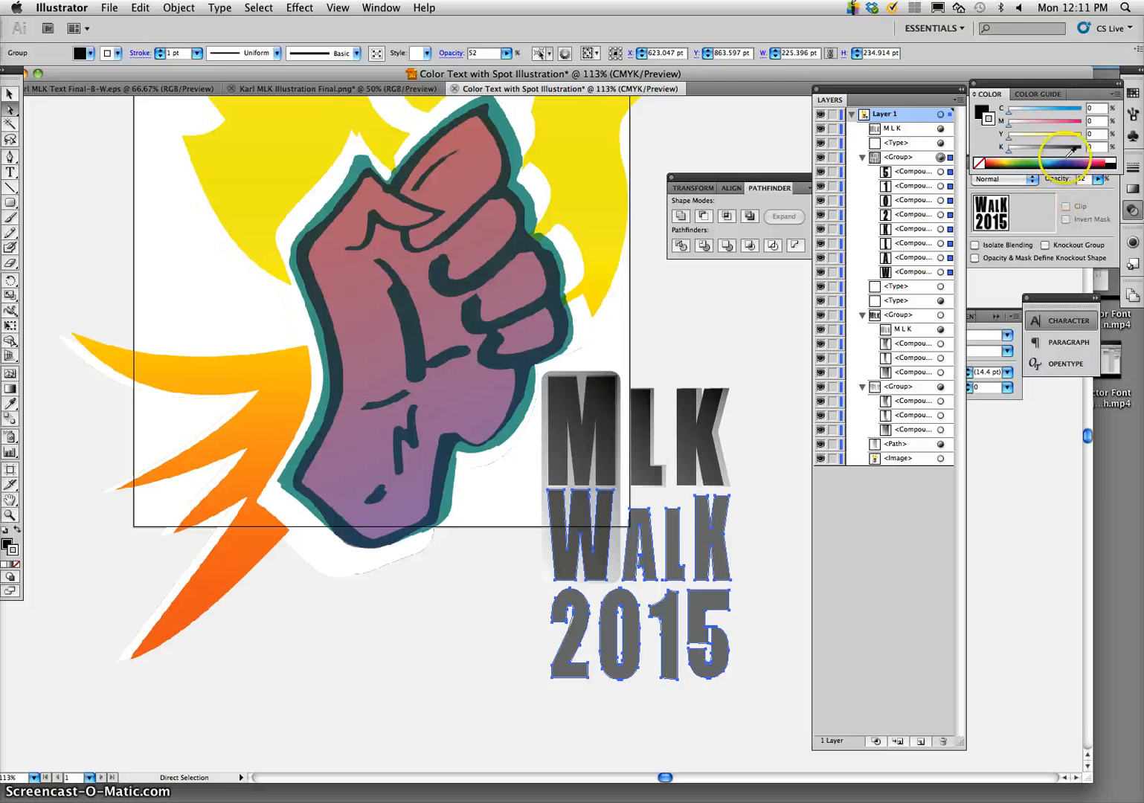
{"action": "left_click", "coordinate": [1133, 188]}
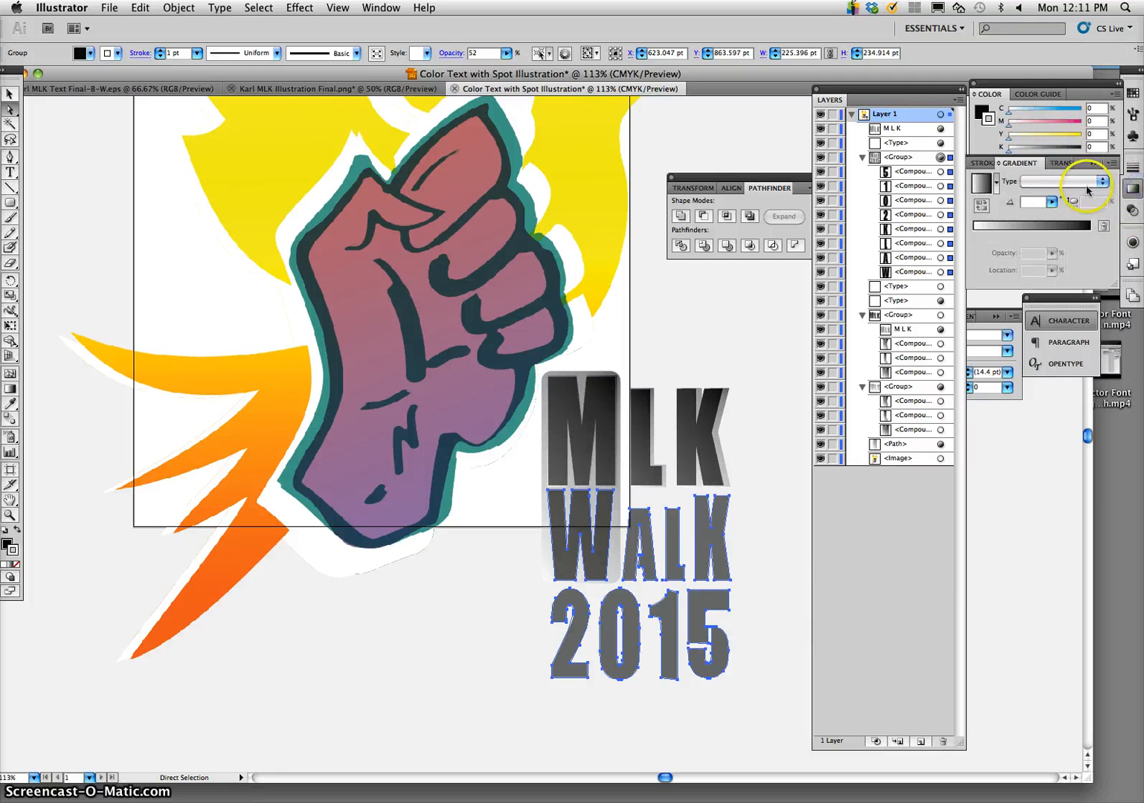
{"action": "left_click", "coordinate": [997, 185]}
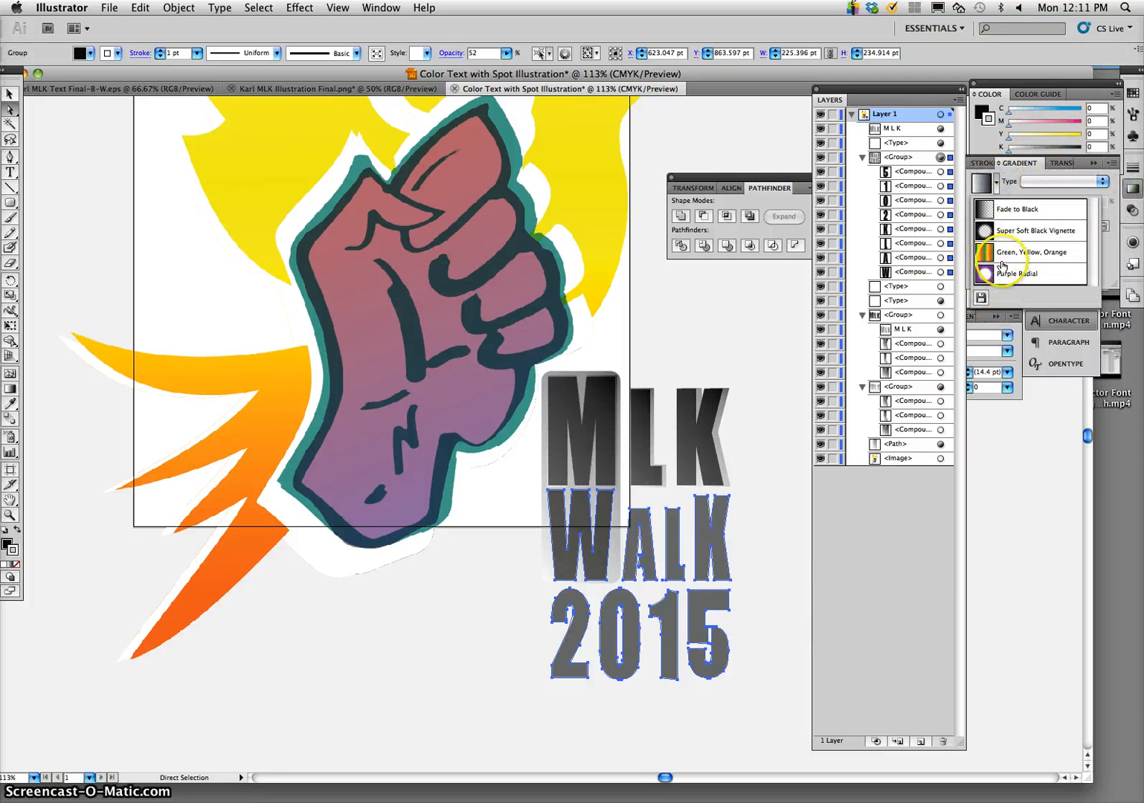
{"action": "left_click", "coordinate": [1002, 279]}
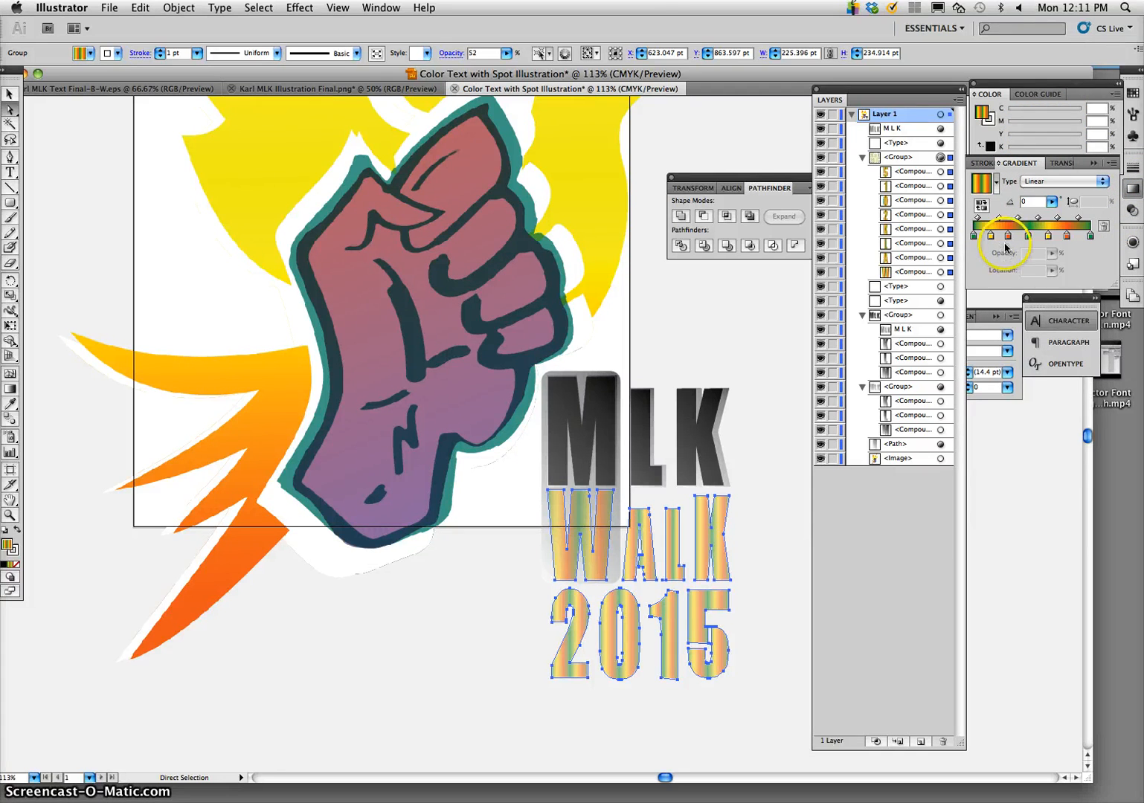
{"action": "left_click", "coordinate": [1053, 203]}
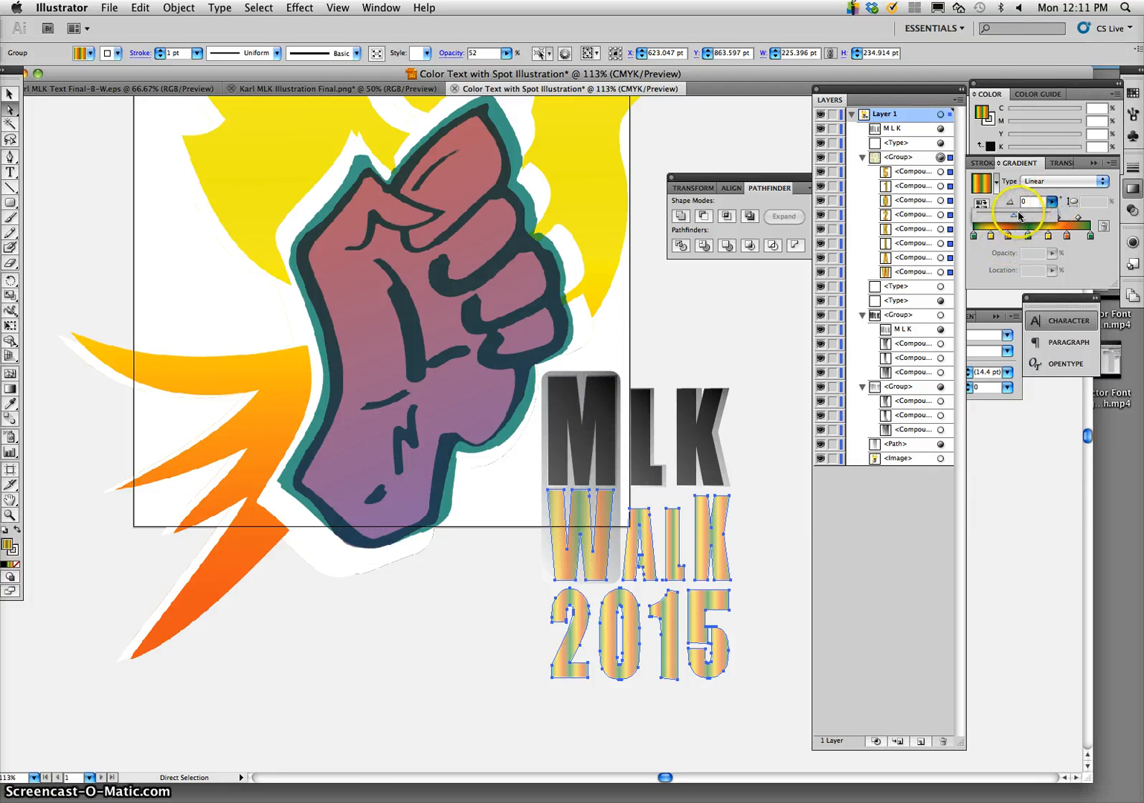
{"action": "mouse_move", "coordinate": [1021, 217]}
{"action": "left_mouse_down"}
{"action": "mouse_move", "coordinate": [1043, 220]}
{"action": "mouse_move", "coordinate": [1026, 218]}
{"action": "left_mouse_up"}
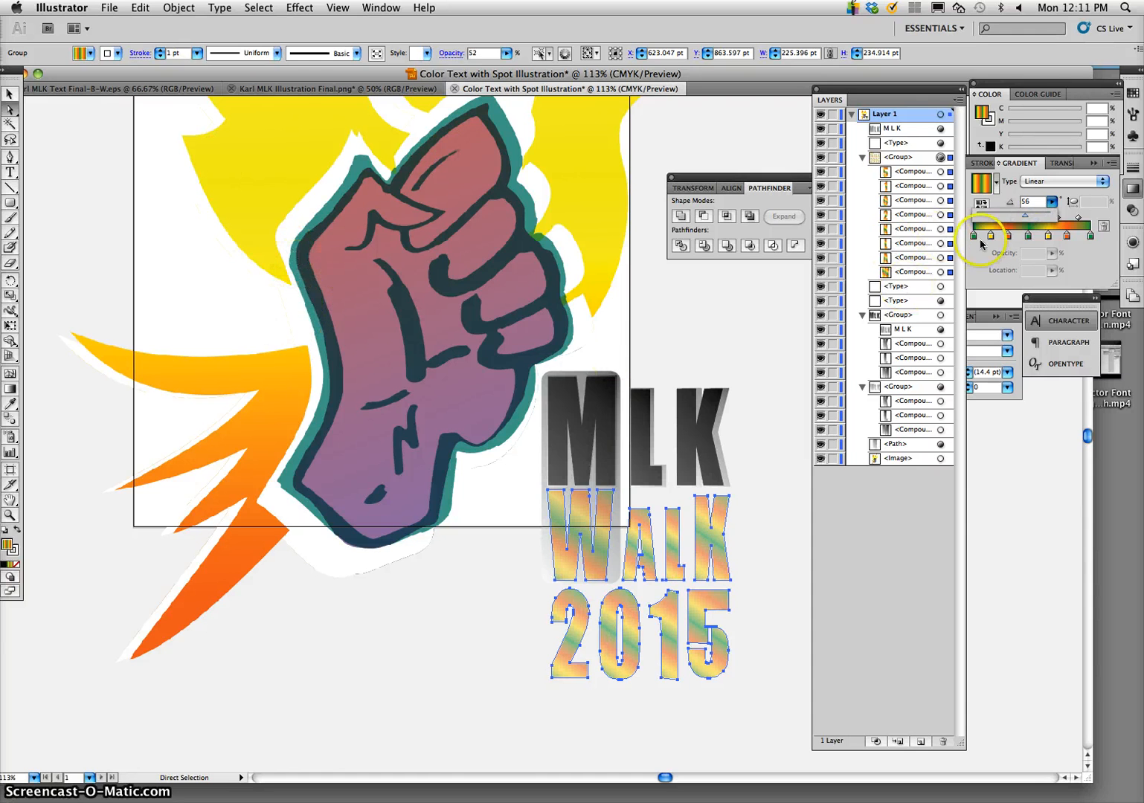
Delete the green stops from the WALK 2015 gradient and set the gradient angle to 90°
{"action": "left_click", "coordinate": [1090, 236]}
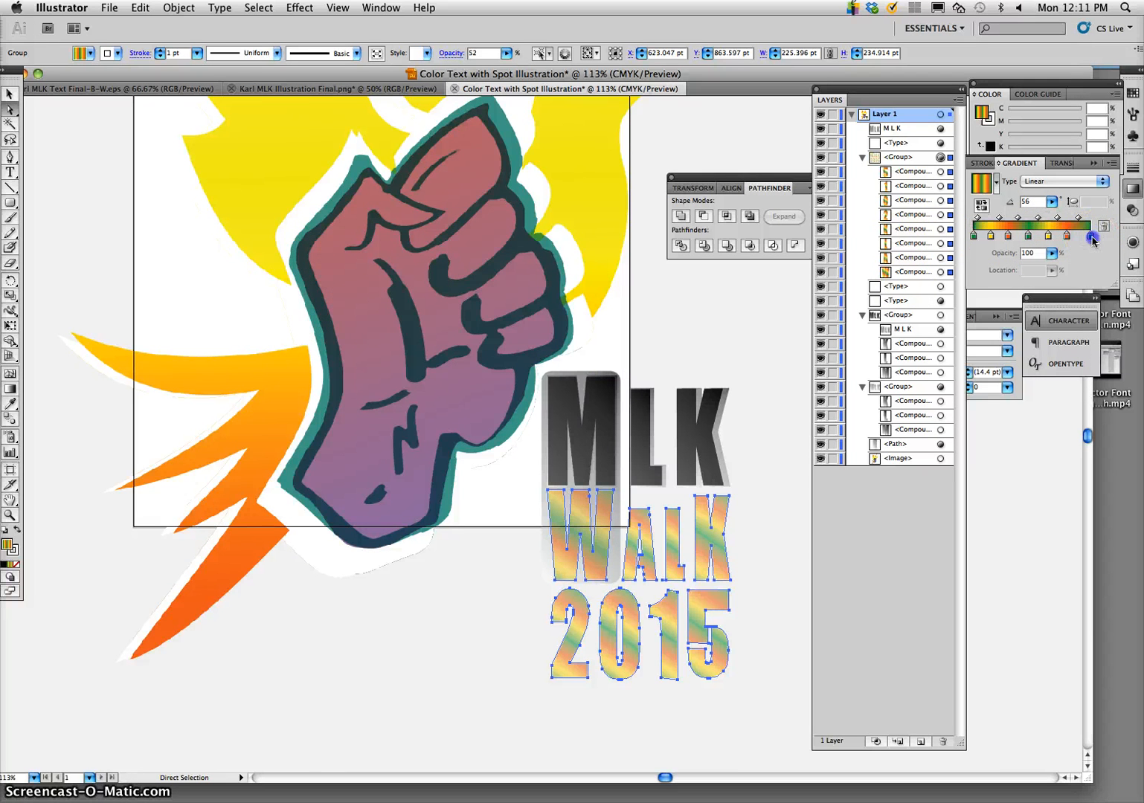
{"action": "left_click", "coordinate": [1102, 227]}
{"action": "left_click", "coordinate": [1102, 227]}
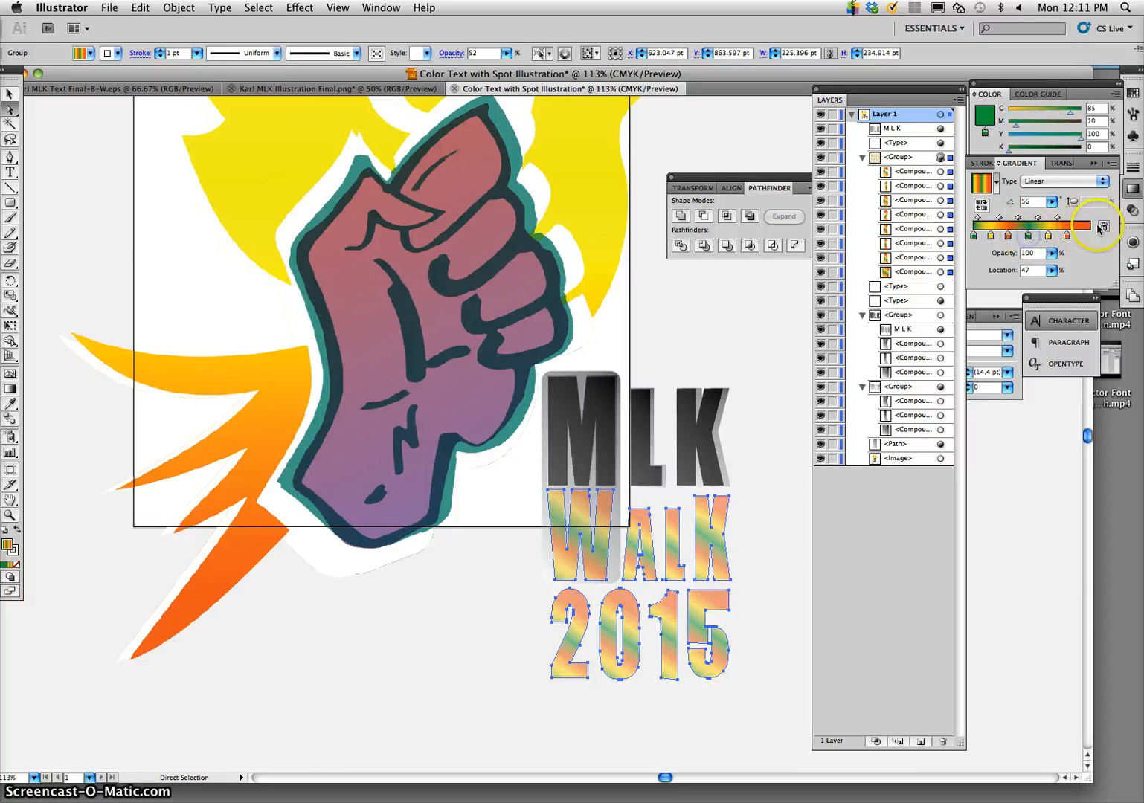
{"action": "left_click", "coordinate": [973, 236]}
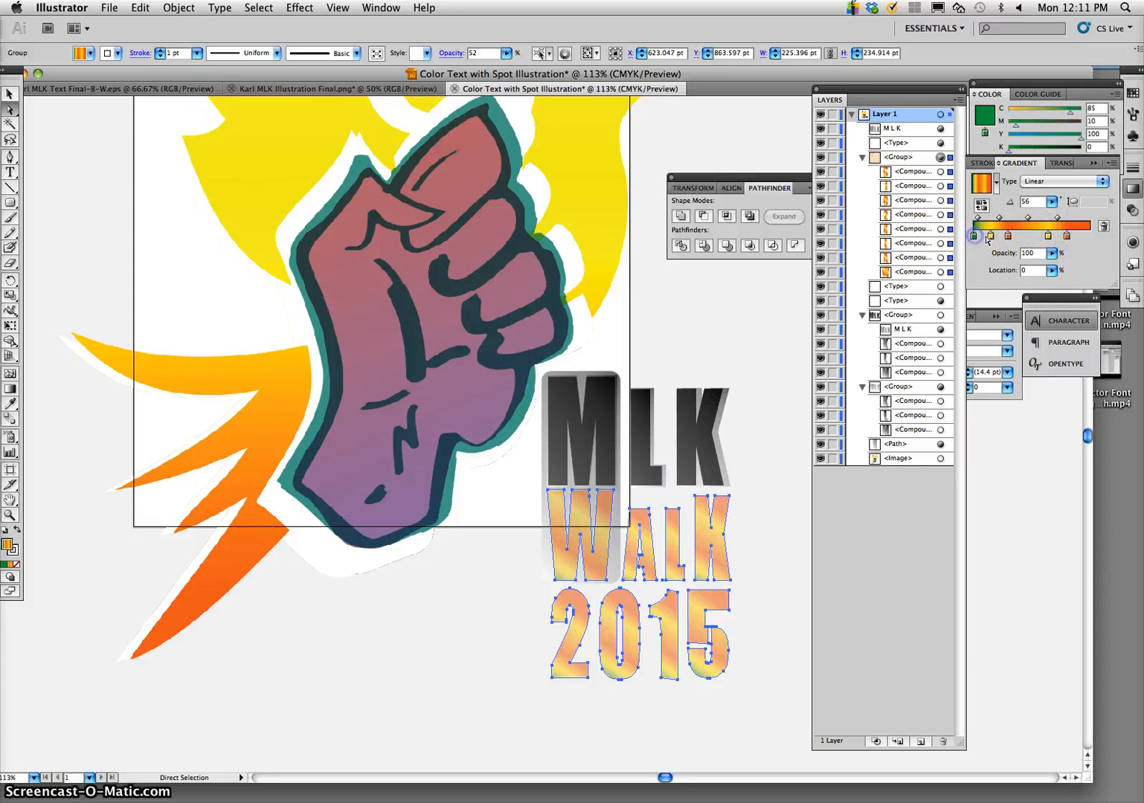
{"action": "left_click", "coordinate": [1103, 227]}
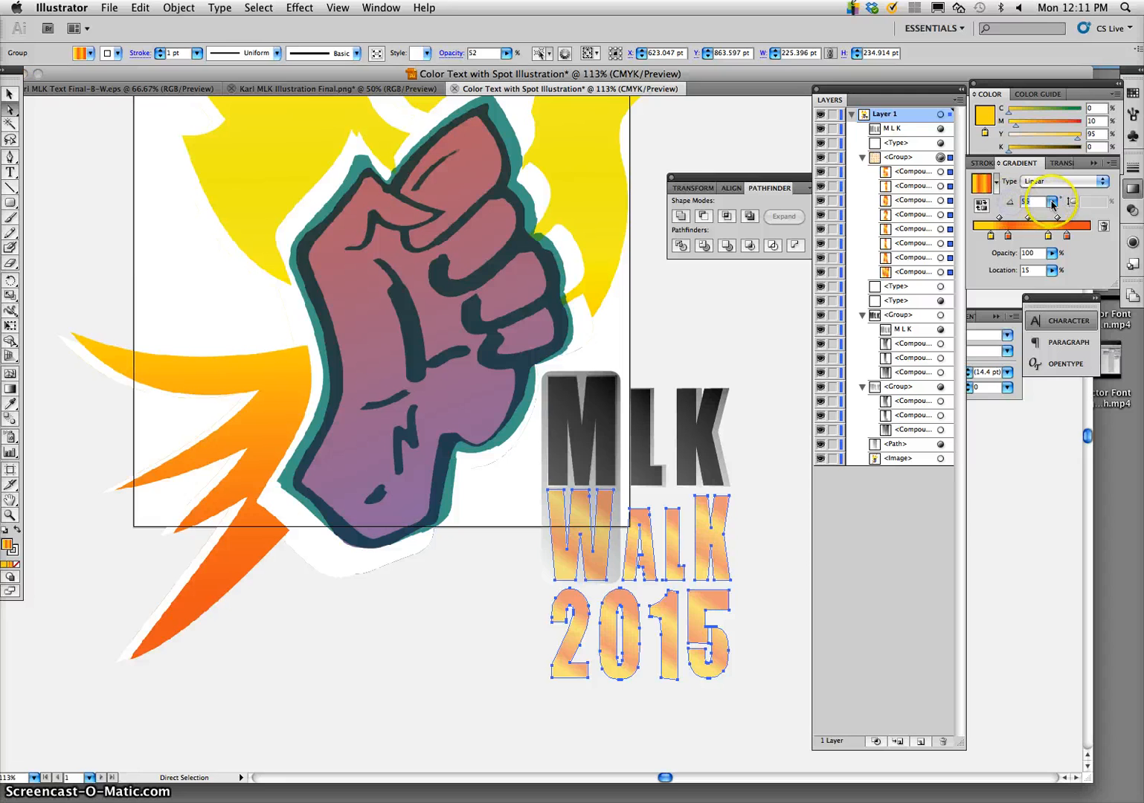
{"action": "left_click_drag", "start_coordinate": [1036, 218], "coordinate": [1031, 214]}
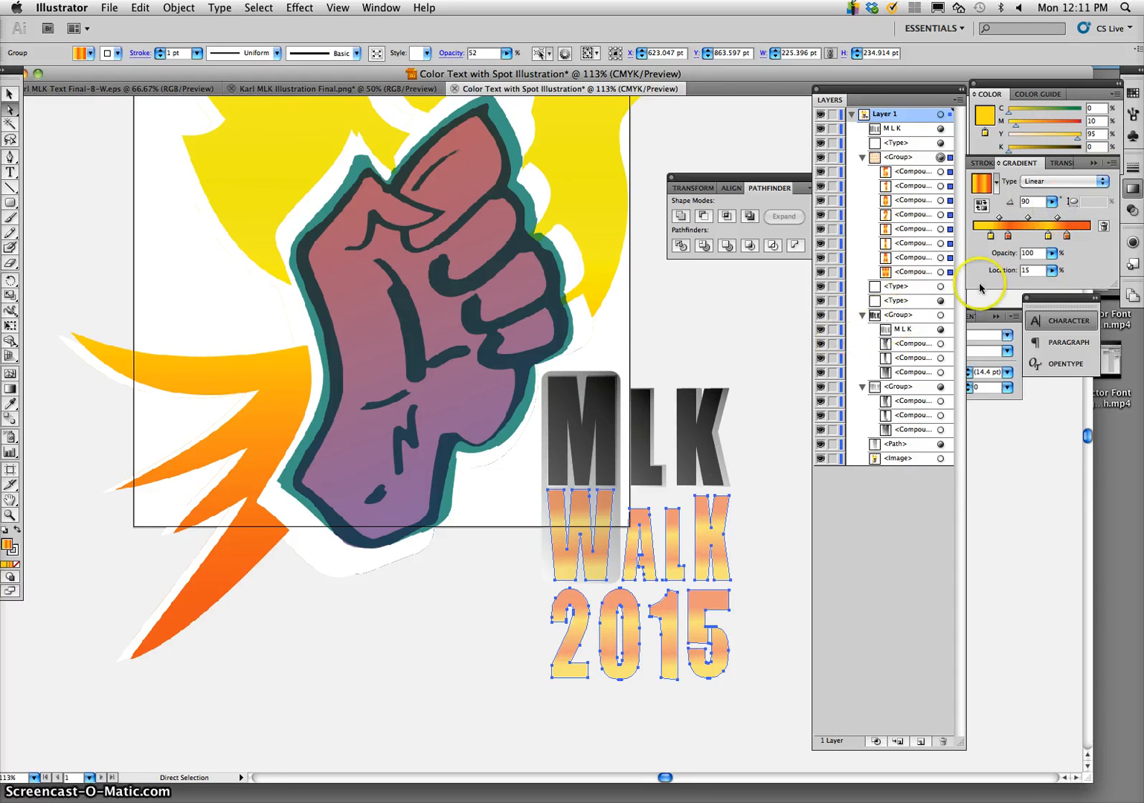
Spread the gradient stops, placing the first yellow at 0%, the last orange at 100% and the other yellow at about 60%
{"action": "left_click", "coordinate": [990, 236]}
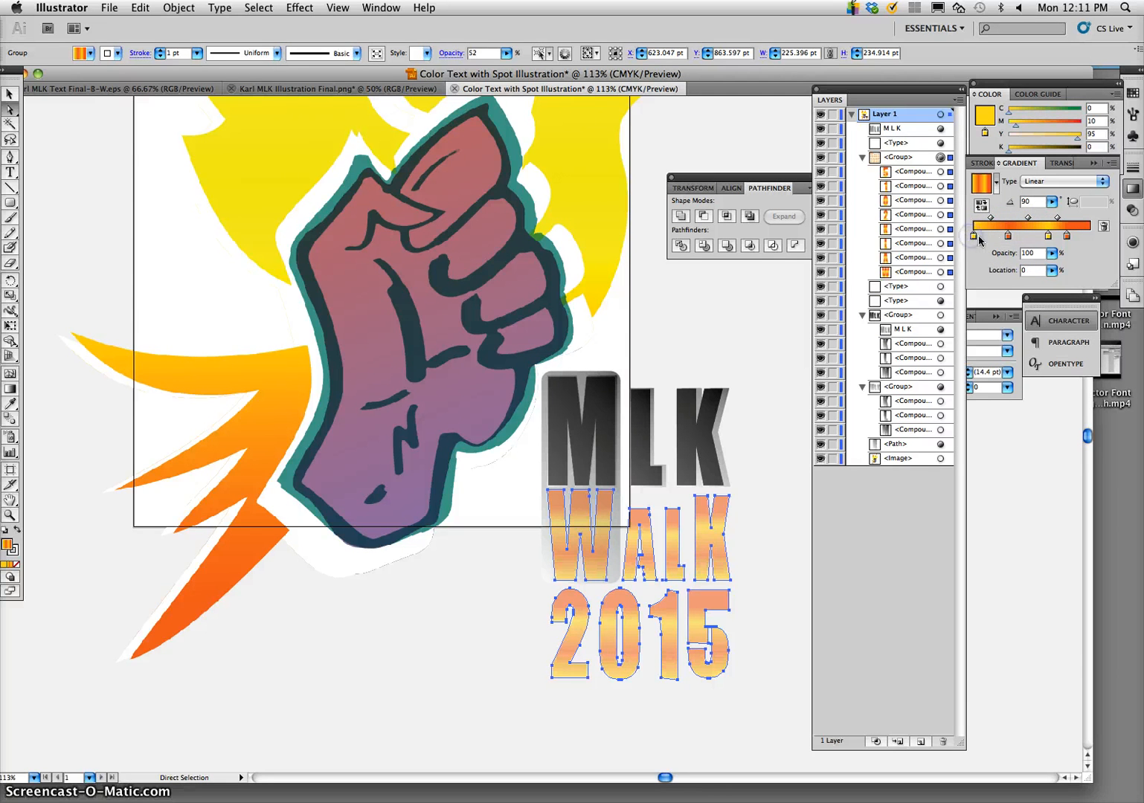
{"action": "left_click_drag", "start_coordinate": [1032, 239], "coordinate": [1090, 237]}
{"action": "left_click", "coordinate": [1047, 237]}
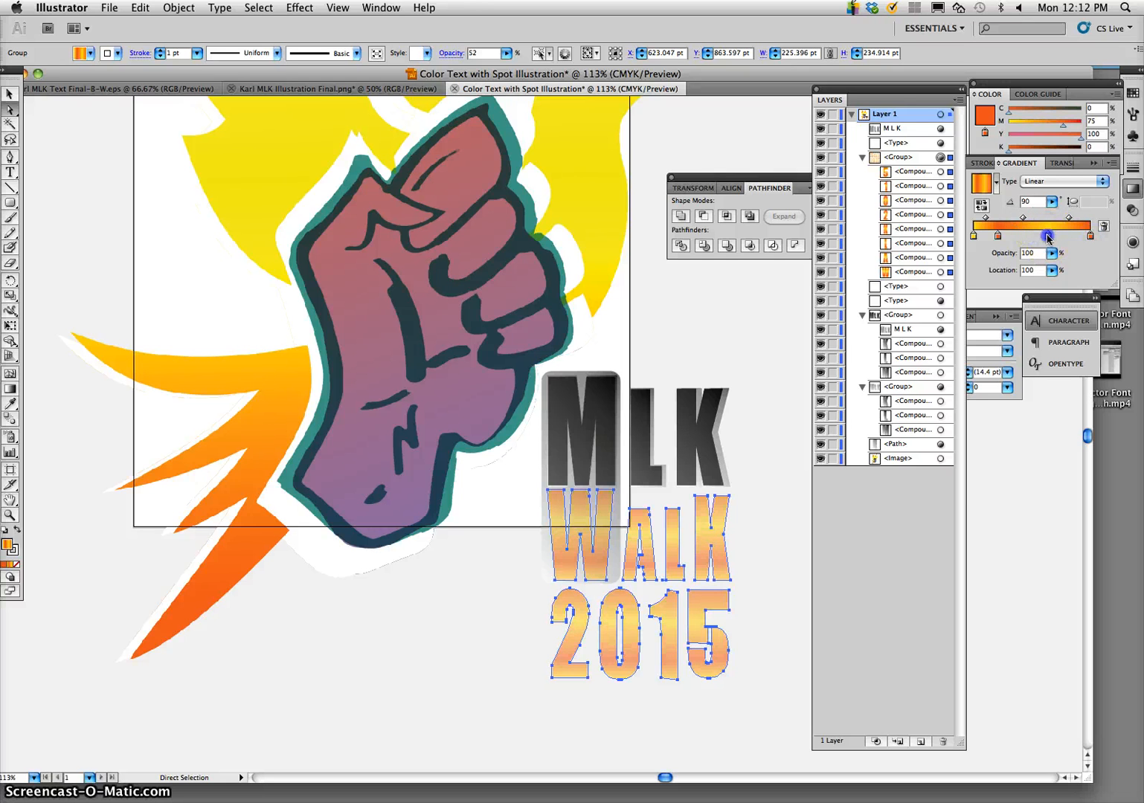
{"action": "left_click", "coordinate": [1044, 236]}
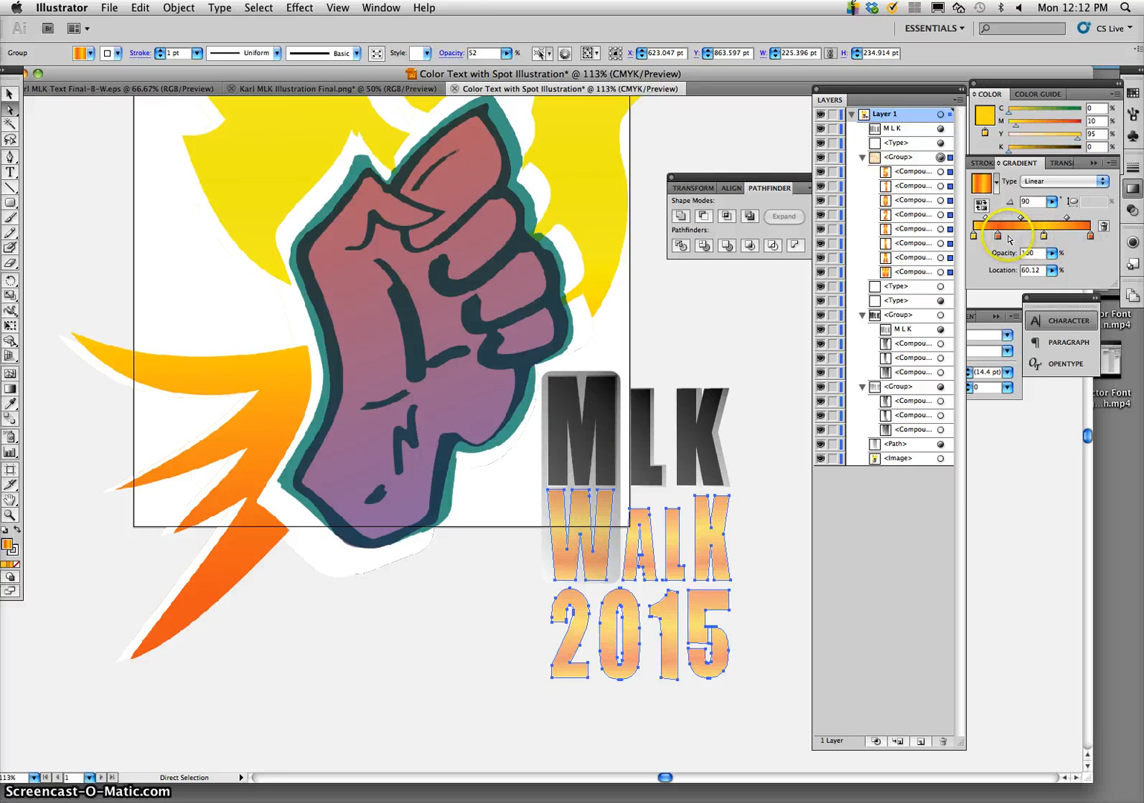
Delete the starting yellow stop, place the first orange stop at 18.4% and move the remaining yellow stop to 100%
{"action": "left_click", "coordinate": [972, 236]}
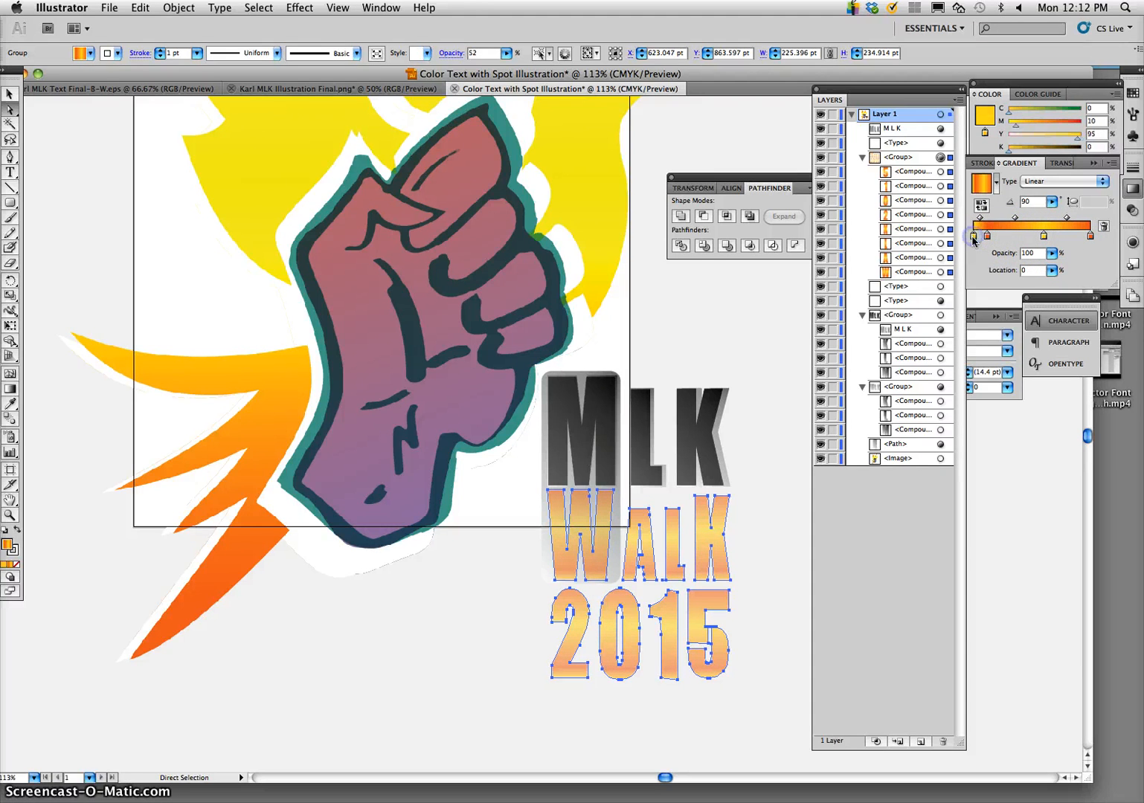
{"action": "left_click", "coordinate": [1102, 226]}
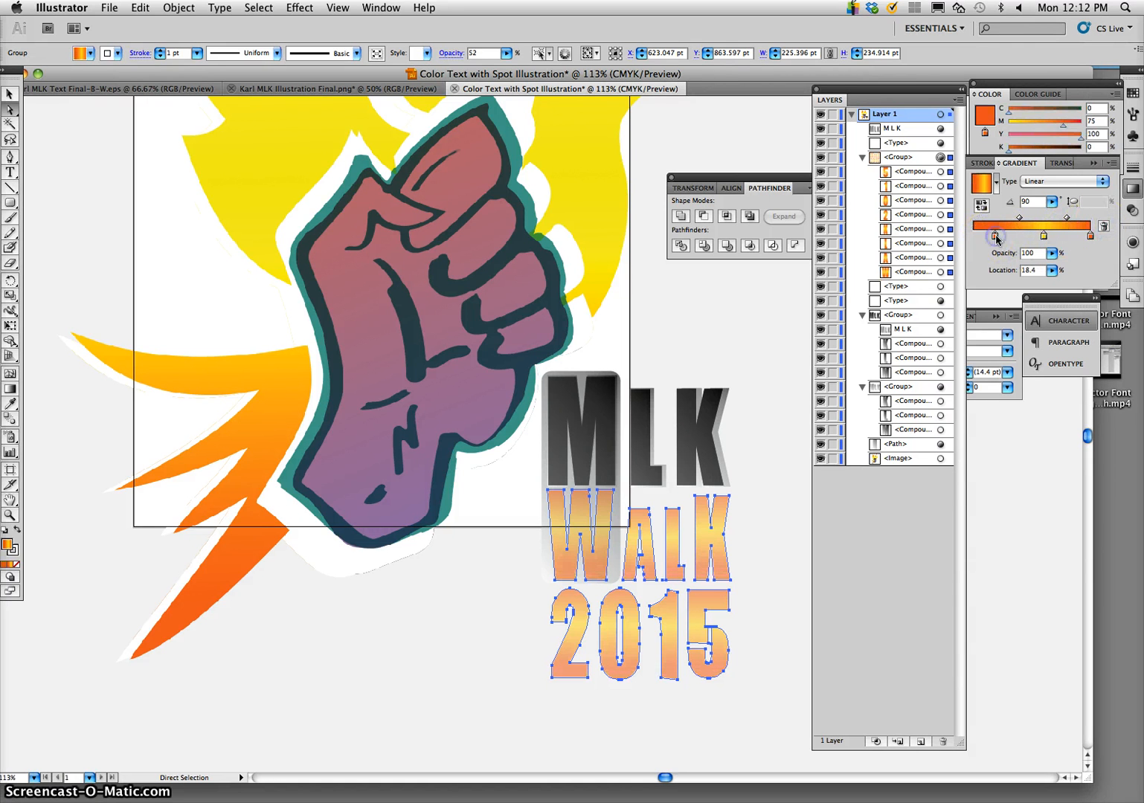
{"action": "left_click_drag", "start_coordinate": [1043, 236], "coordinate": [1093, 237]}
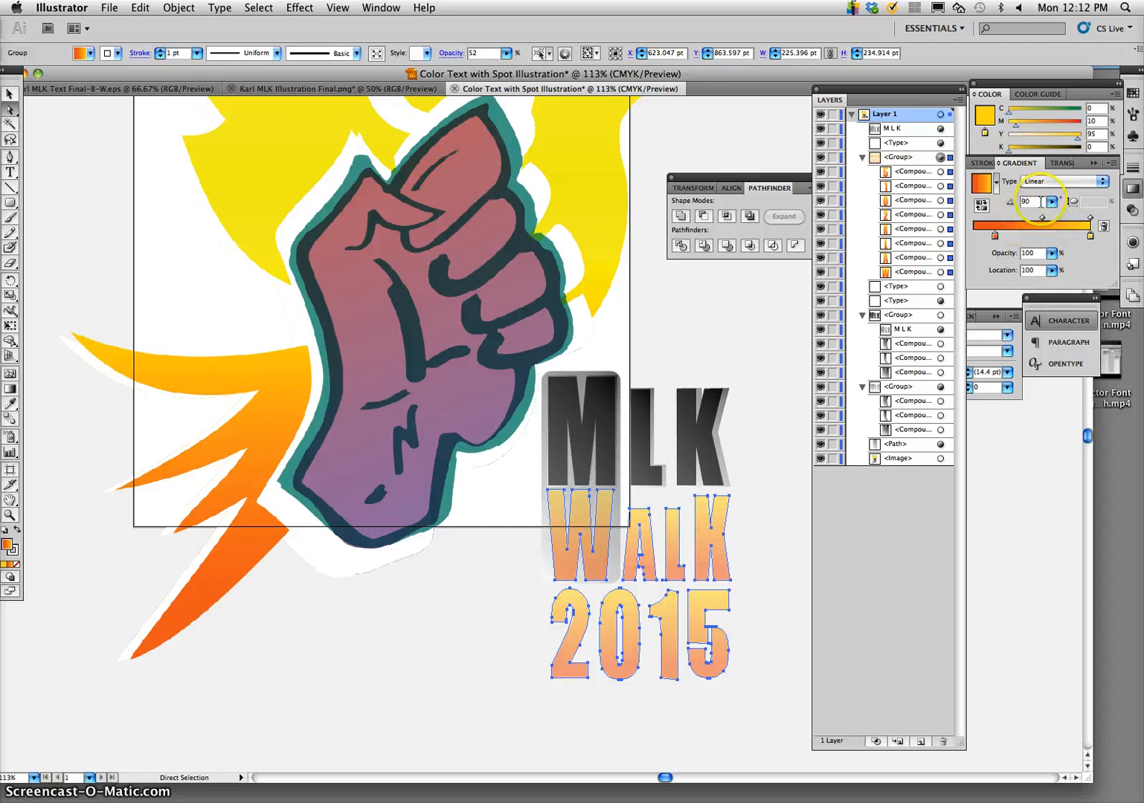
Set the opacity of the WALK 2015 lettering group to 86%
{"action": "left_click", "coordinate": [1060, 164]}
{"action": "left_click", "coordinate": [1096, 179]}
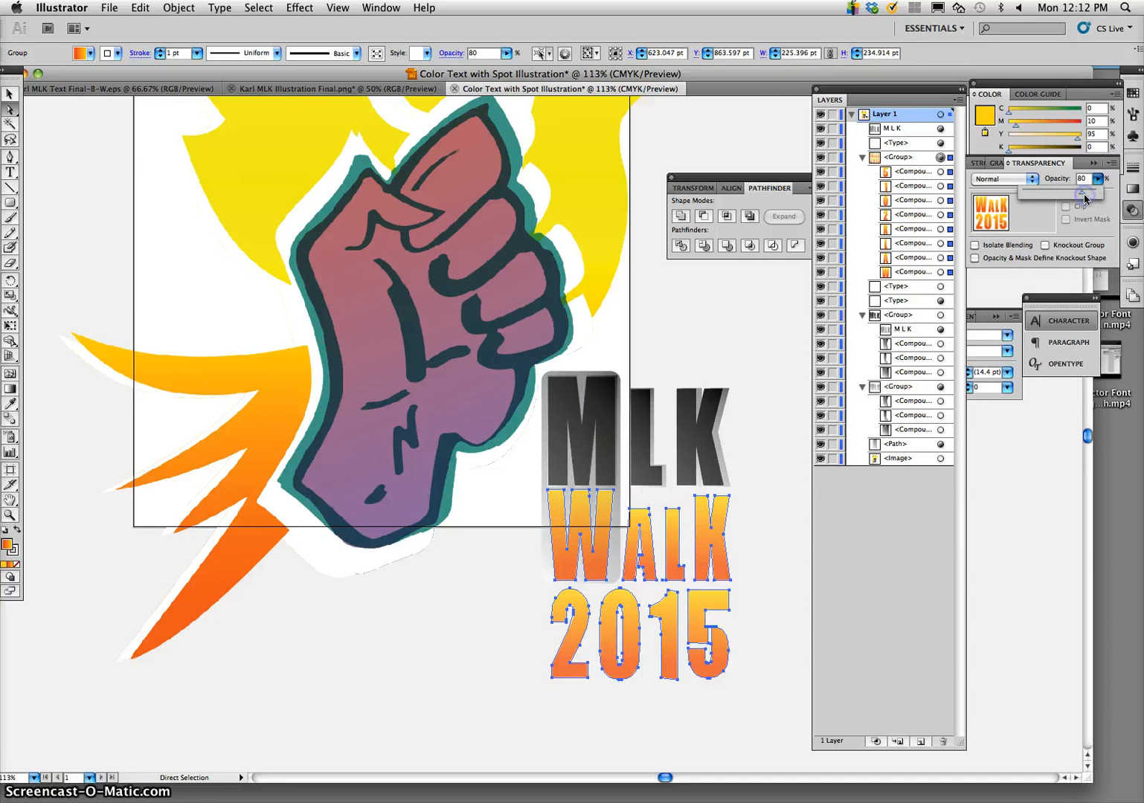
{"action": "left_click_drag", "start_coordinate": [1086, 195], "coordinate": [1090, 194]}
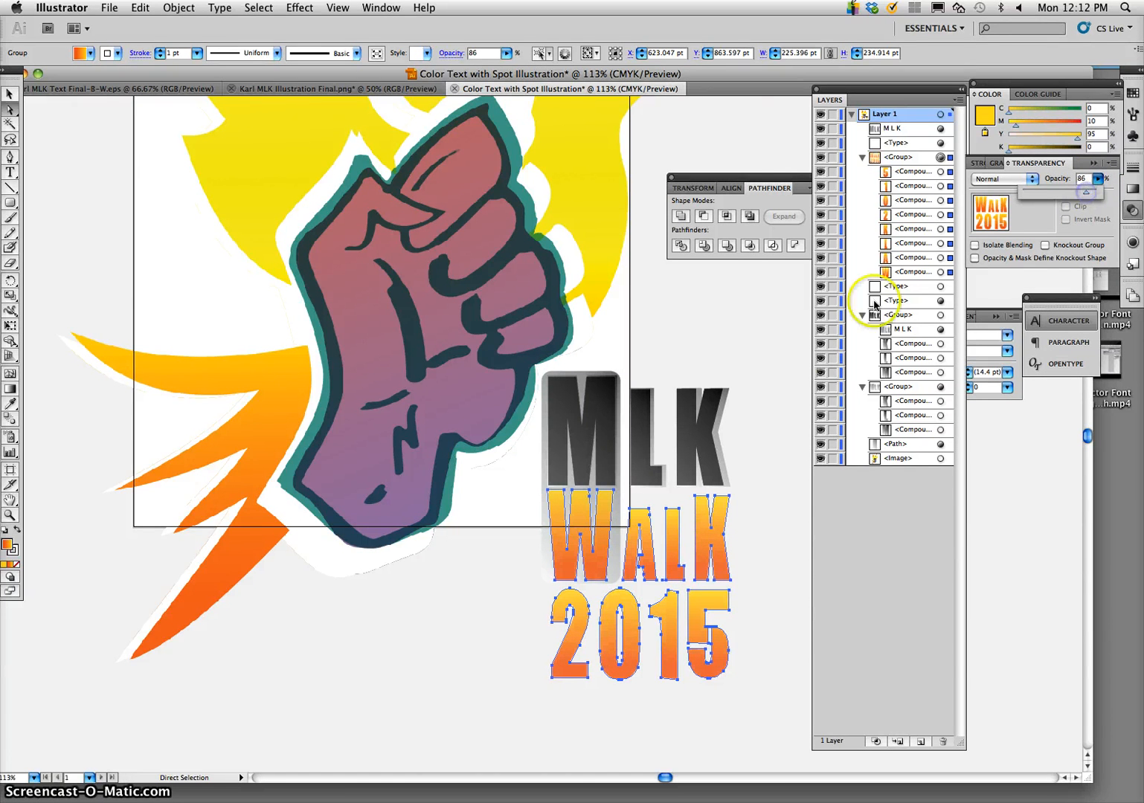
{"action": "left_click", "coordinate": [786, 354]}
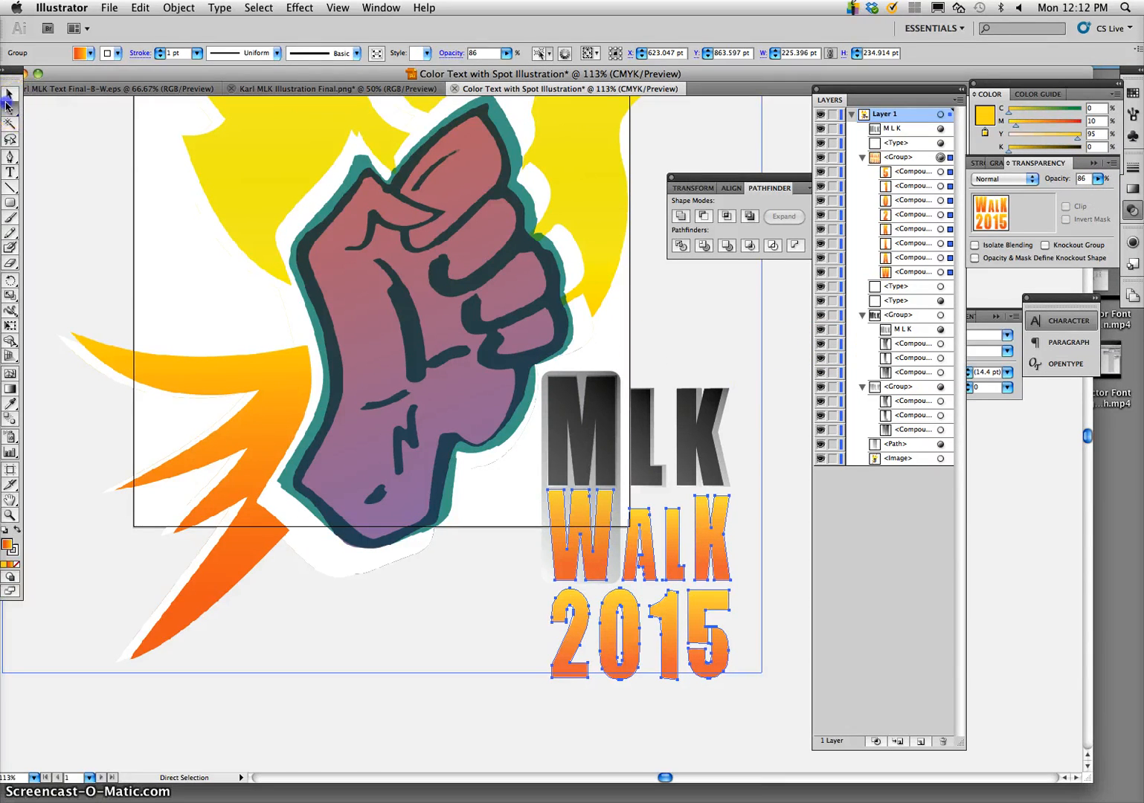
Examine the orange and yellow lettering against the whole fist and flame illustration with nothing selected
{"action": "left_click", "coordinate": [536, 377]}
{"action": "scroll", "coordinate": [541, 380], "scroll_direction": "up", "scroll_amount": 2}
{"action": "scroll", "coordinate": [539, 380], "scroll_direction": "up", "scroll_amount": 1}
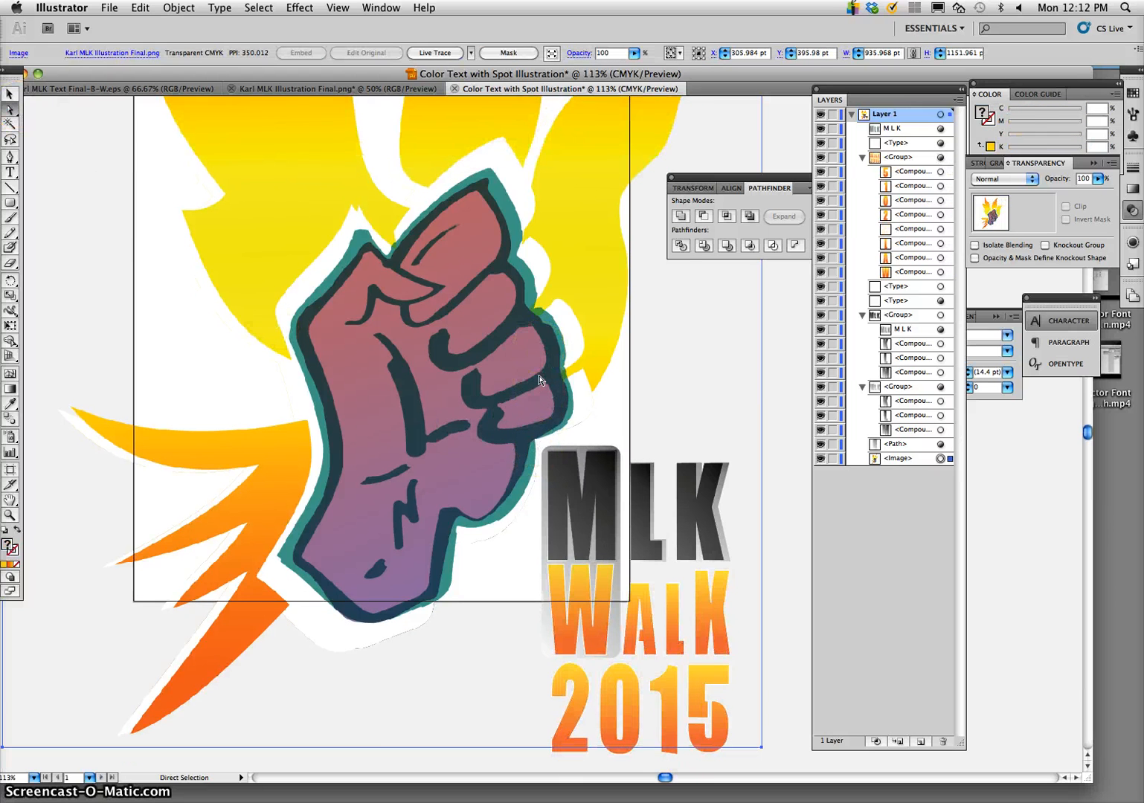
{"action": "key", "text": "super+minus"}
{"action": "key", "text": "super+minus"}
{"action": "key", "text": "a"}
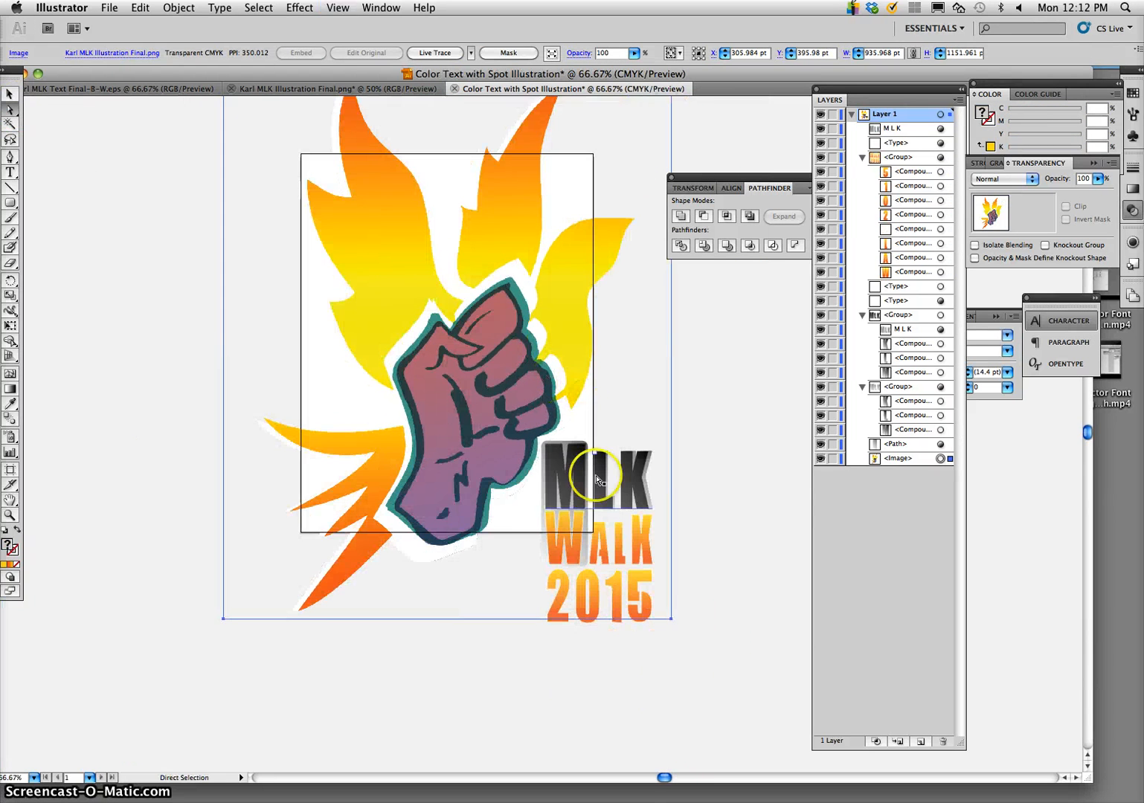
{"action": "left_click", "coordinate": [561, 535]}
{"action": "left_click", "coordinate": [586, 550]}
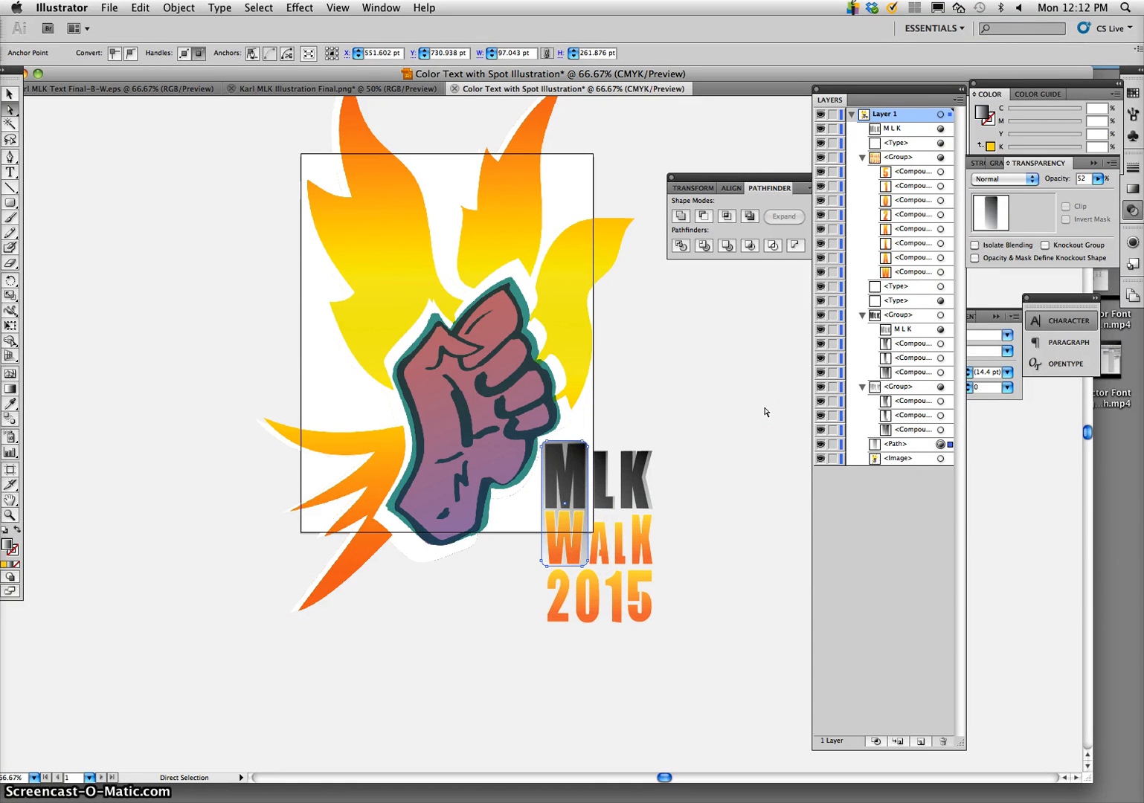
{"action": "left_click", "coordinate": [712, 436]}
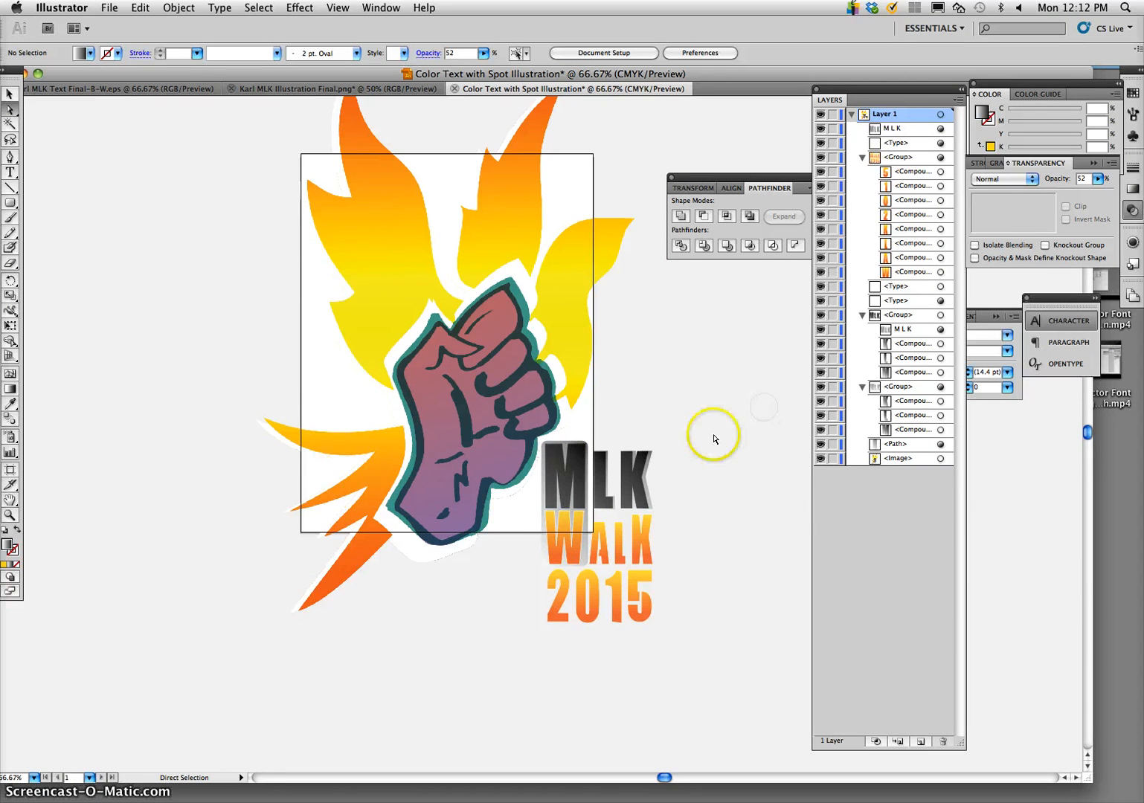
{"action": "left_click", "coordinate": [756, 446]}
{"action": "scroll", "coordinate": [753, 445], "scroll_direction": "up", "scroll_amount": 3}
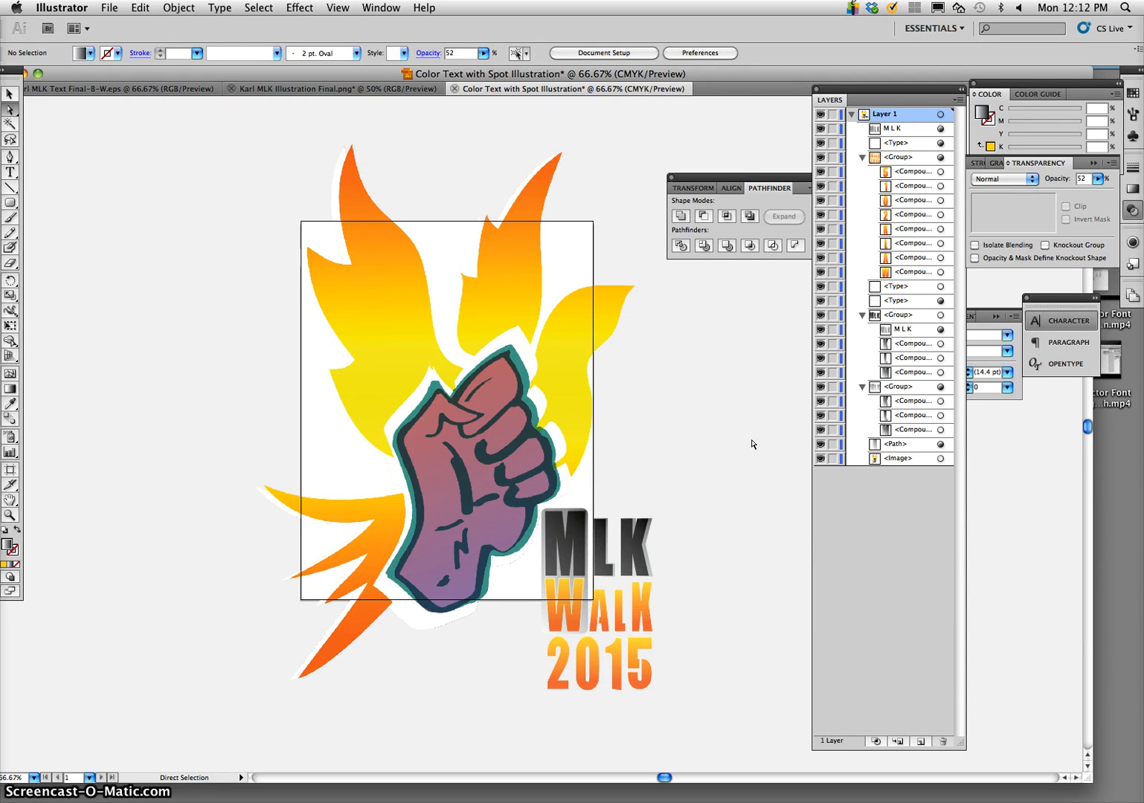
{"action": "left_click", "coordinate": [755, 506]}
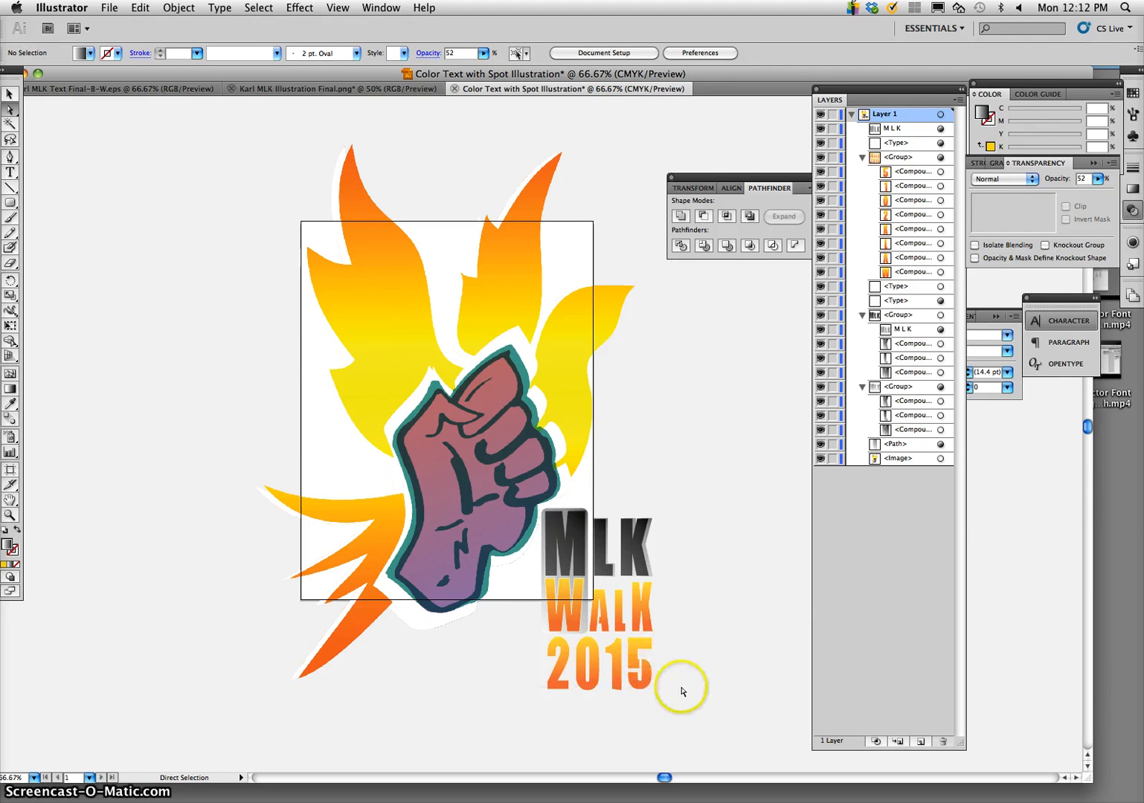
Recolor the 18.4% orange gradient stop of only the 2015 numerals to purple, C 65.1, M 74.51, Y 0, K 0
{"action": "left_click", "coordinate": [647, 677]}
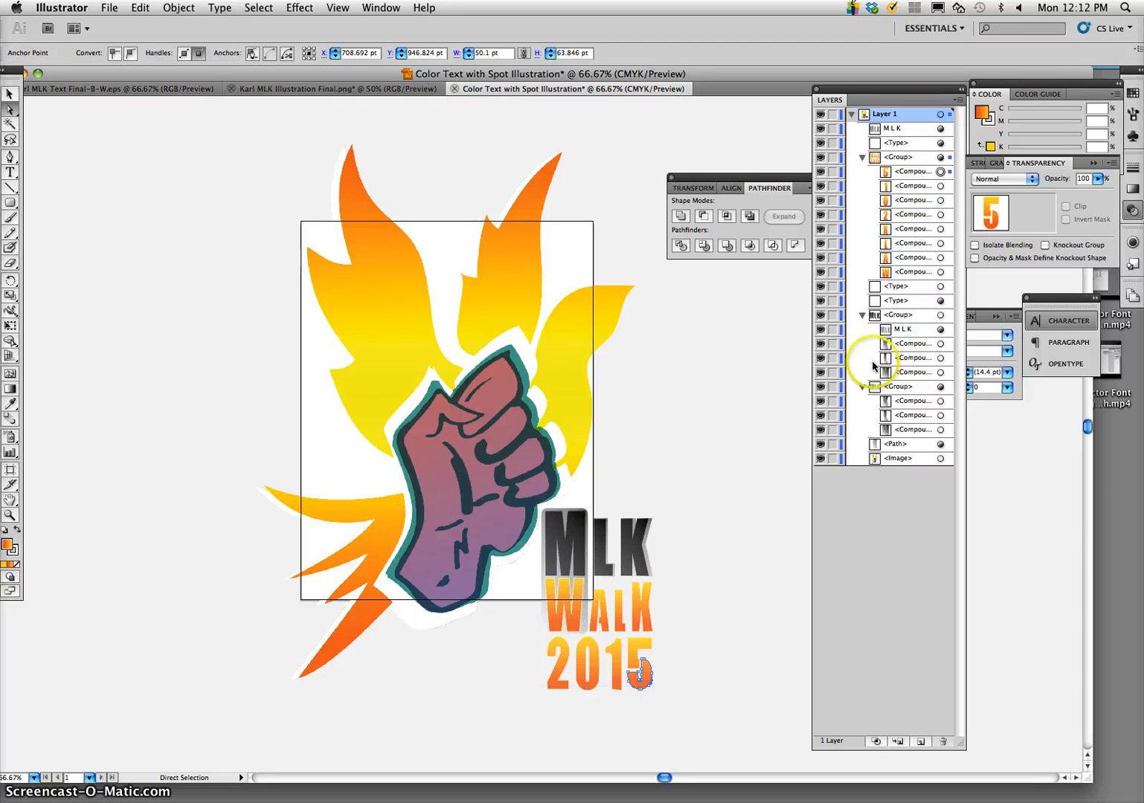
{"action": "left_click", "coordinate": [940, 171]}
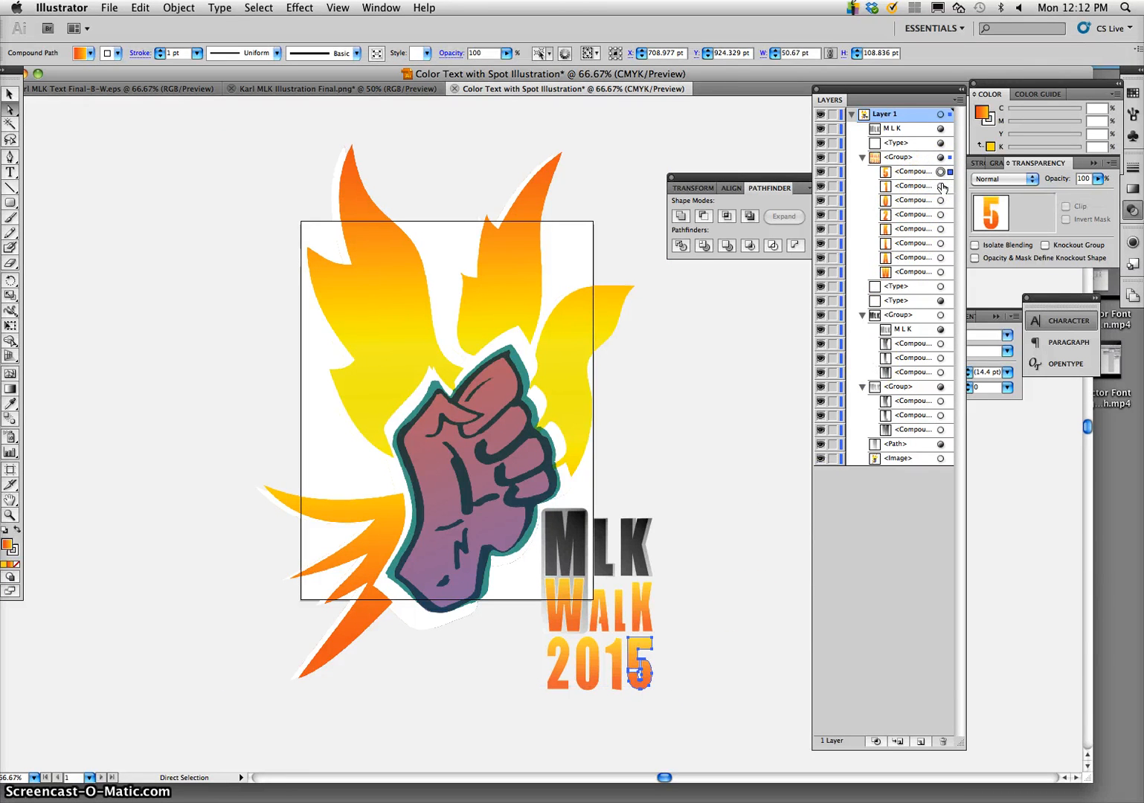
{"action": "left_click", "coordinate": [940, 186], "text": "shift"}
{"action": "left_click", "coordinate": [940, 200], "text": "shift"}
{"action": "left_click", "coordinate": [940, 215], "text": "shift"}
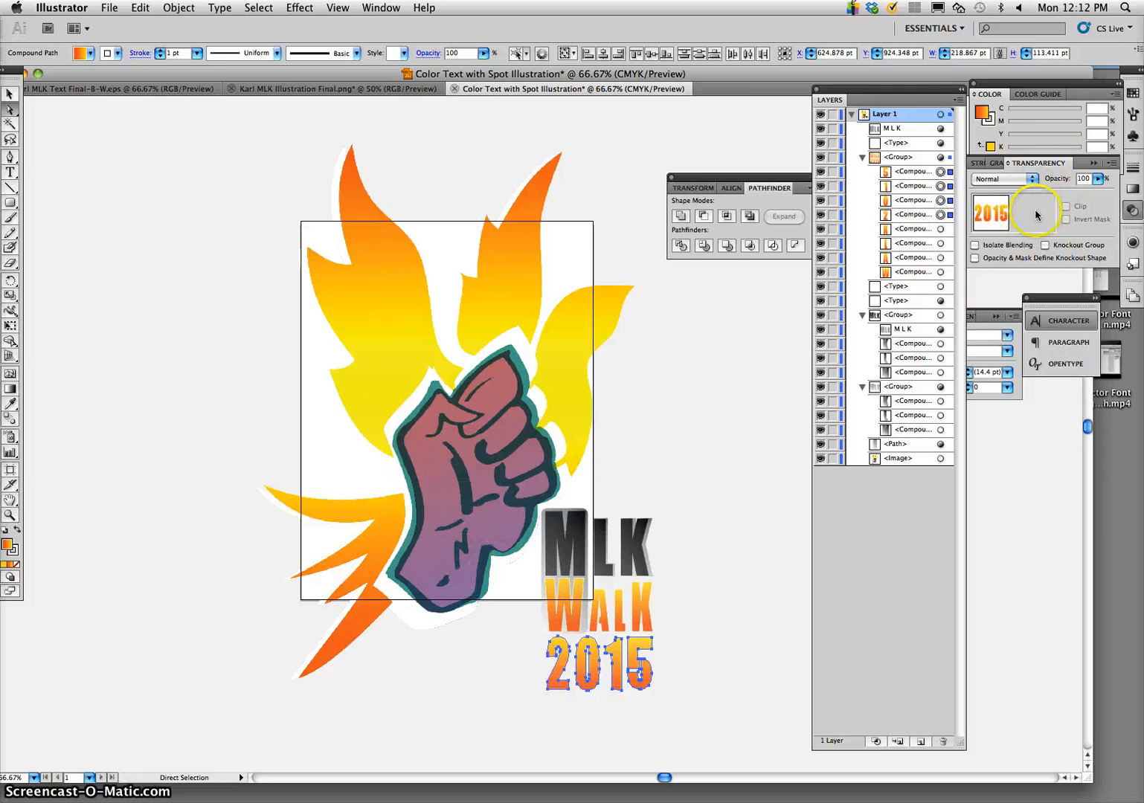
{"action": "left_click", "coordinate": [997, 163]}
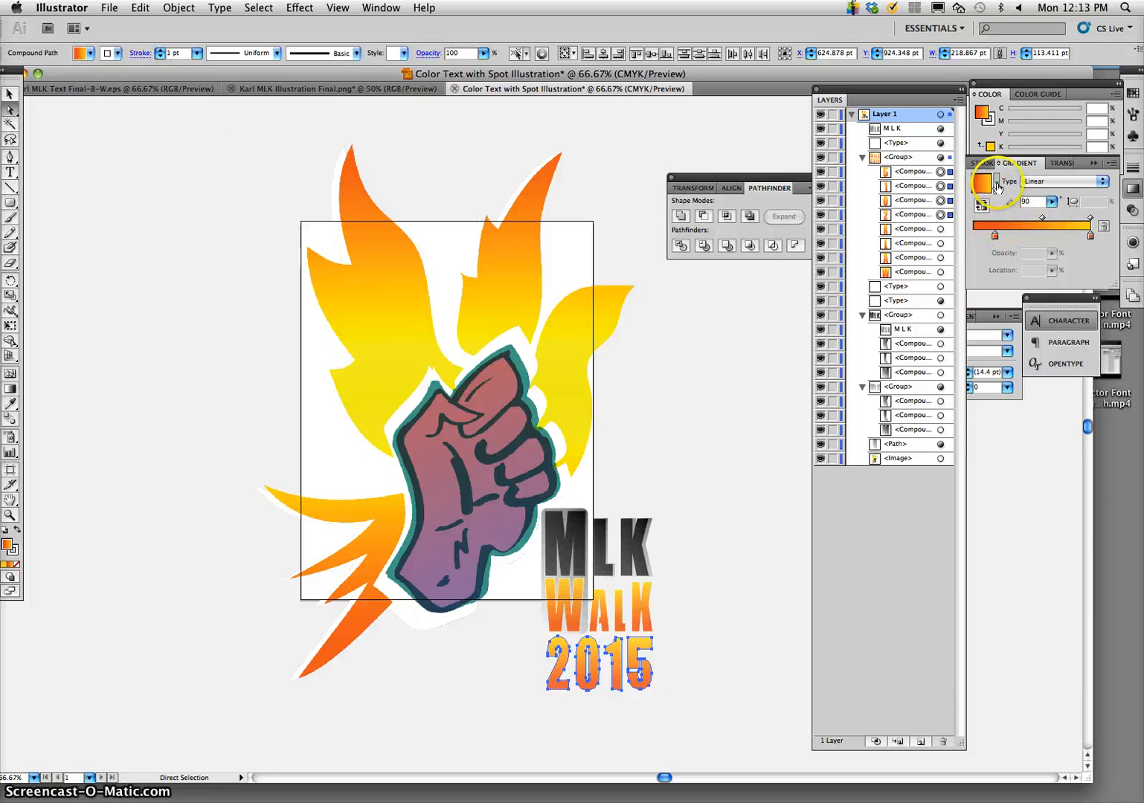
{"action": "left_click", "coordinate": [994, 236]}
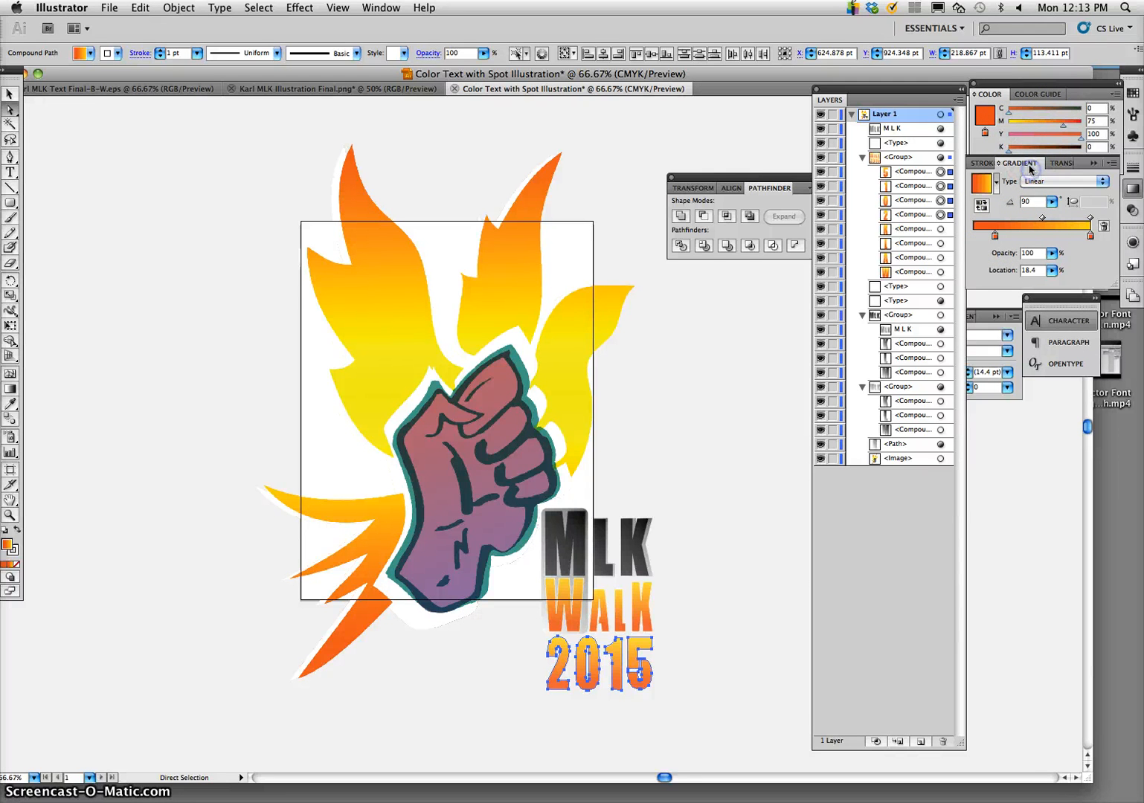
{"action": "left_click_drag", "start_coordinate": [1081, 139], "coordinate": [1020, 139]}
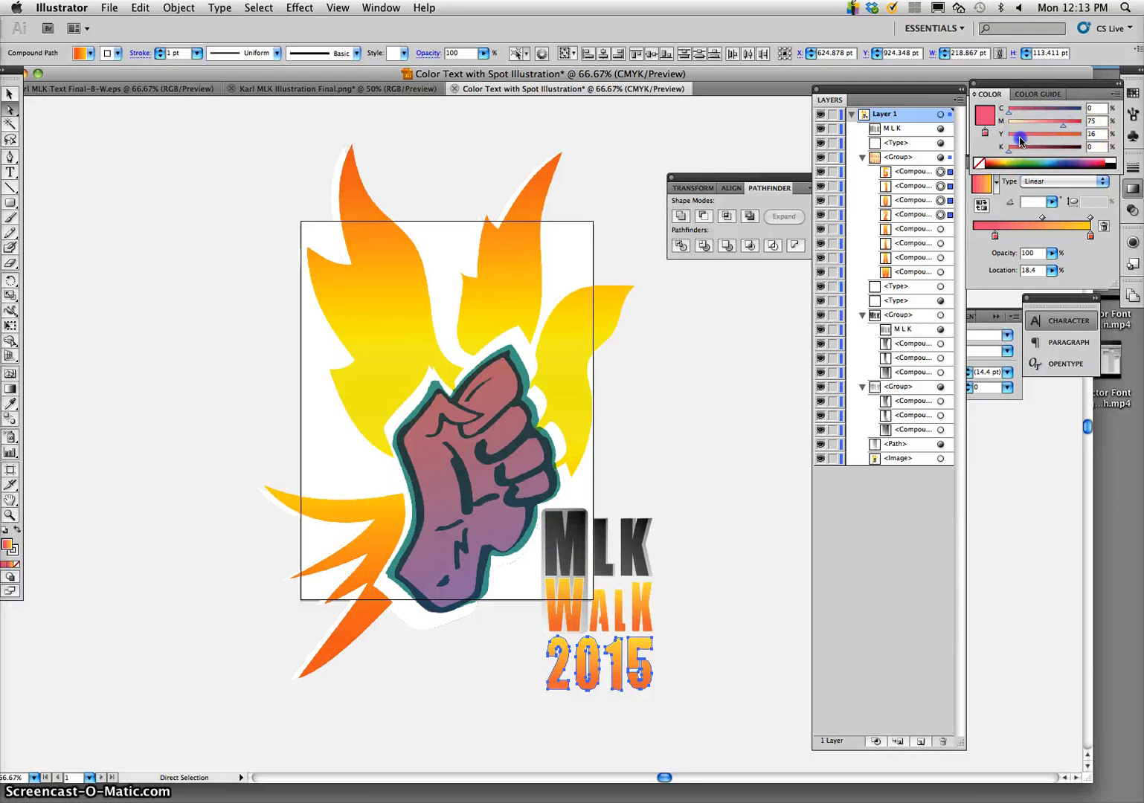
{"action": "left_click", "coordinate": [1078, 158]}
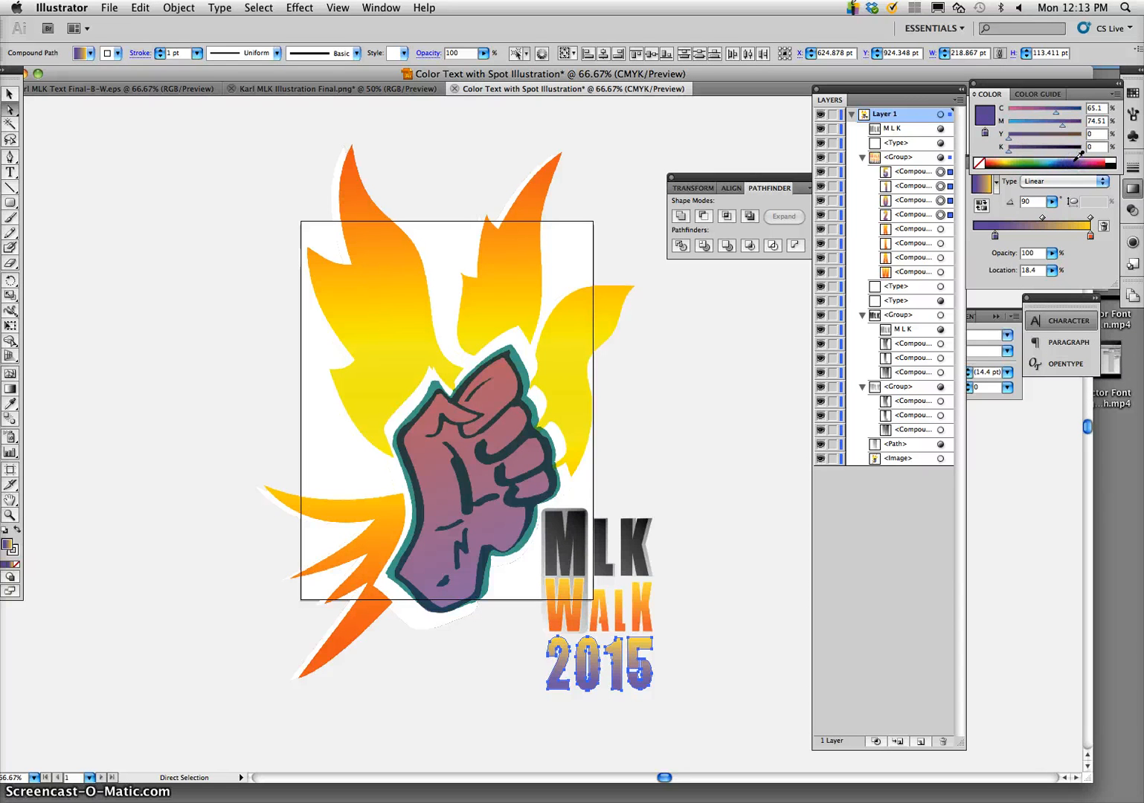
Lighten the 2015 gradient's purple stop to C 34.9, M 52.94, and replace its yellow end stop with the orange one at 98.16%
{"action": "left_click_drag", "start_coordinate": [1082, 156], "coordinate": [1084, 154]}
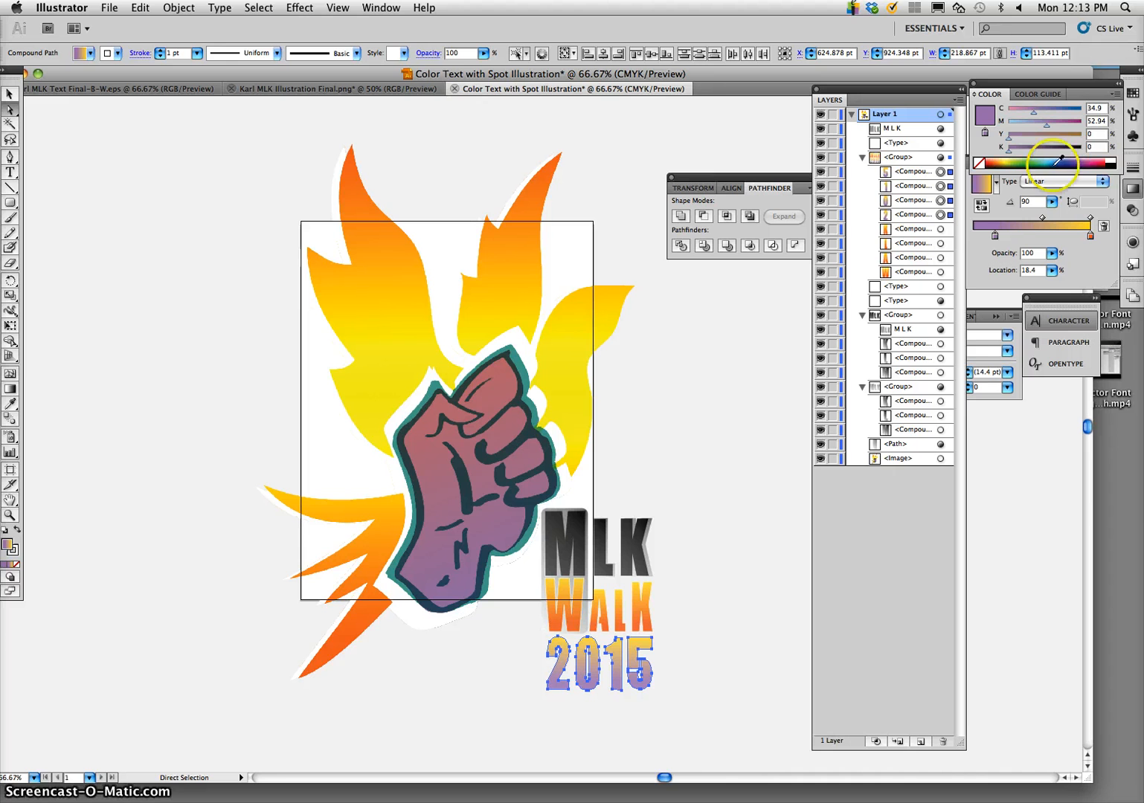
{"action": "left_click", "coordinate": [1090, 236]}
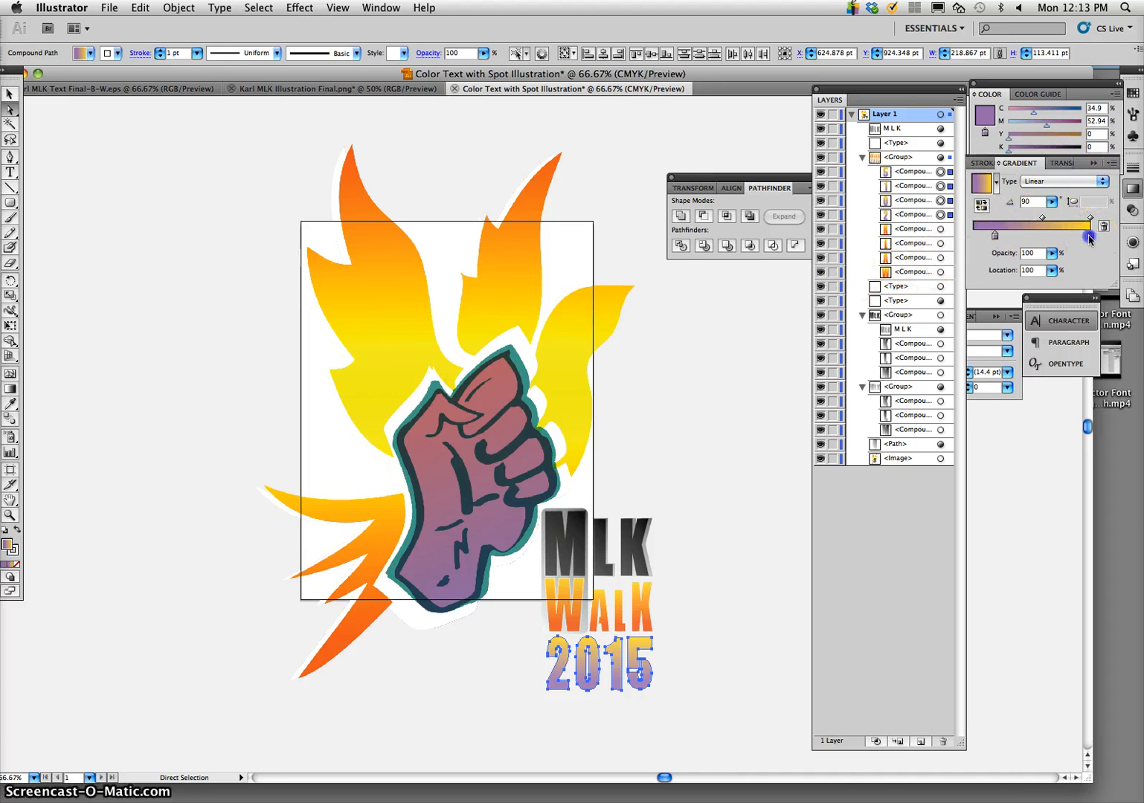
{"action": "left_click_drag", "start_coordinate": [1089, 237], "coordinate": [1081, 237]}
{"action": "left_click", "coordinate": [1089, 236]}
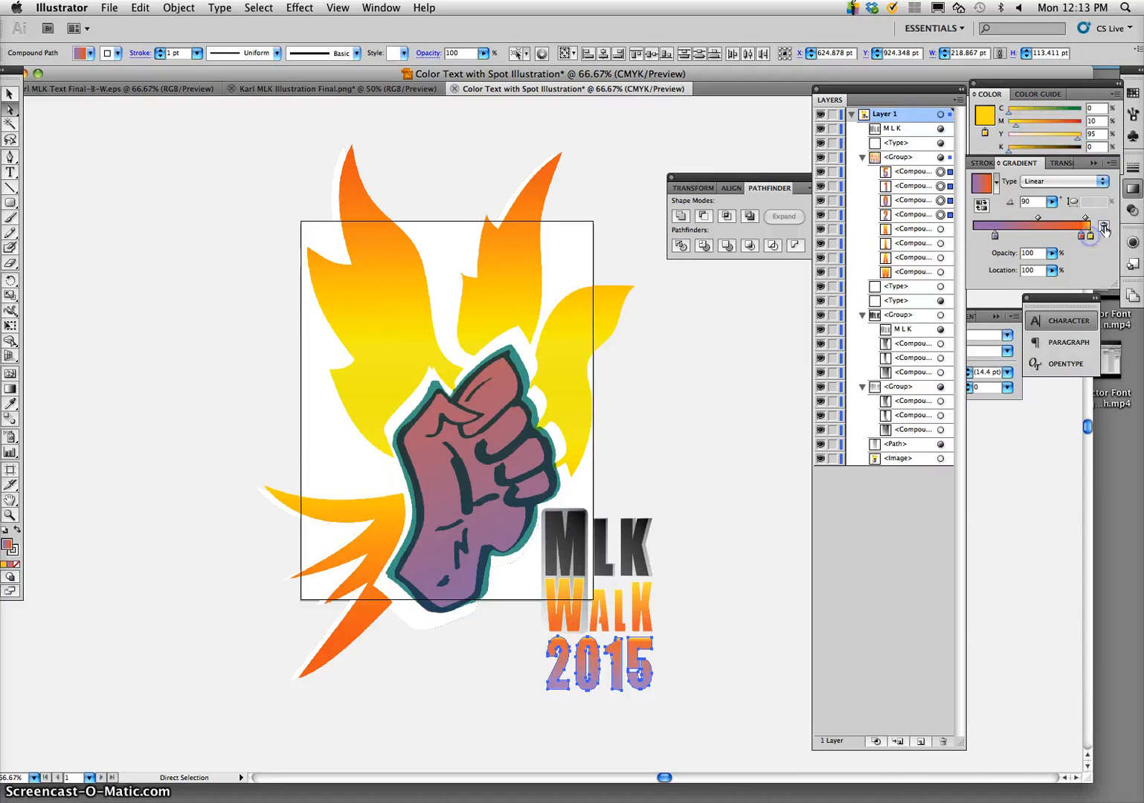
{"action": "left_click", "coordinate": [1104, 227]}
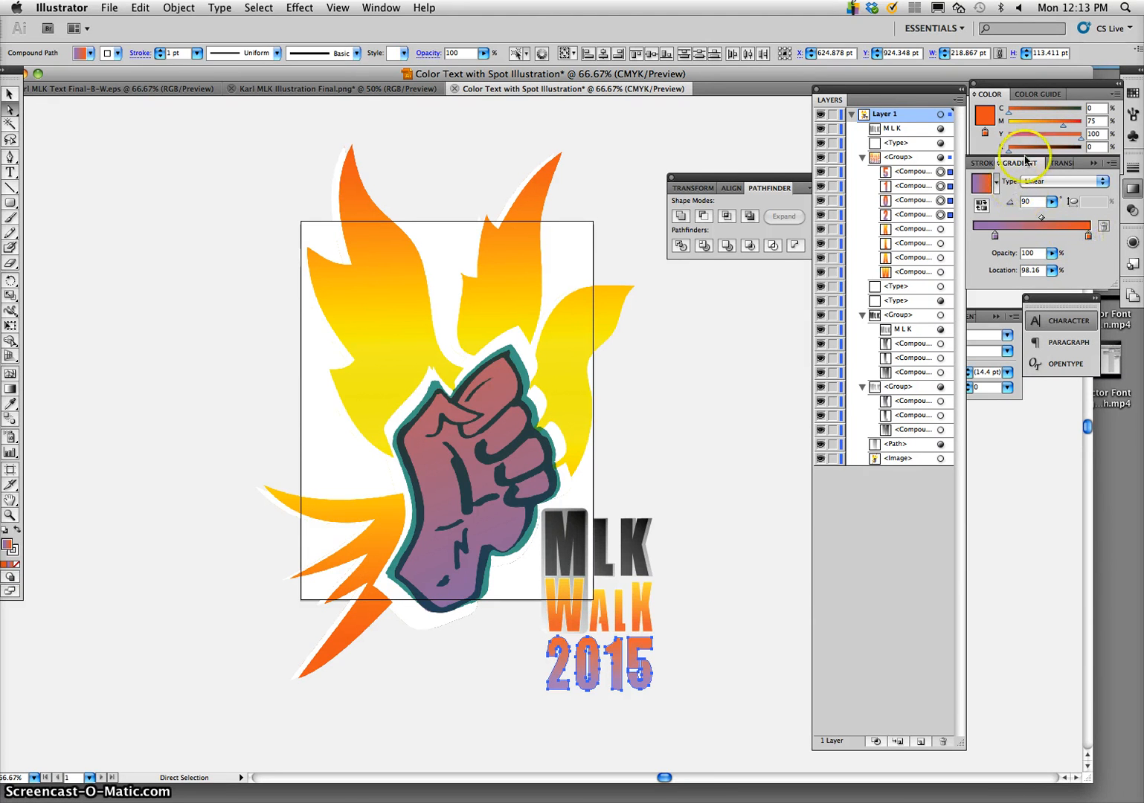
Recolor the orange end stop of the 2015 gradient to coral by setting its yellow value to 63, and deselect the numerals
{"action": "left_click_drag", "start_coordinate": [1081, 139], "coordinate": [1056, 139]}
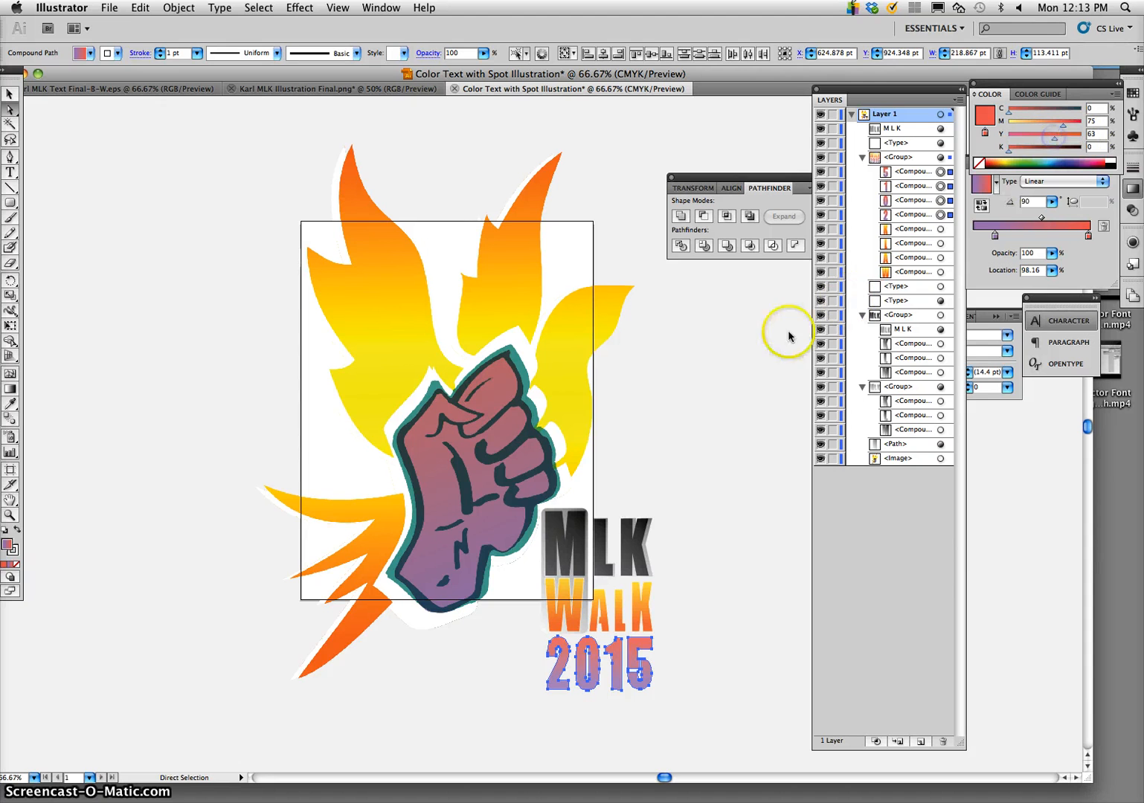
{"action": "left_click", "coordinate": [740, 365]}
{"action": "scroll", "coordinate": [769, 489], "scroll_direction": "right", "scroll_amount": 5}
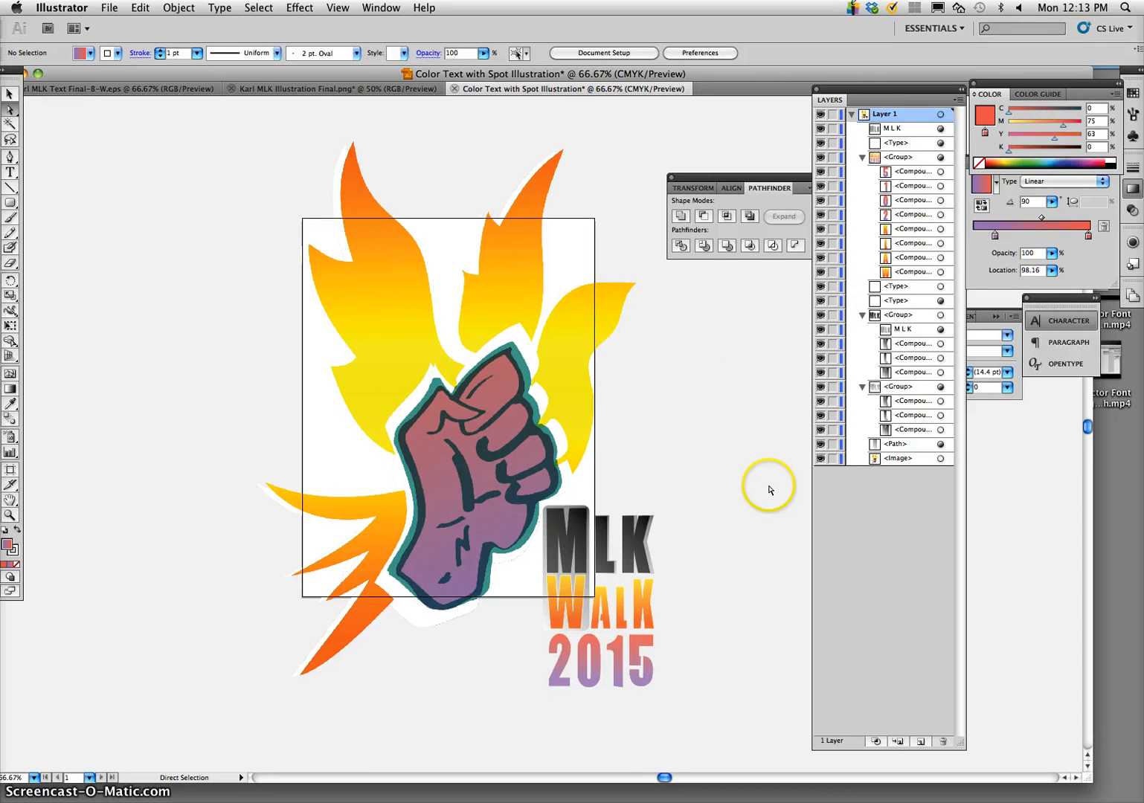